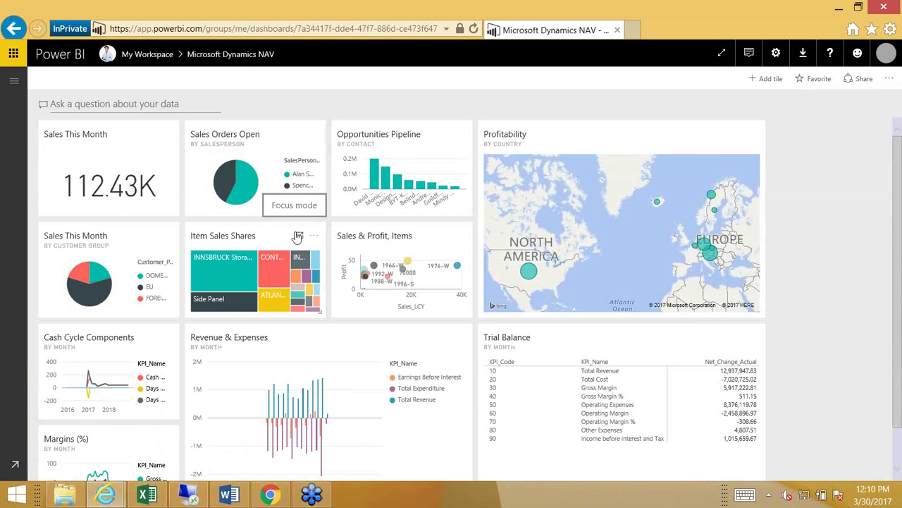
left_click(894, 21)
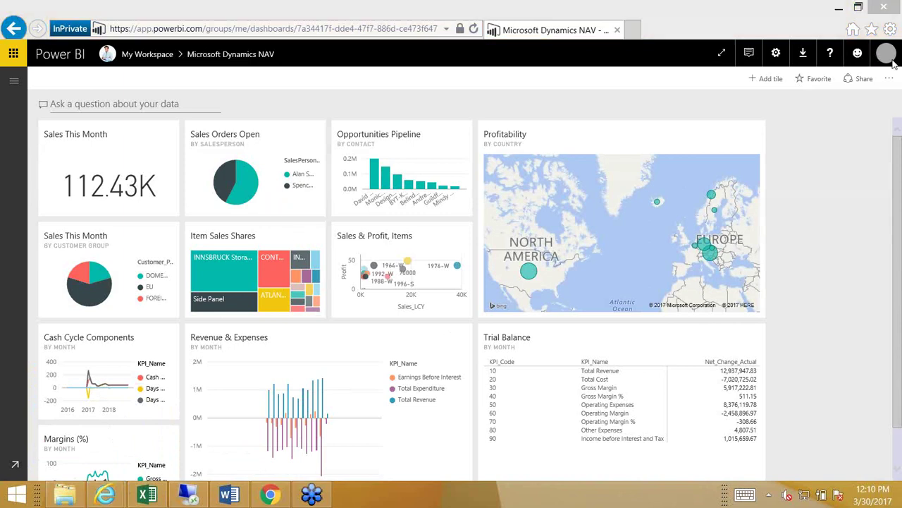
left_click(890, 29)
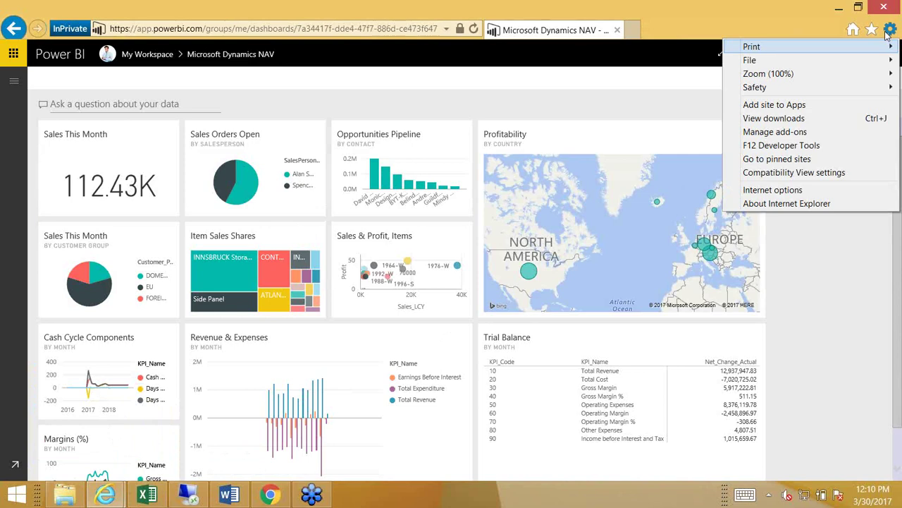
left_click(889, 31)
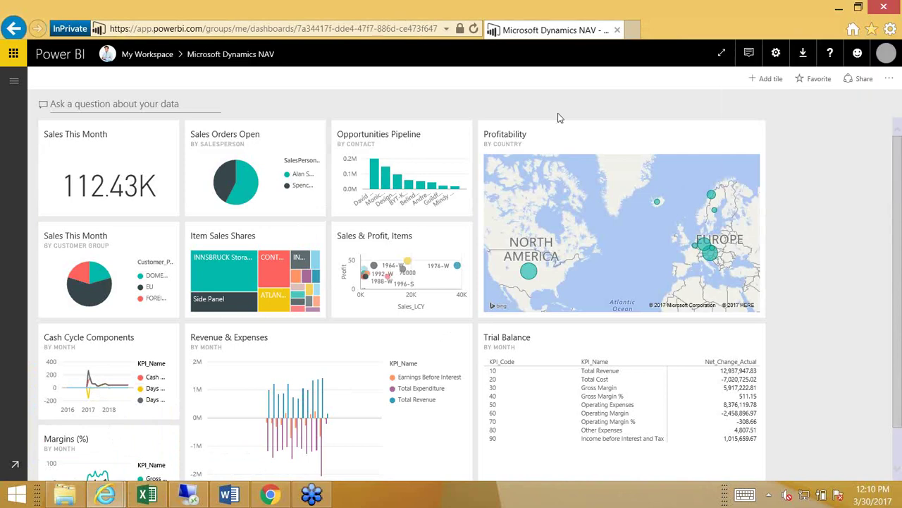
left_click(14, 56)
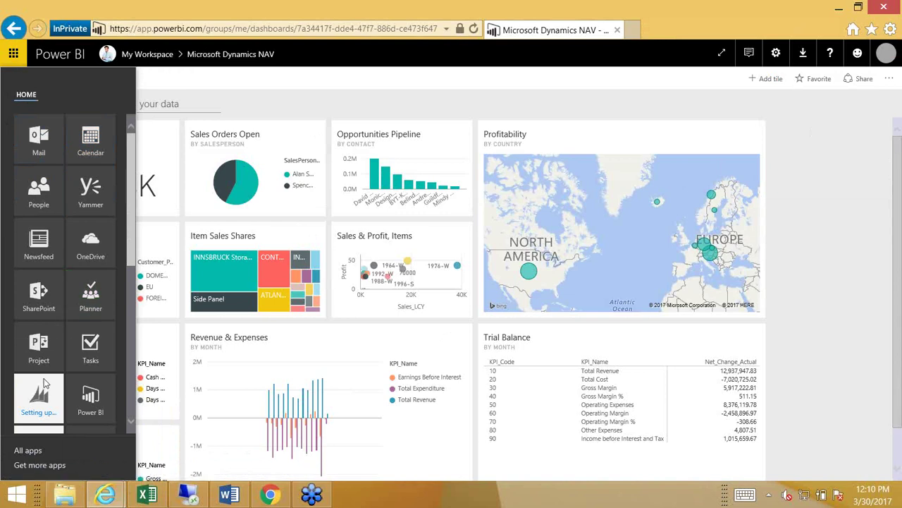
left_click(332, 84)
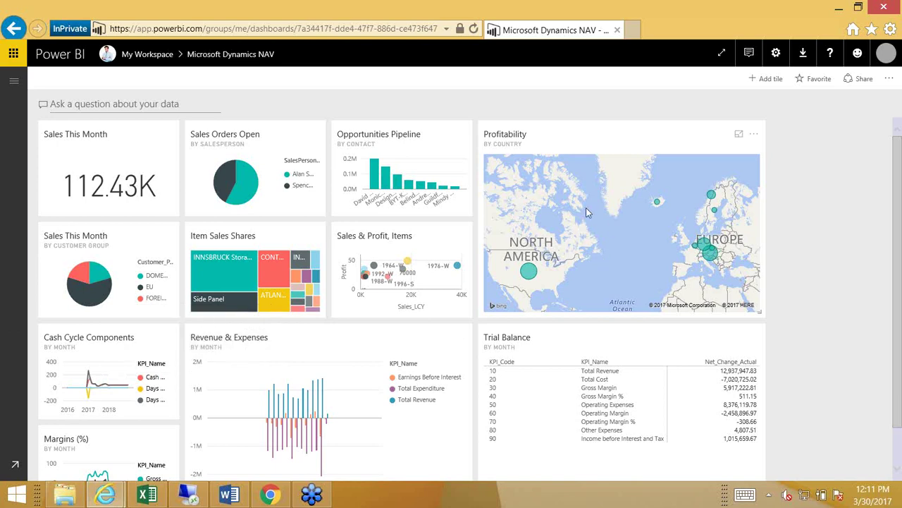
- Open the report behind the Trial Balance tile, look through the Finance page's Date slicer, and return to the dashboard
left_click(571, 368)
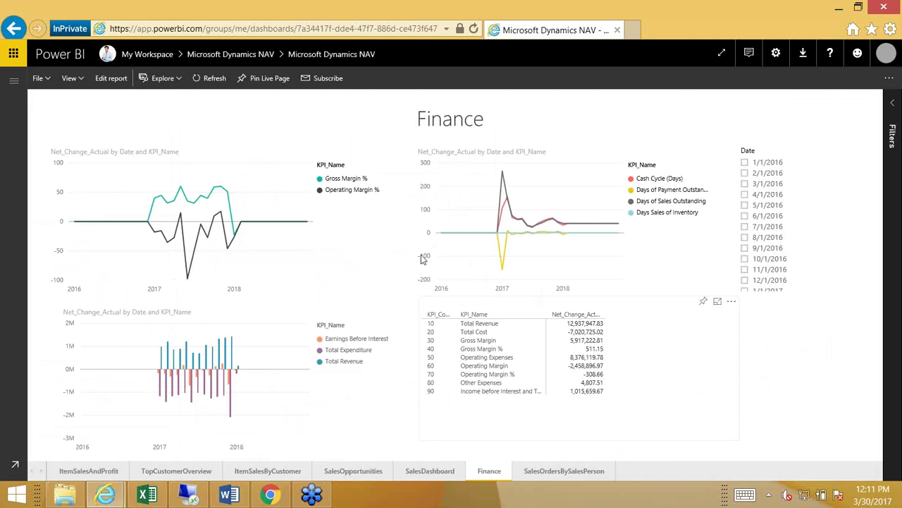
mouse_move(227, 235)
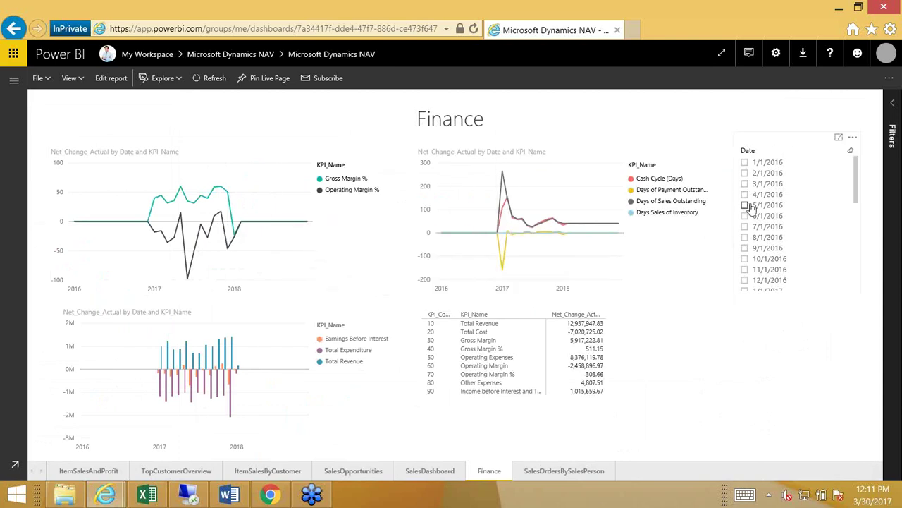
left_click_drag(858, 184, 853, 218)
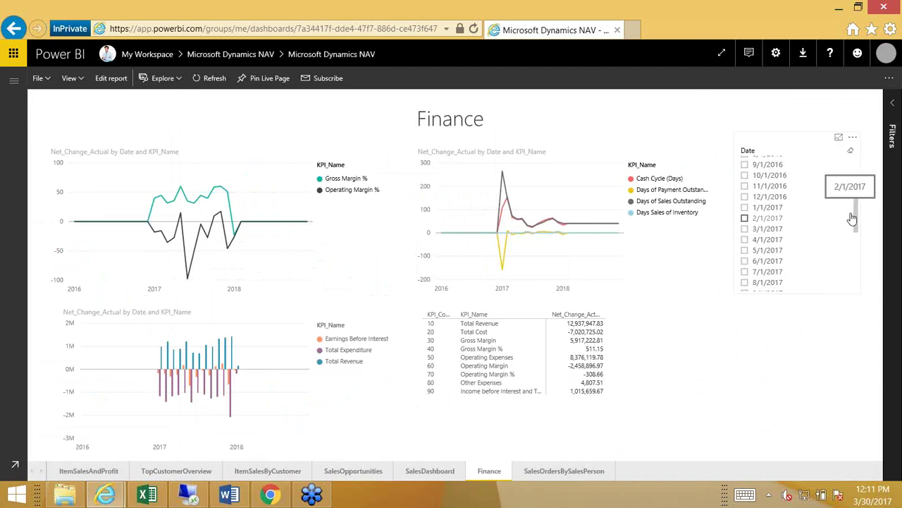
left_click_drag(852, 218, 854, 176)
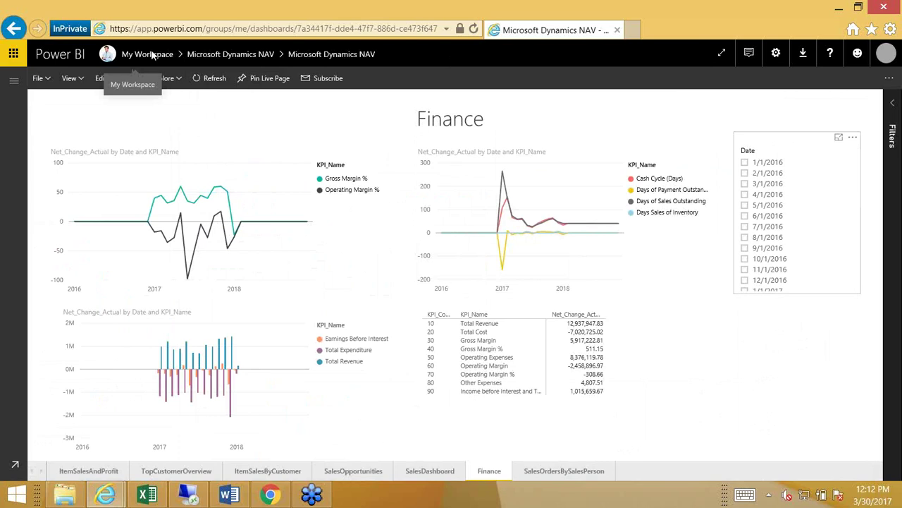
left_click(219, 55)
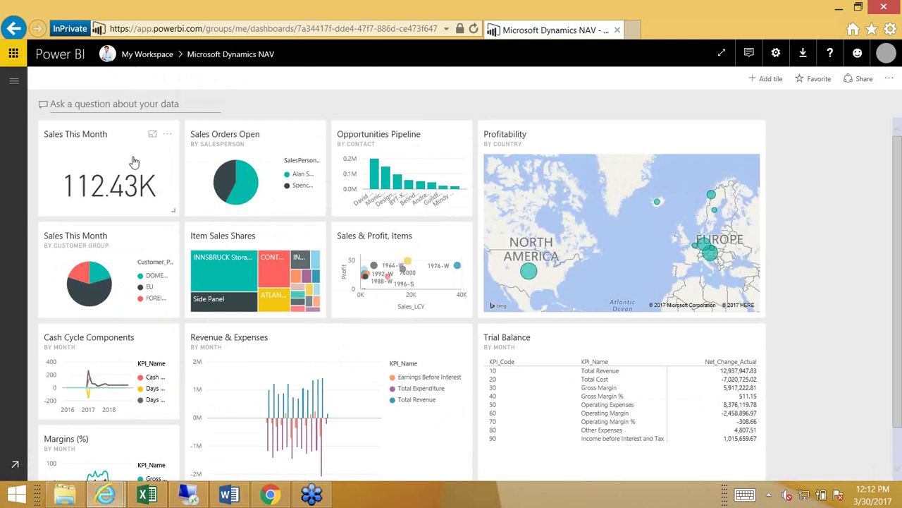
- Open the Microsoft Dynamics NAV dataset as a blank report and expand the TopCustomerOverview table's fields
left_click(12, 84)
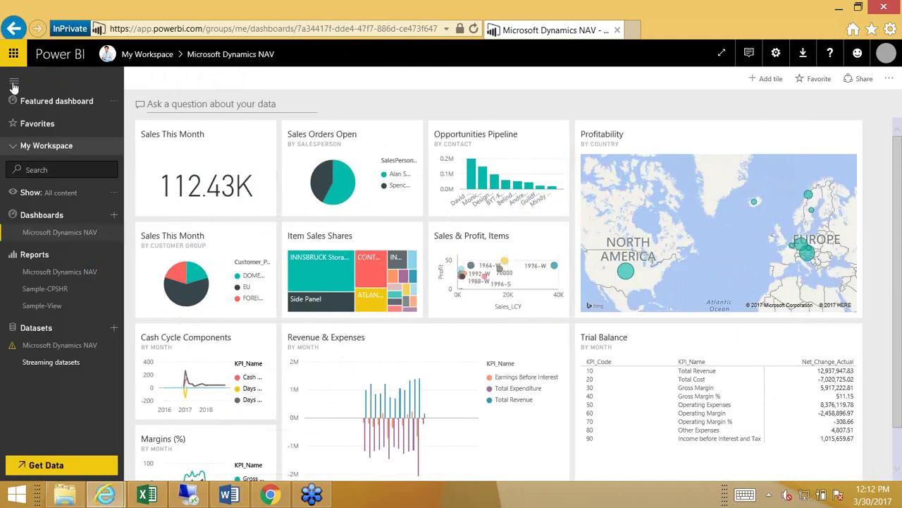
left_click(48, 346)
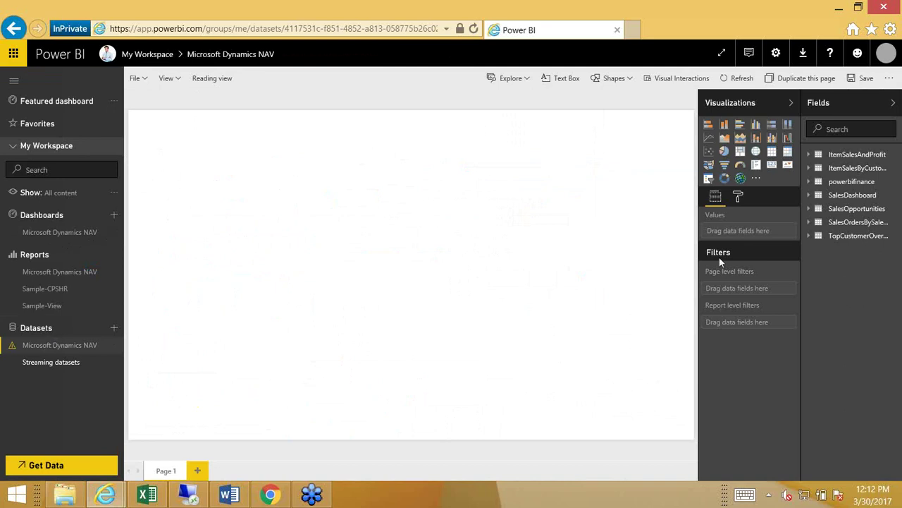
left_click(826, 238)
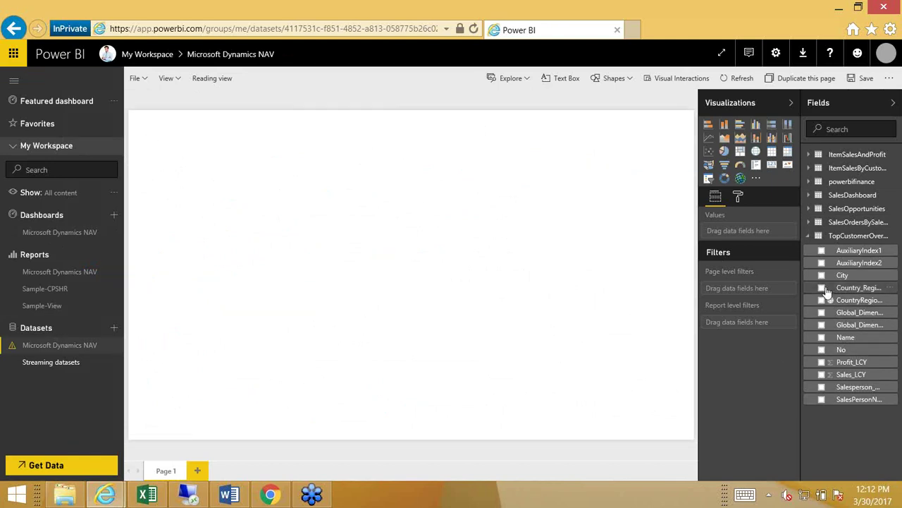
- Create a column chart of Sales_LCY by Name from the TopCustomerOverview table and widen it on the canvas
left_click(822, 375)
left_click(822, 338)
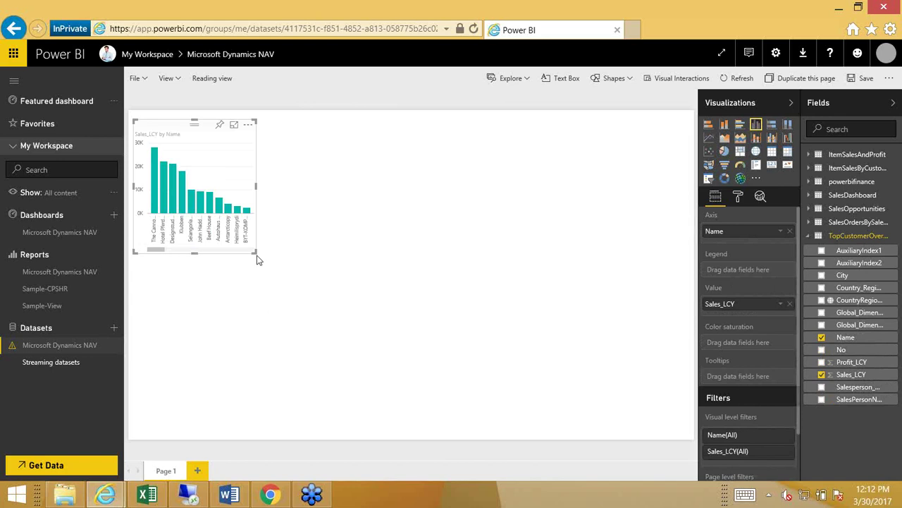
left_click_drag(256, 256, 331, 270)
left_click(430, 225)
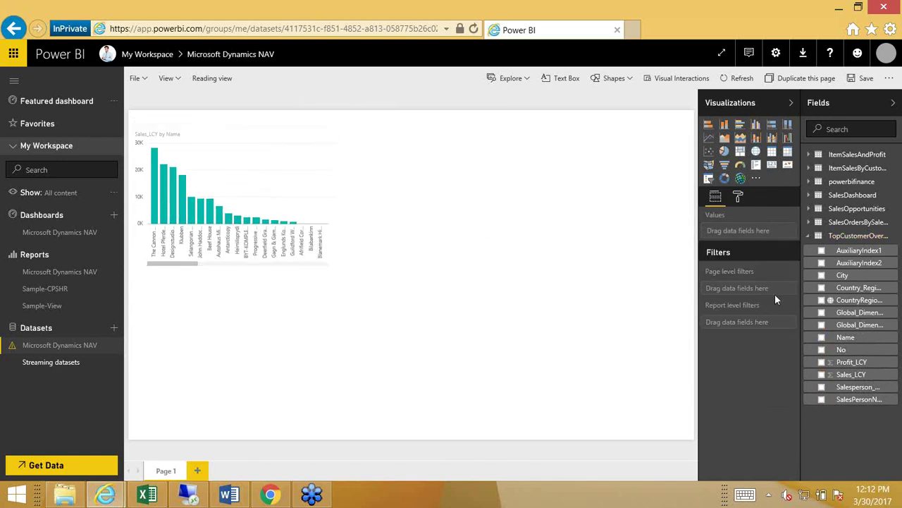
- Create a pie chart of Profit_LCY by Country_Region_Code and place it to the right of the sales chart
left_click(821, 363)
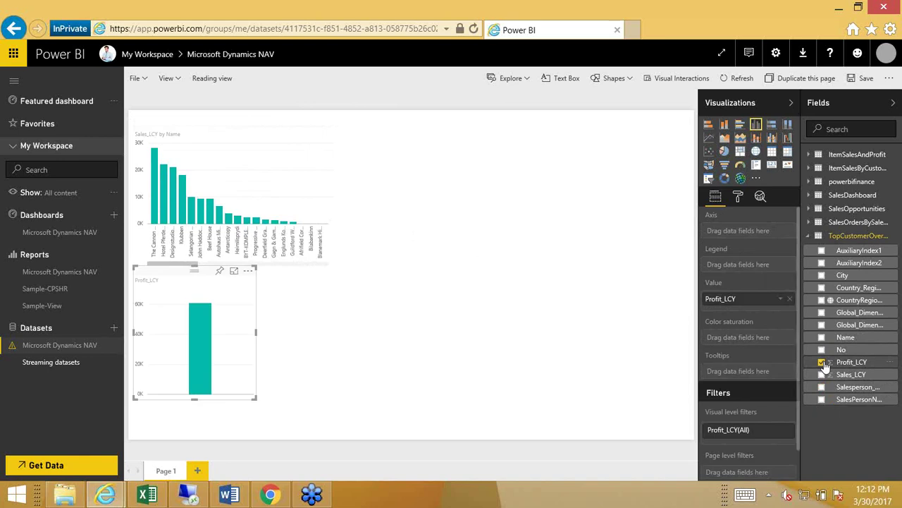
left_click(821, 288)
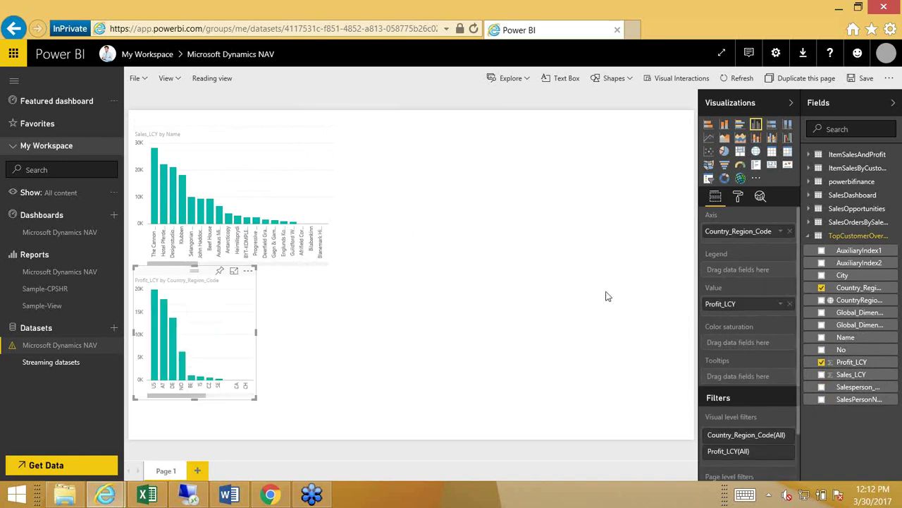
left_click_drag(214, 348, 471, 213)
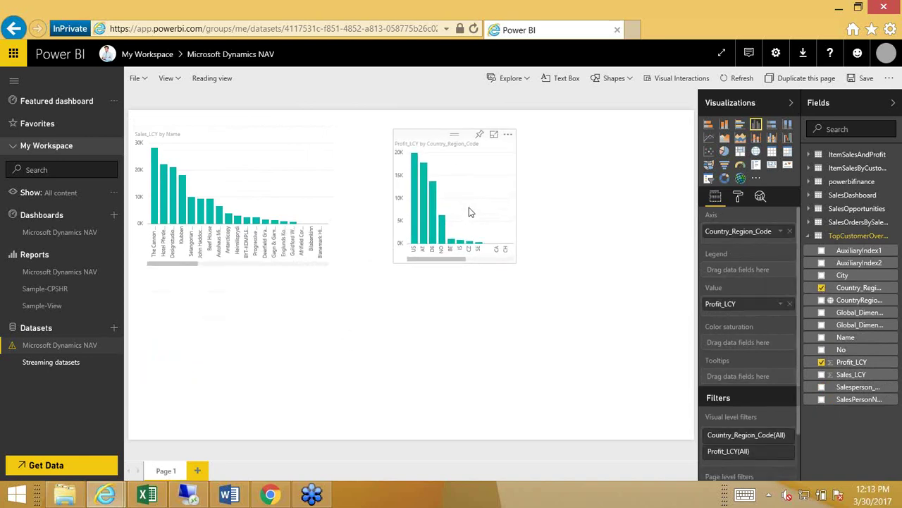
left_click(725, 151)
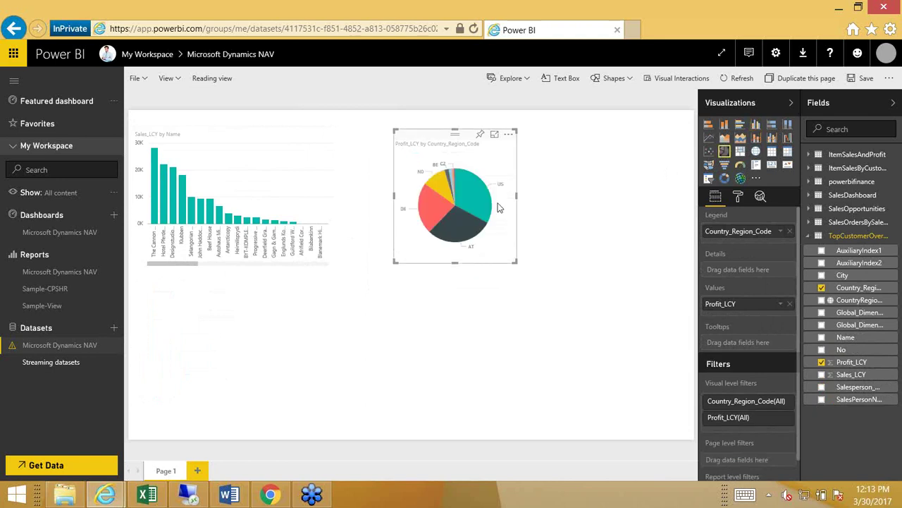
left_click_drag(499, 212, 513, 213)
mouse_move(483, 211)
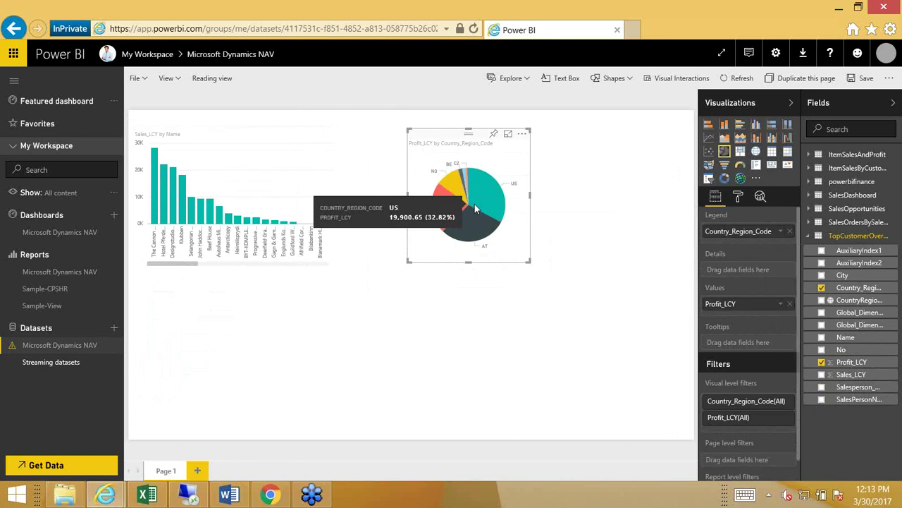
left_click(329, 340)
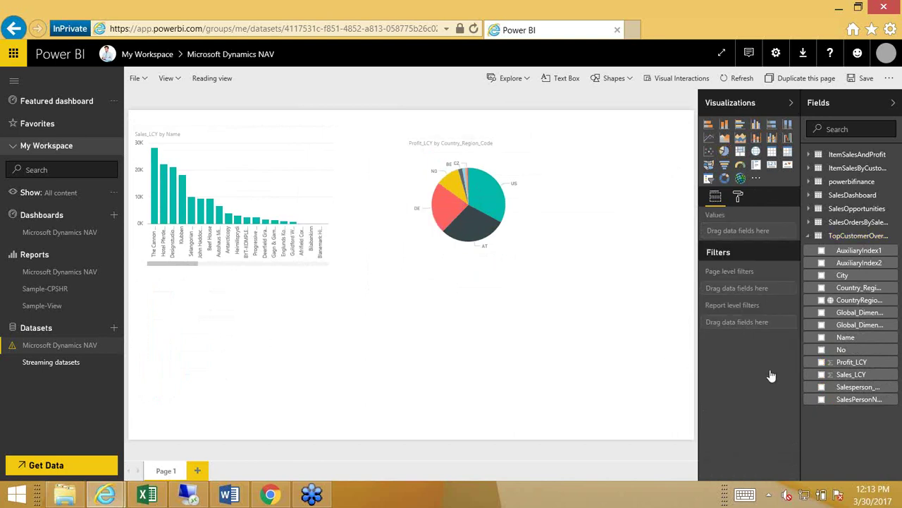
- Add a Salesperson_Code slicer below the sales chart and shrink it slightly
left_click(821, 389)
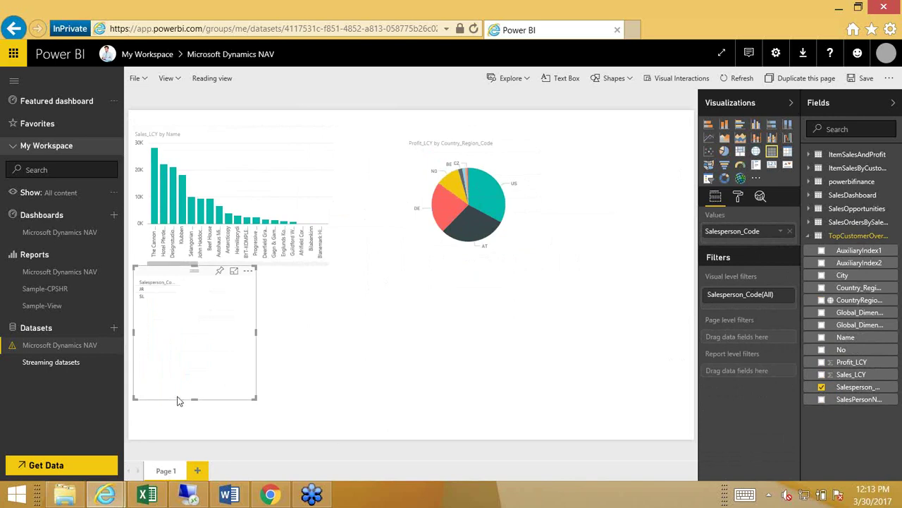
left_click(708, 178)
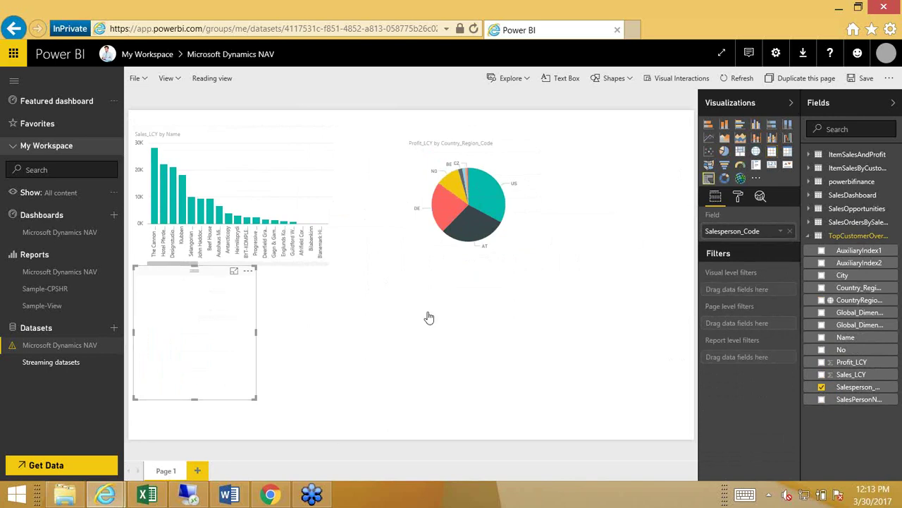
left_click_drag(255, 399, 248, 367)
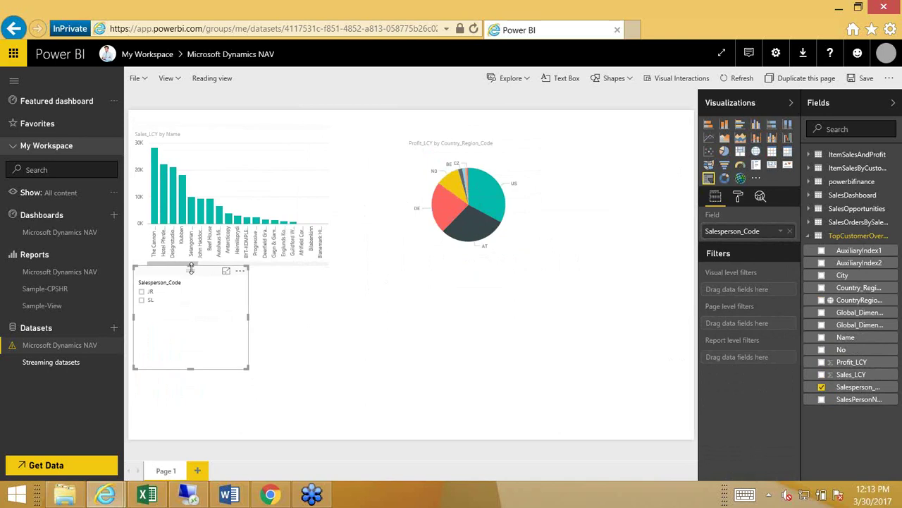
left_click(376, 310)
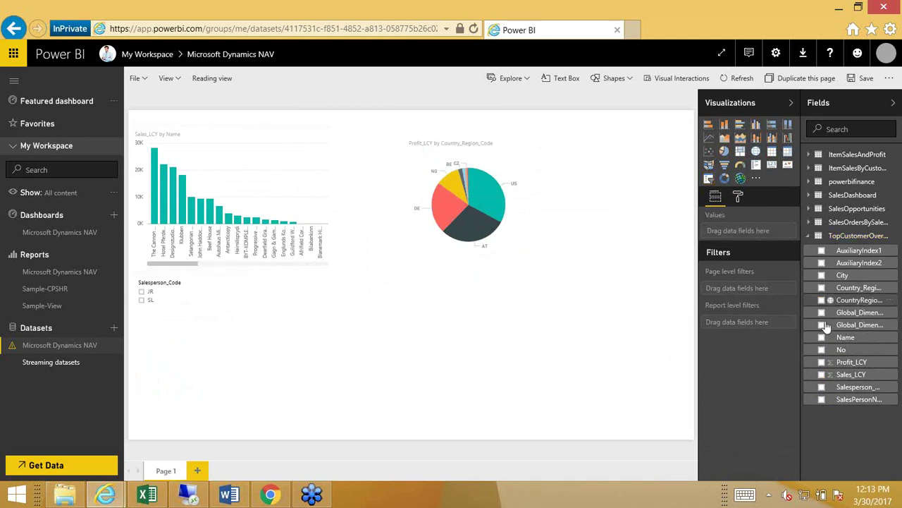
- Add a table of Name and Profit_LCY and place it below the pie chart
left_click(822, 362)
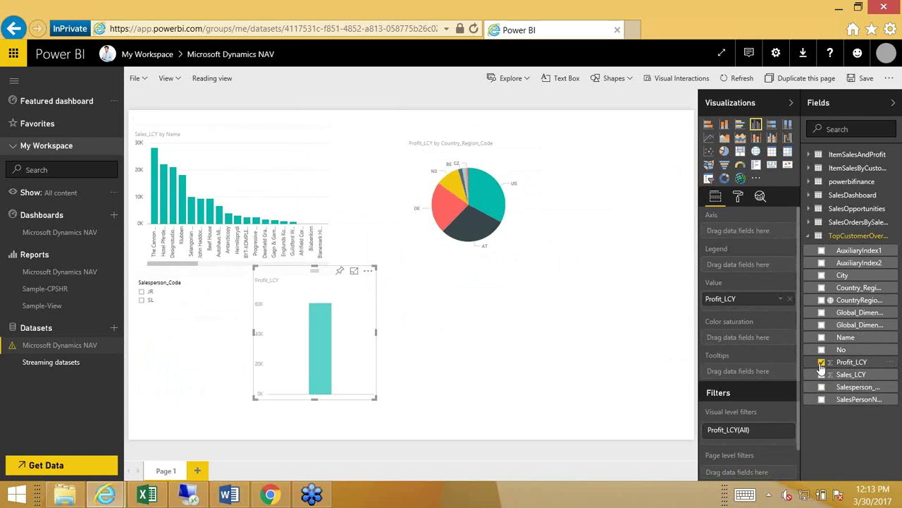
left_click(822, 339)
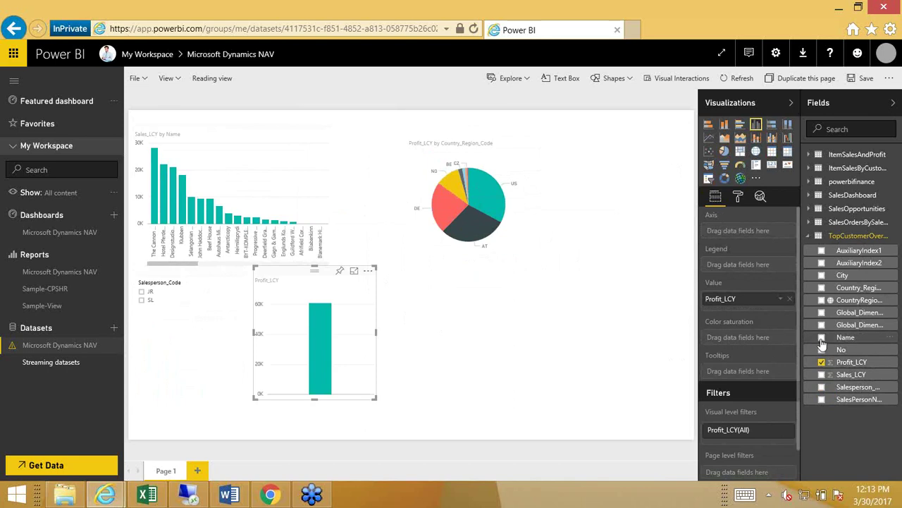
left_click_drag(339, 339, 449, 348)
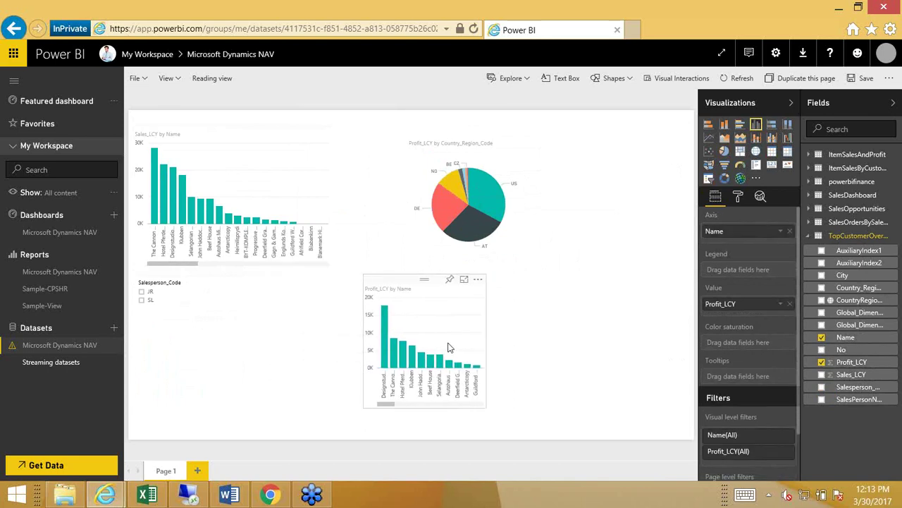
left_click(772, 151)
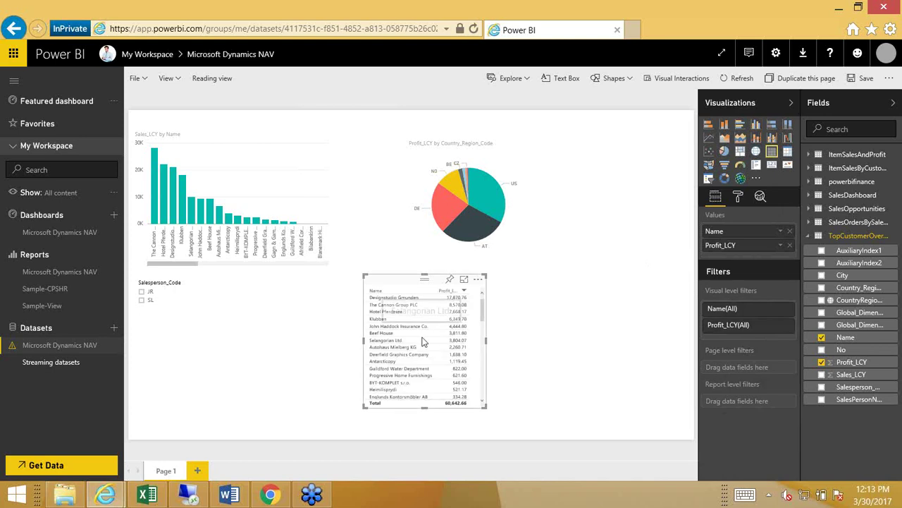
- Filter the customer profit table to show items whose Profit_LCY is less than 0
left_click(783, 325)
left_click(782, 371)
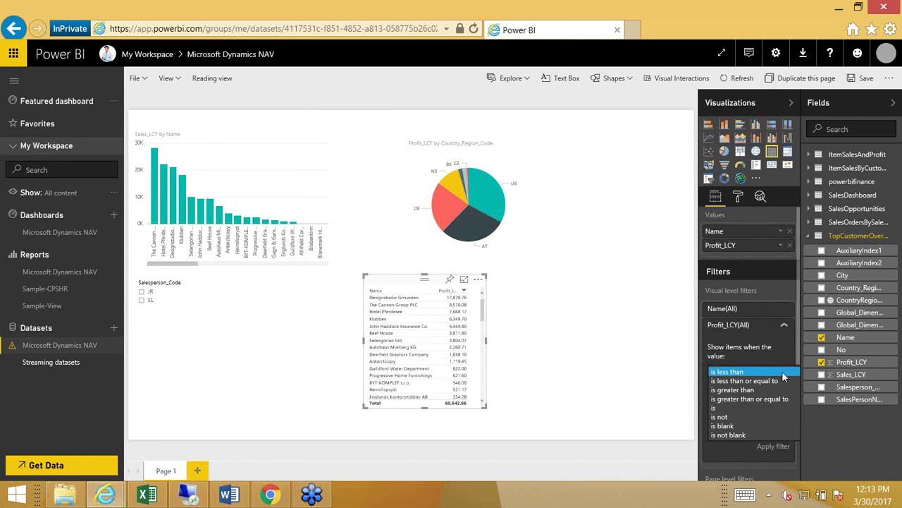
left_click(774, 372)
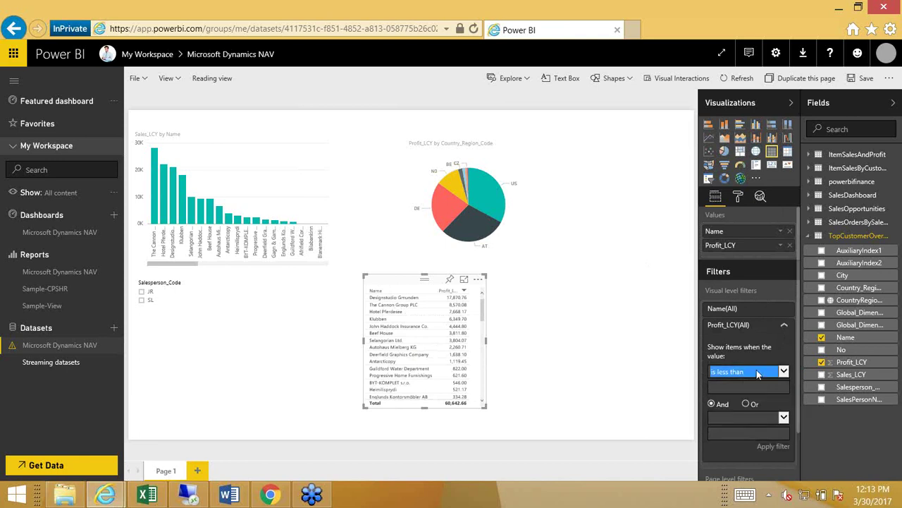
left_click(738, 384)
type("0")
key("Return")
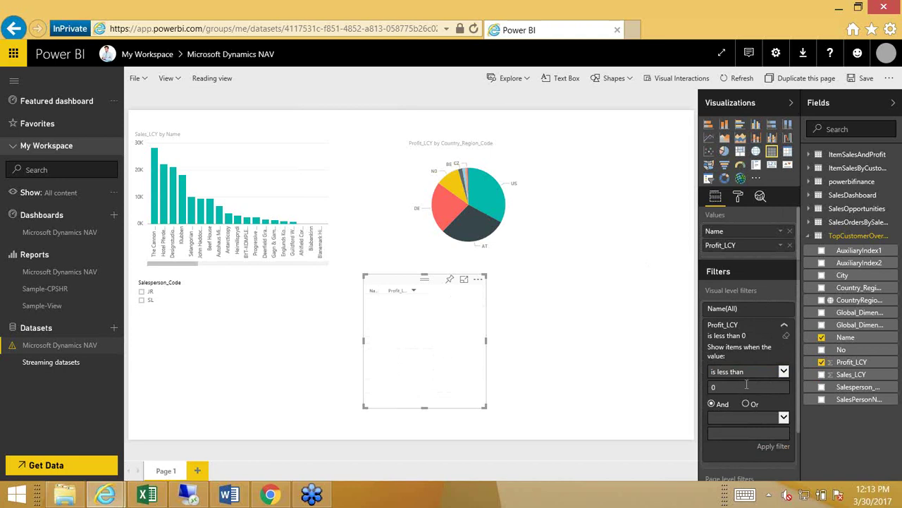
- Change the profit table's Profit_LCY filter condition to is greater than, and collapse the Visualizations pane to enlarge the canvas
left_click(778, 373)
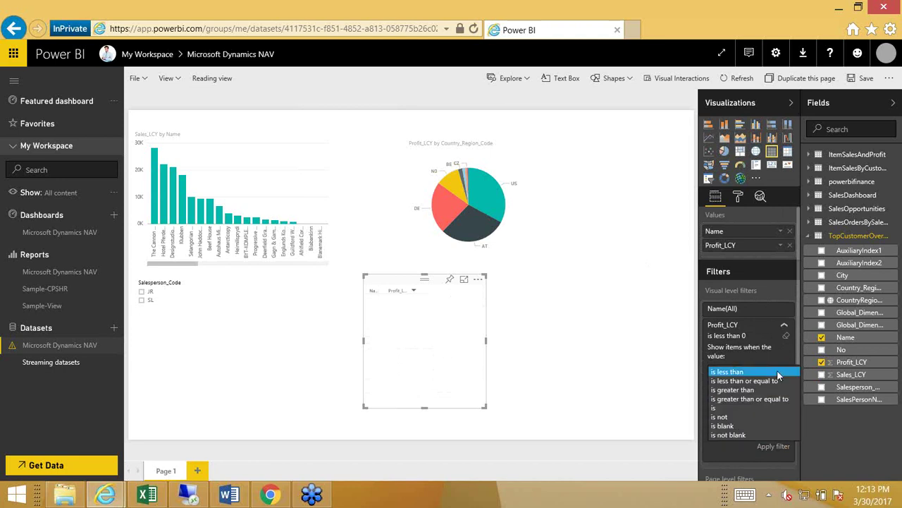
left_click(734, 389)
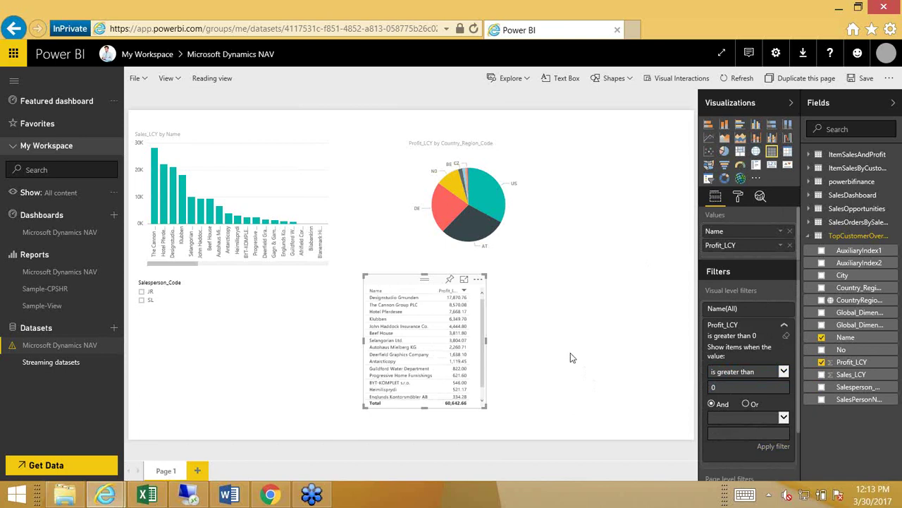
left_click(792, 103)
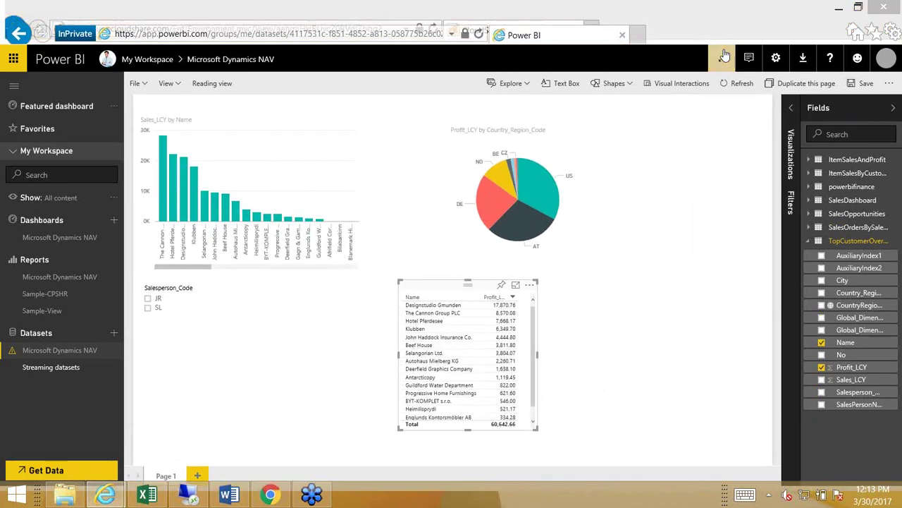
- Show the report in full screen and filter it by salesperson SL, clear that, and filter by salesperson JR
left_click(724, 56)
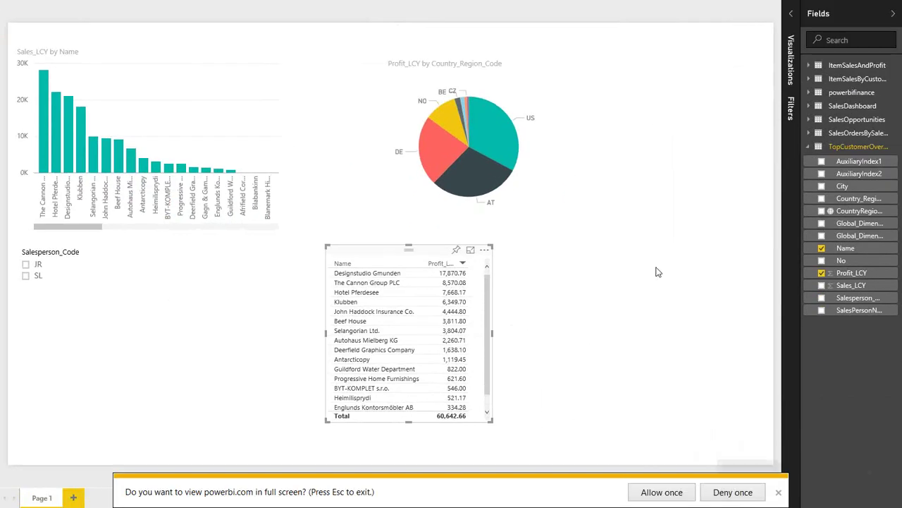
left_click(674, 492)
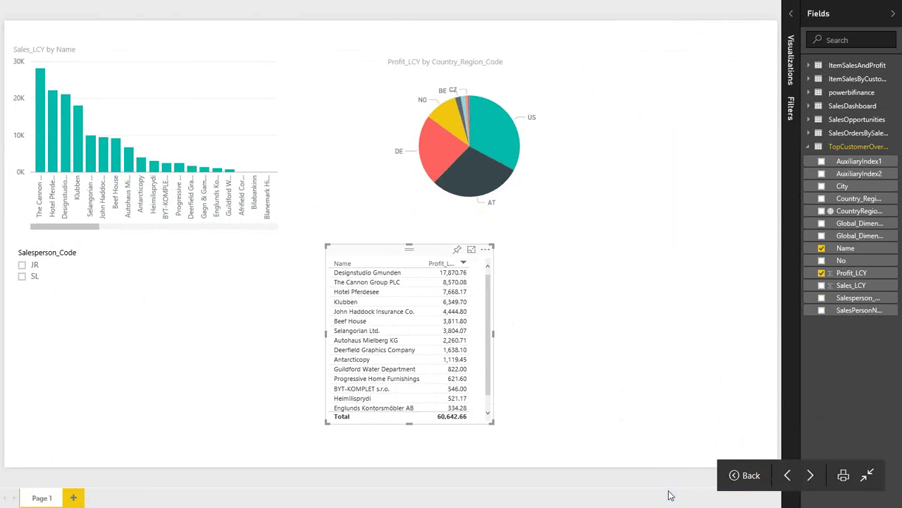
left_click(23, 277)
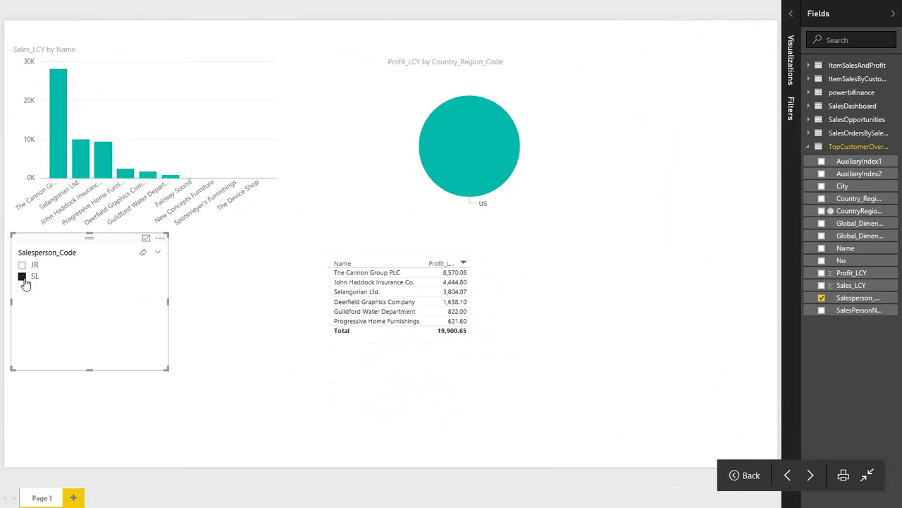
left_click(23, 277)
left_click(22, 267)
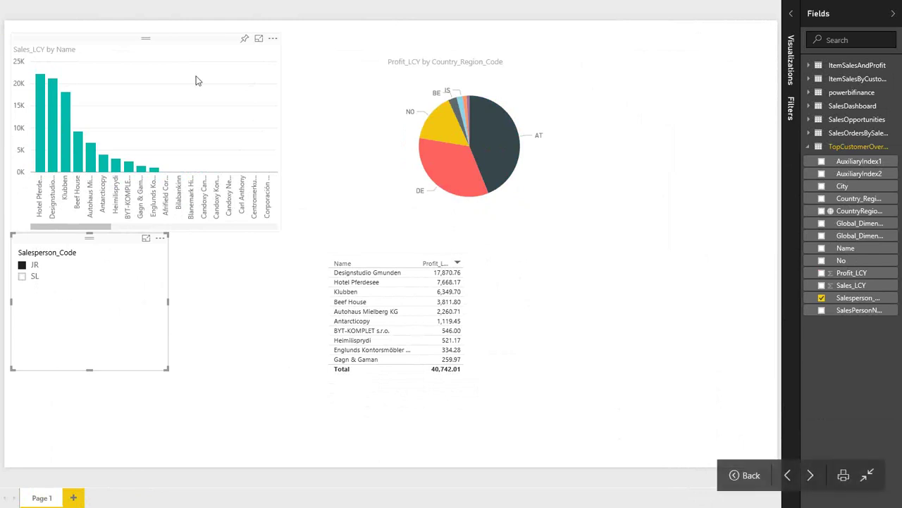
- Exit the full-screen report and switch to the Accounting Manager Role Center in Microsoft Dynamics NAV
key("Escape")
left_click(189, 494)
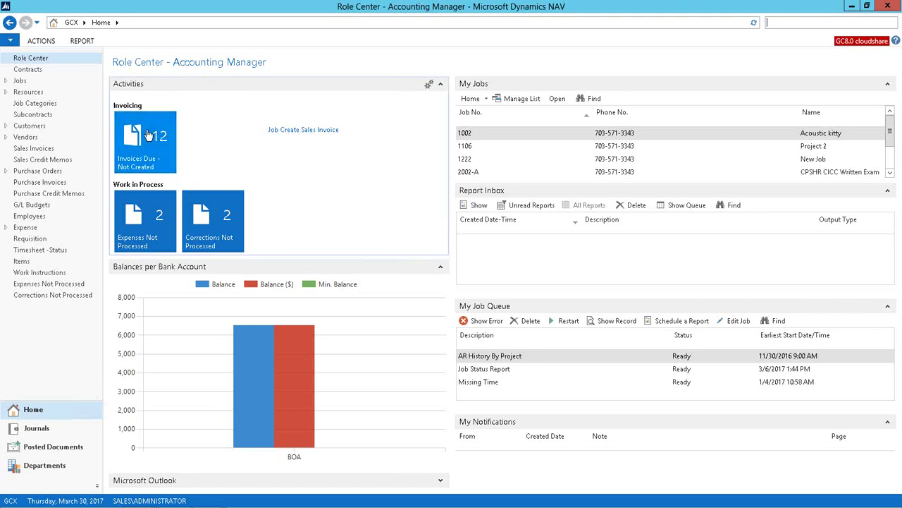
mouse_move(254, 353)
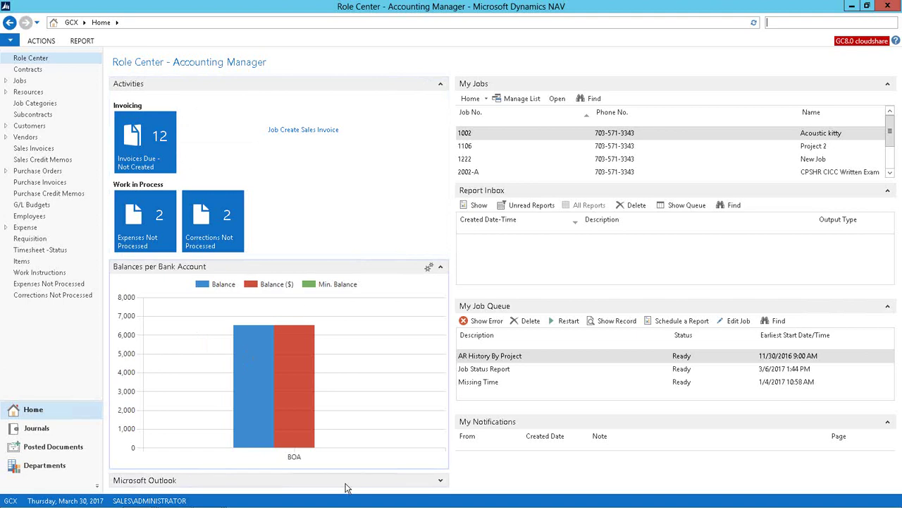
- Expand the Microsoft Outlook part of the Role Center and collapse My Notifications, keeping Balances per Bank Account expanded
left_click(440, 269)
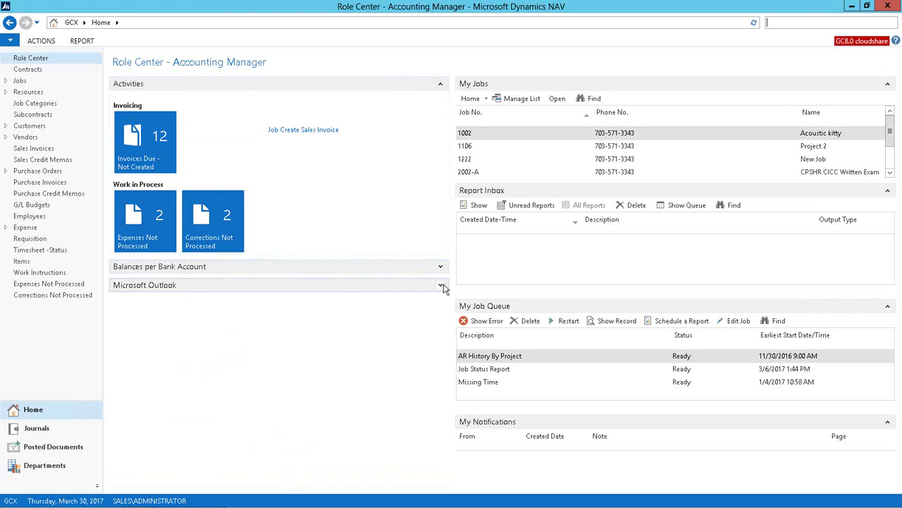
left_click(442, 286)
left_click(440, 267)
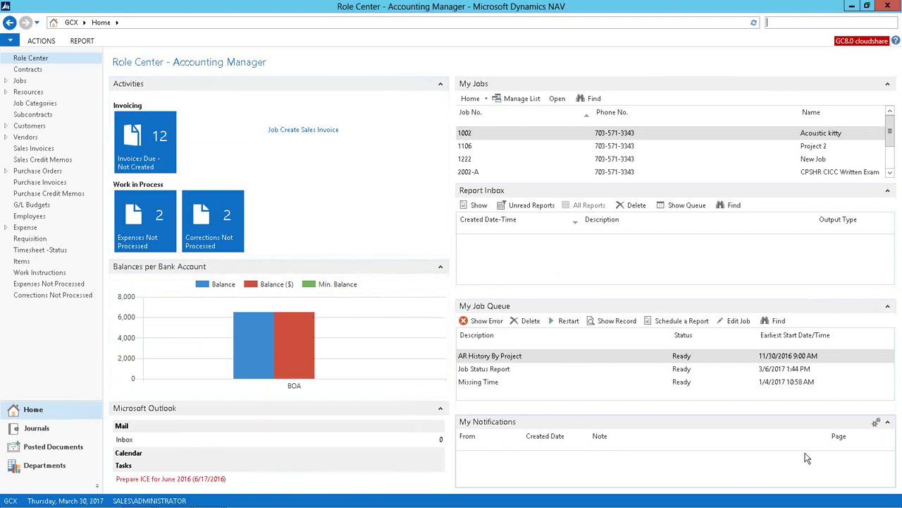
left_click(886, 421)
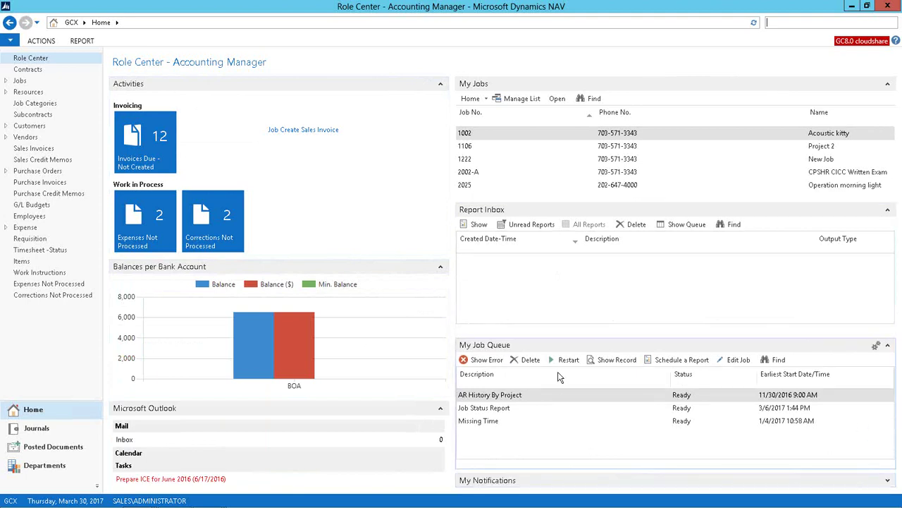
- Open the Job Revenue Summary report request, review its output and scheduling options, and cancel it
left_click(82, 41)
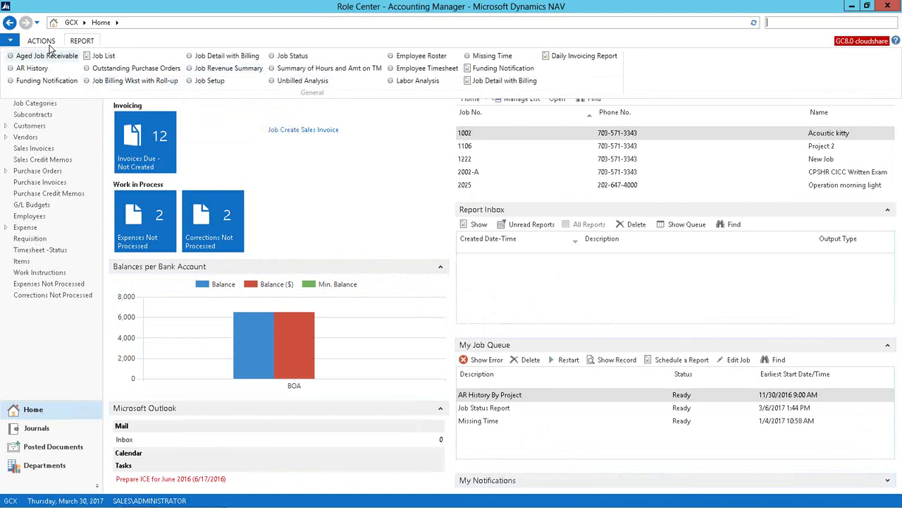
left_click(214, 73)
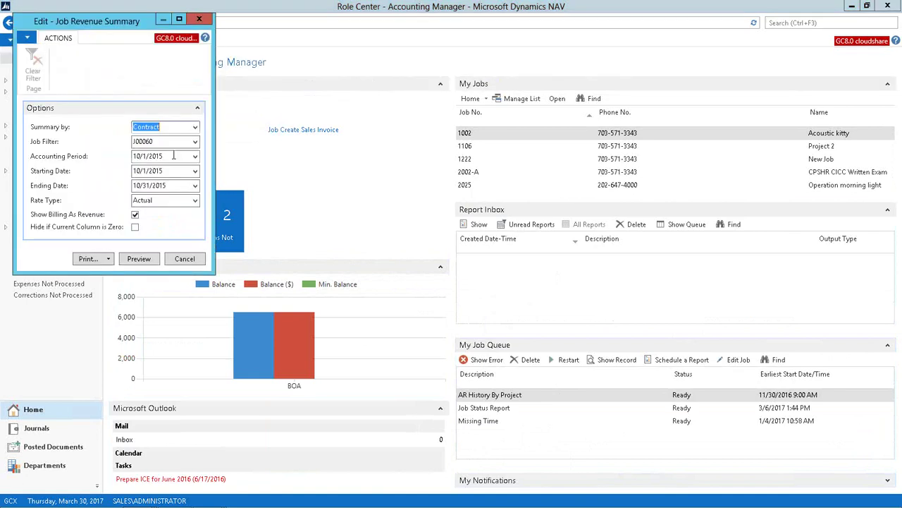
left_click(109, 258)
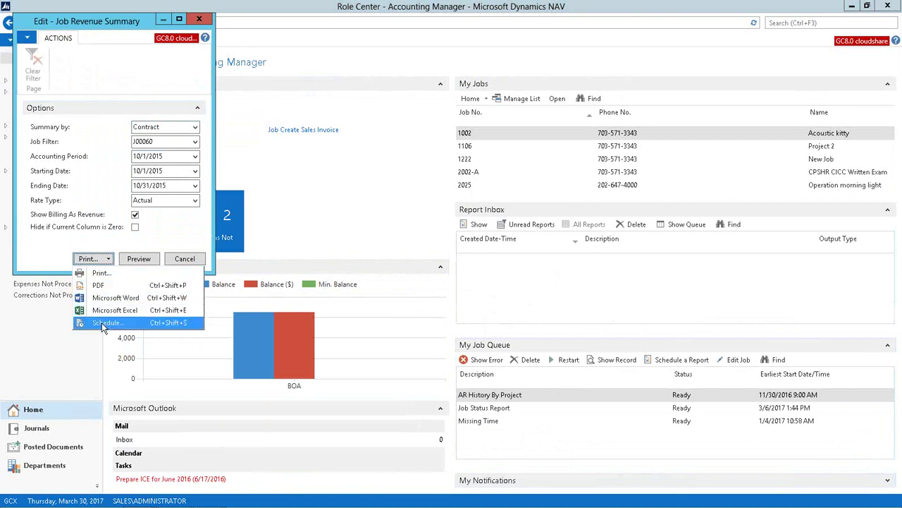
left_click(92, 221)
left_click(184, 259)
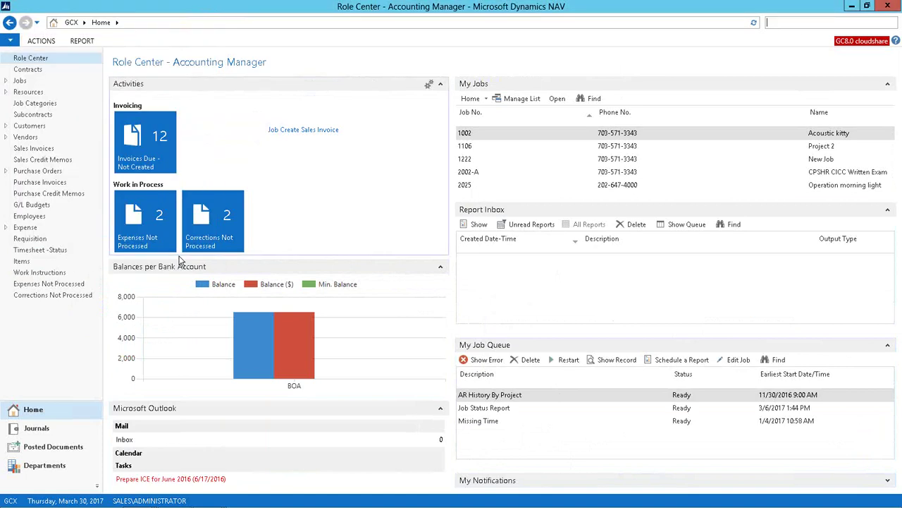
- Open the AR History By Project job queue entry, review its report output types and recurrence settings, and close it unchanged
left_click(501, 396)
left_click(737, 361)
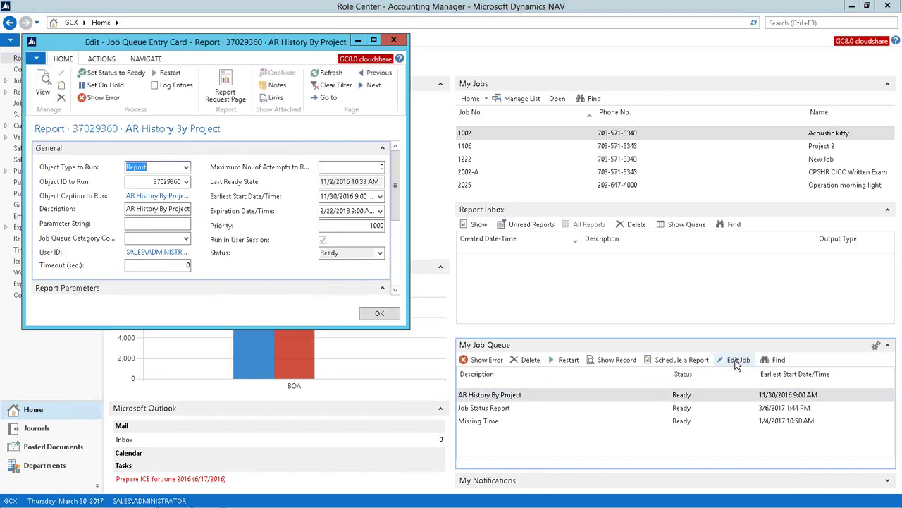
left_click(381, 148)
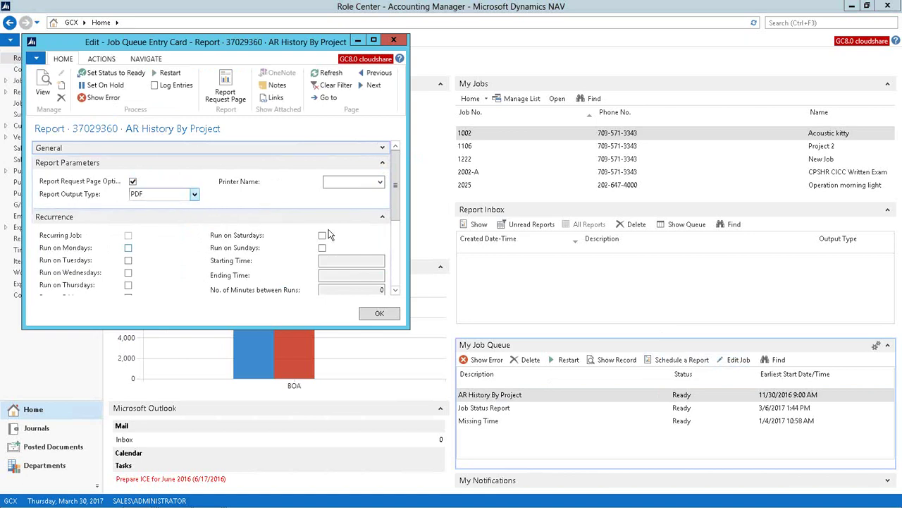
left_click(194, 195)
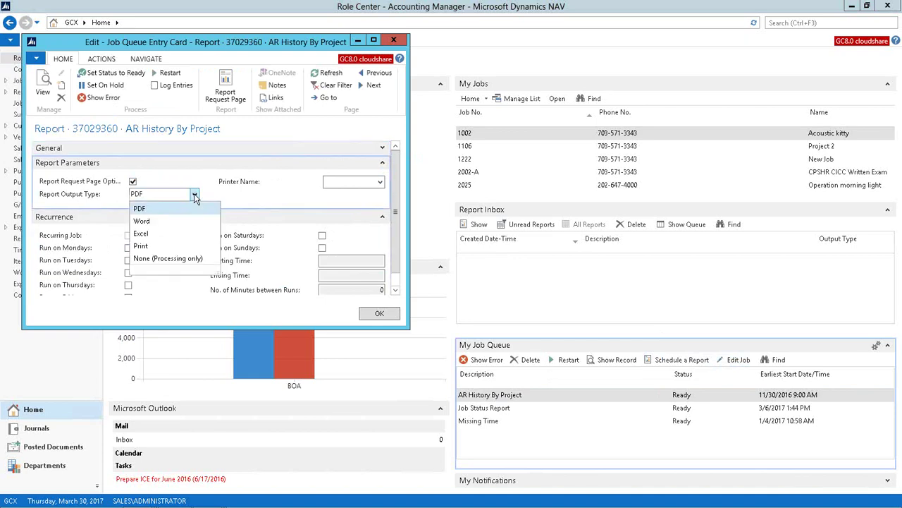
left_click(395, 44)
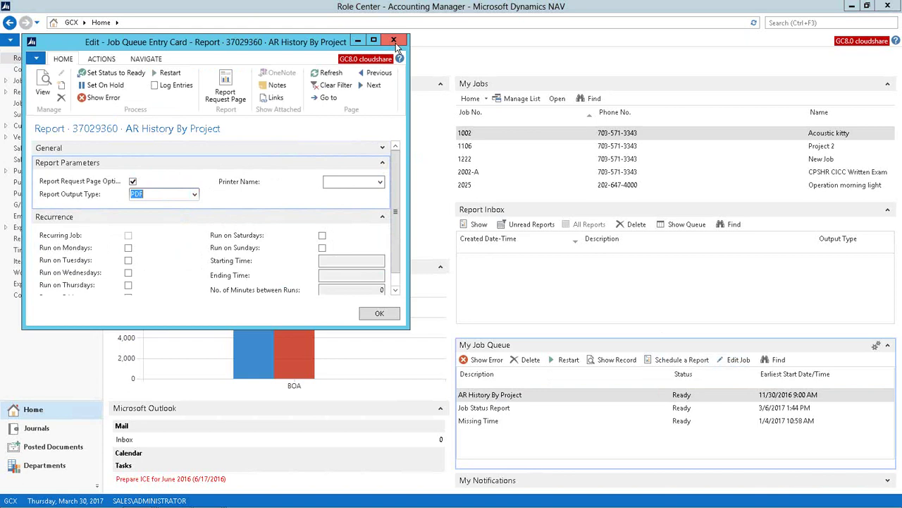
left_click(395, 42)
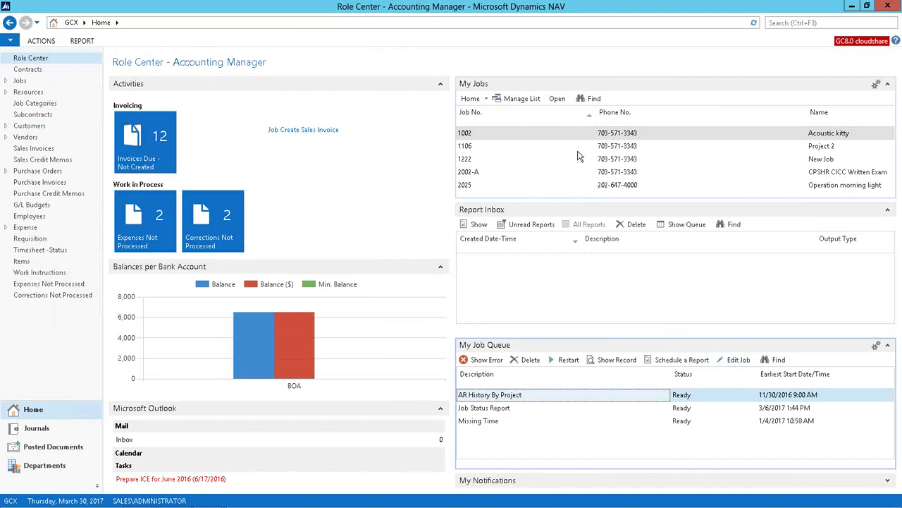
- Open the My Jobs list for editing, browse the jobs available for a new line, and close it without adding one
left_click(520, 98)
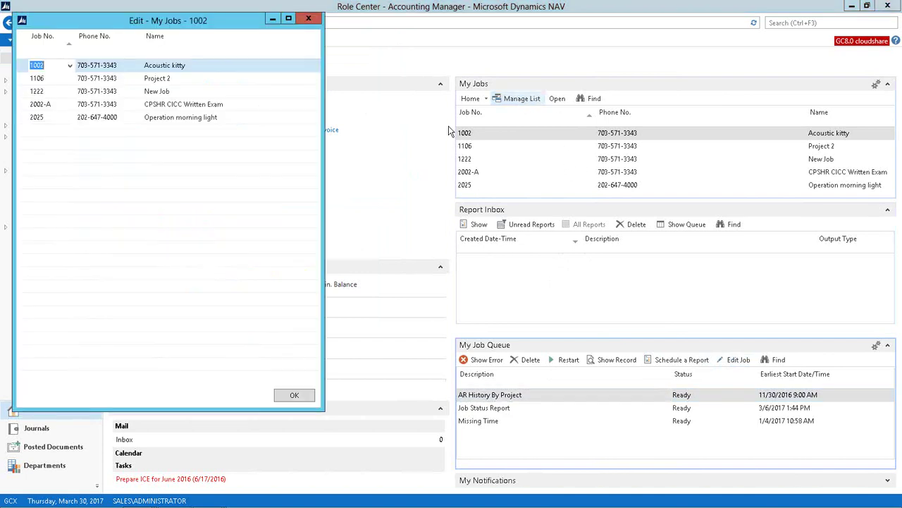
left_click(55, 132)
left_click(70, 134)
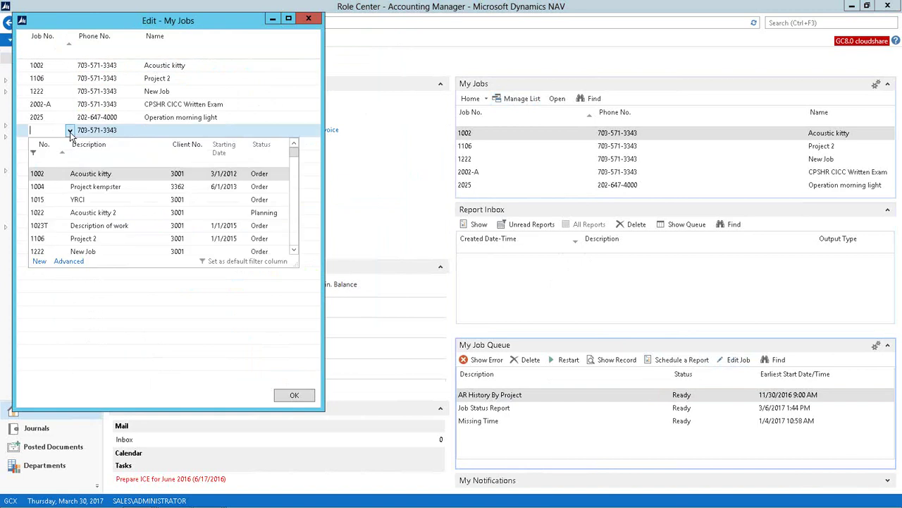
scroll(296, 170, "down", 1)
mouse_move(295, 167)
left_mouse_down()
mouse_move(294, 235)
mouse_move(294, 156)
left_mouse_up()
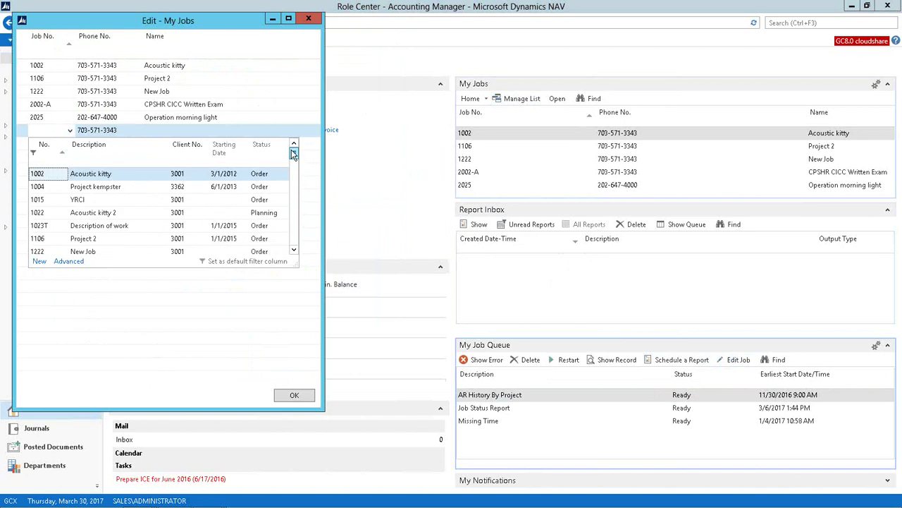
left_click(205, 99)
left_click(182, 98)
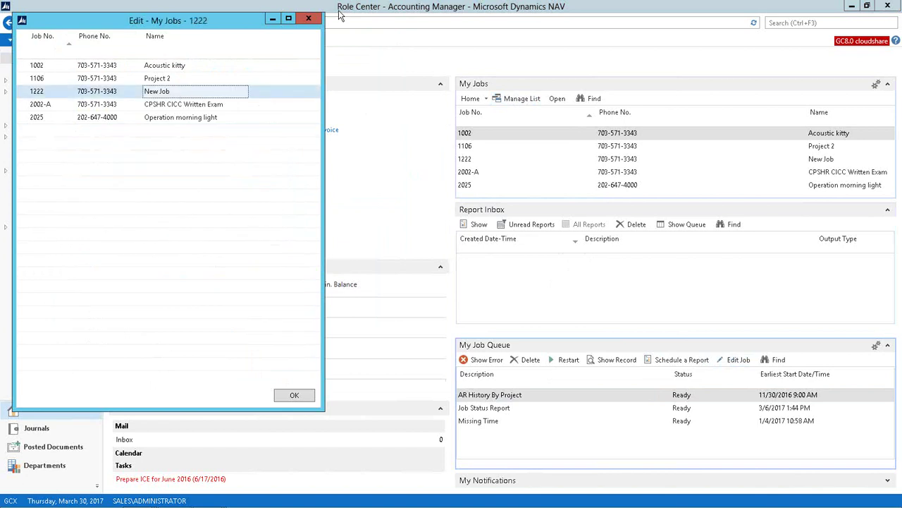
left_click(308, 18)
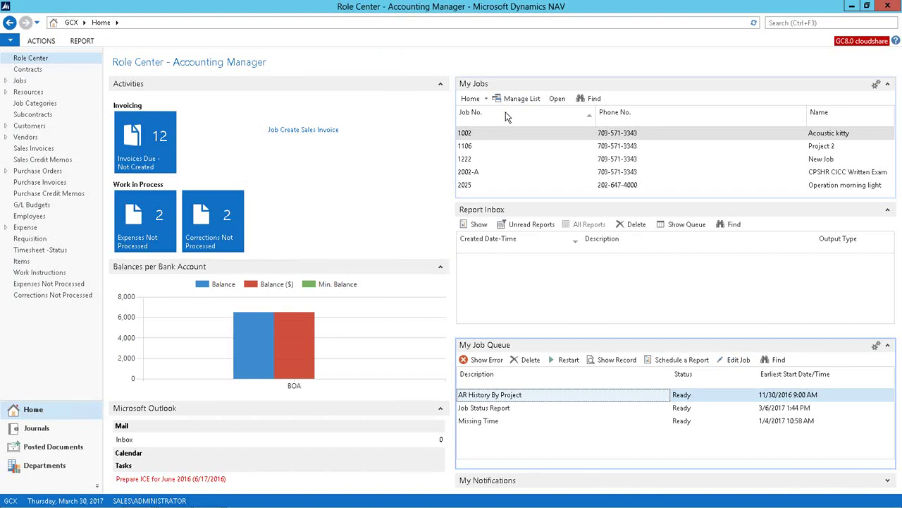
- Open the job card for 1002 Acoustic kitty, drill into its AR balance, and select the invoice posted 10/1/2013
double_click(619, 139)
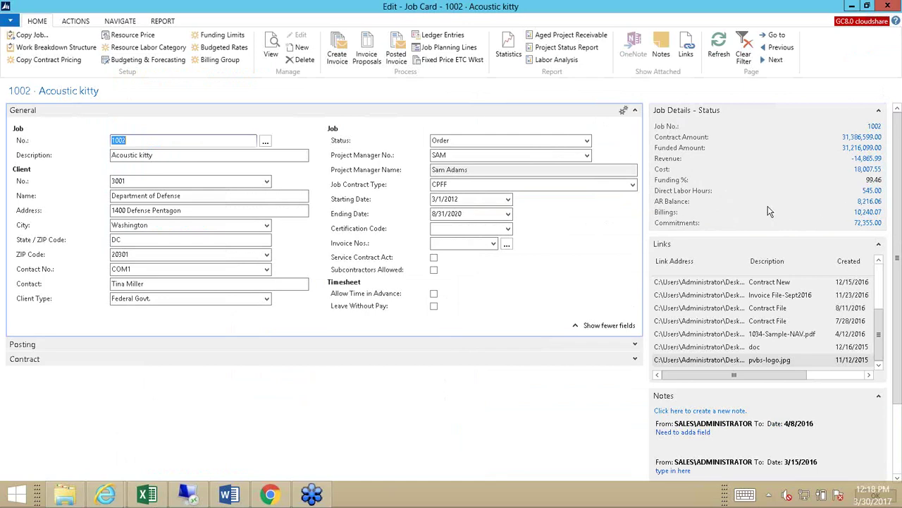
left_click(869, 203)
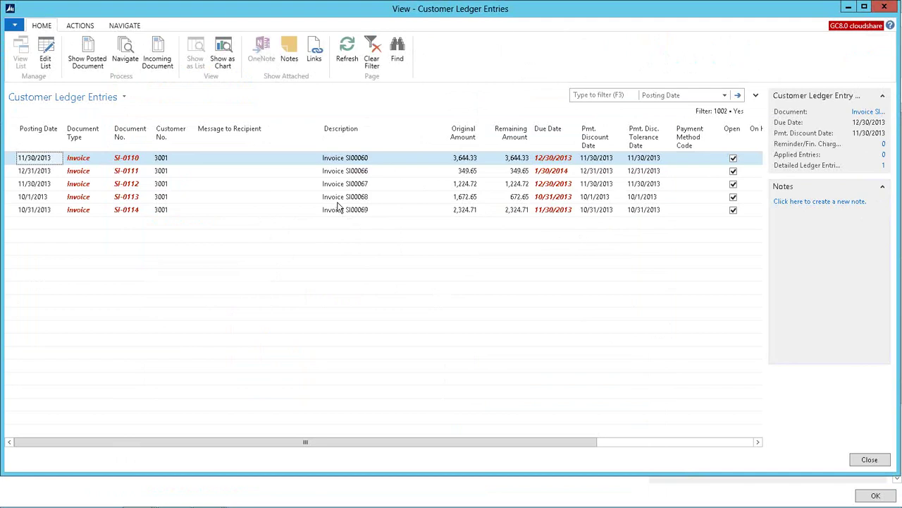
key("Down")
key("Down")
key("Down")
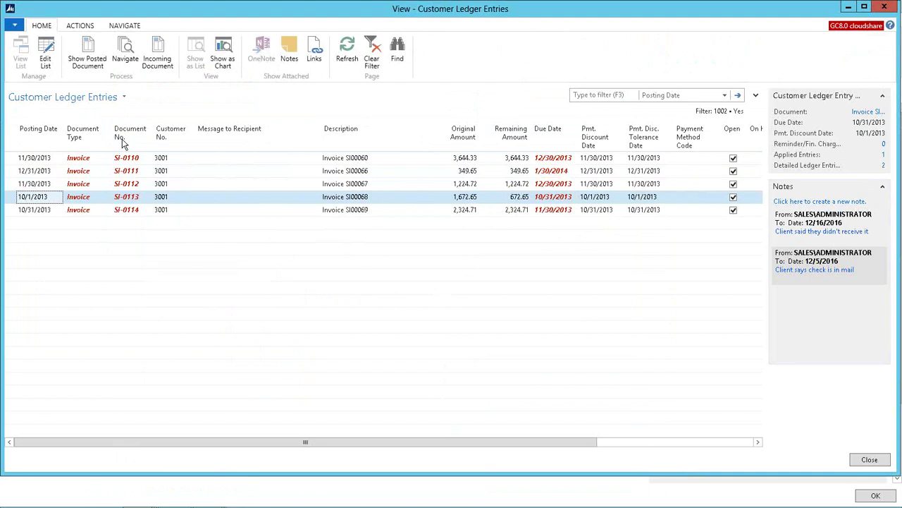
- Show the posted document for the selected invoice, inspect its email and GC invoice print options, and return to the ledger entries
left_click(86, 62)
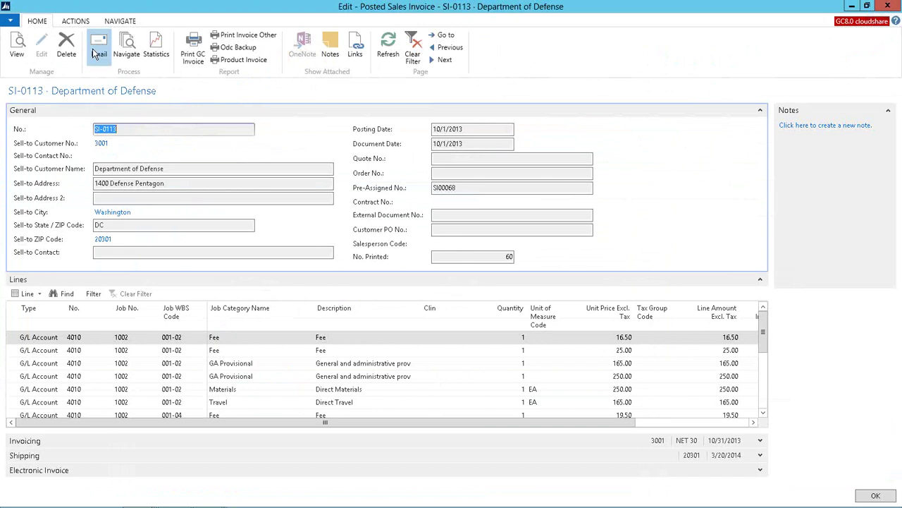
left_click(99, 52)
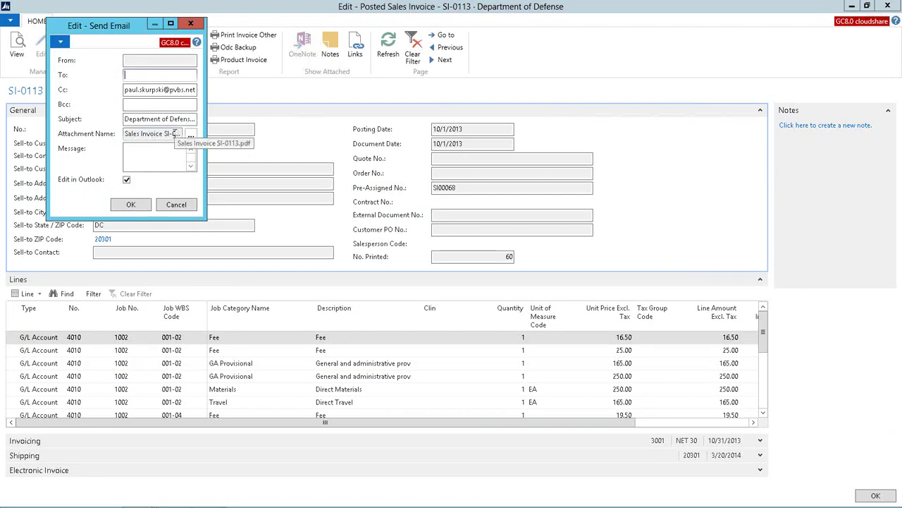
left_click(176, 204)
left_click(195, 55)
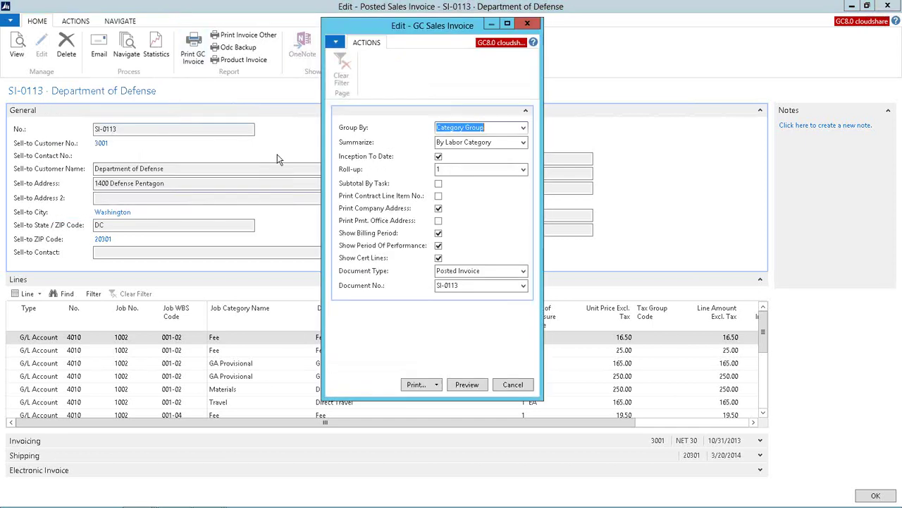
key("Escape")
key("Escape")
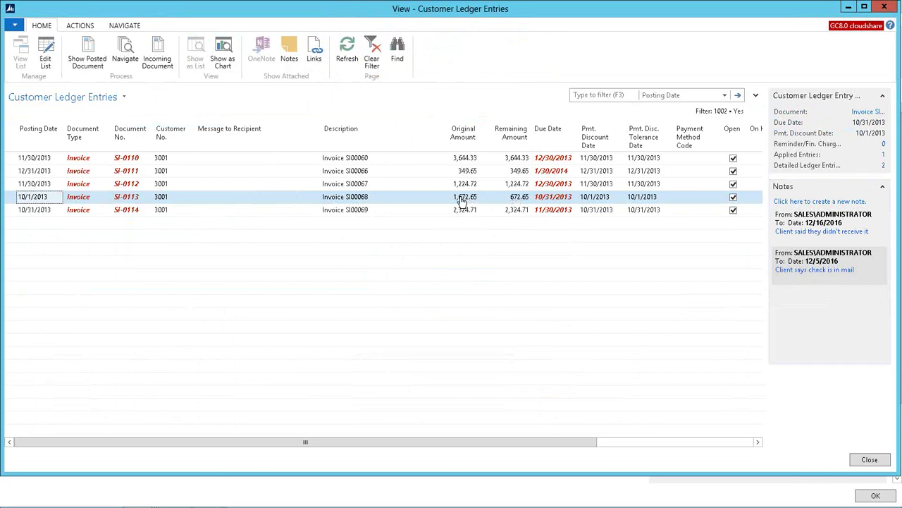
- Trace the invoice's remaining amount through the 1/25/2015 application to its bank account ledger entry, and return to the job card
left_click(519, 198)
left_click(292, 205)
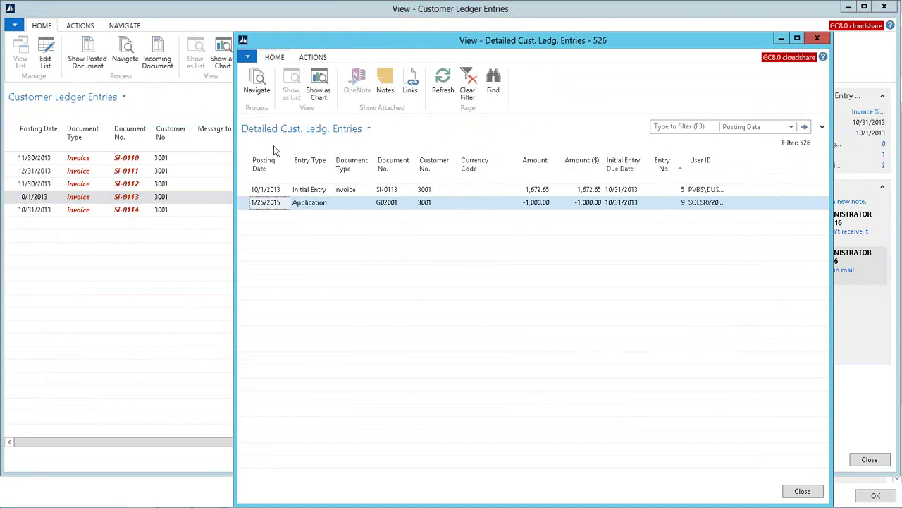
left_click(258, 92)
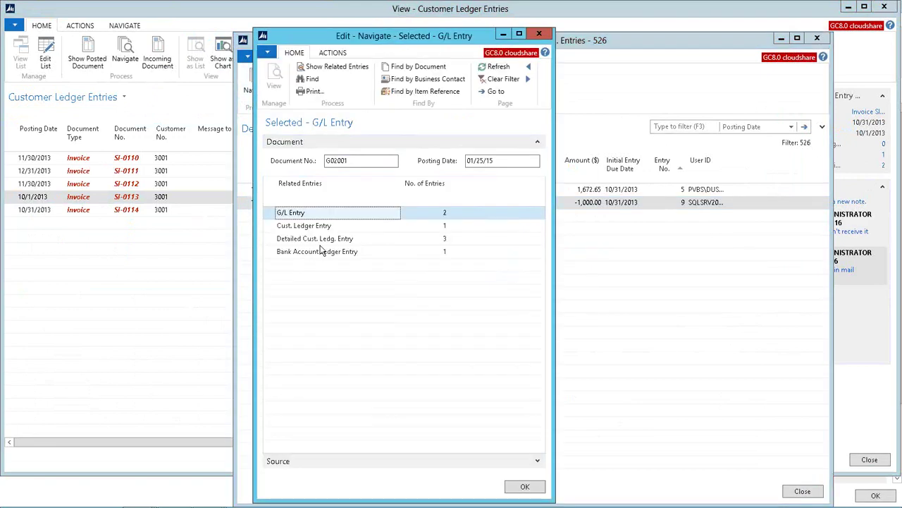
left_click(320, 251)
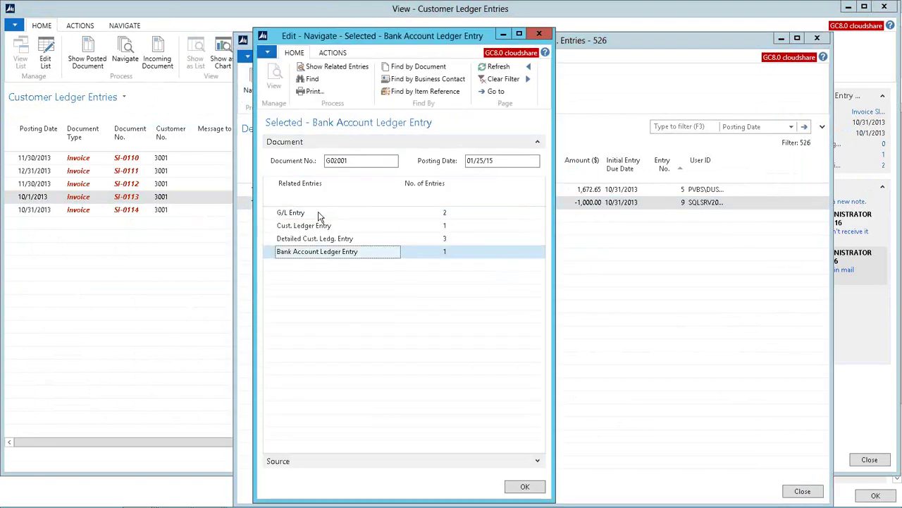
left_click(442, 256)
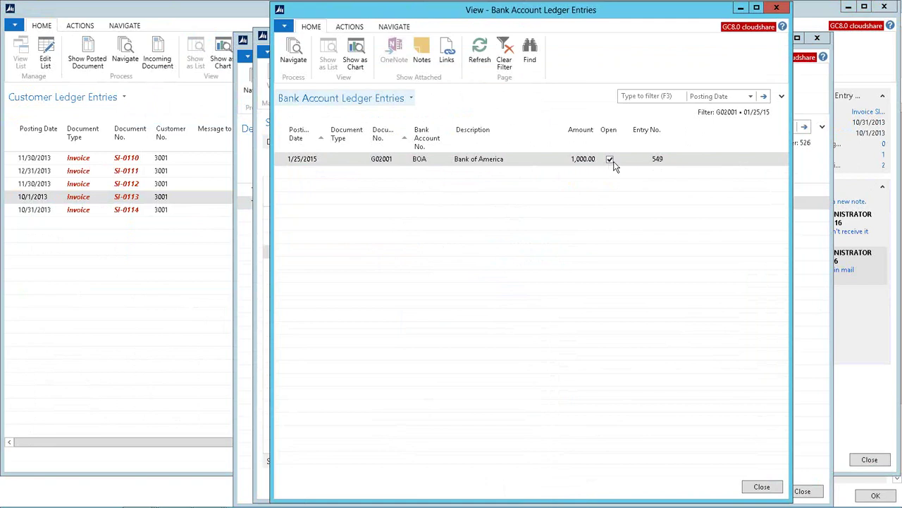
key("Escape")
key("Escape")
key("Escape")
key("Escape")
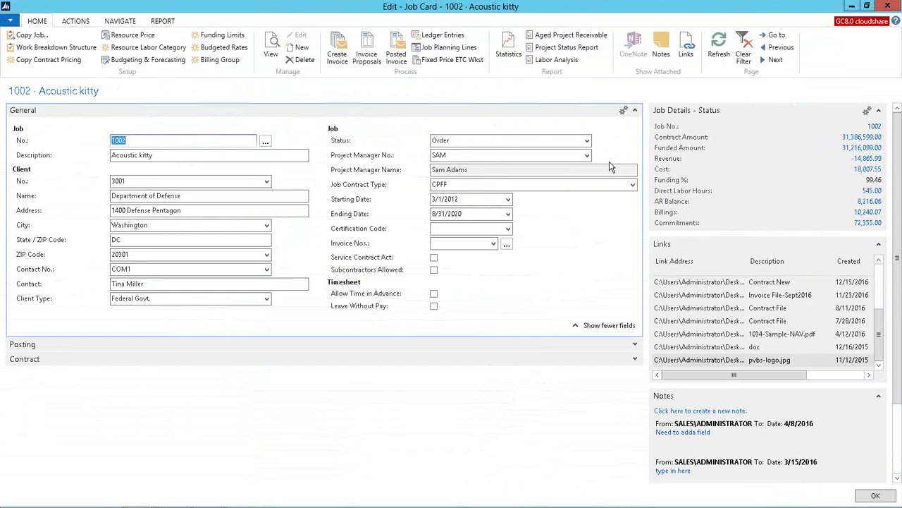
- Close the job card and show the overview of all departments
key("Escape")
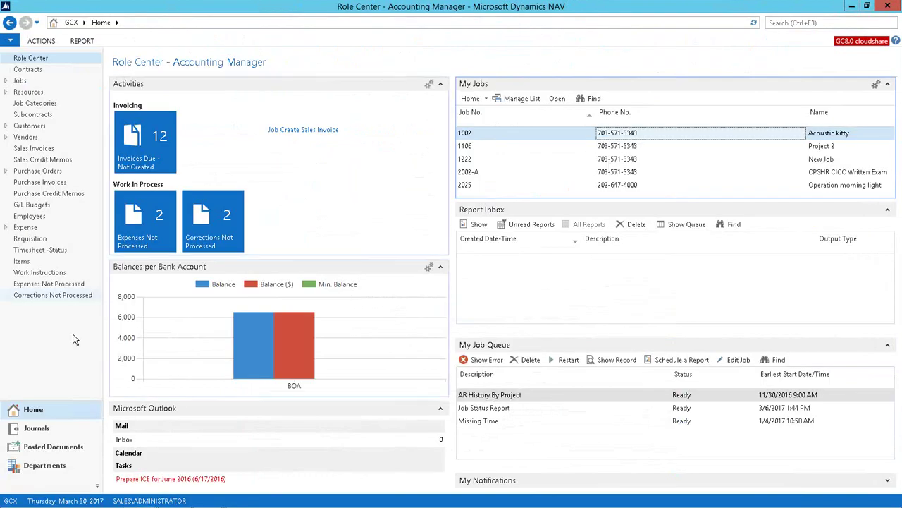
left_click(40, 468)
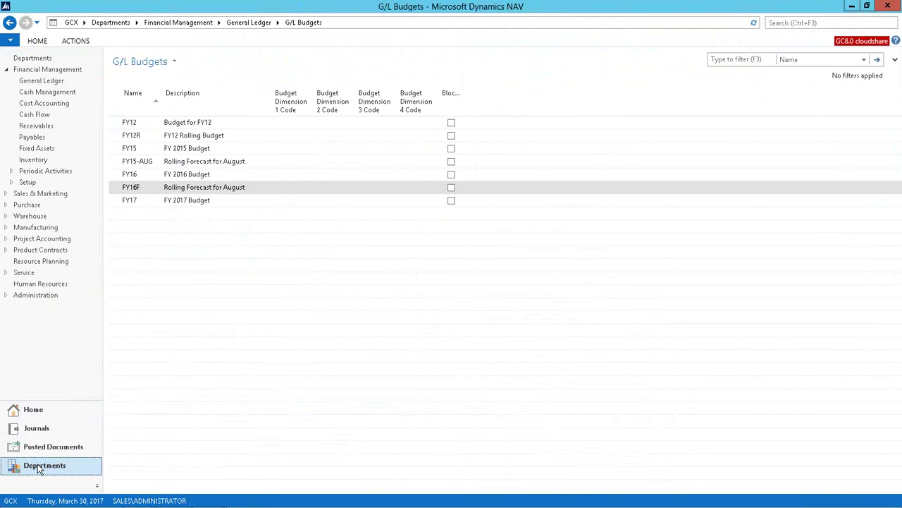
left_click(31, 59)
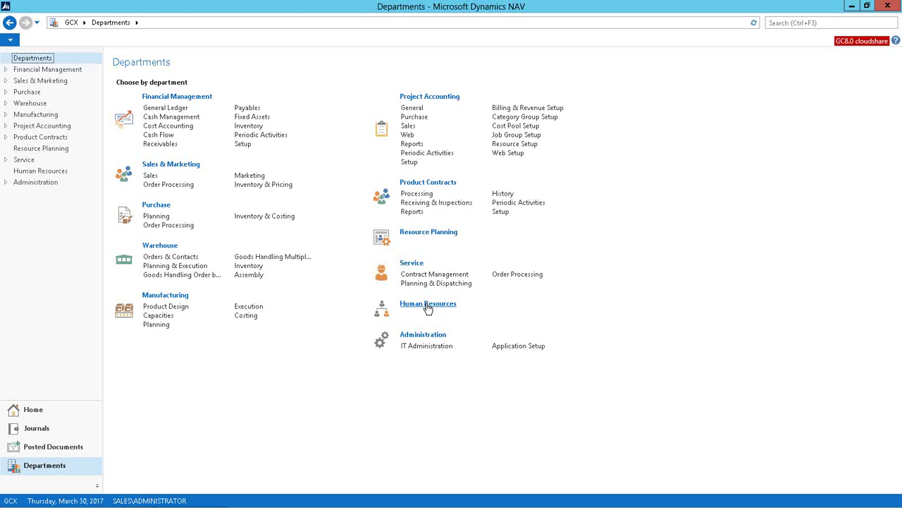
- View the web timesheet in Internet Explorer, and switch to the Sample Financials_NAV workbook in Excel
left_click(173, 498)
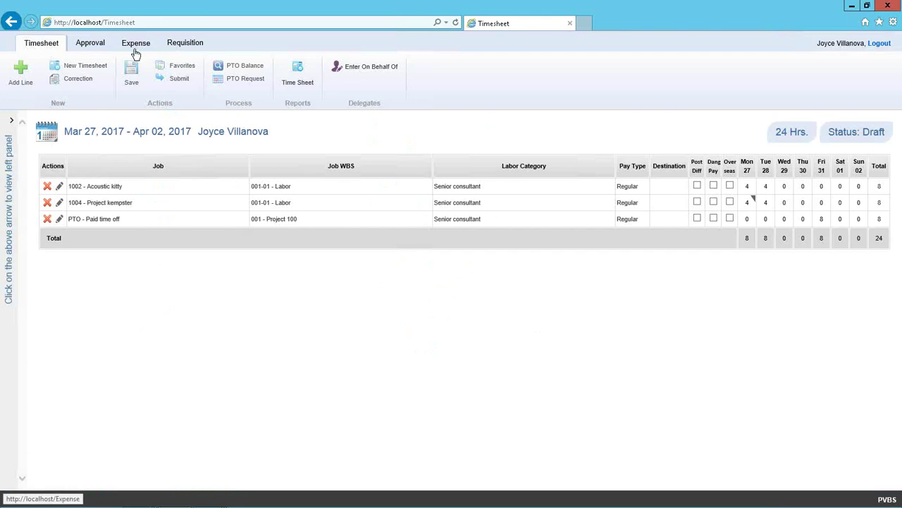
mouse_move(198, 506)
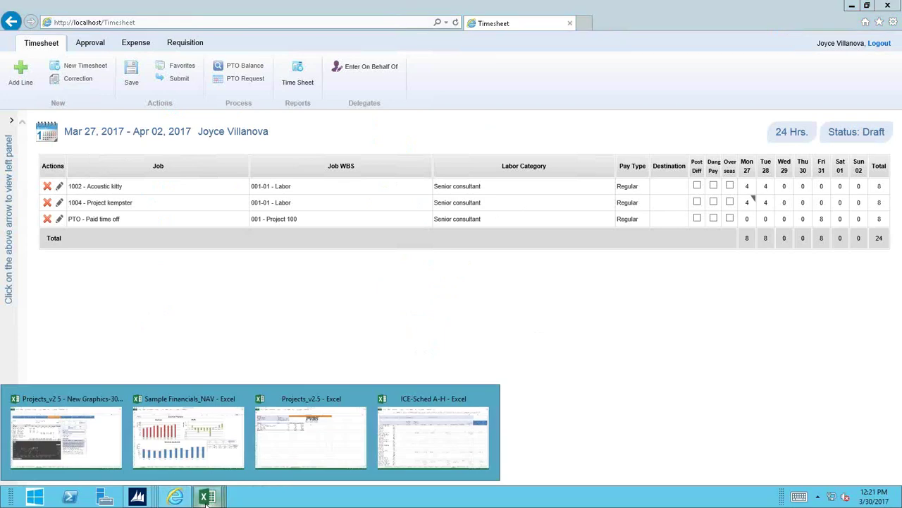
left_click(210, 455)
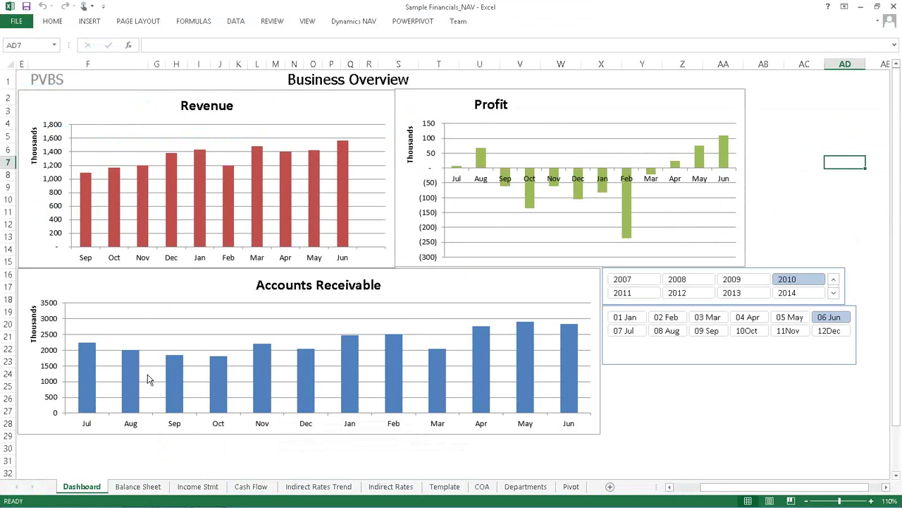
- Inspect the workbook's data connections, including the GL cube, and close the connections list
left_click(235, 23)
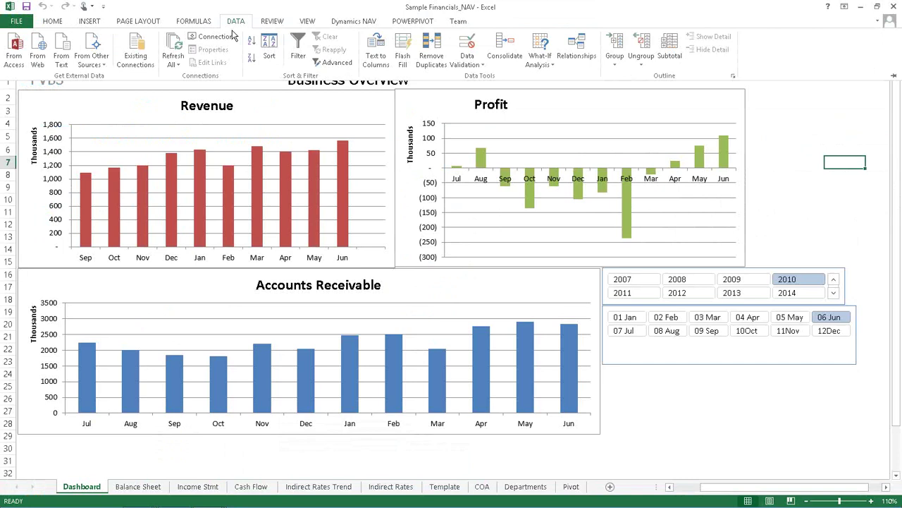
left_click(221, 44)
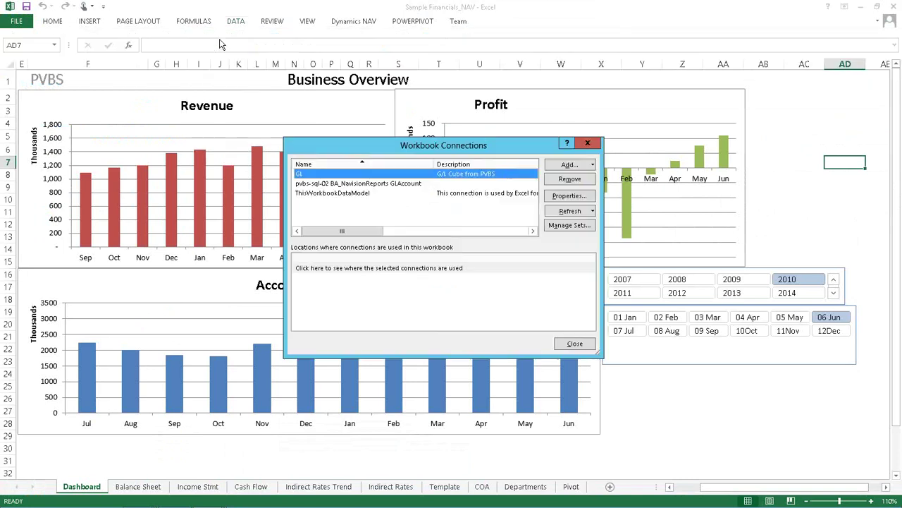
left_click_drag(324, 123, 323, 120)
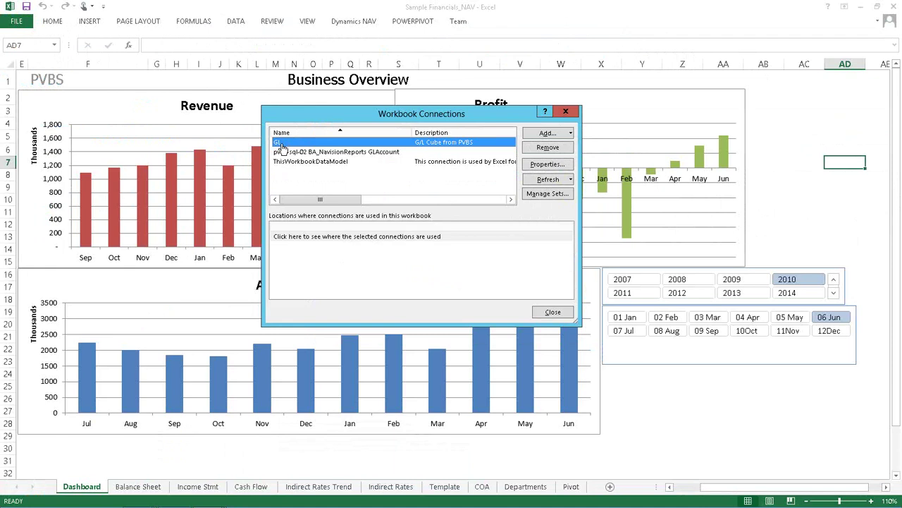
left_click(547, 313)
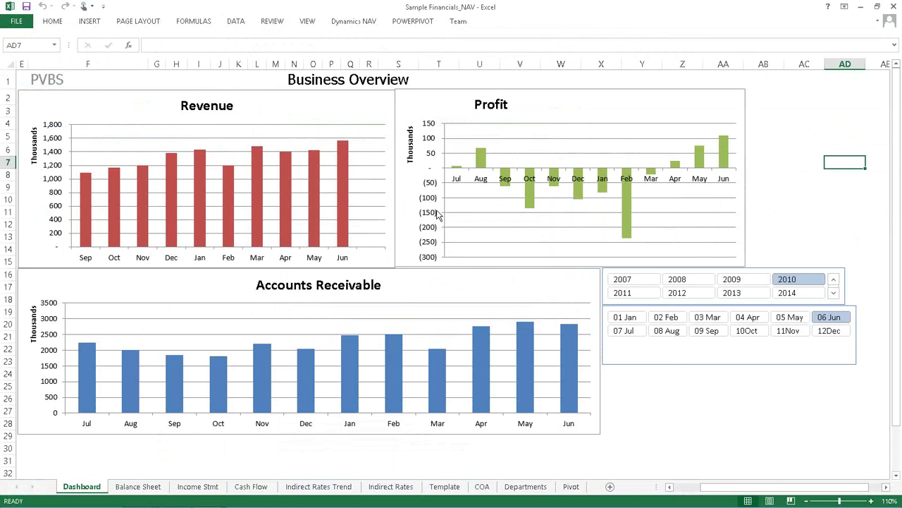
- View the Balance Sheet at 100% zoom, and inspect the Aug 2009 Fringe Pool formula on the Indirect Rates Trend sheet
left_click(138, 486)
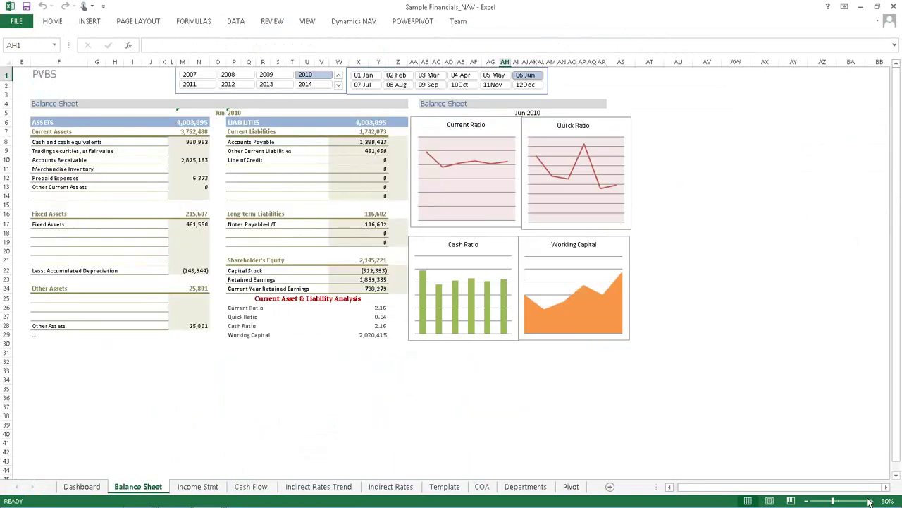
left_click(872, 500)
left_click(873, 501)
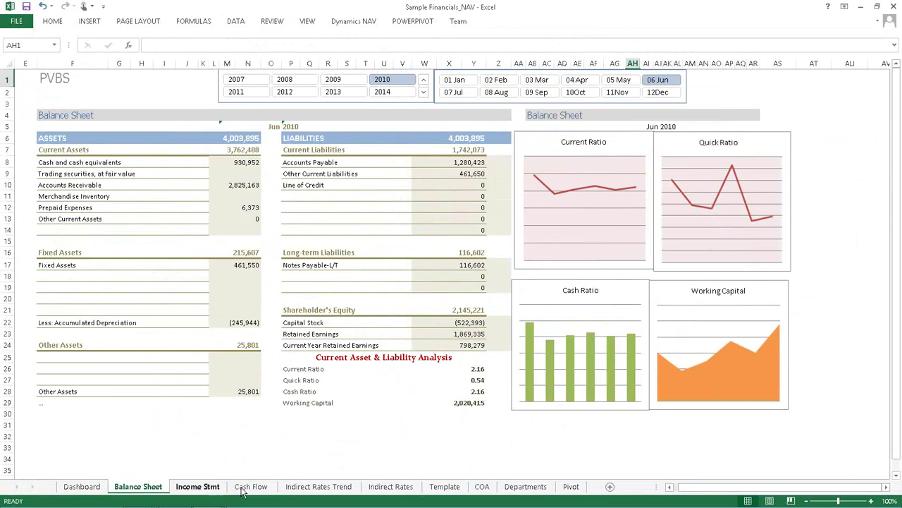
left_click(305, 488)
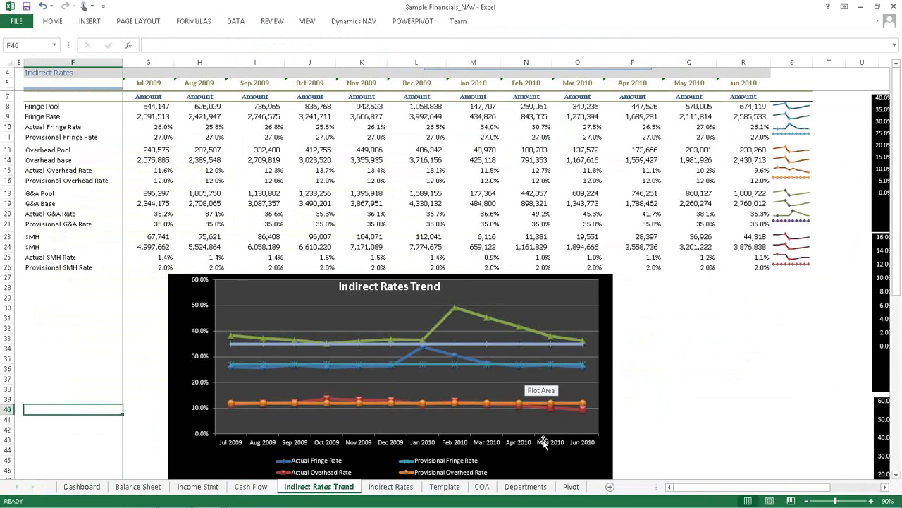
left_click(204, 106)
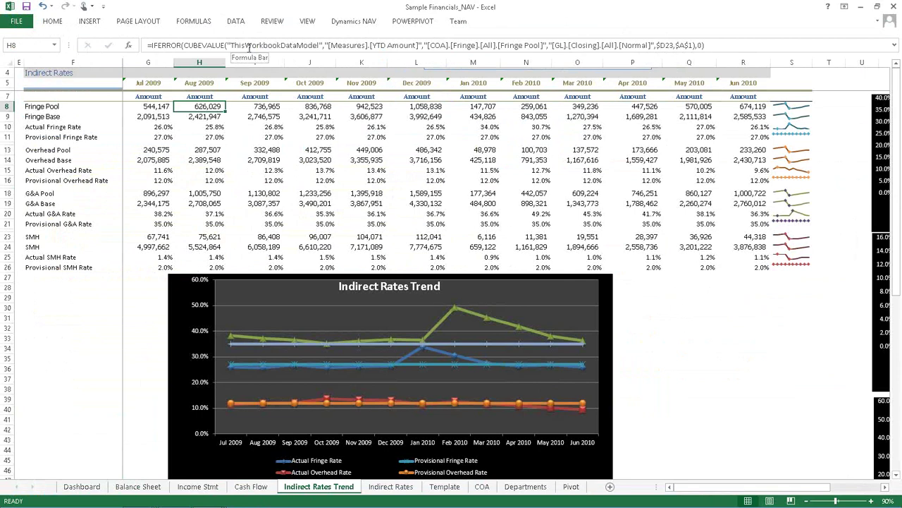
- Switch to the Projects_v2 5 - New Graphics-30-14 workbook and open the burn rates report from its dashboard home
left_click(860, 11)
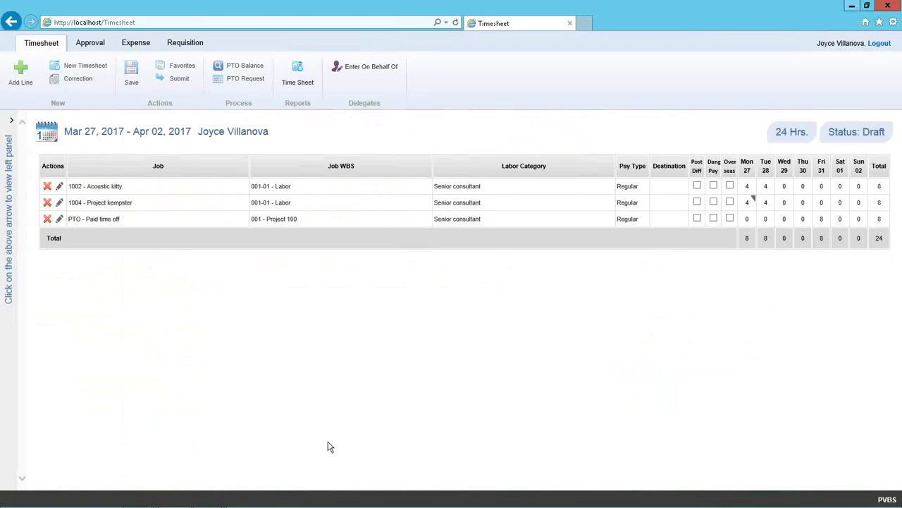
left_click(208, 499)
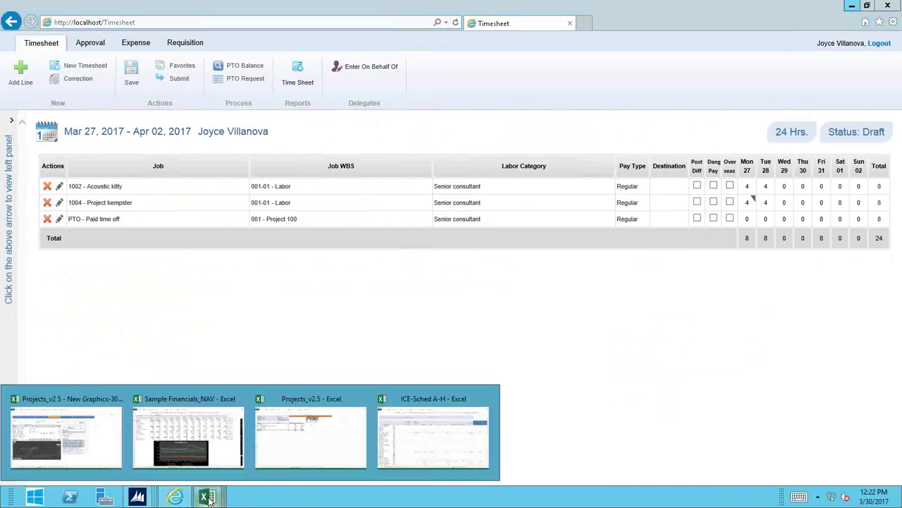
left_click(77, 470)
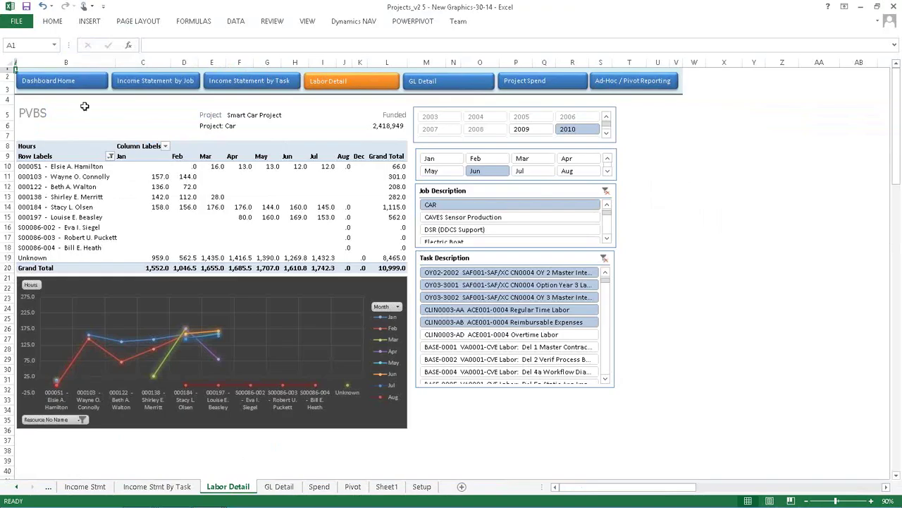
left_click(63, 84)
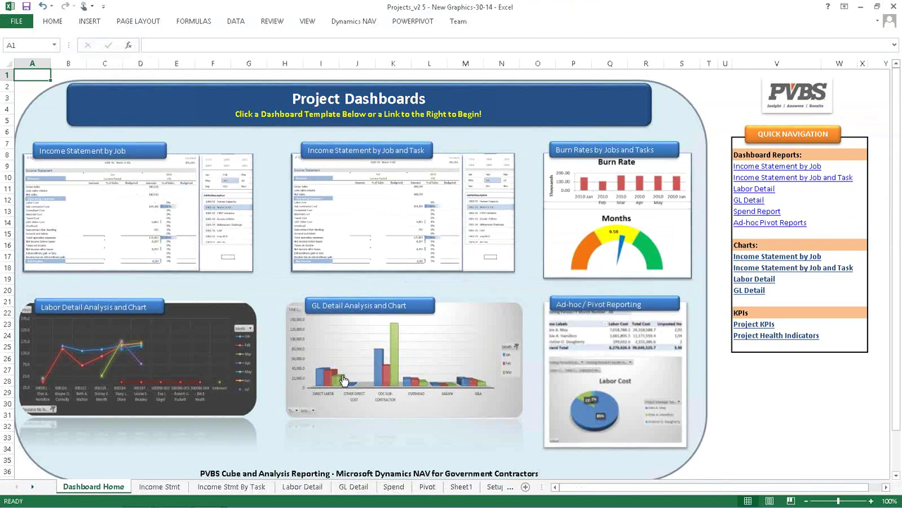
left_click(619, 244)
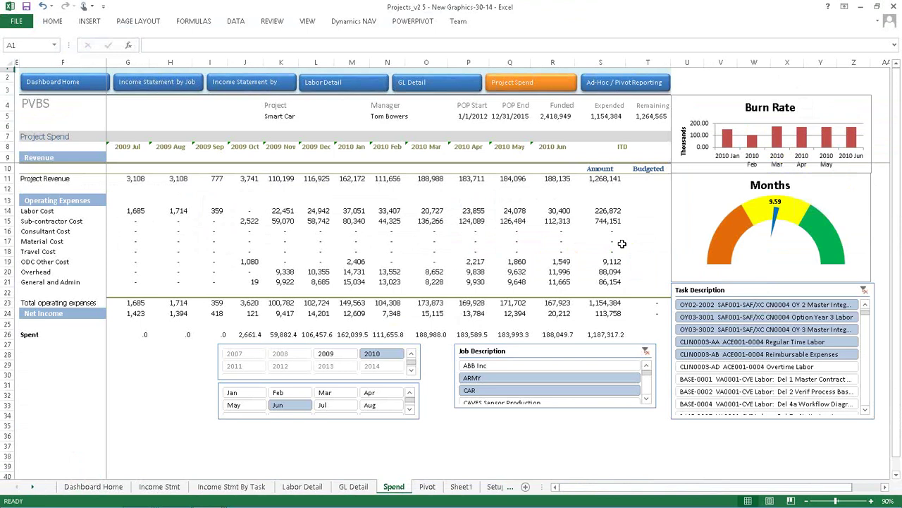
- View the Project Spend report at 100% zoom, and examine the 2010 Mar Spent formula and the Months gauge
left_click(870, 500)
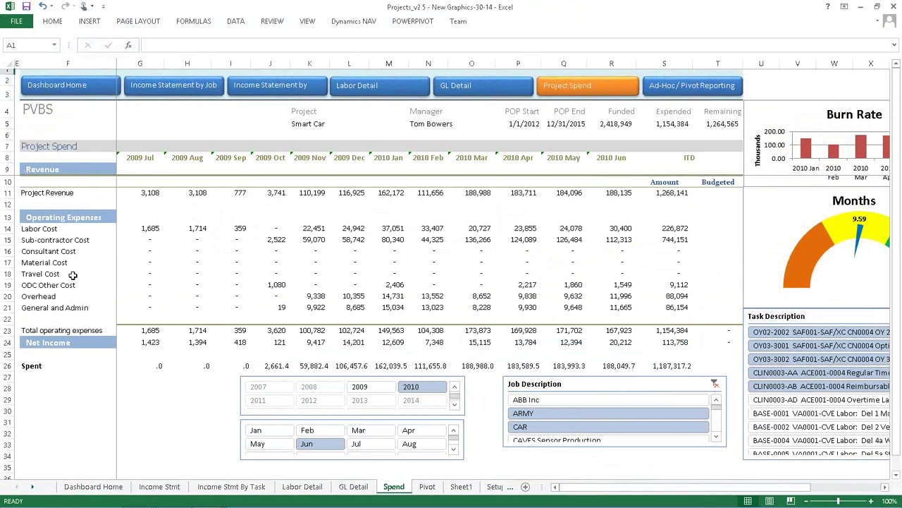
left_click(886, 486)
left_click(886, 486)
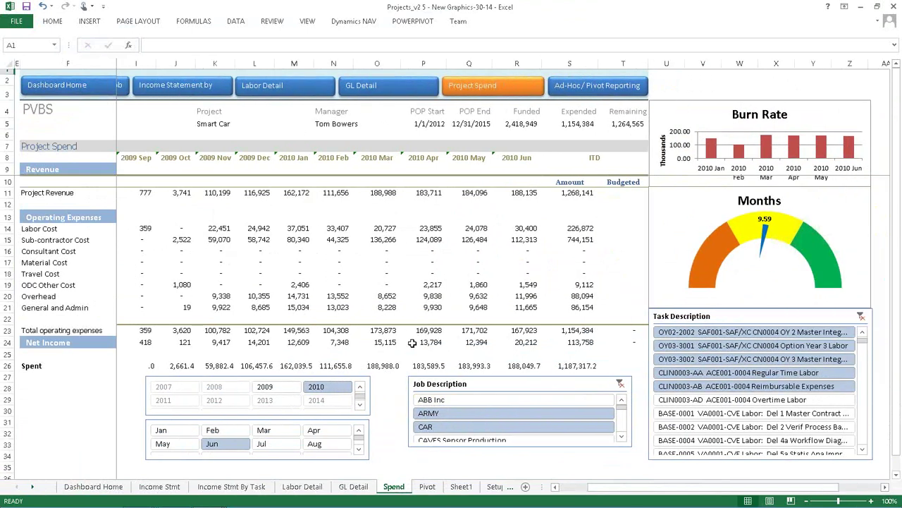
left_click(379, 365)
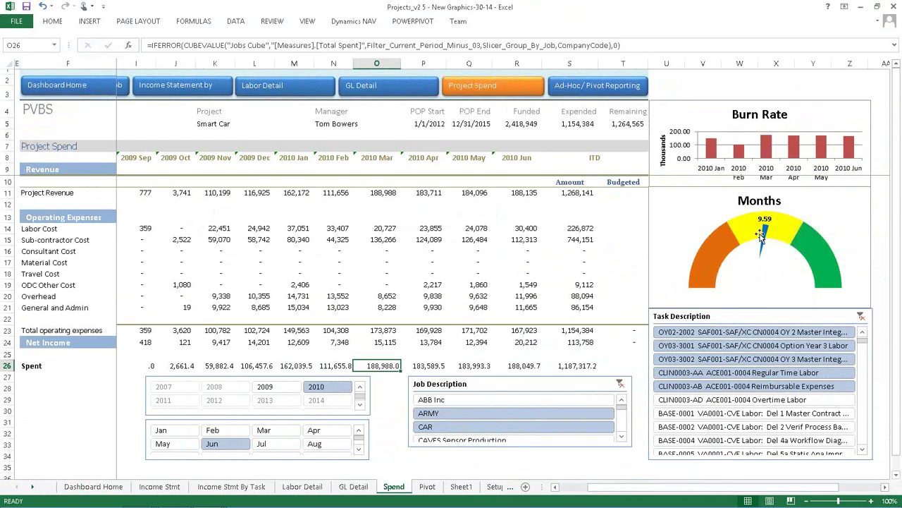
mouse_move(773, 261)
- View the GL Detail sheet at 110% zoom and the Labor Detail sheet at 100% zoom
left_click(353, 486)
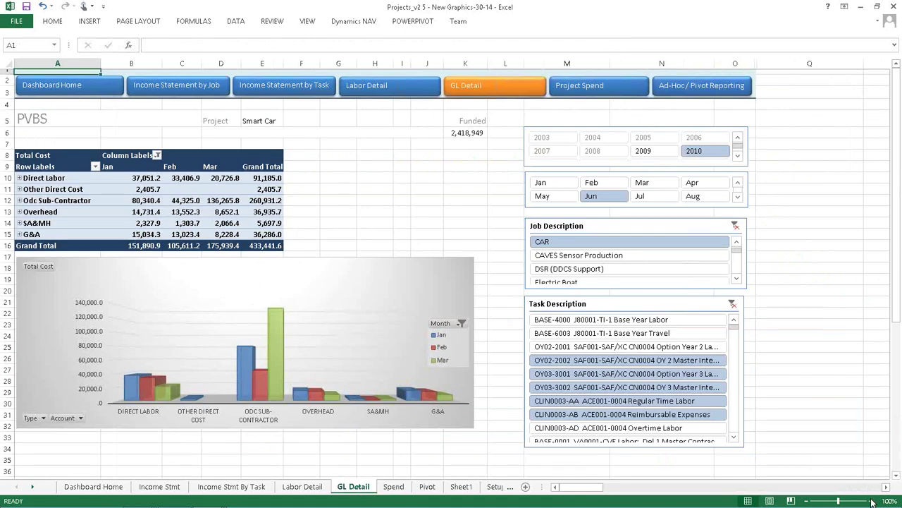
left_click(872, 502)
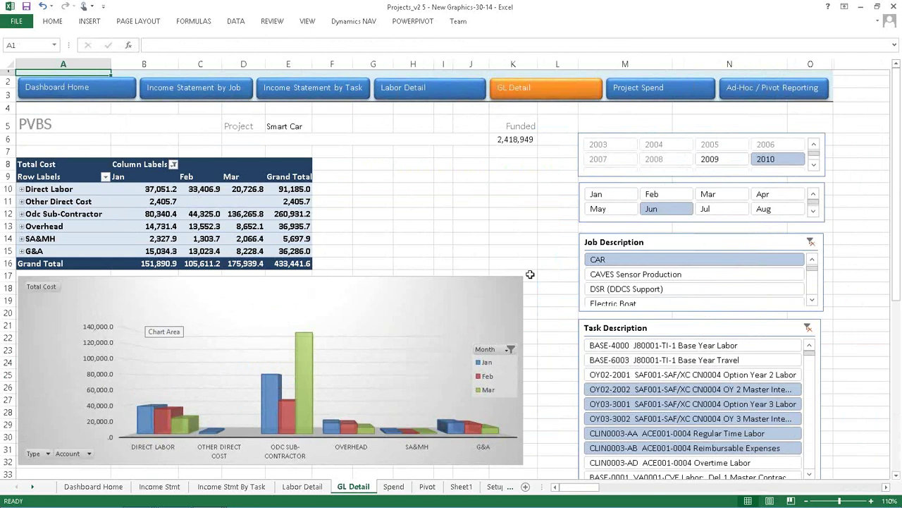
left_click(314, 486)
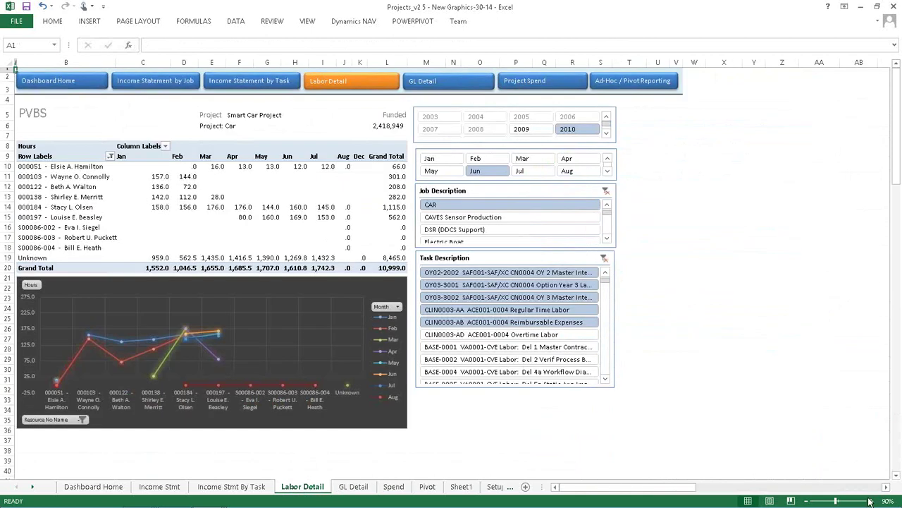
left_click(869, 500)
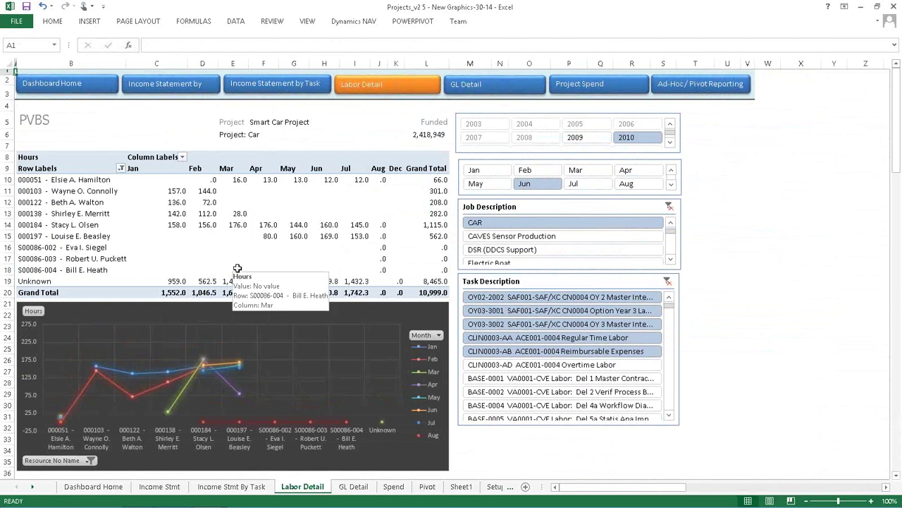
- Switch to the Projects_v2.5 workbook and remove all filter, row and value fields from the Sample Profit Analysis pivot table
mouse_move(208, 497)
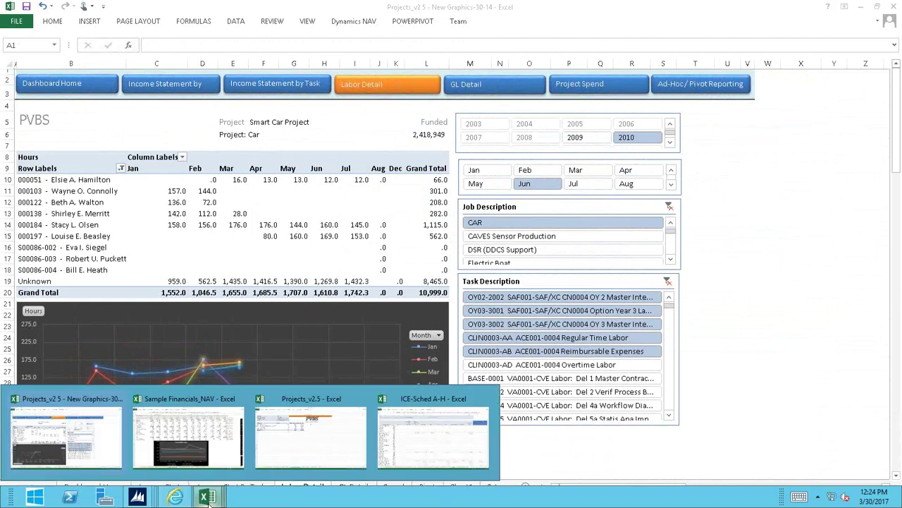
left_click(311, 457)
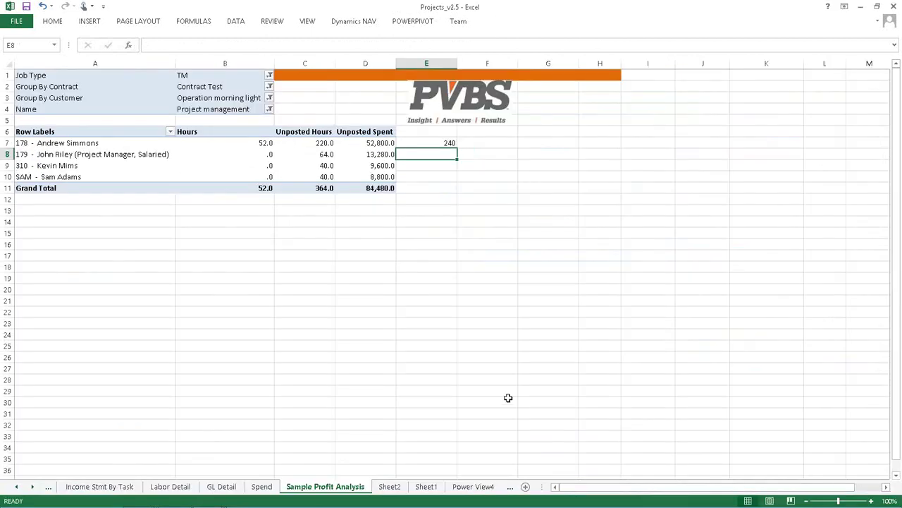
left_click(141, 157)
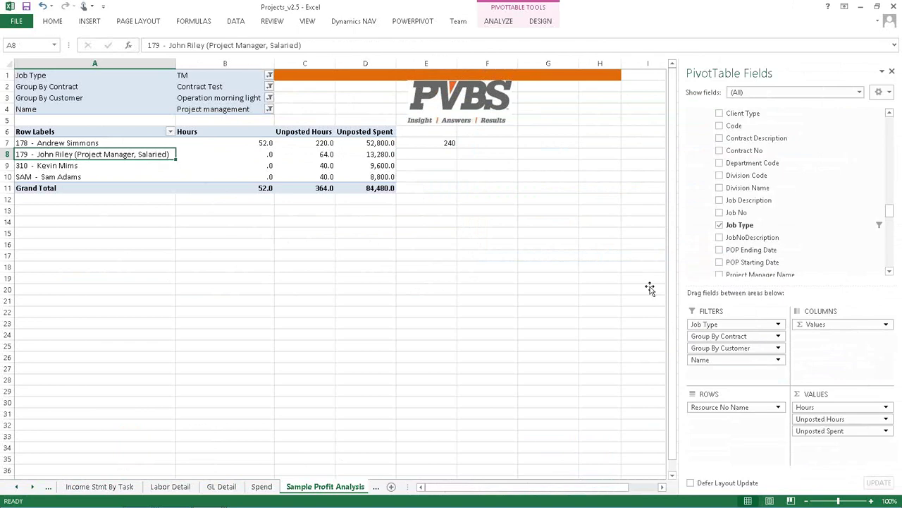
left_click_drag(713, 361, 728, 265)
left_click_drag(718, 355, 737, 275)
left_click_drag(705, 337, 751, 243)
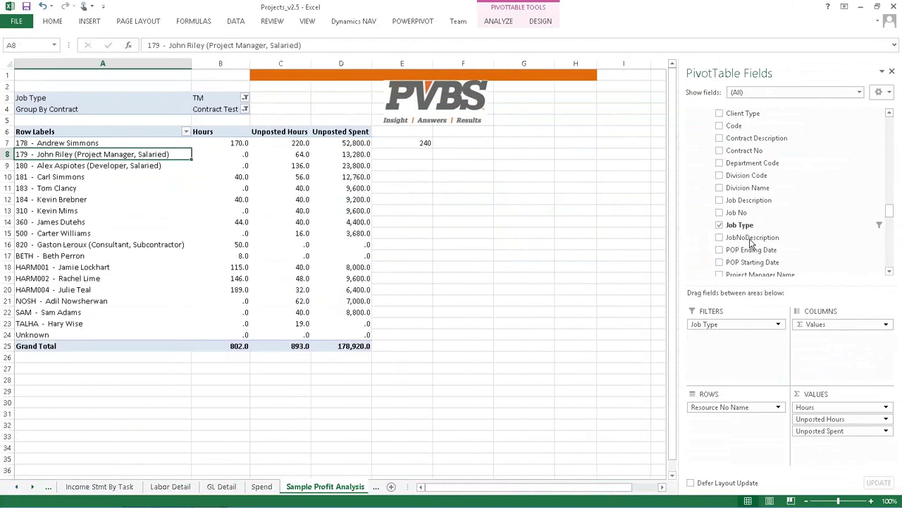
left_click_drag(709, 323, 783, 178)
left_click_drag(713, 408, 751, 261)
left_click_drag(806, 409, 804, 261)
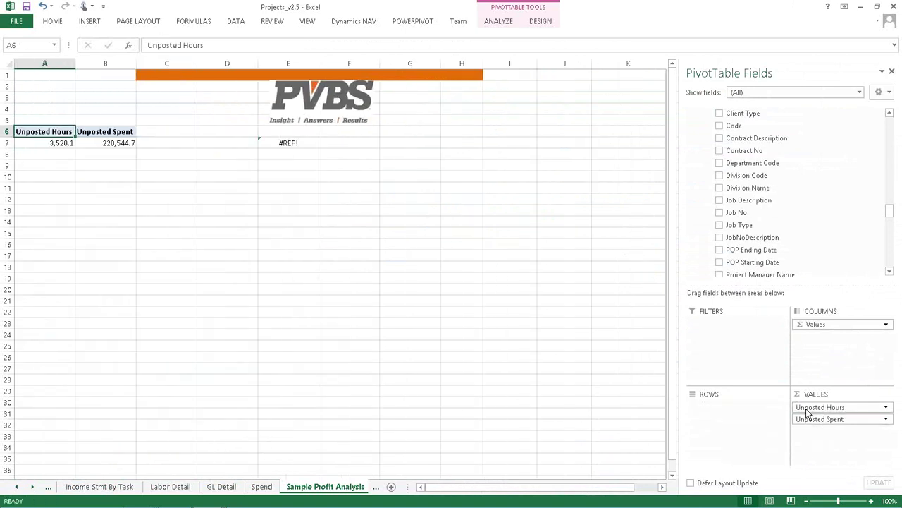
left_click_drag(812, 406, 799, 354)
- Add the Hours measure to the empty pivot table's values
left_click_drag(888, 211, 889, 126)
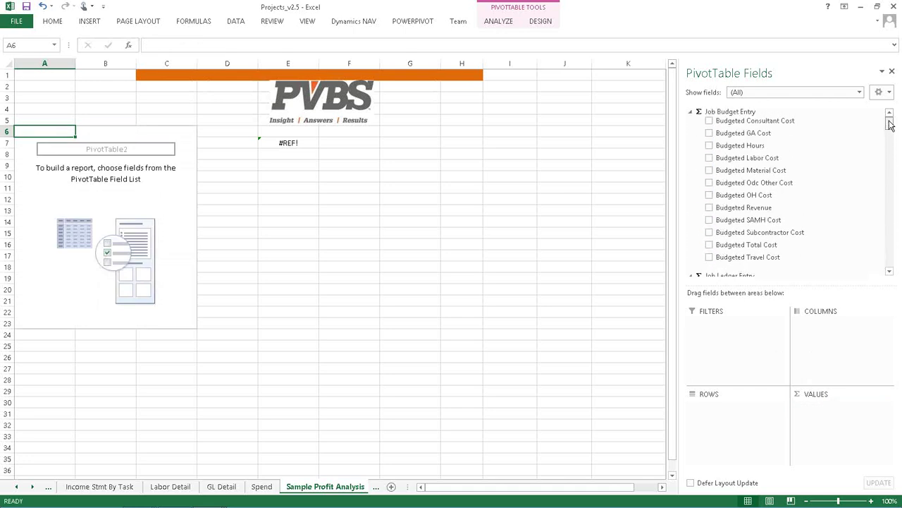
left_click_drag(890, 125, 889, 138)
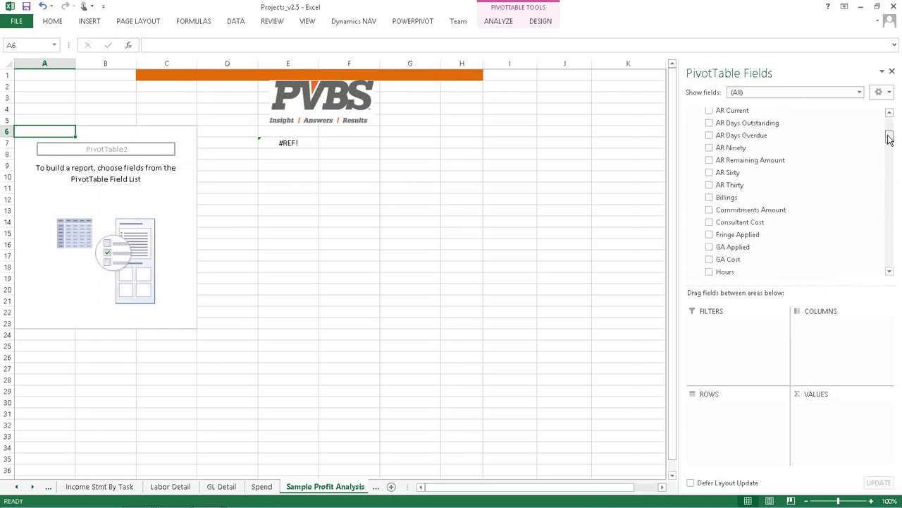
left_click_drag(889, 139, 890, 144)
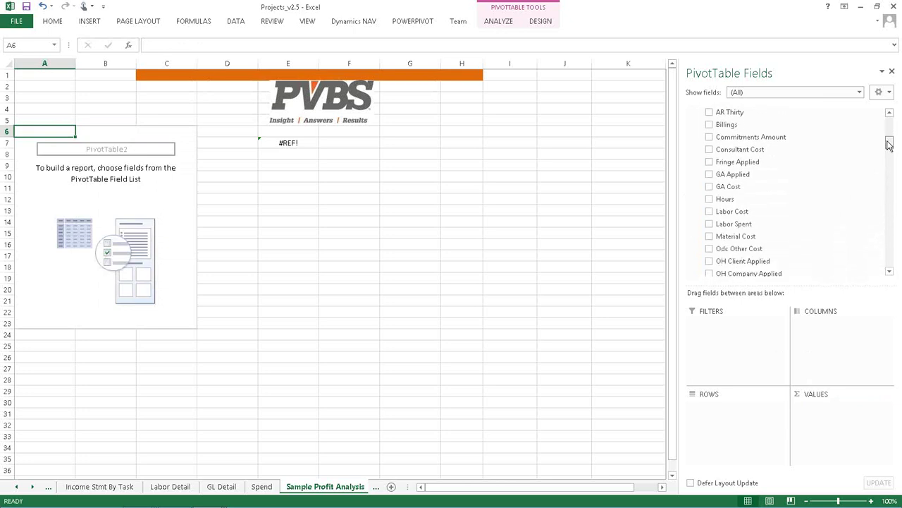
left_click_drag(726, 199, 810, 415)
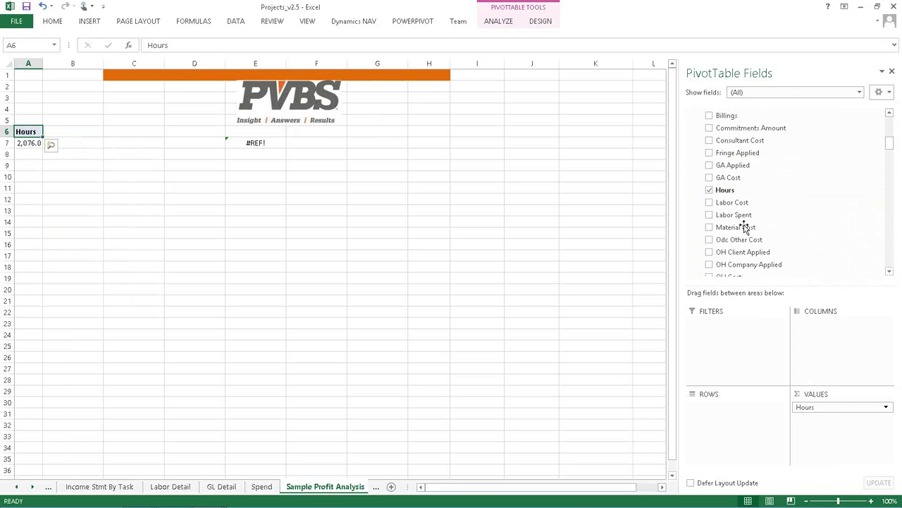
- Add the Labor Cost, Unposted Hours and Unposted Spent measures to the pivot table's values below Hours
left_click_drag(732, 204, 818, 424)
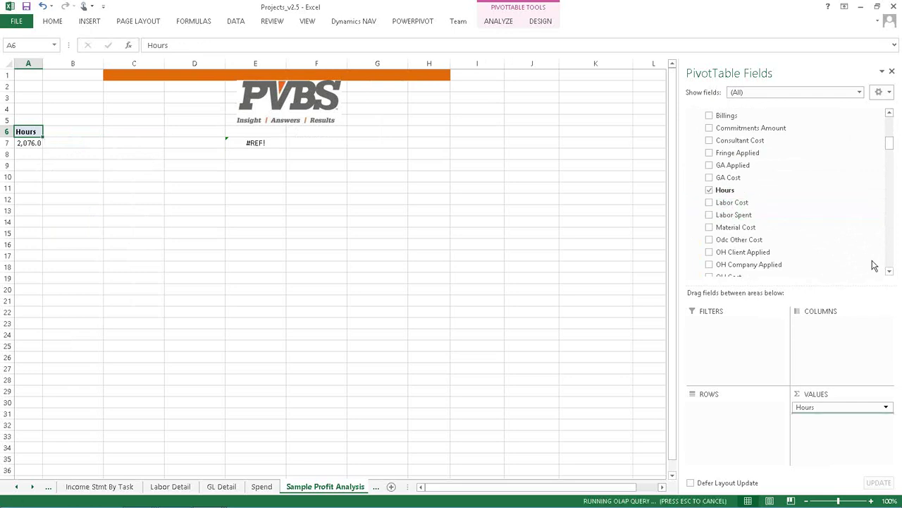
left_click_drag(889, 146, 888, 172)
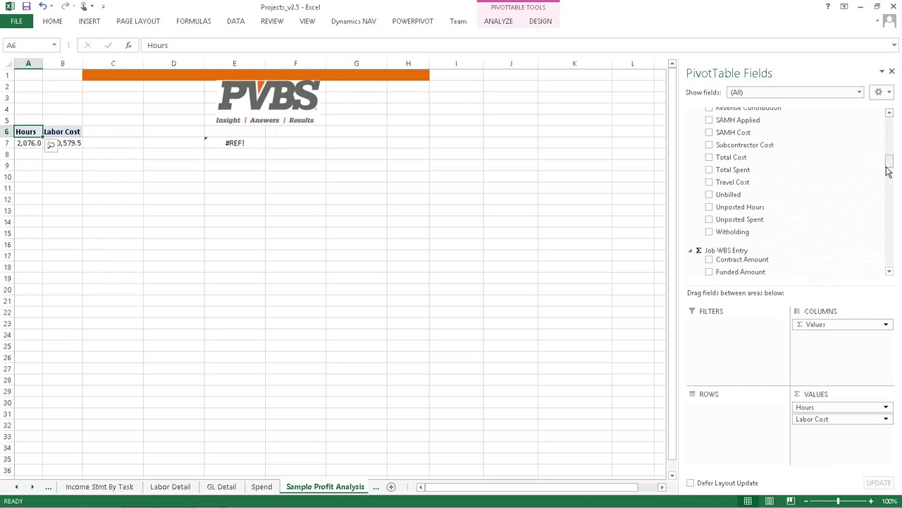
left_click_drag(743, 206, 824, 449)
- Add the Job table's Group By Contract hierarchy to the pivot table's rows, replacing the existing sheet data
left_click_drag(890, 161, 890, 202)
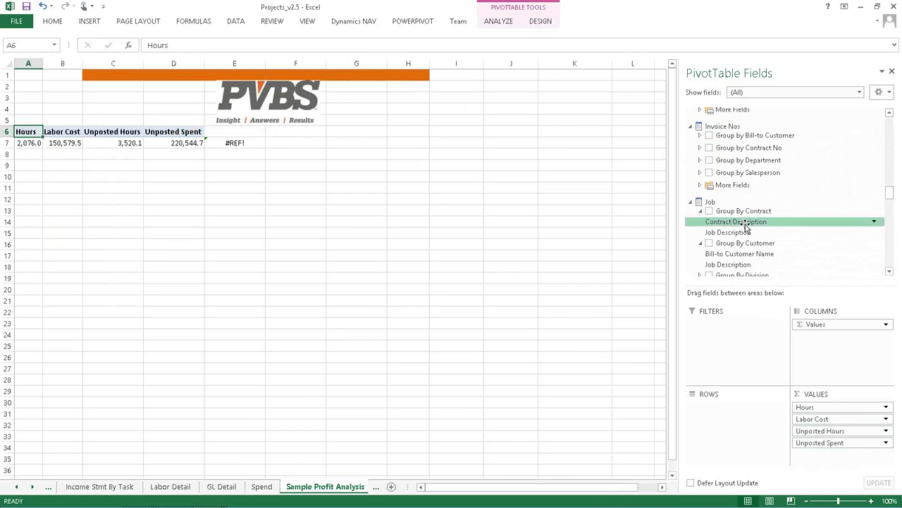
left_click_drag(746, 224, 722, 430)
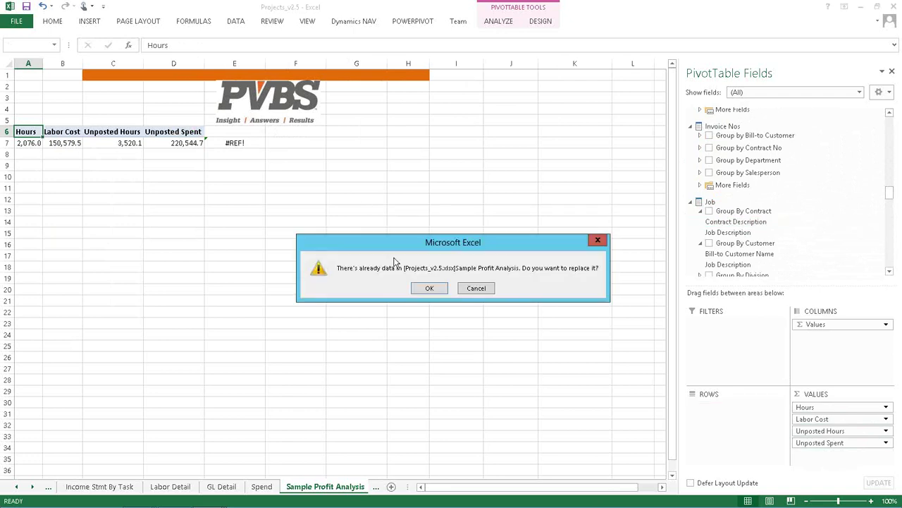
left_click(430, 288)
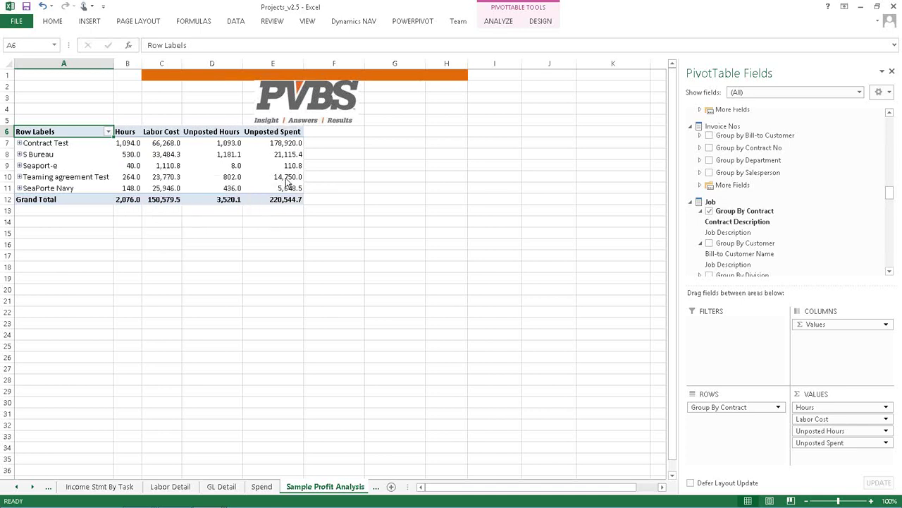
- Add Job Type as a report filter and restrict the pivot table to TM jobs
left_click_drag(890, 195, 890, 208)
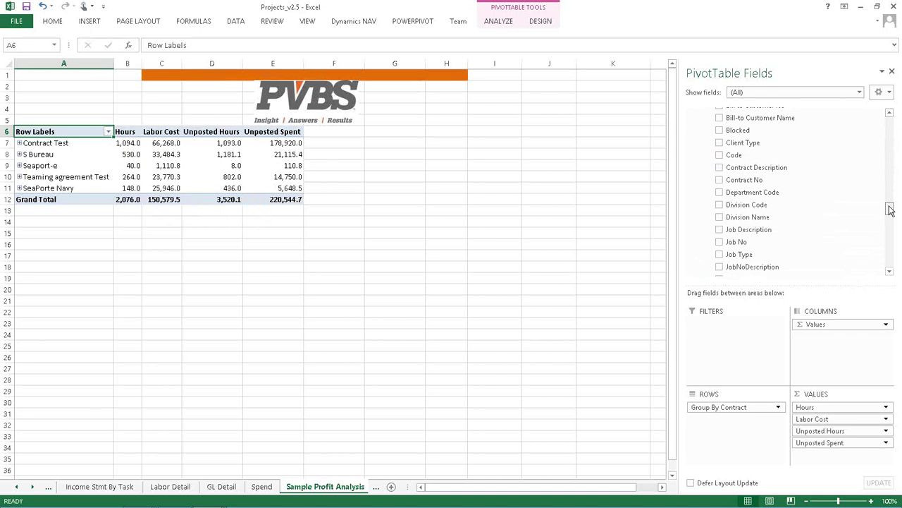
left_click_drag(740, 254, 720, 350)
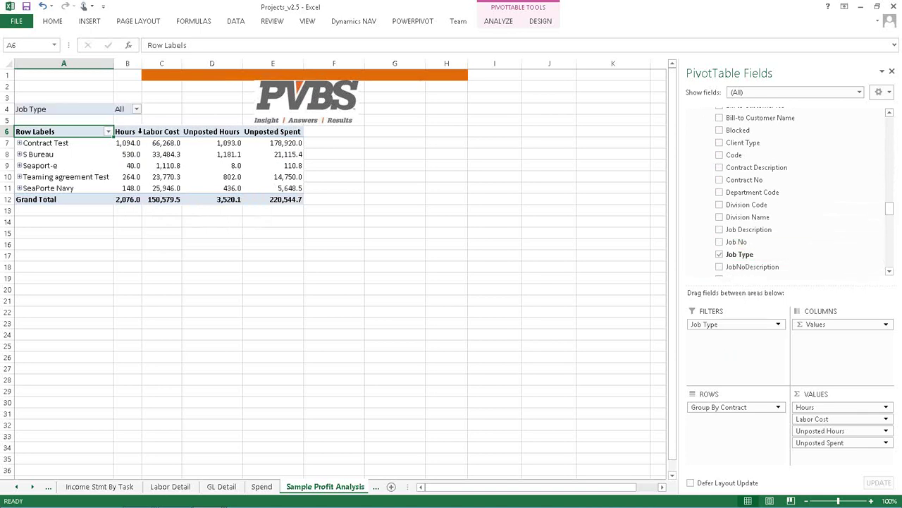
left_click(136, 109)
left_click(36, 122)
type("tm")
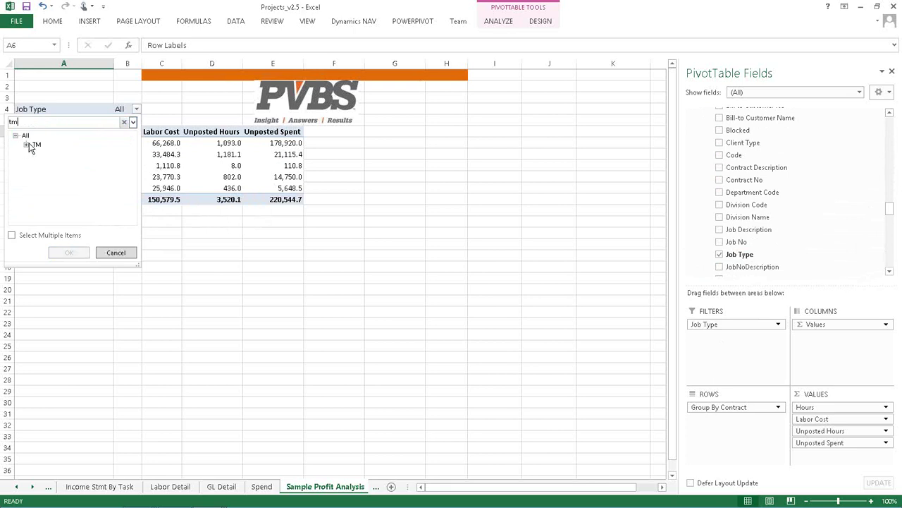
left_click(68, 252)
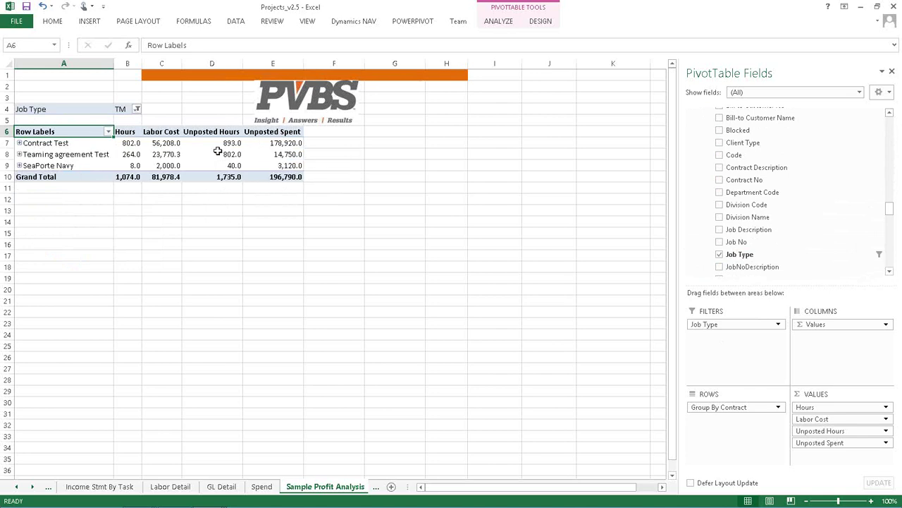
- Expand Contract Test into its jobs and select the Unposted Hours of Operation morning light
left_click(271, 177)
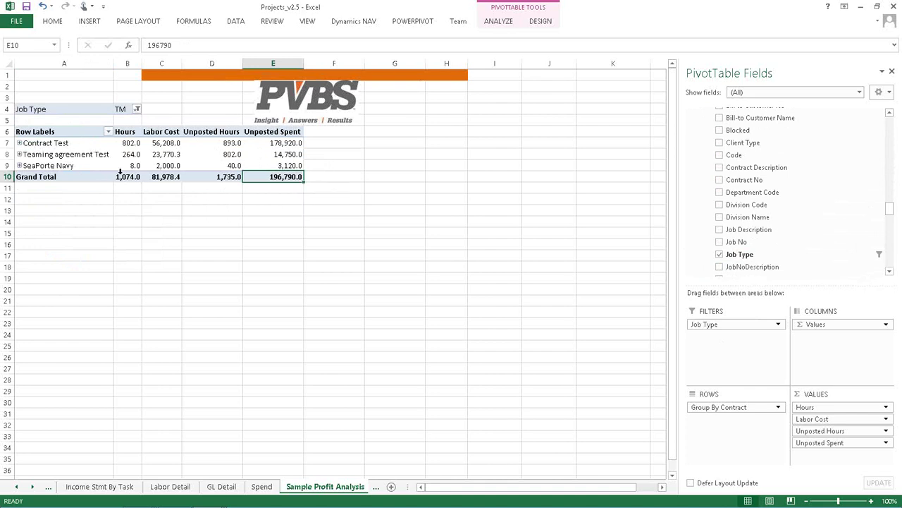
left_click(19, 143)
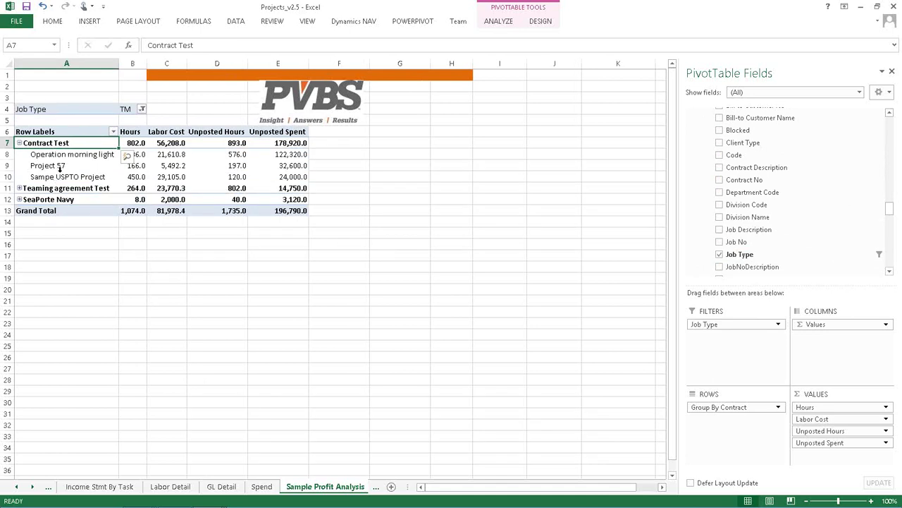
left_click(238, 154)
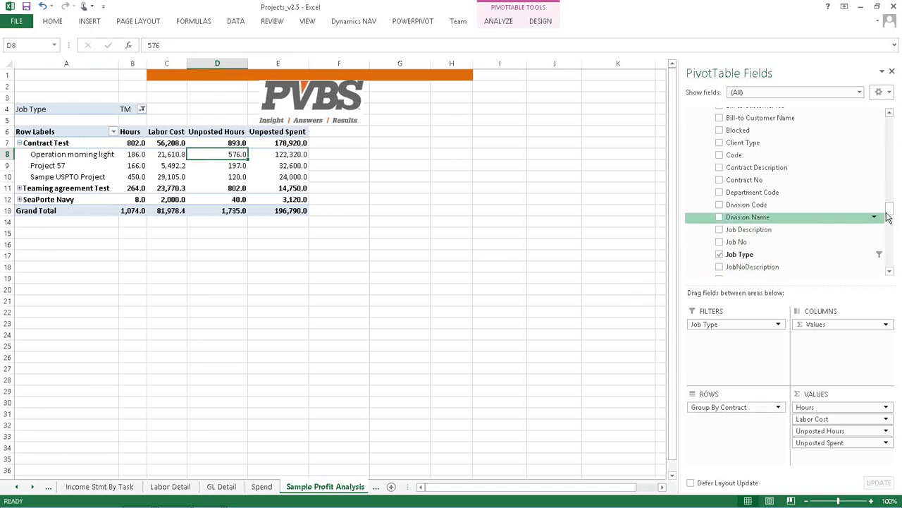
- Add the Group By Customer hierarchy to the rows below Group By Contract, and expand Department of State under the collapsed Contract Test
left_click_drag(890, 215, 890, 208)
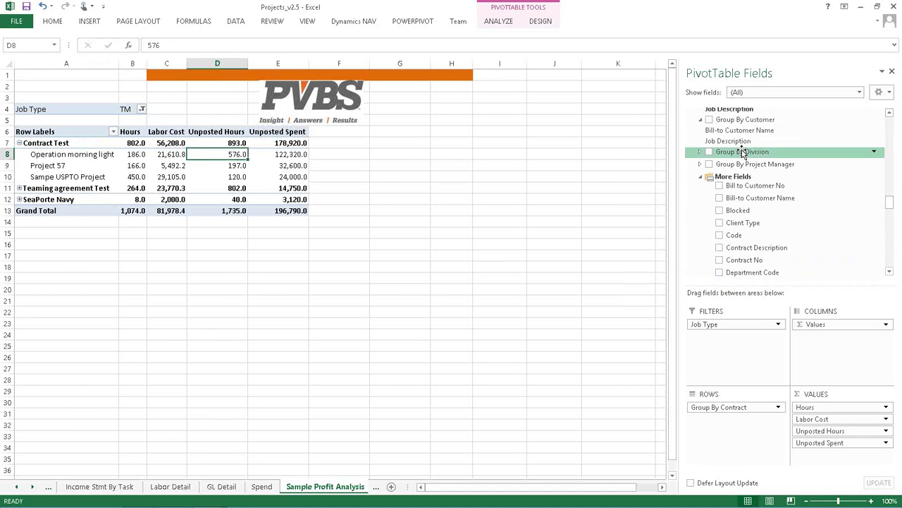
left_click_drag(741, 131, 733, 441)
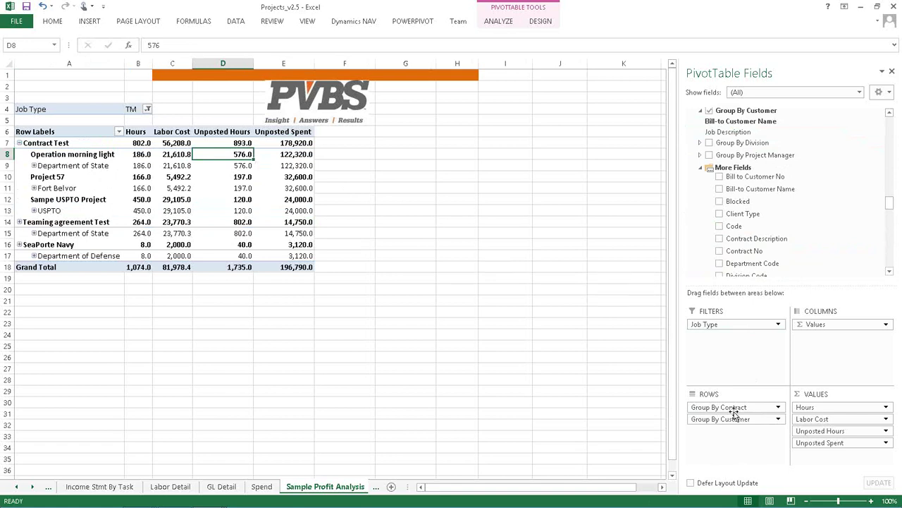
left_click(19, 143)
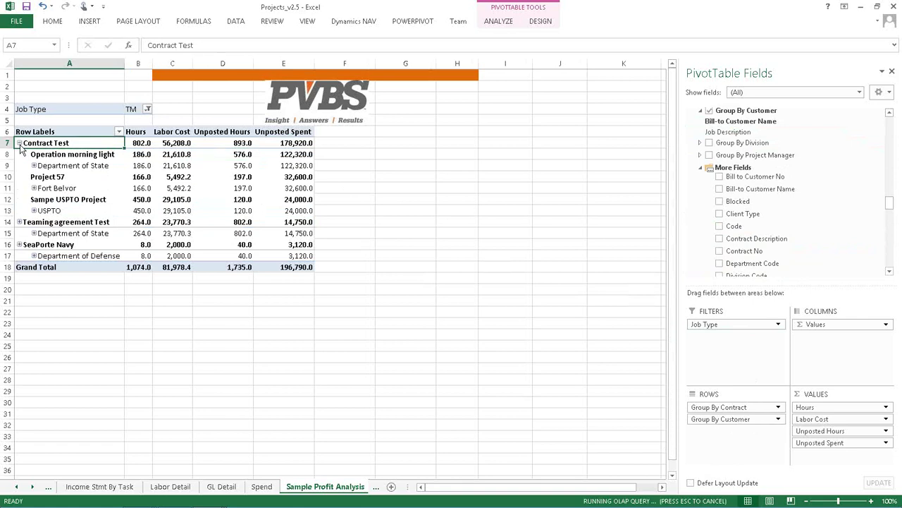
left_click(27, 154)
left_click(53, 157)
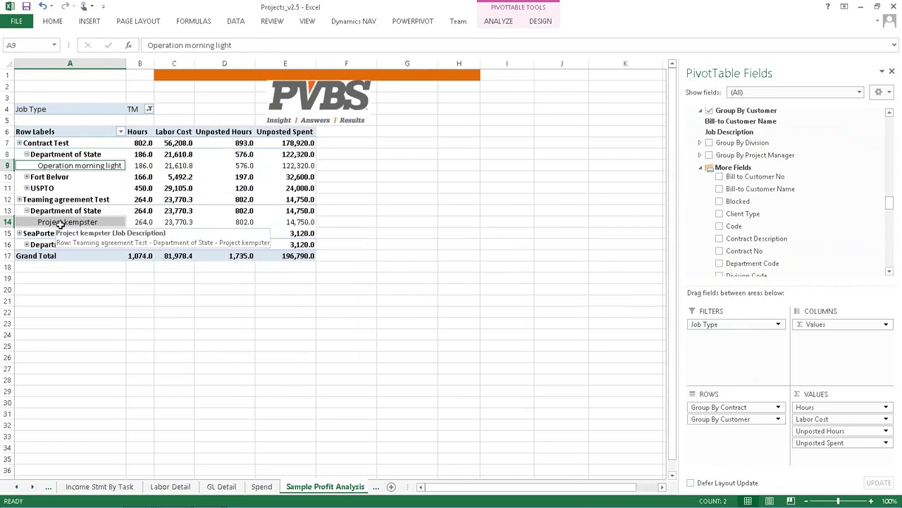
- Drill the Unposted Hours of Operation morning light down to the Resource table's Resource No Name field, and undo the drill
left_click(249, 166)
left_click(263, 178)
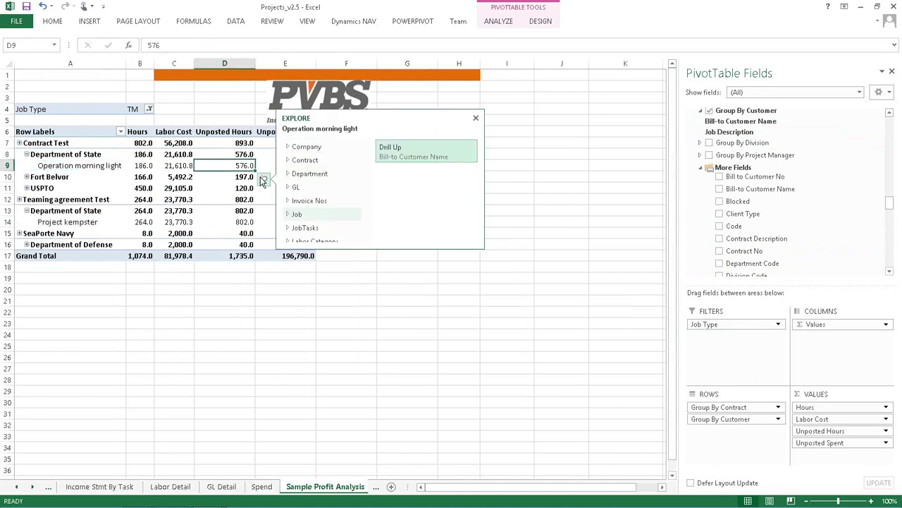
scroll(367, 235, "down", 3)
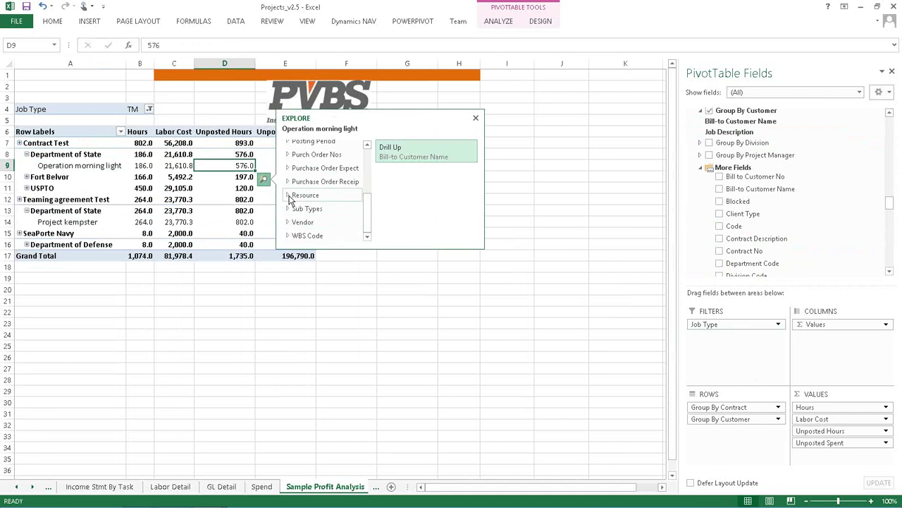
left_click(289, 196)
left_click_drag(371, 196, 369, 216)
left_click(295, 199)
scroll(368, 229, "down", 2)
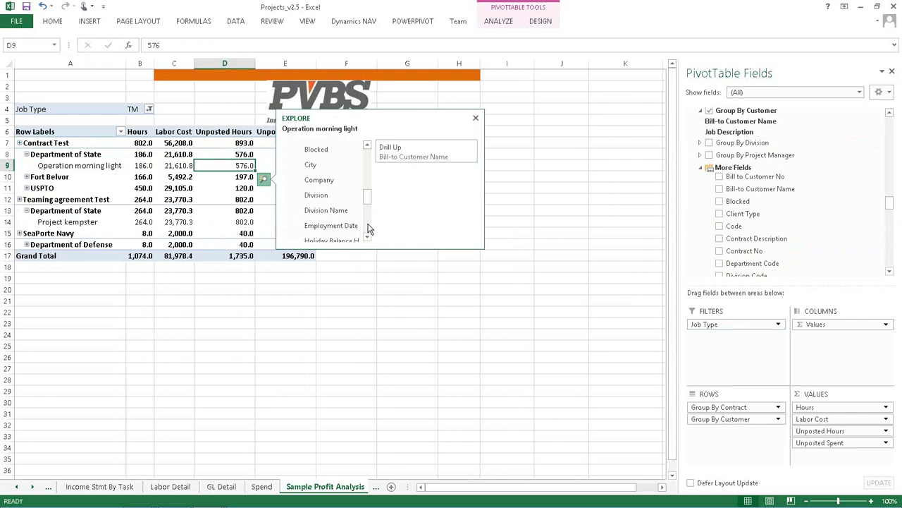
left_click(368, 238)
left_click(367, 238)
left_click(367, 238)
left_click(367, 238)
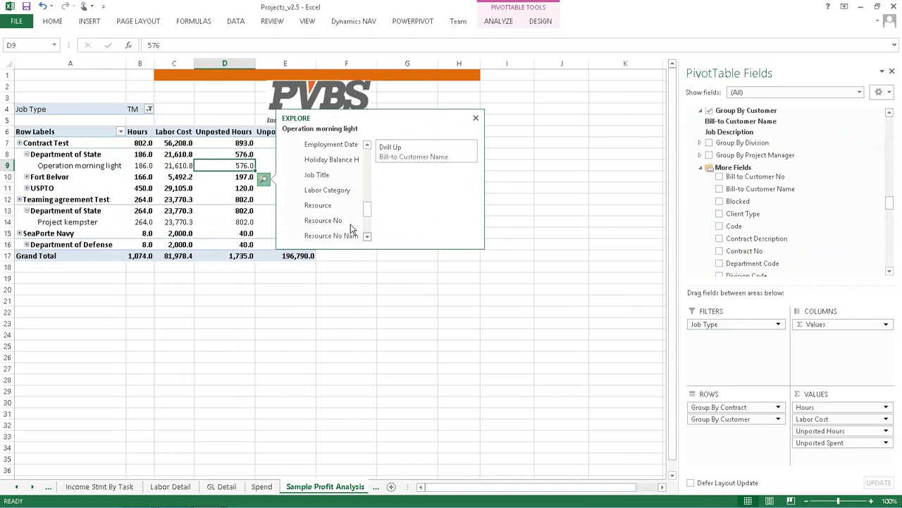
left_click(346, 235)
left_click(399, 153)
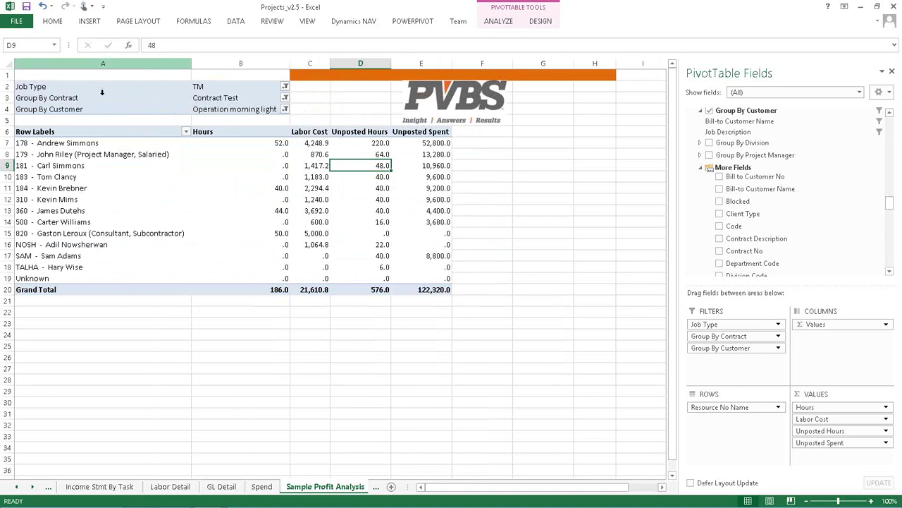
left_click(42, 7)
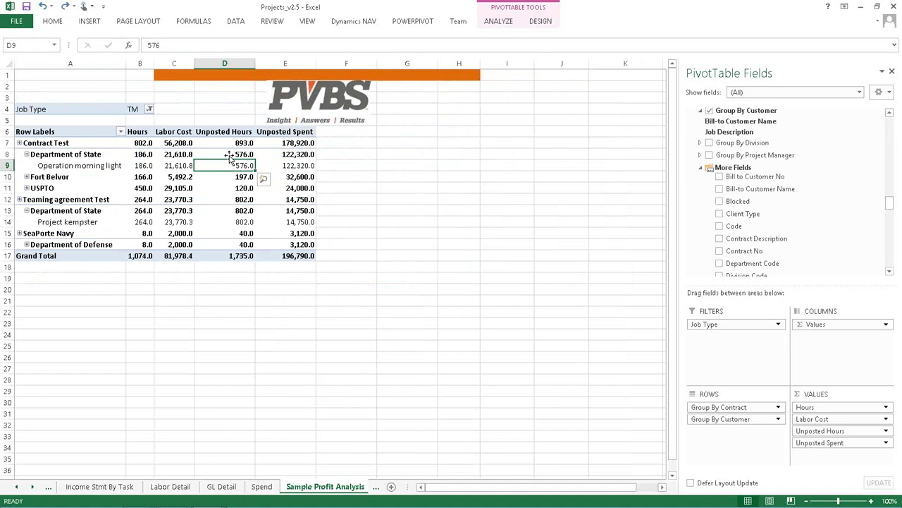
- Drill the Unposted Hours of Operation morning light down to the Labor Category table's Name field
mouse_move(237, 165)
left_click(265, 182)
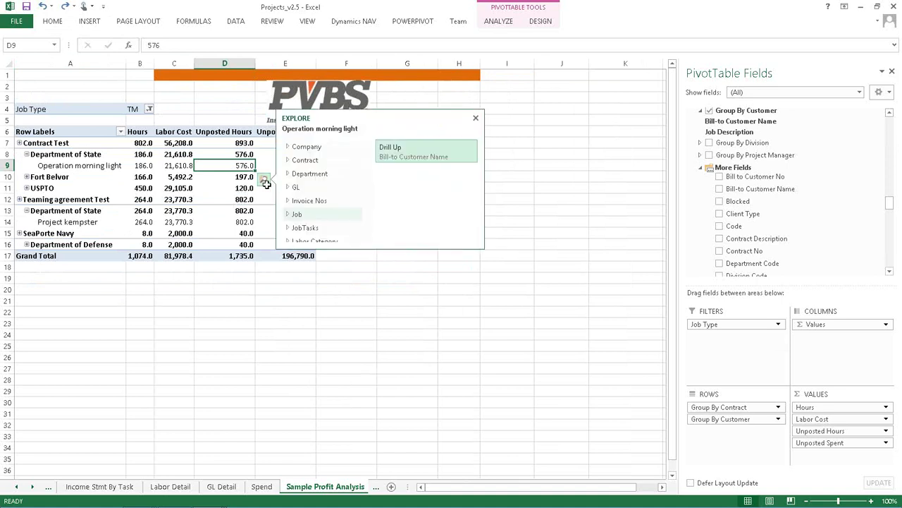
scroll(366, 186, "down", 1)
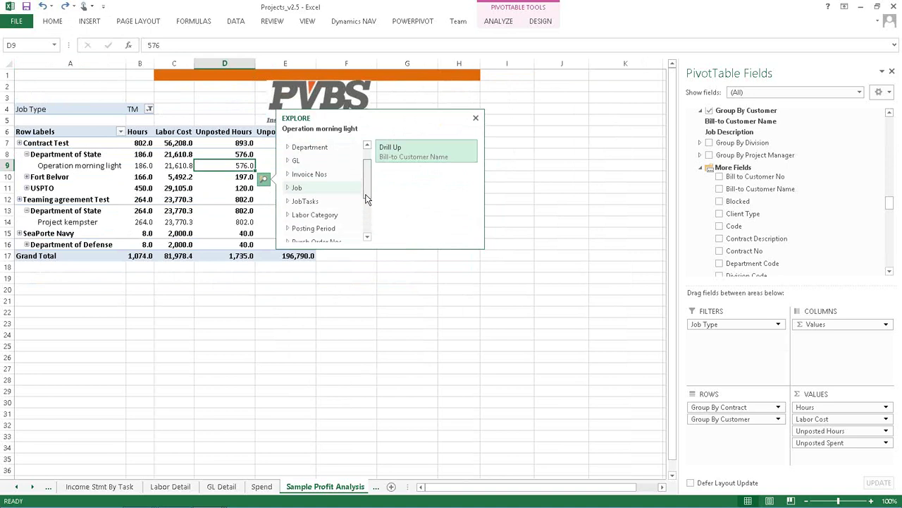
left_click(289, 201)
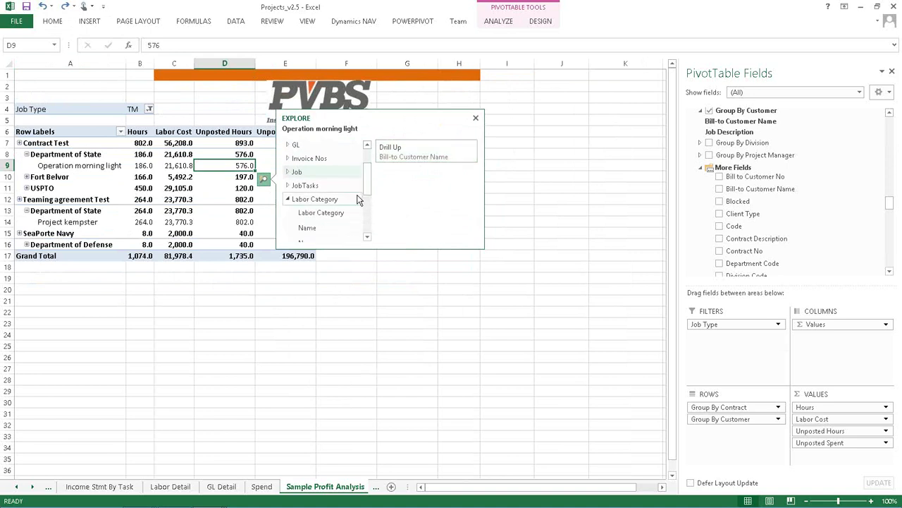
left_click(314, 230)
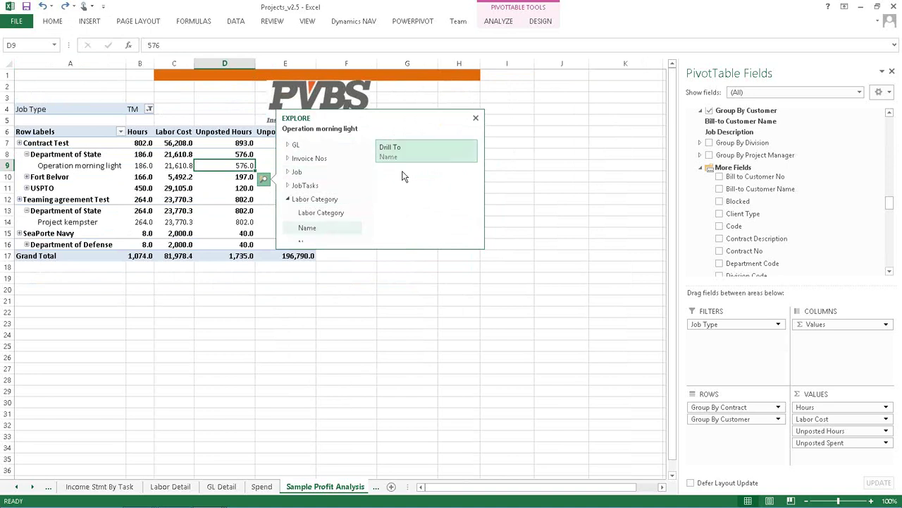
left_click(400, 156)
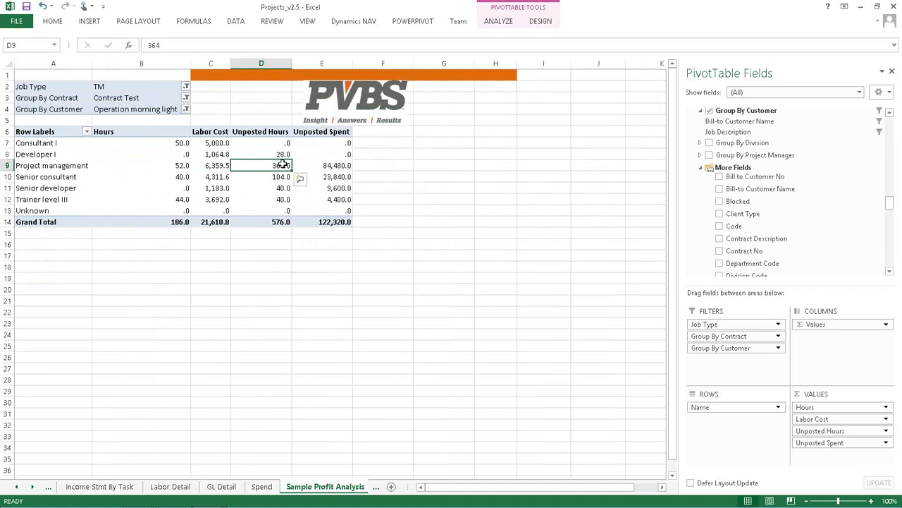
- Drill the Unposted Hours of the Project management labor category down to the Resource table's Resource No Name field
left_click(300, 178)
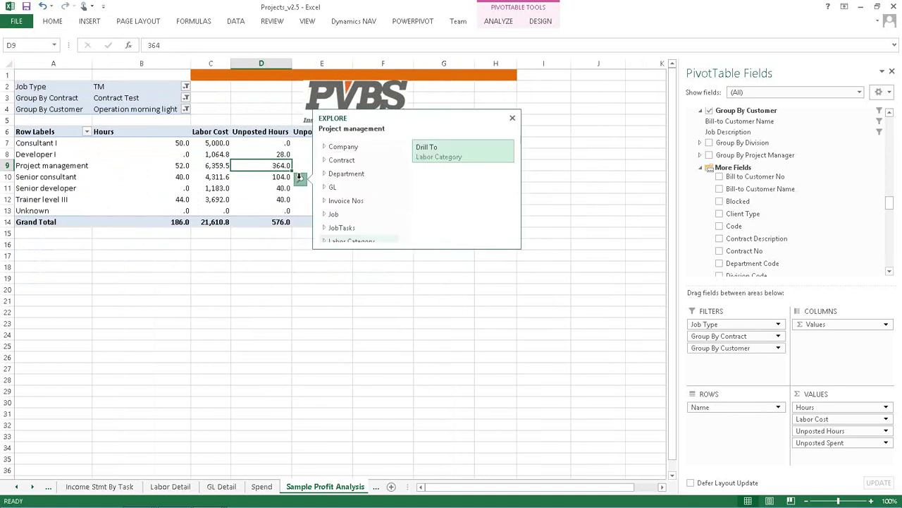
scroll(403, 231, "down", 3)
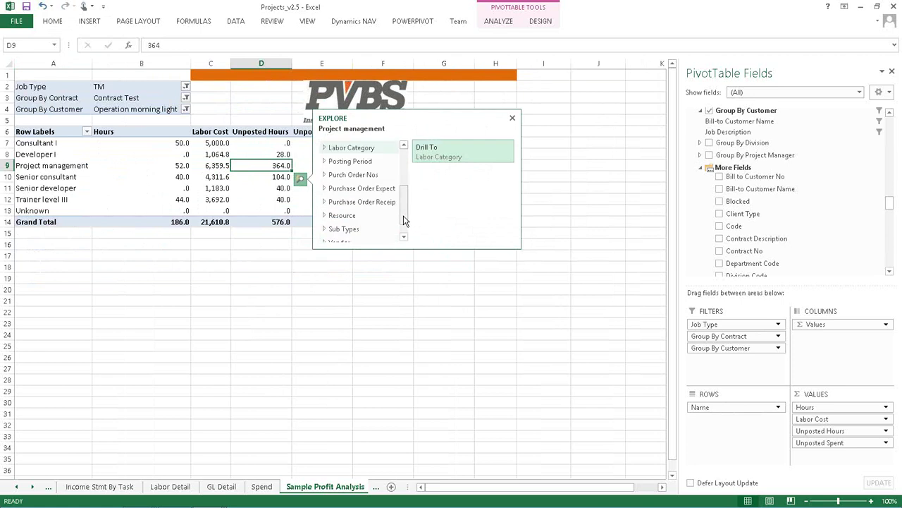
left_click(331, 216)
scroll(402, 225, "down", 3)
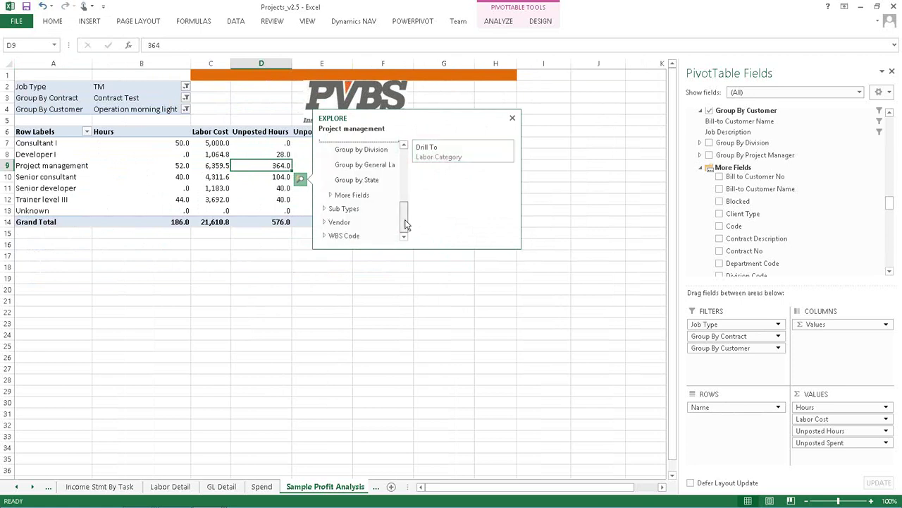
left_click(328, 196)
scroll(405, 233, "down", 3)
scroll(404, 232, "down", 2)
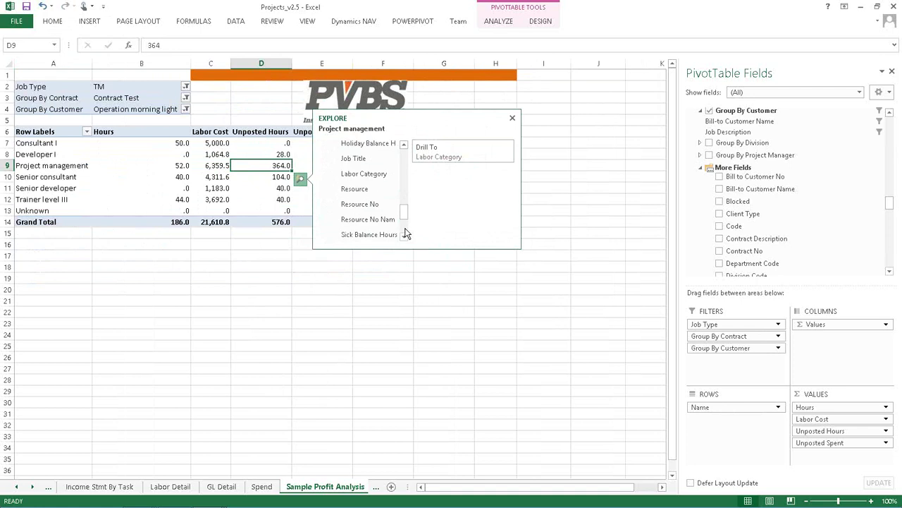
left_click(368, 219)
left_click(446, 151)
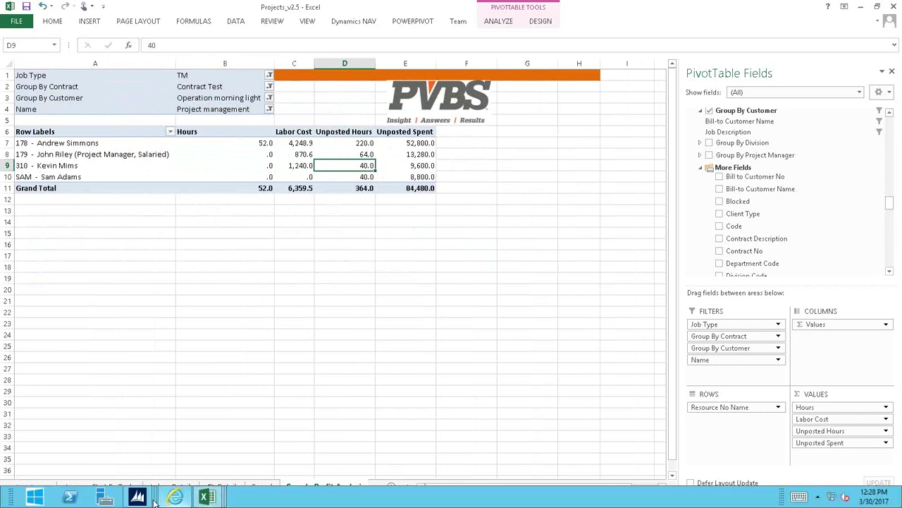
- Close the Budget - FY16F window of Dynamics NAV and switch to the Acoustic kitty job card
left_click(138, 498)
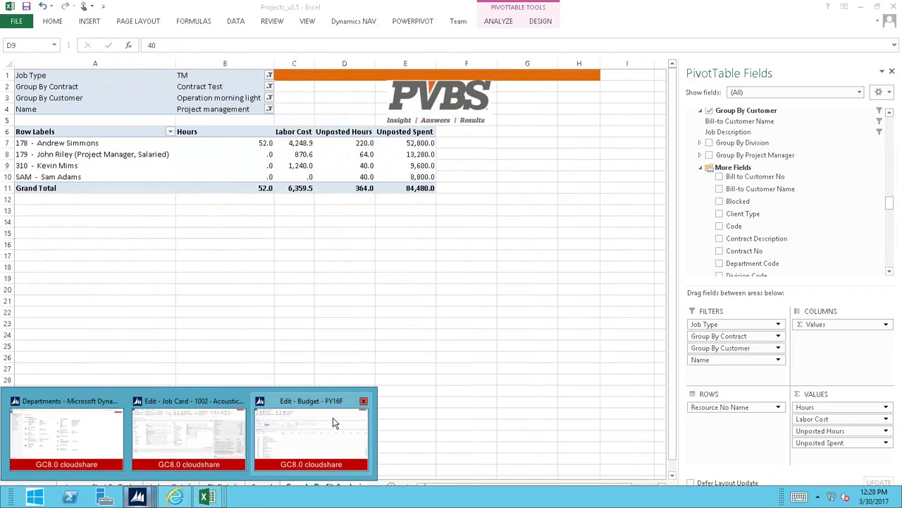
left_click(364, 402)
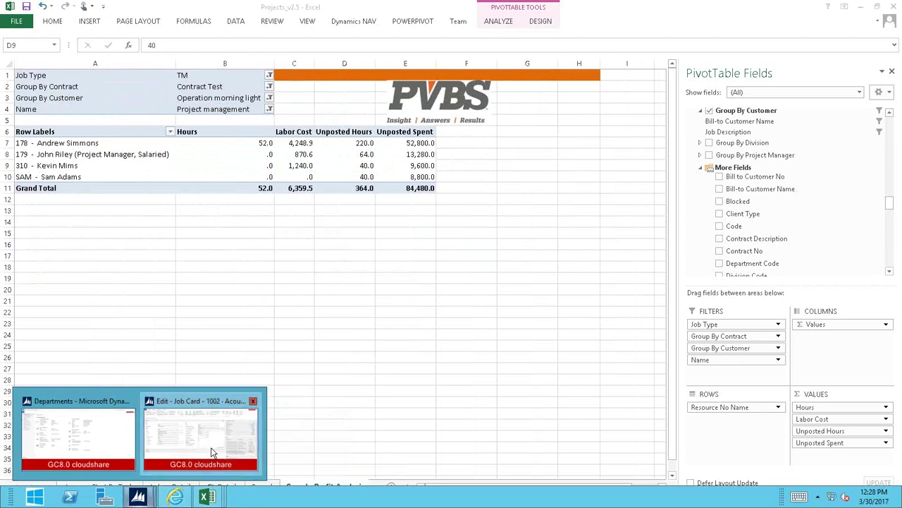
left_click(211, 447)
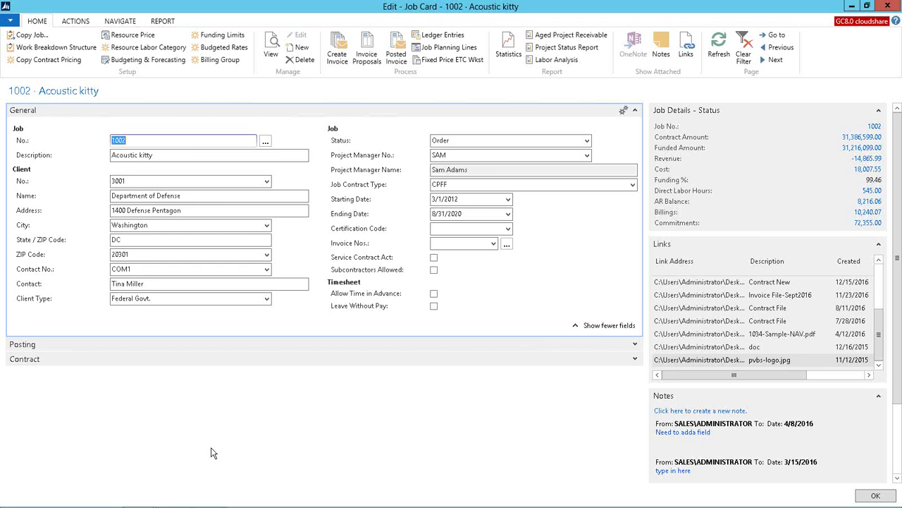
- Close the Acoustic kitty job card and open the Operation morning light card from Dynamics NAV's Project Accounting jobs list
key("Escape")
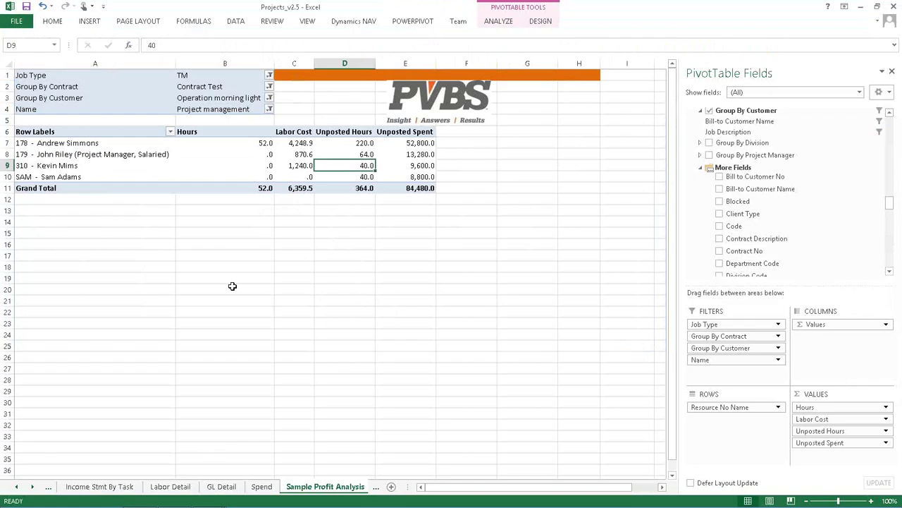
left_click(140, 497)
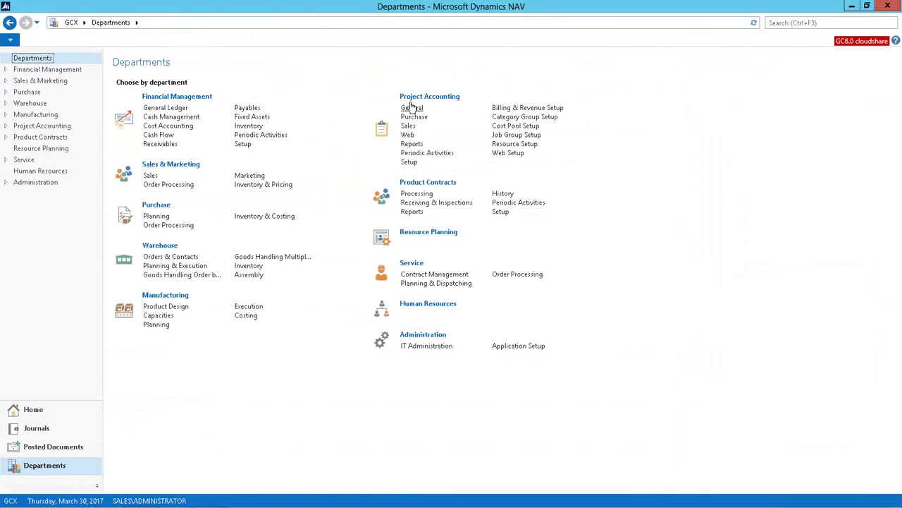
left_click(412, 107)
left_click(128, 98)
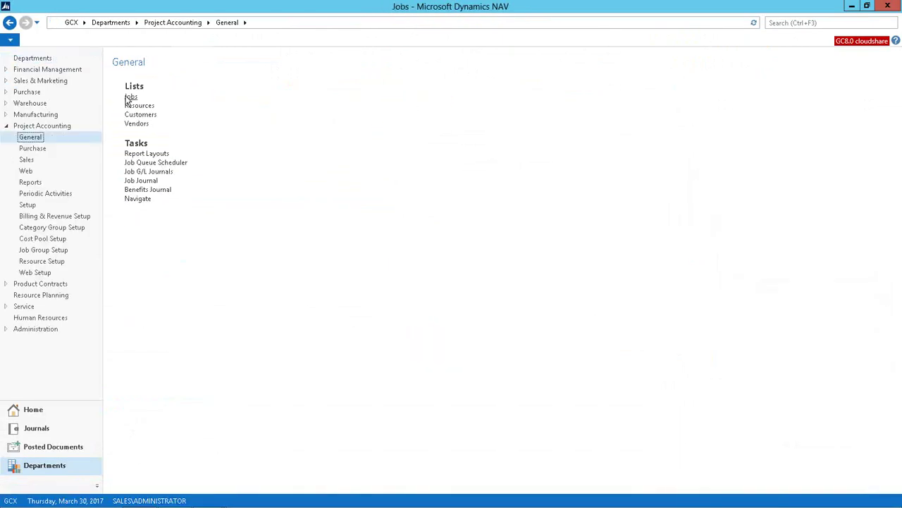
double_click(189, 307)
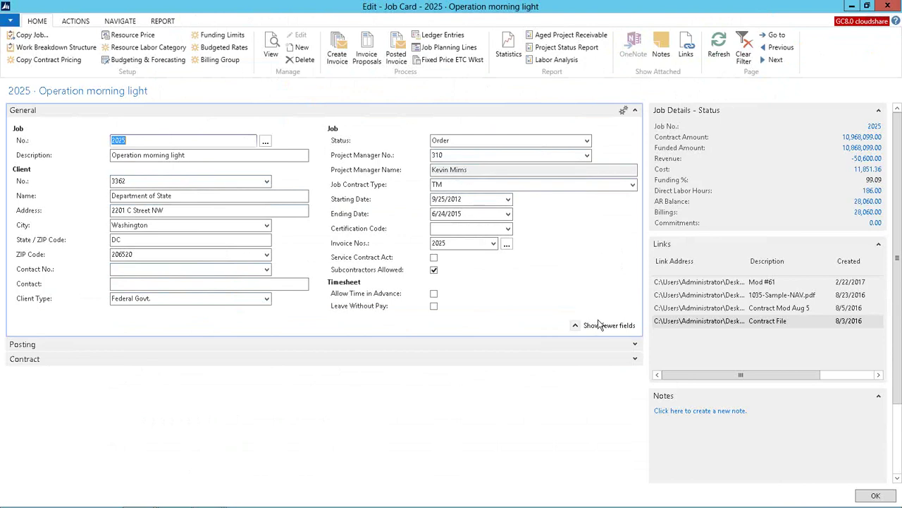
- Review the Posting section of the Operation morning light job card, collapse it, and expand the Contract section
left_click(634, 345)
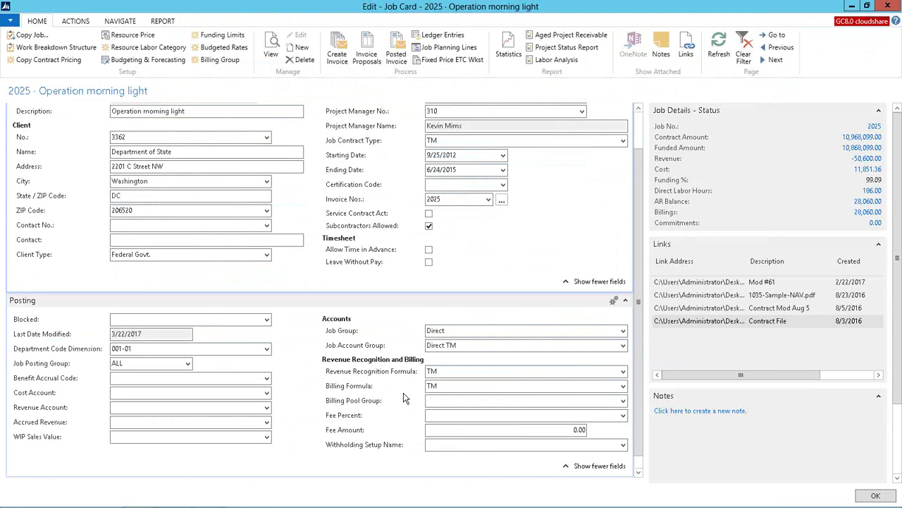
left_click(625, 301)
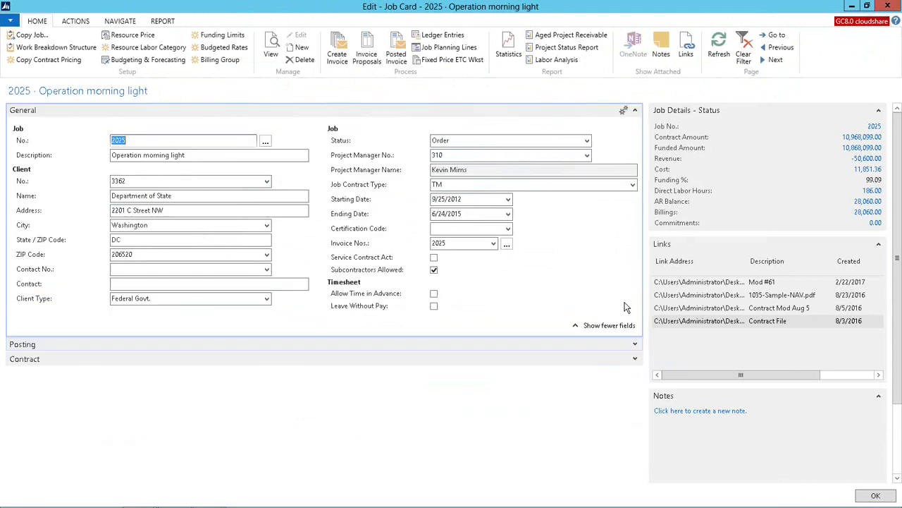
left_click(634, 358)
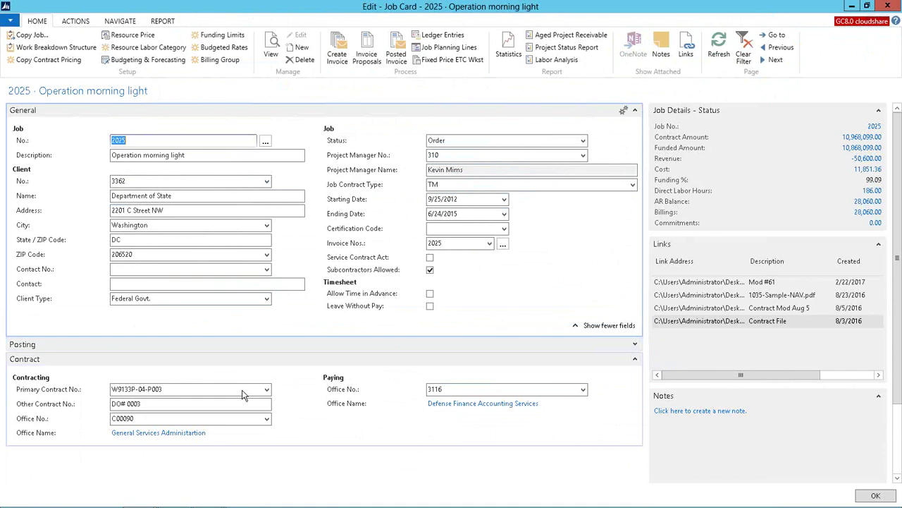
- Open the job's primary contract card, view its Contract Resource Pricing Setup, and return to the job card
left_click(179, 389)
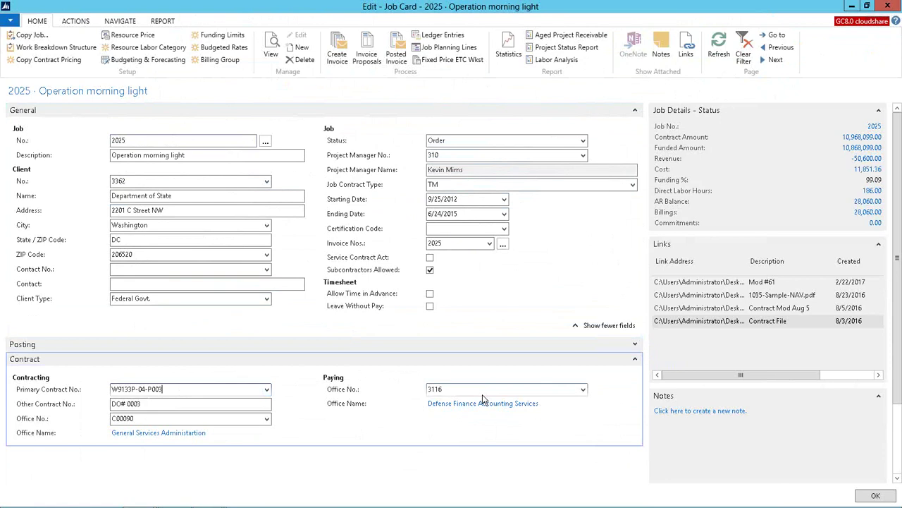
left_click(266, 389)
left_click(152, 377)
left_click(50, 46)
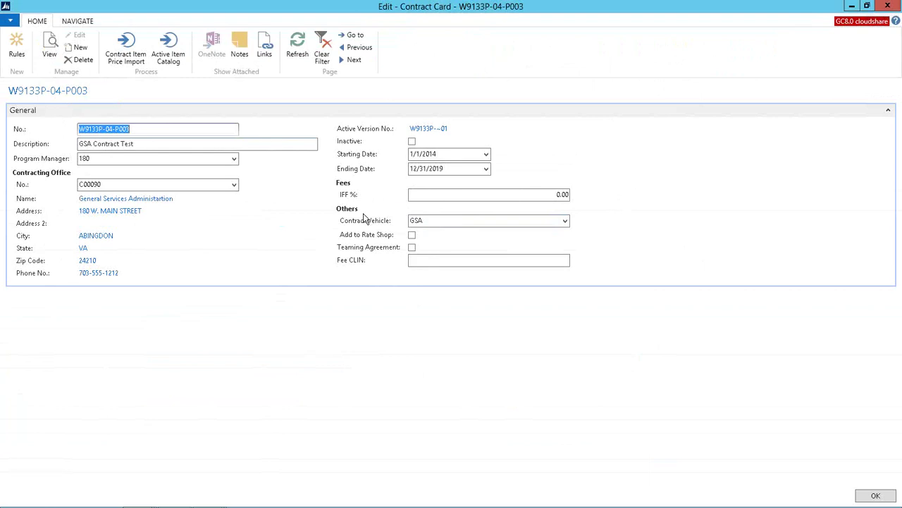
left_click(75, 24)
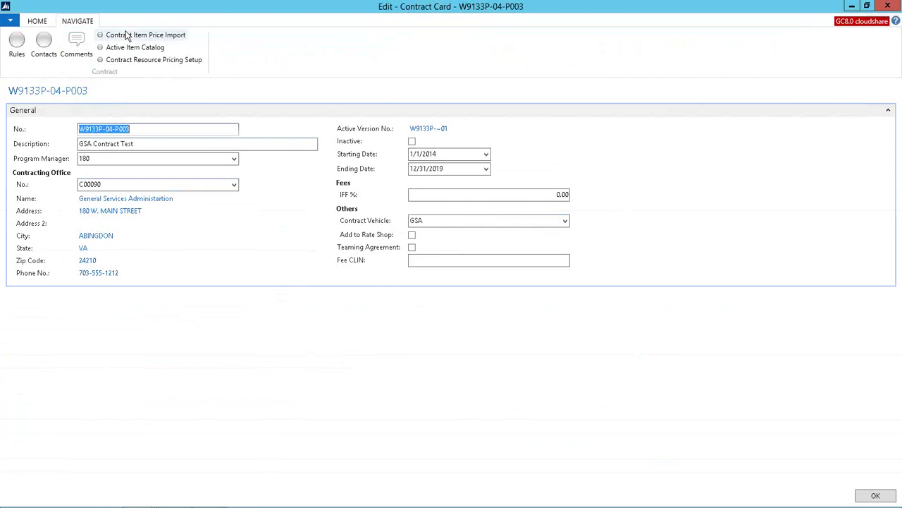
left_click(129, 62)
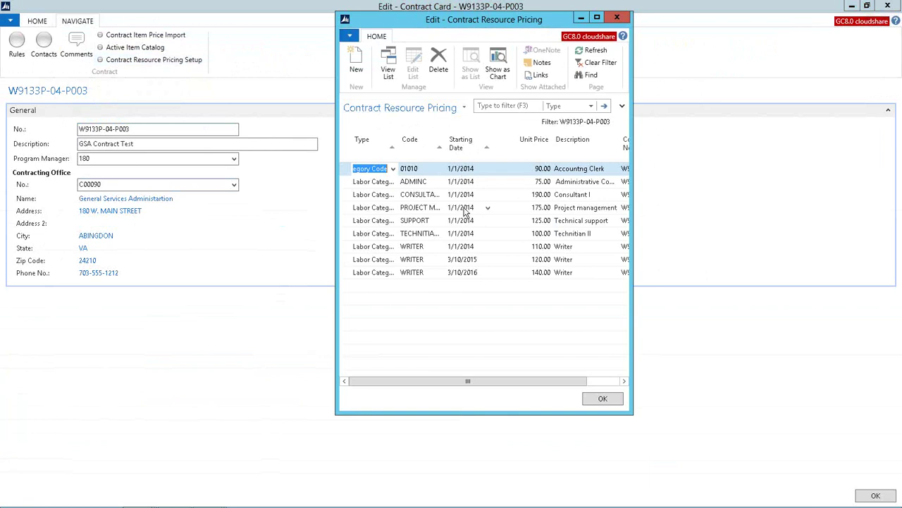
key("Escape")
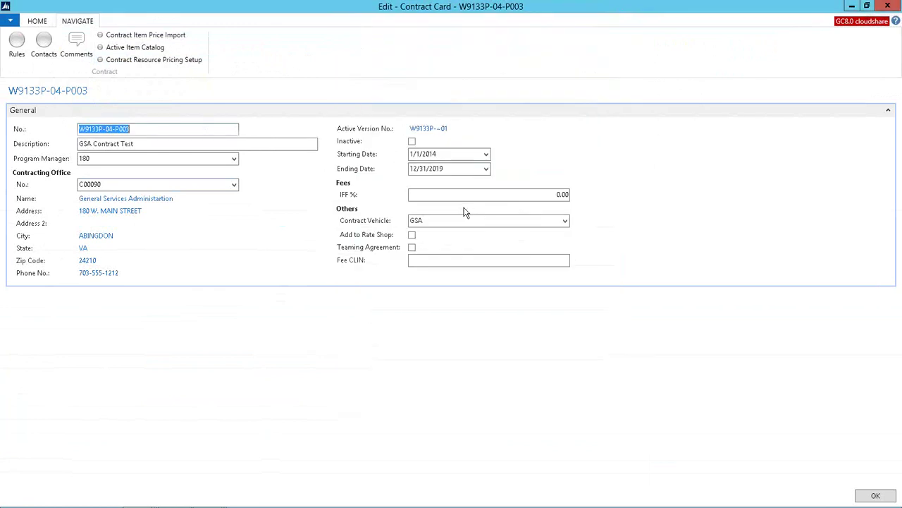
key("Escape")
key("Escape")
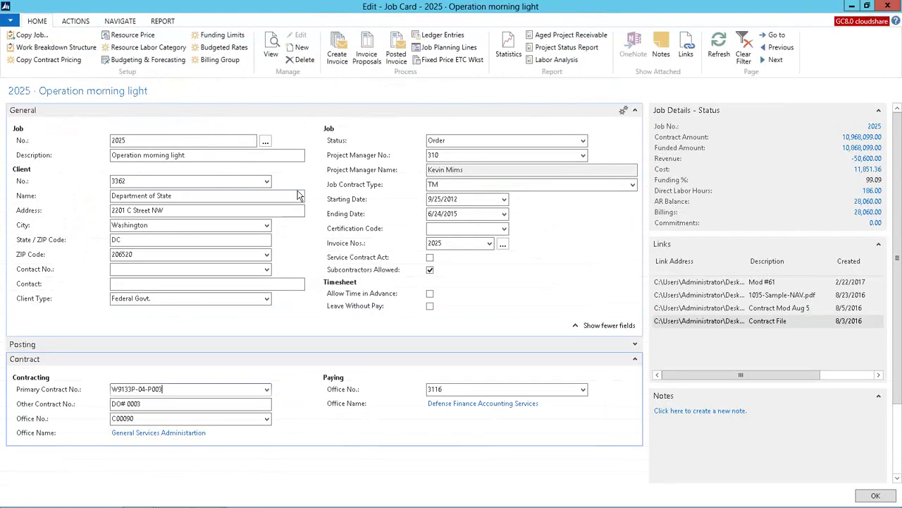
- View the Copy Contract Pricing options of the job, including the Discount % field, and cancel without copying
left_click(56, 61)
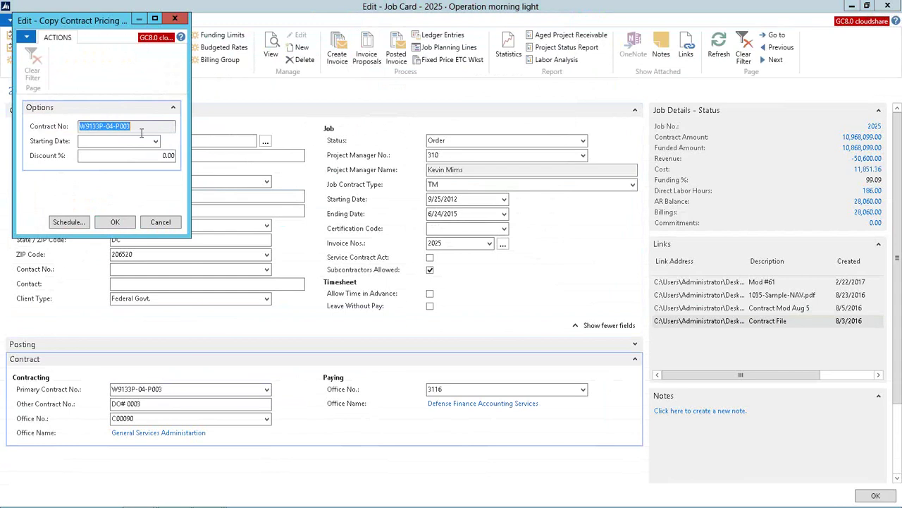
left_click(154, 155)
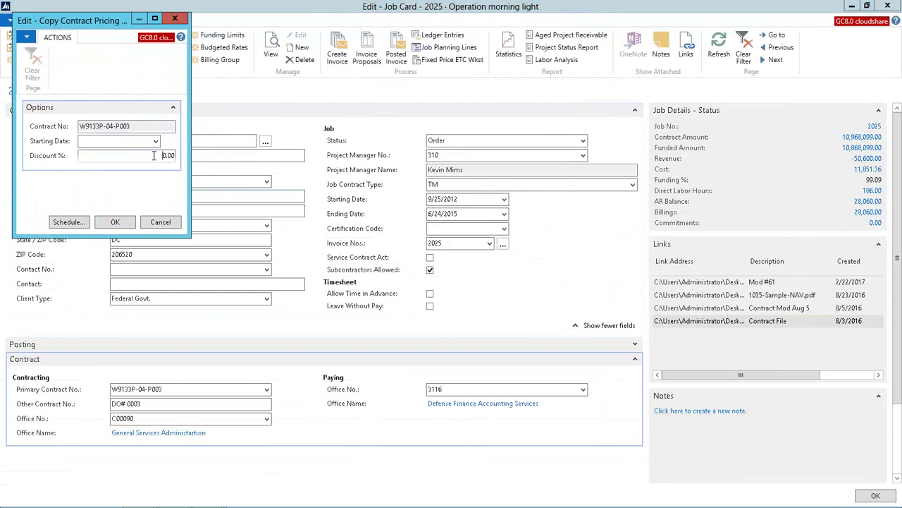
left_click(161, 223)
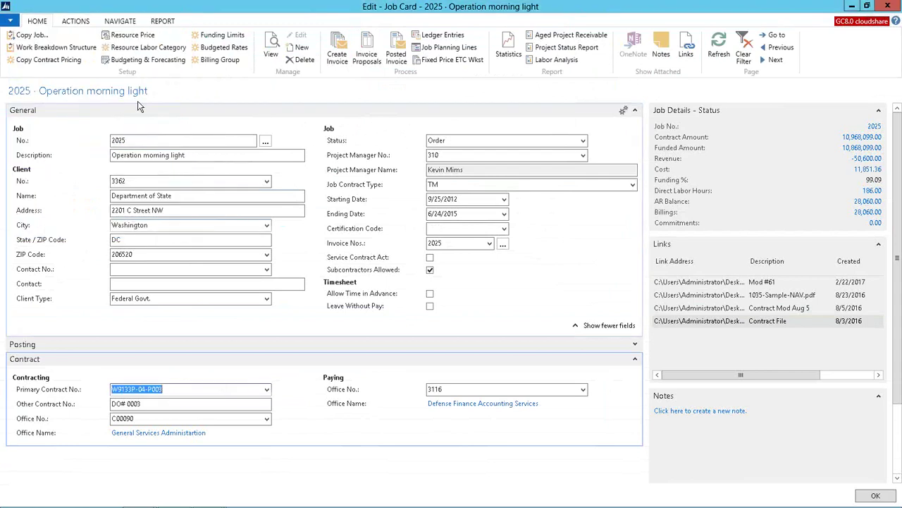
- Open the job's resource prices and filter them to the labor category code CONSULTANT I
left_click(135, 37)
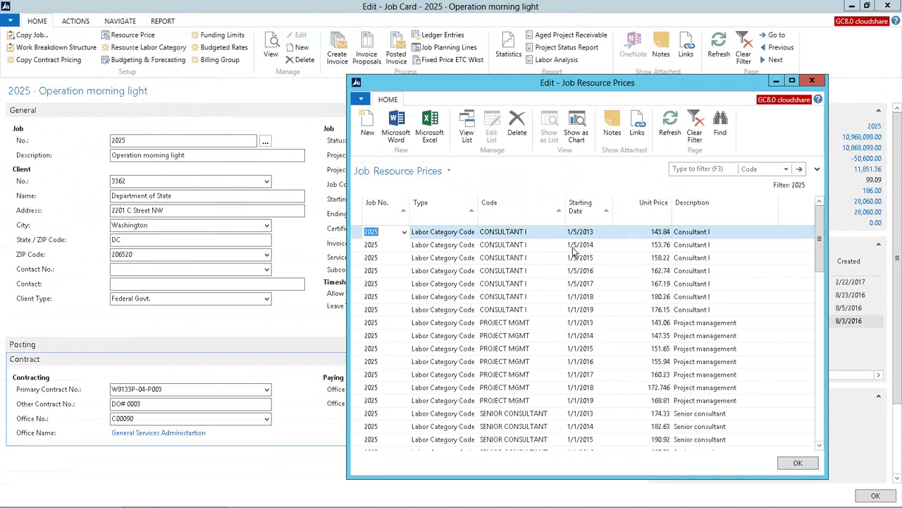
right_click(502, 274)
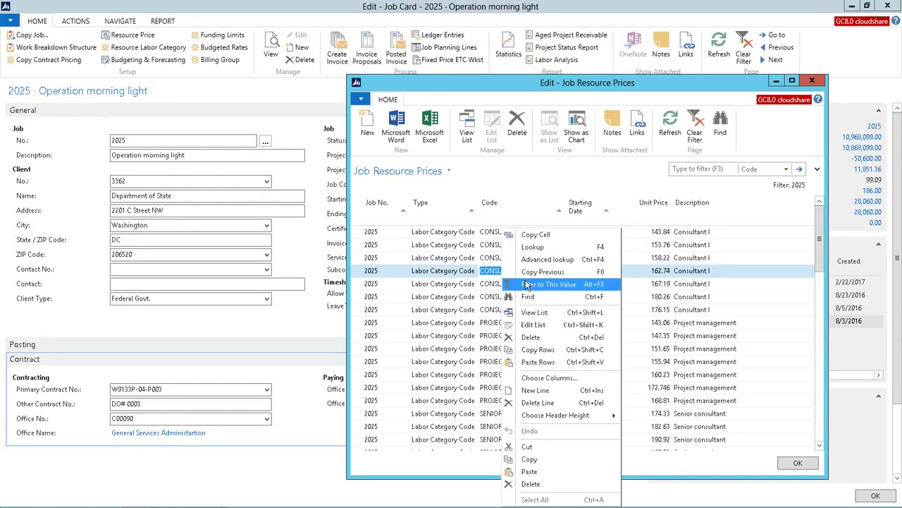
left_click(526, 284)
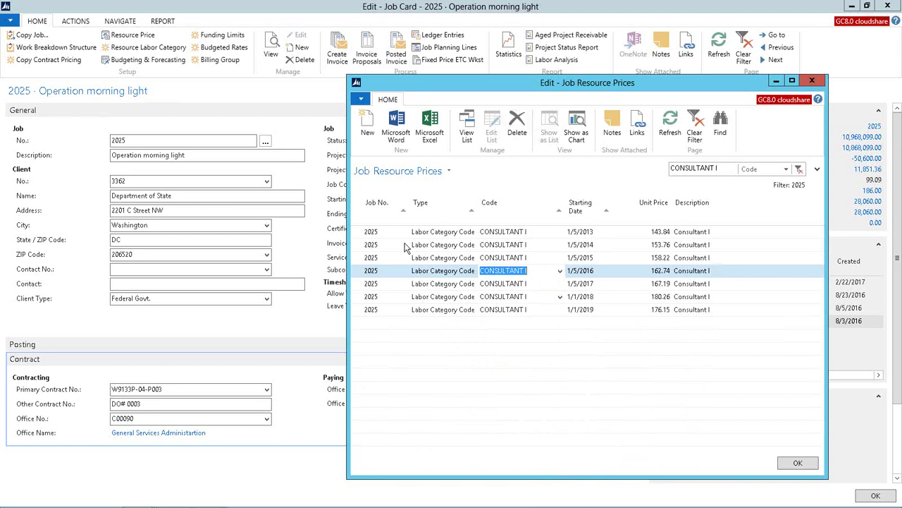
- Open the job's Resource Labor Category Default list and arrange it side by side with the Job Resource Prices window
left_click(140, 48)
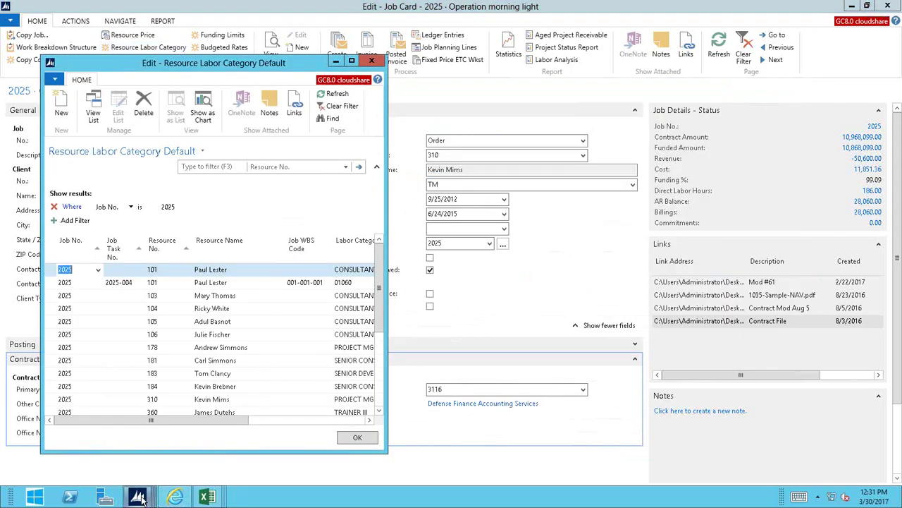
left_click(137, 497)
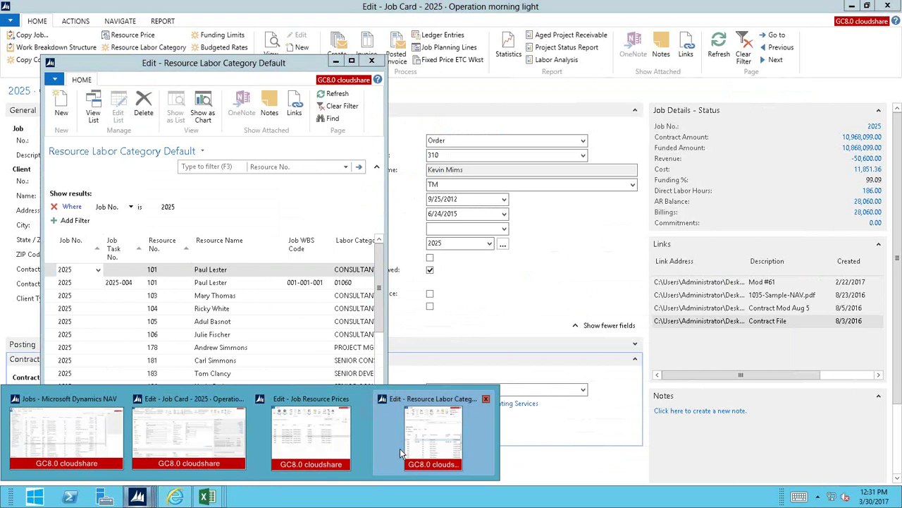
left_click(319, 458)
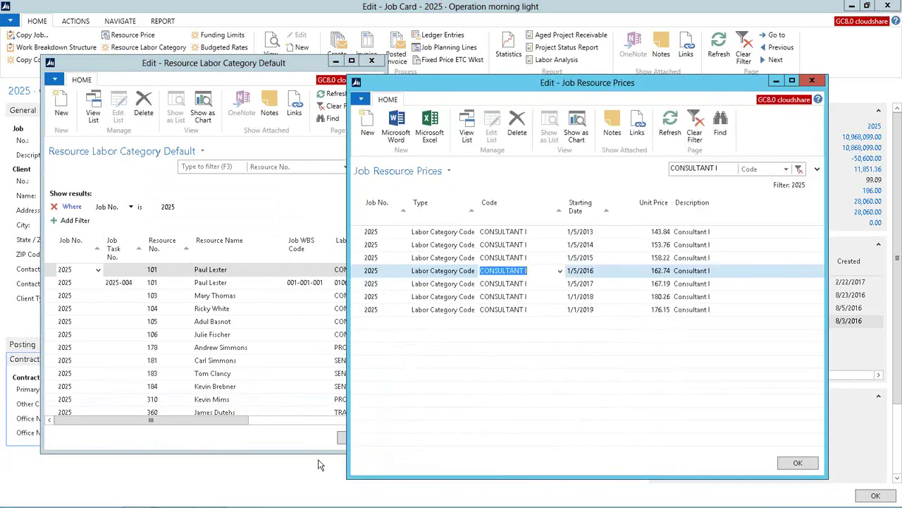
left_click(228, 82)
left_click_drag(462, 90, 499, 82)
- Filter the Resource Labor Category Default list to the labor category CONSULTANT I
left_click(339, 259)
right_click(338, 260)
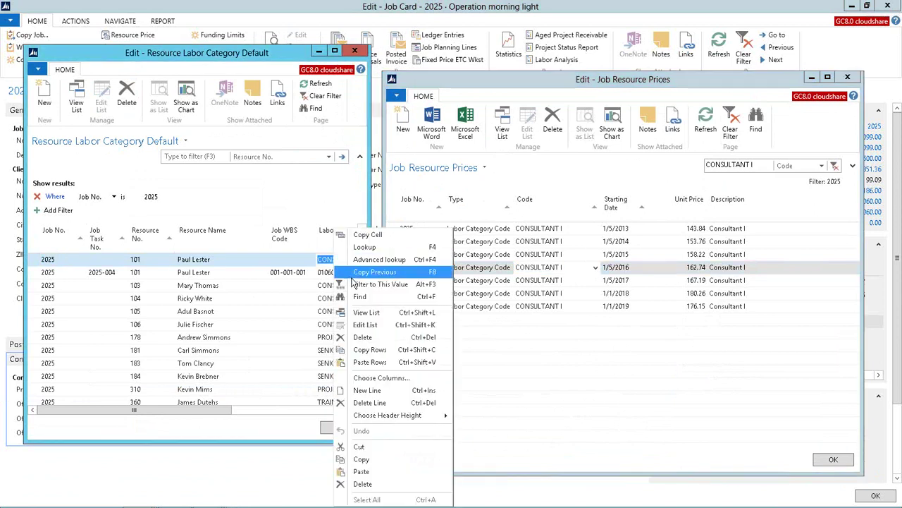
key("Escape")
right_click(336, 256)
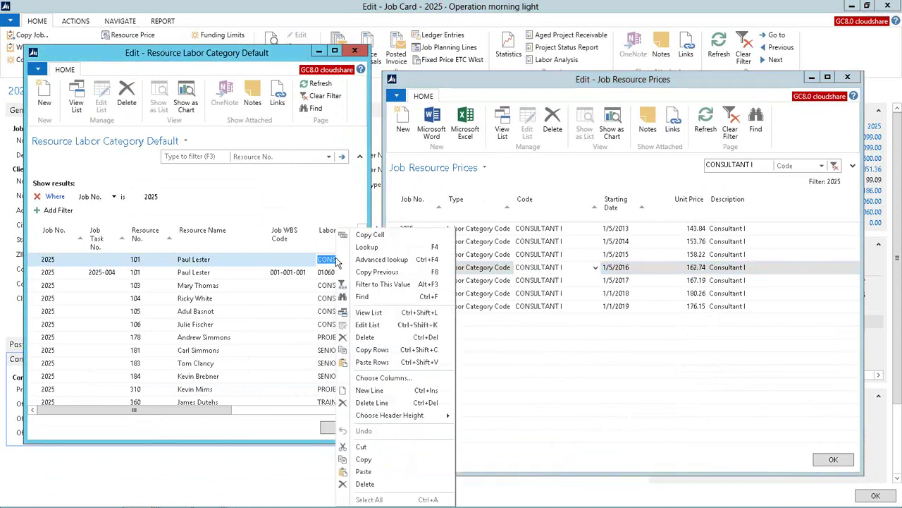
left_click(366, 285)
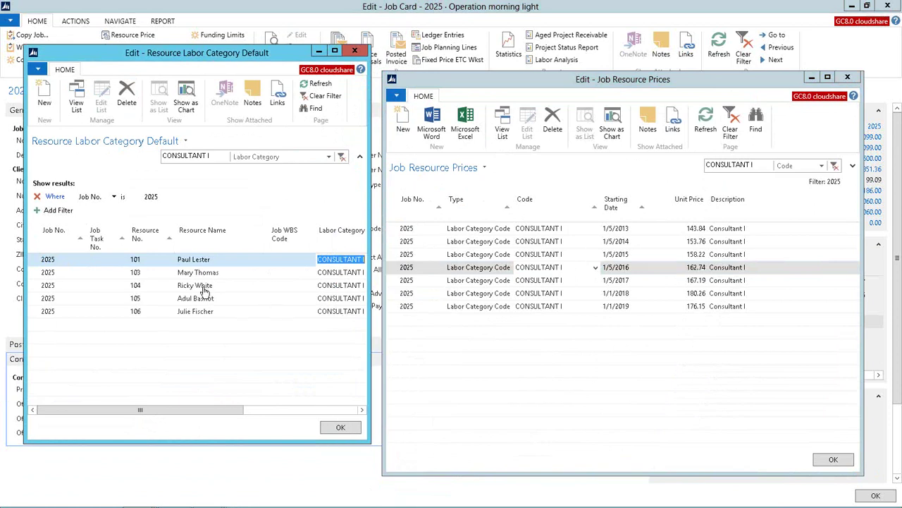
left_click_drag(199, 413, 170, 411)
- Review the 1/5/2017 price row, export the filtered Job Resource Prices to Excel, and bring up the exported workbook
left_click(398, 283)
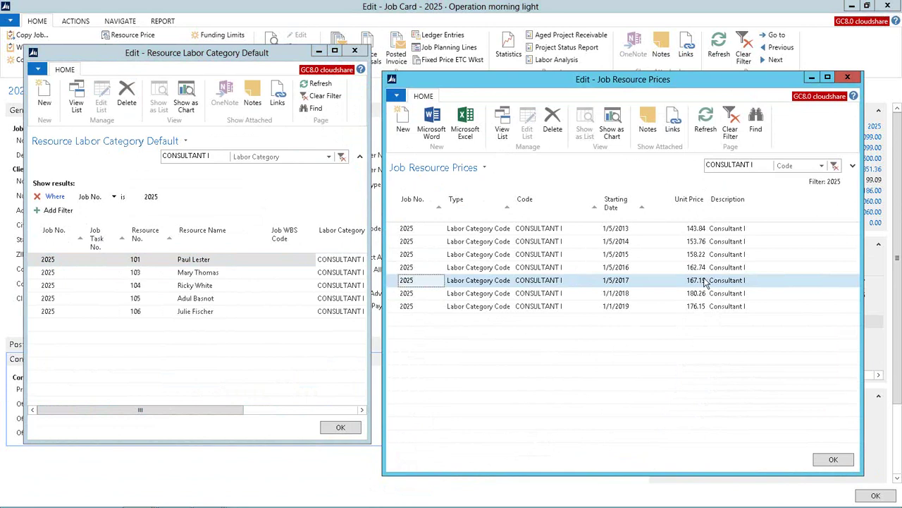
left_click(614, 285)
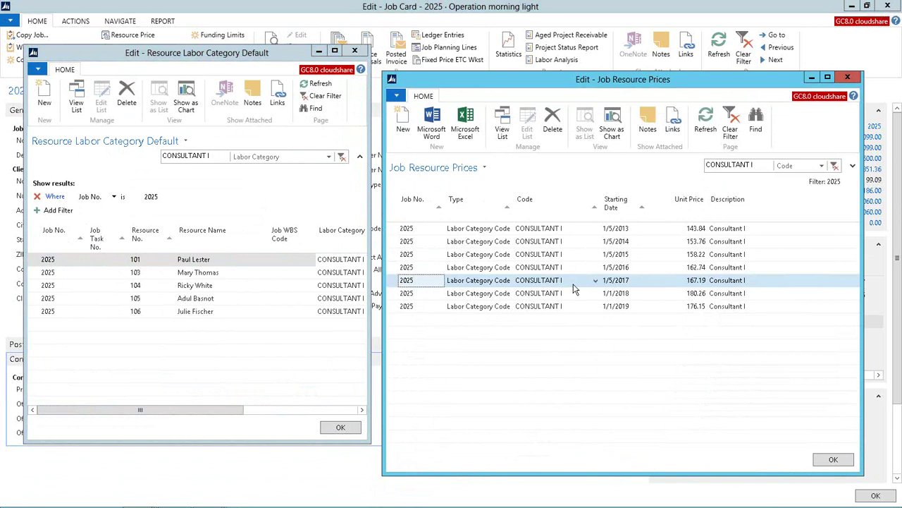
left_click(466, 121)
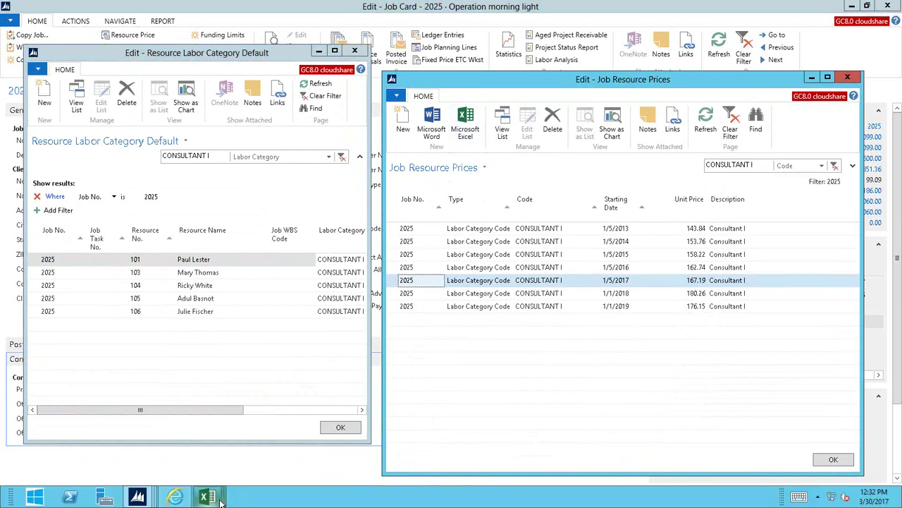
mouse_move(211, 499)
left_click(548, 454)
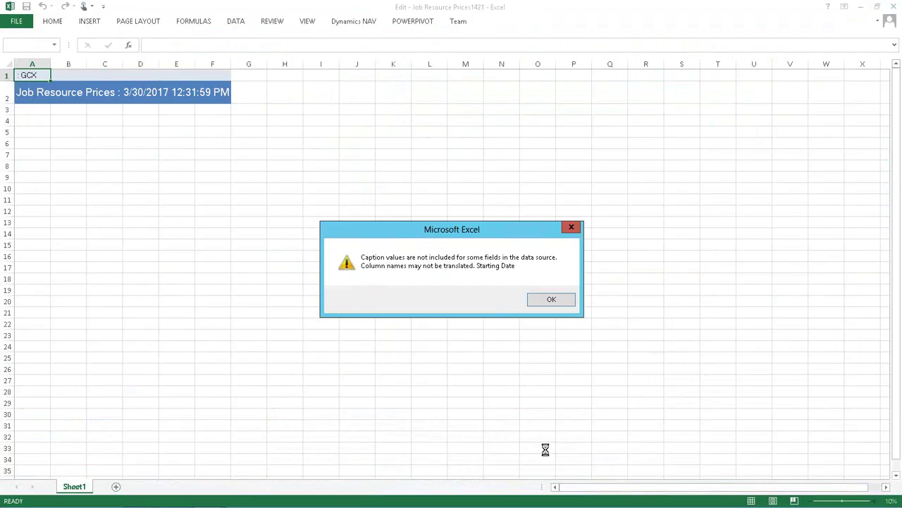
left_click(552, 300)
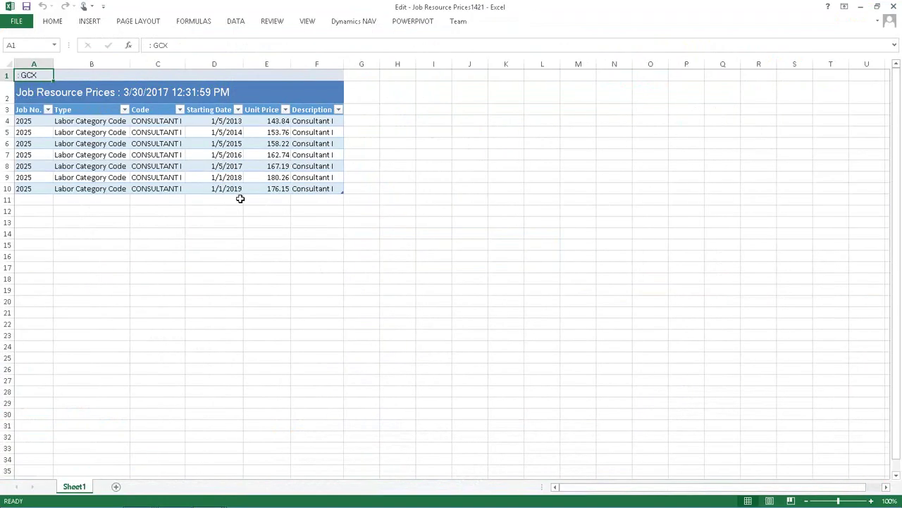
- View the Dynamics NAV refresh option and copy the Unit Price values in E4:E10 to the cells starting at G4
left_click(350, 23)
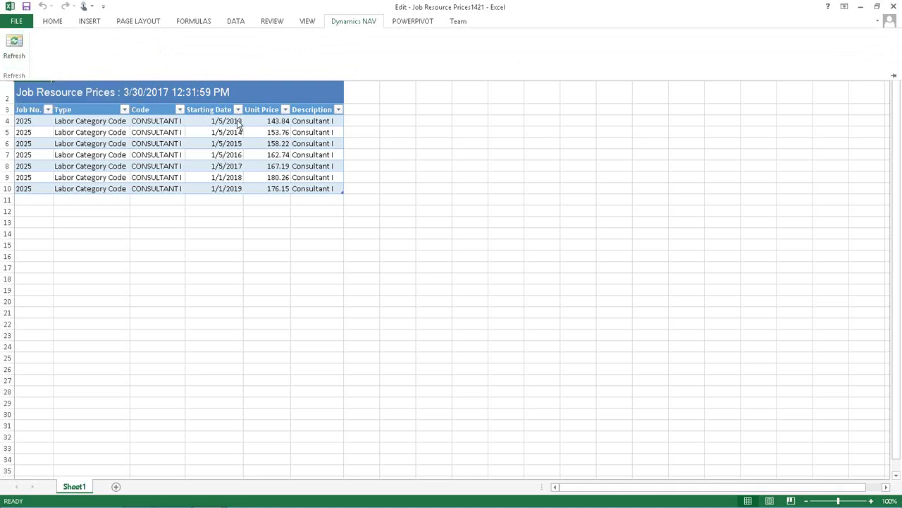
left_click(263, 119)
left_click(262, 119)
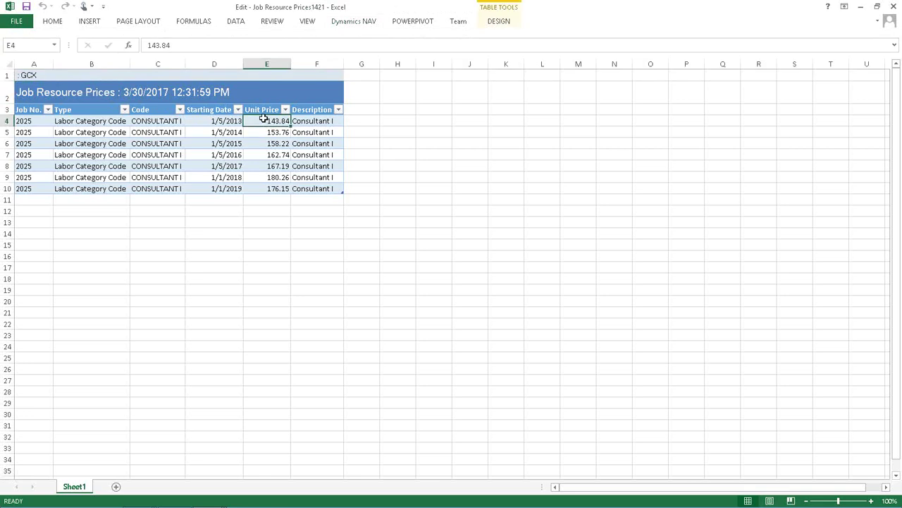
key("shift+Down")
key("shift+Down")
key("shift+Down")
key("shift+Down")
key("shift+Down")
key("shift+Down")
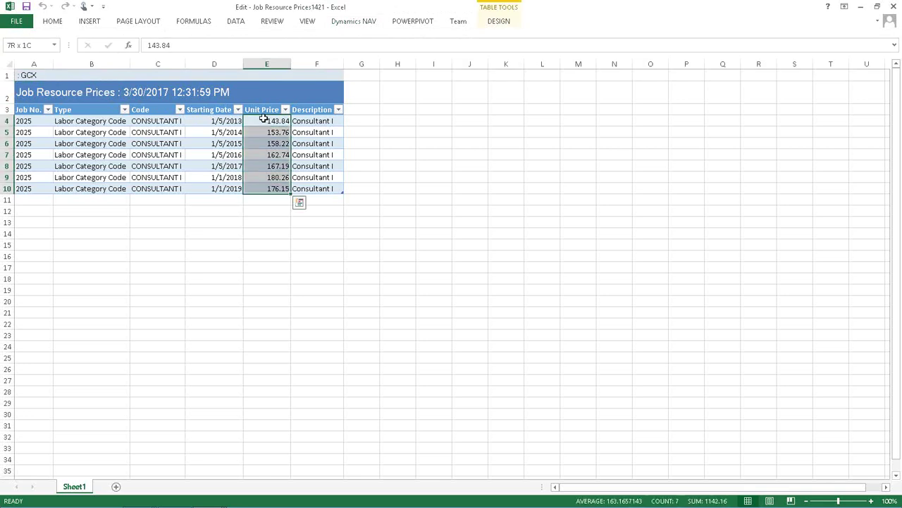
key("ctrl+c")
key("Right")
key("Right")
key("Right")
key("Left")
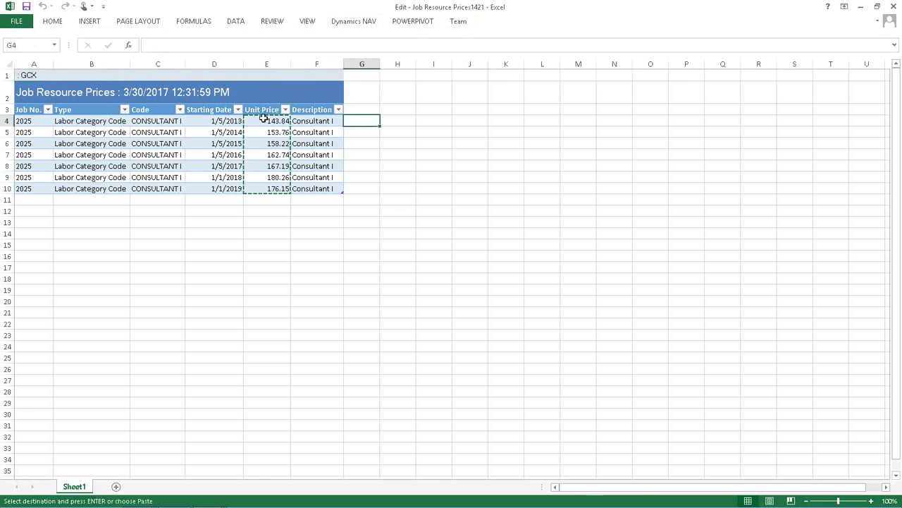
key("Return")
- Set the Unit Price cells E4:E10 to 0.99 times the copied prices in column G, shown with two decimals
left_click(262, 119)
type("=")
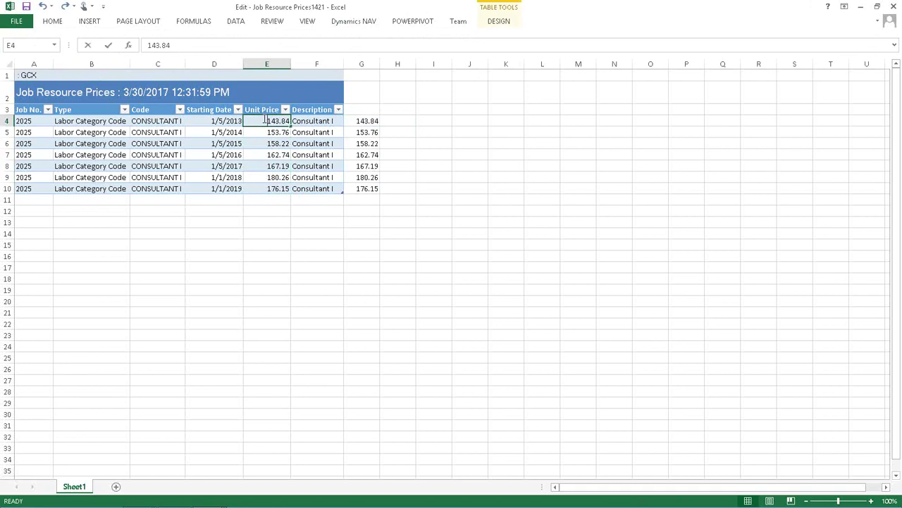
left_click(372, 121)
type("*.99")
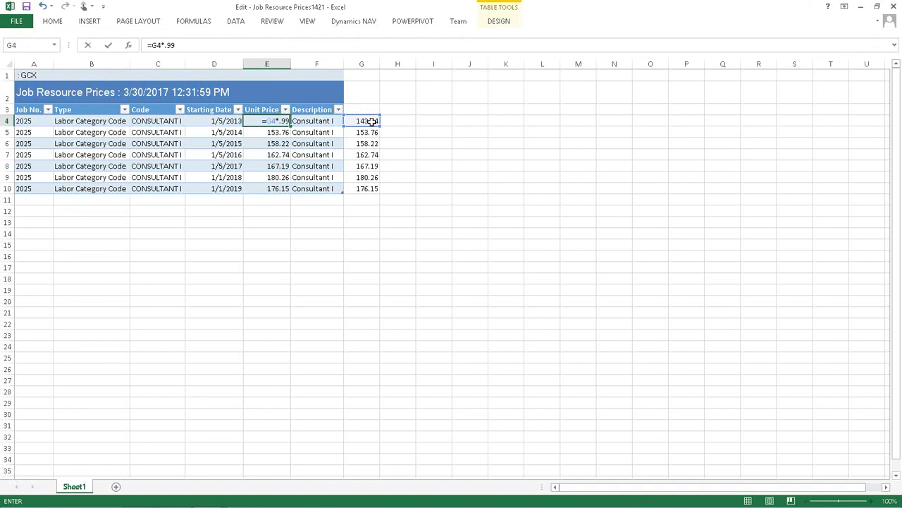
key("Return")
left_click(262, 121)
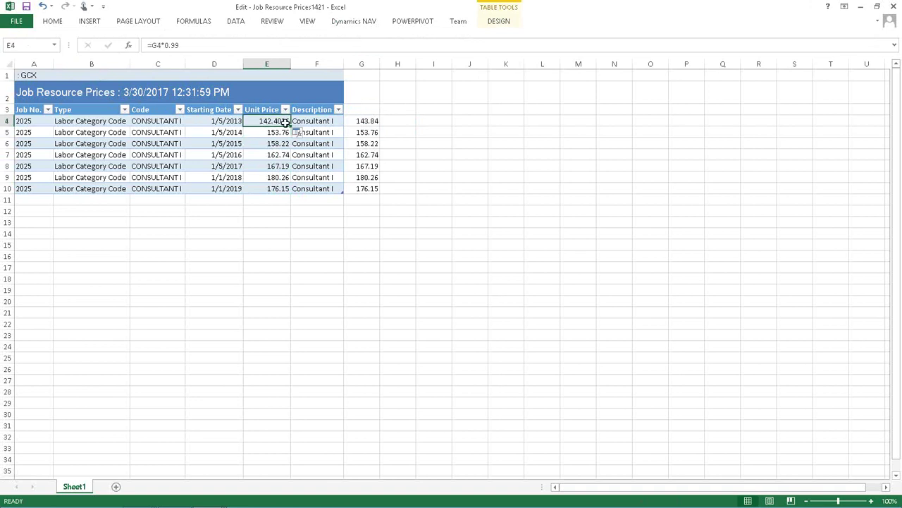
left_click_drag(290, 126, 289, 194)
left_click(59, 22)
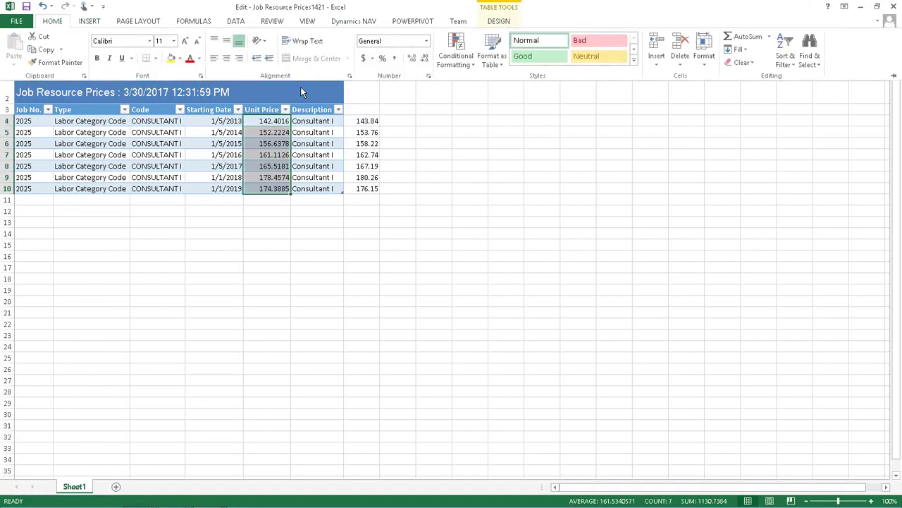
double_click(425, 58)
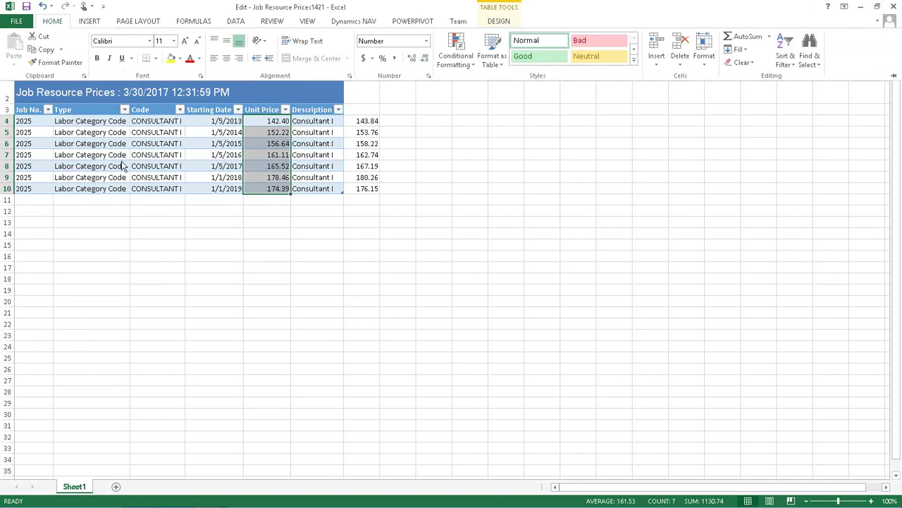
- Copy the price table rows A4:F10, from Job No. through Description
left_click(31, 122)
left_click(31, 120)
left_click_drag(31, 121, 299, 188)
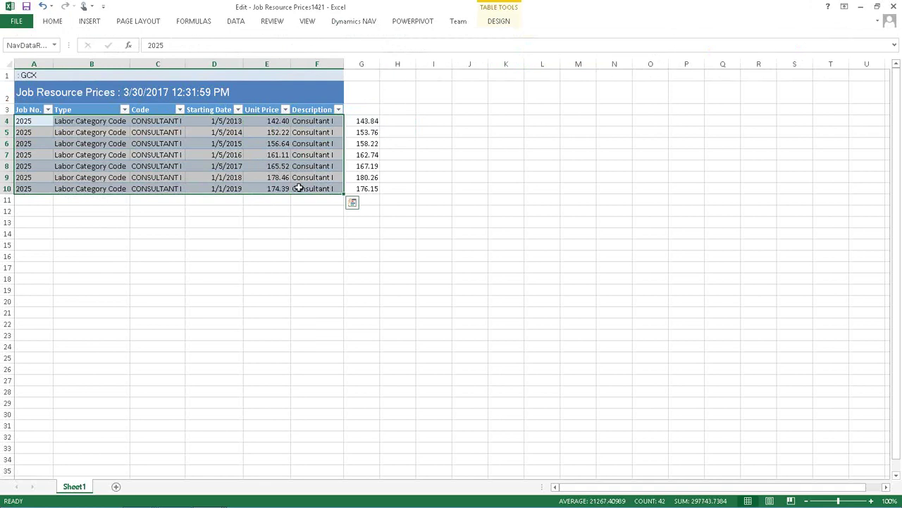
key("ctrl+c")
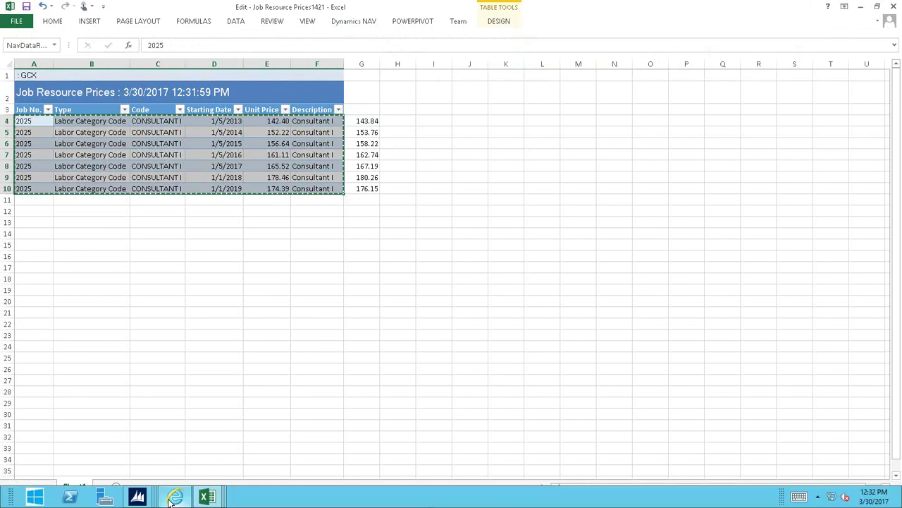
- Switch to Dynamics NAV's Job Resource Prices window and delete all seven CONSULTANT I price rows
left_click(145, 499)
left_click(335, 456)
left_click(399, 231)
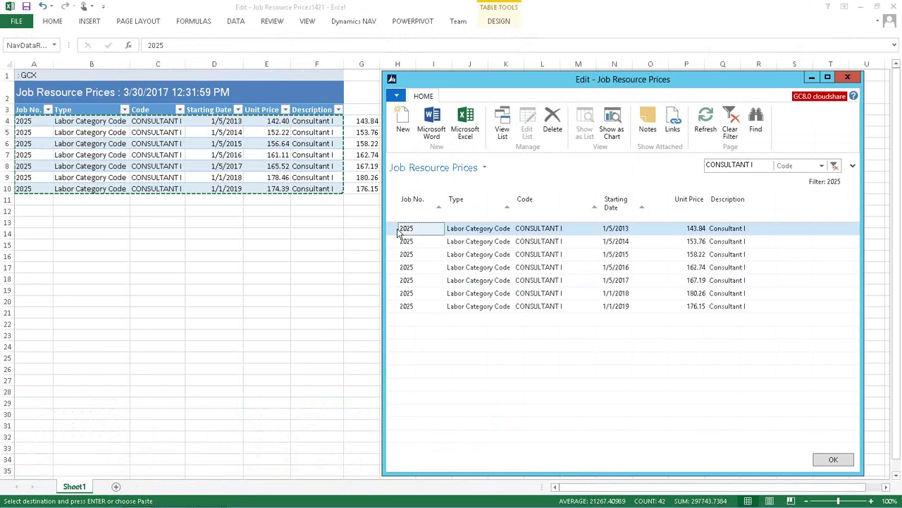
key("shift+Down")
key("shift+Down")
key("shift+Down")
key("shift+Down")
key("shift+Down")
key("shift+Down")
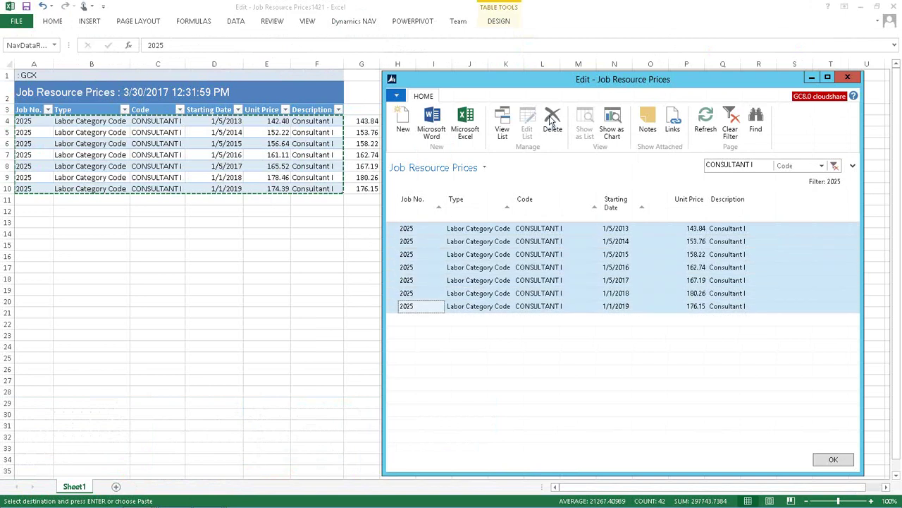
left_click(552, 122)
left_click(642, 293)
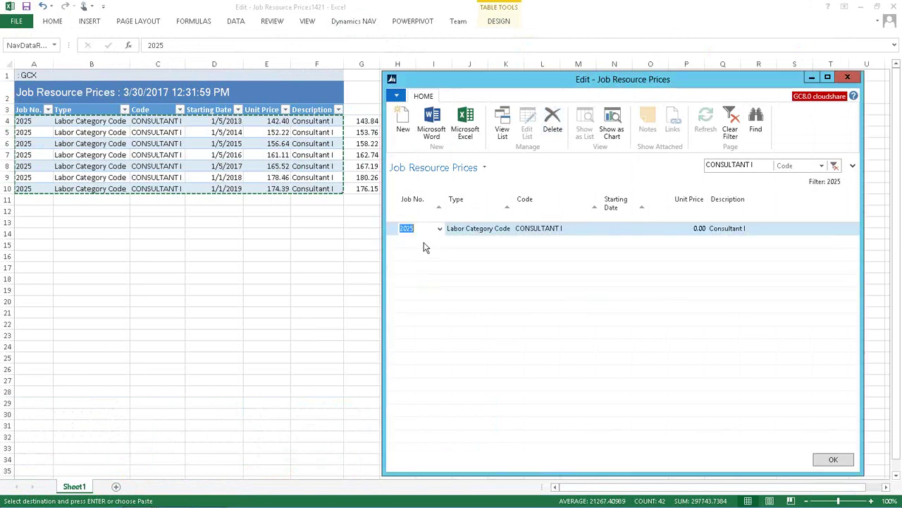
- Paste the copied rows into Job Resource Prices, and close both that window and the Resource Labor Category window
right_click(397, 229)
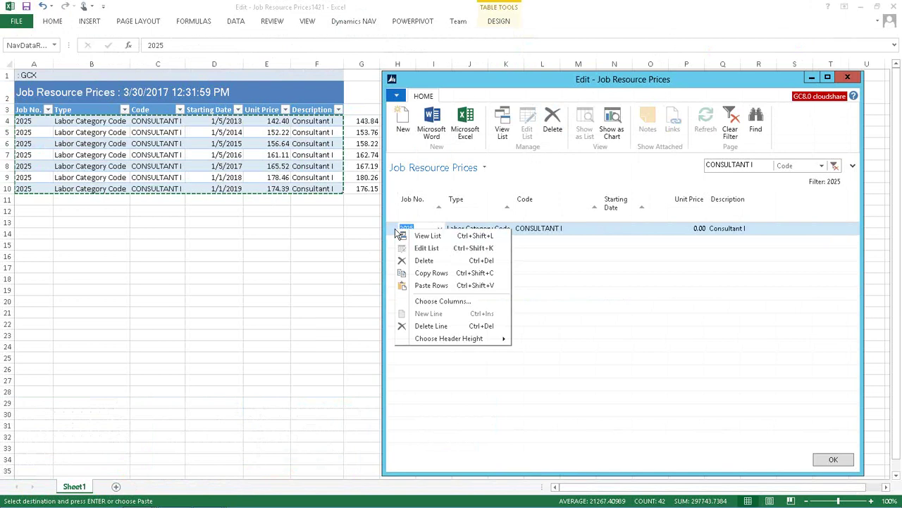
left_click(421, 285)
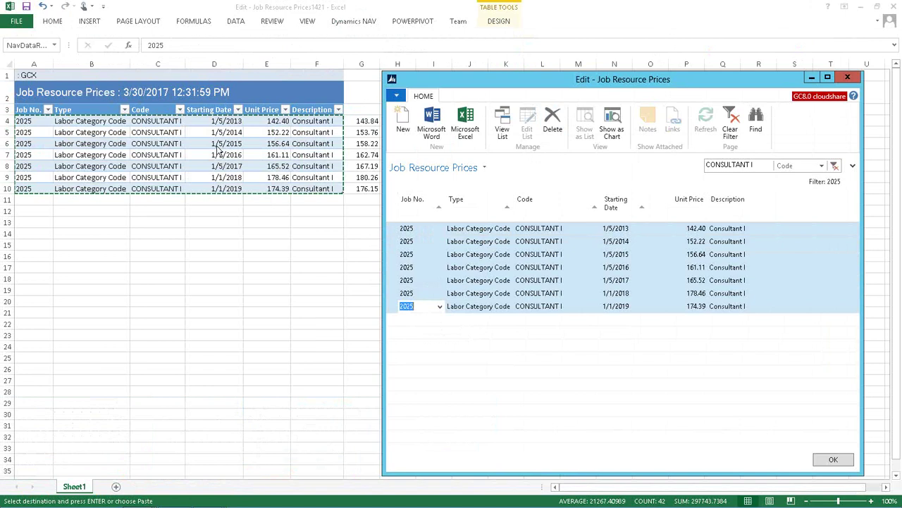
mouse_move(150, 502)
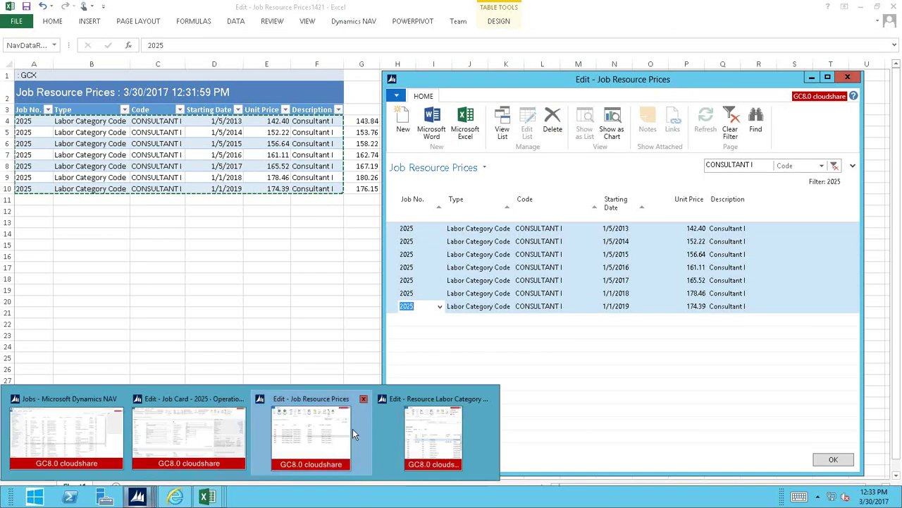
left_click(485, 400)
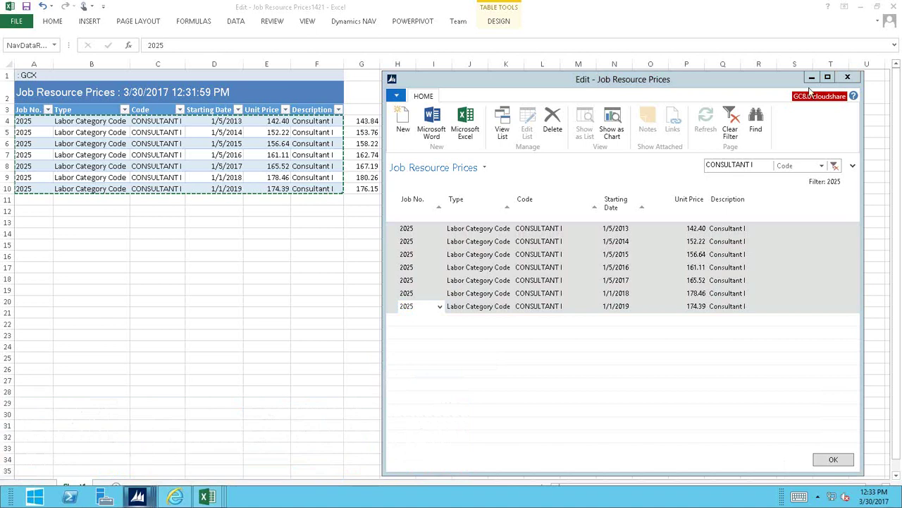
left_click(848, 76)
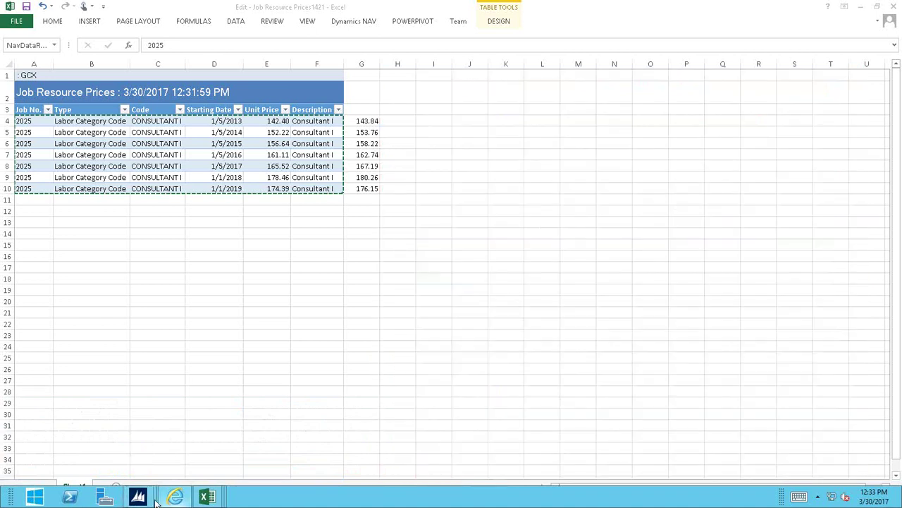
- Bring up the Operation morning light job card and collapse its Contract section
mouse_move(139, 499)
left_click(198, 437)
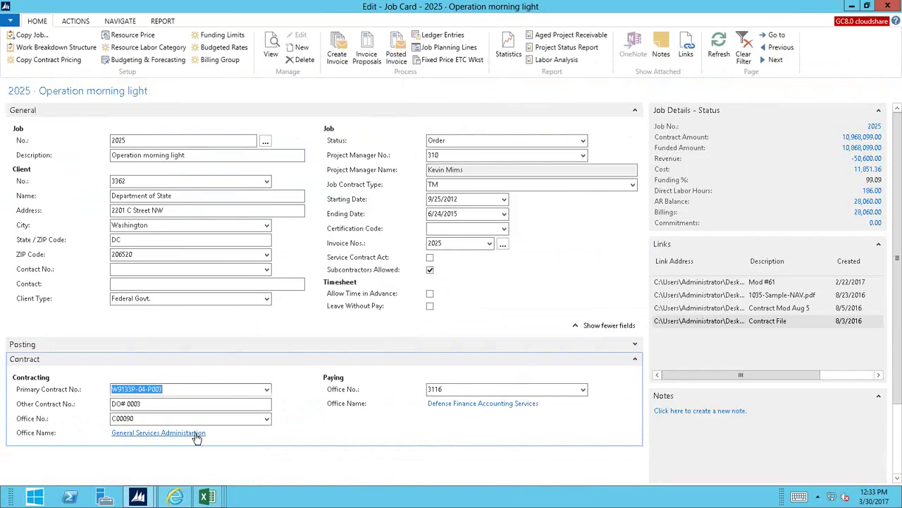
left_click(635, 359)
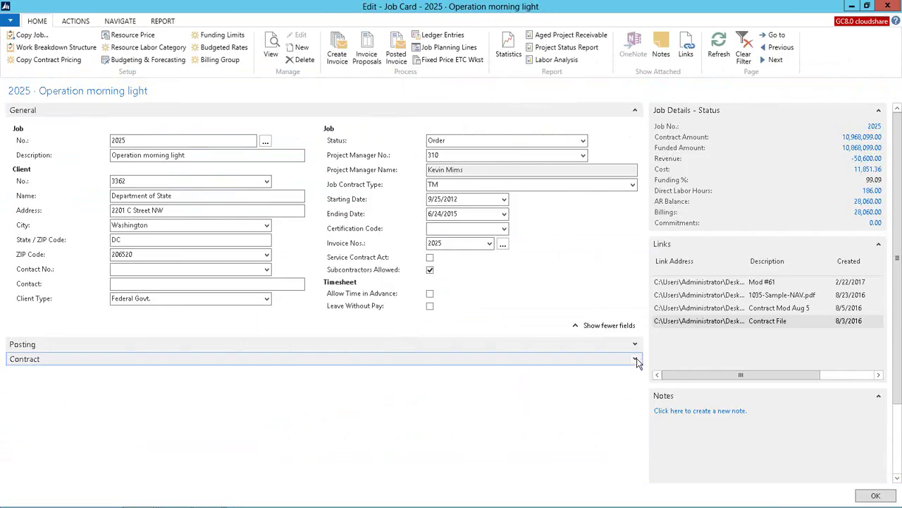
- Open the job's Work Breakdown Structure, expand Option Year 1, and select the Labor task 001-001-001
left_click(47, 48)
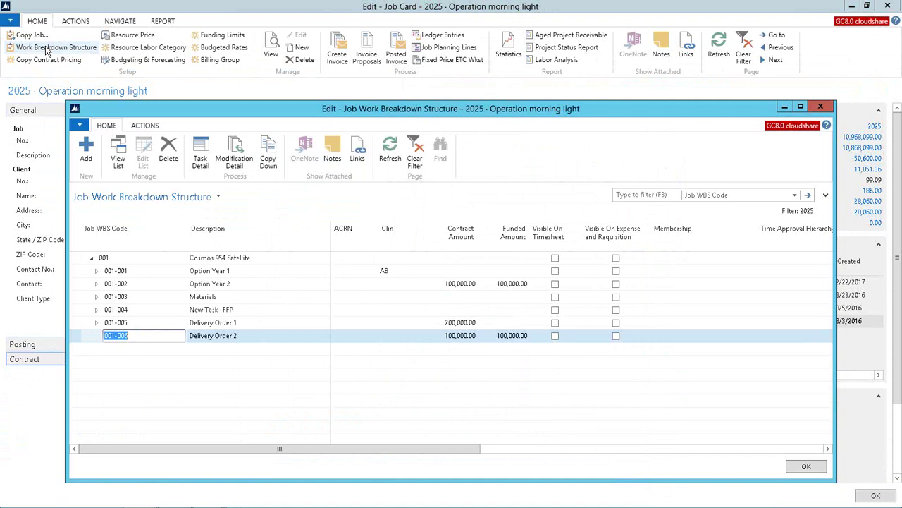
left_click(96, 271)
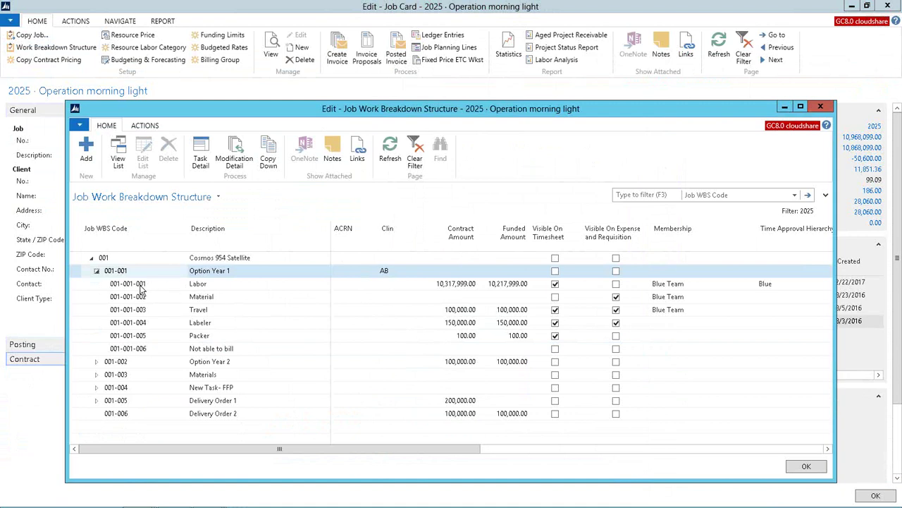
left_click(194, 287)
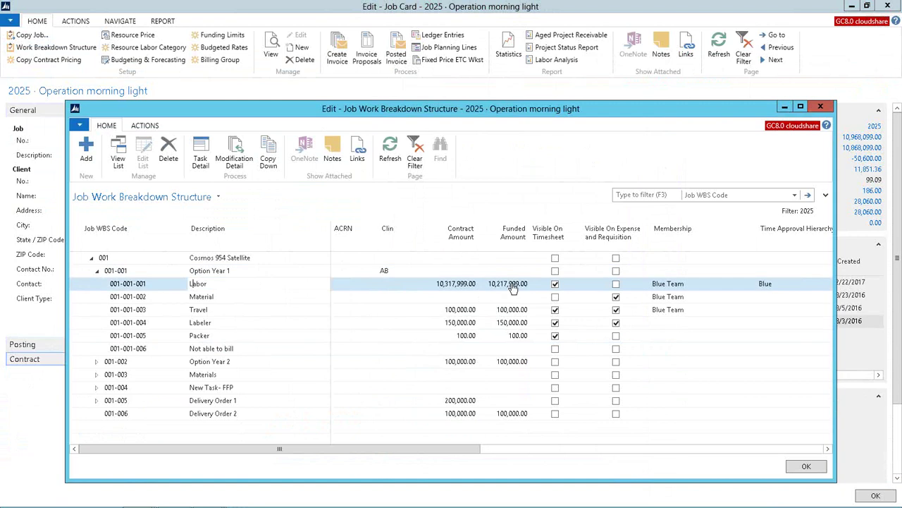
left_click_drag(506, 113, 446, 113)
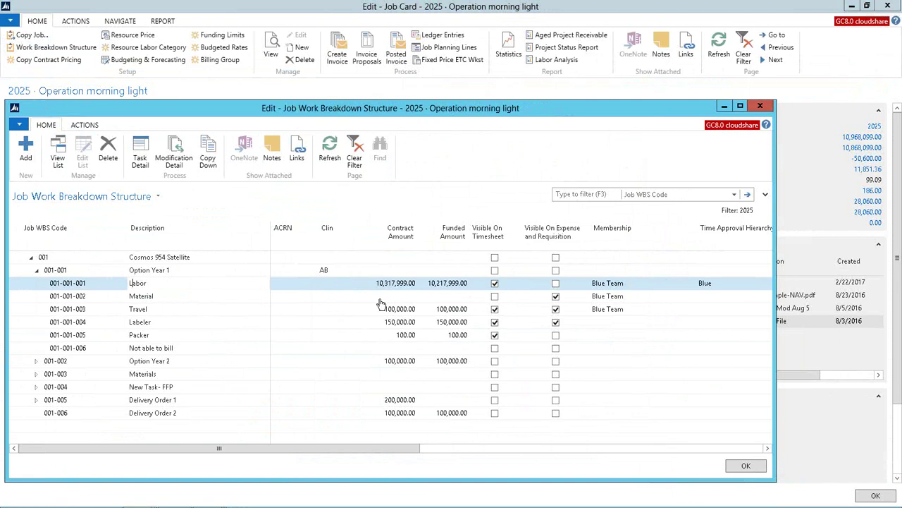
- Examine the Job Funding Change Tracking entries behind the Labor task's funded amount, and close the list
left_click(449, 285)
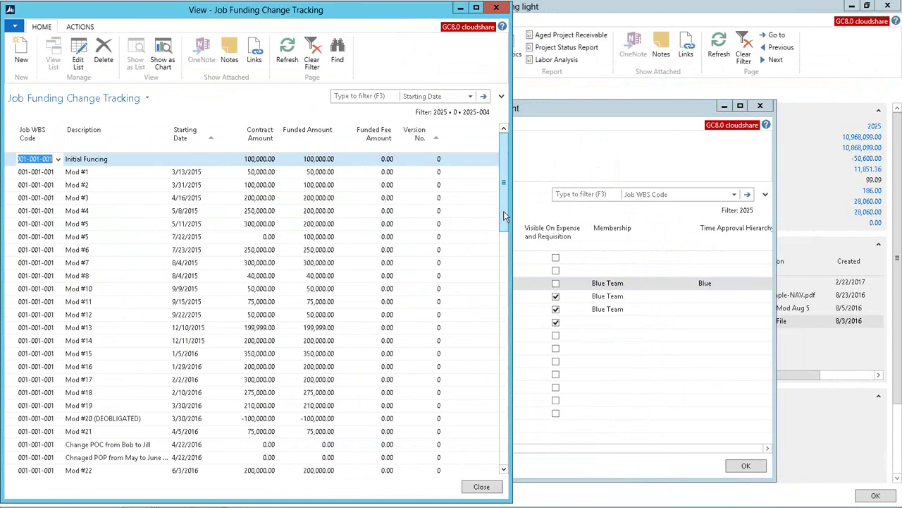
scroll(505, 215, "down", 1)
scroll(503, 205, "up", 1)
scroll(498, 224, "down", 5)
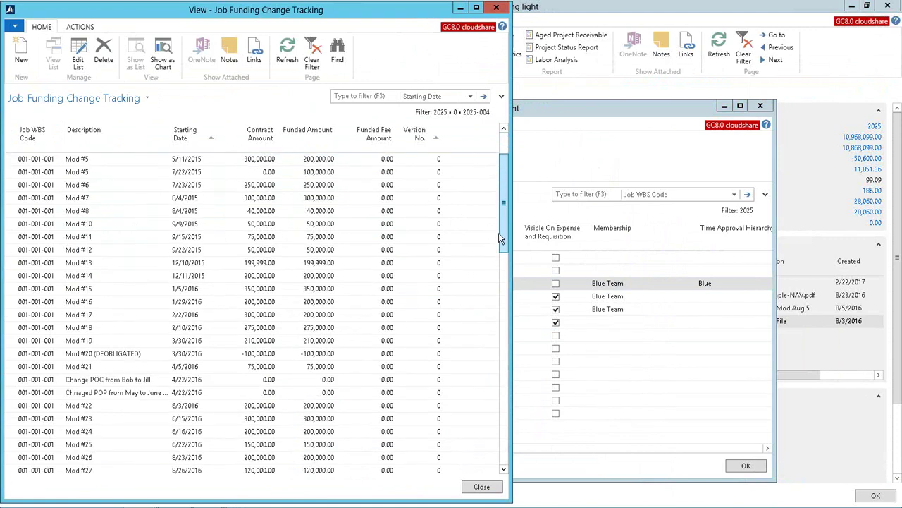
scroll(500, 238, "down", 5)
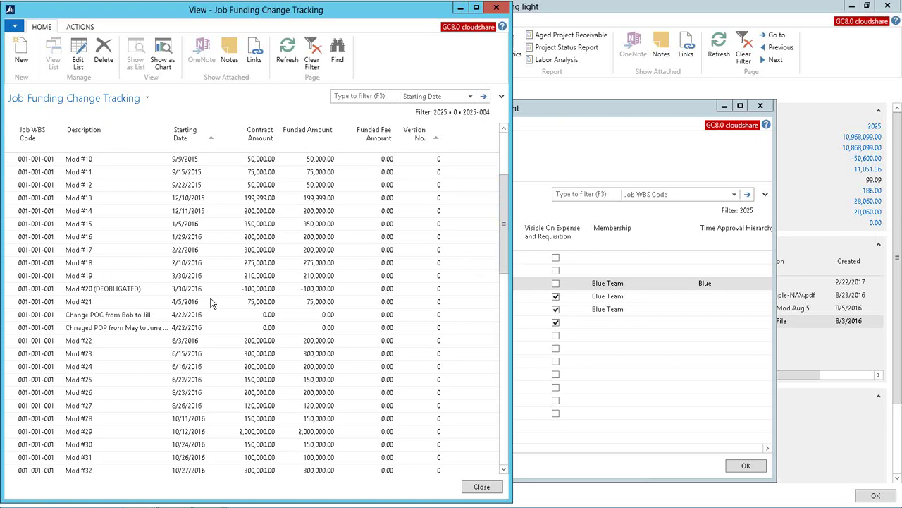
scroll(504, 265, "down", 3)
left_click_drag(504, 264, 487, 185)
key("Escape")
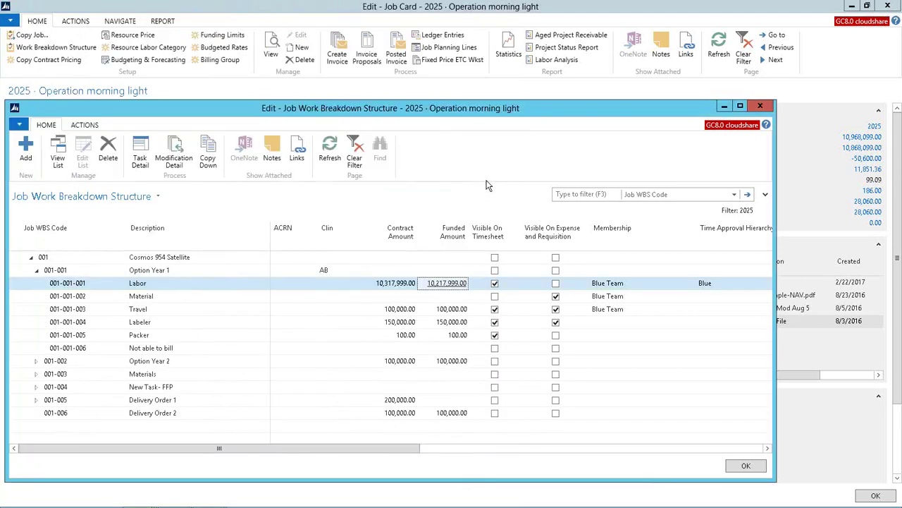
- Open the Labor task's modification details and add a line described as Mod #49 with starting date 3/30/2017
left_click(174, 162)
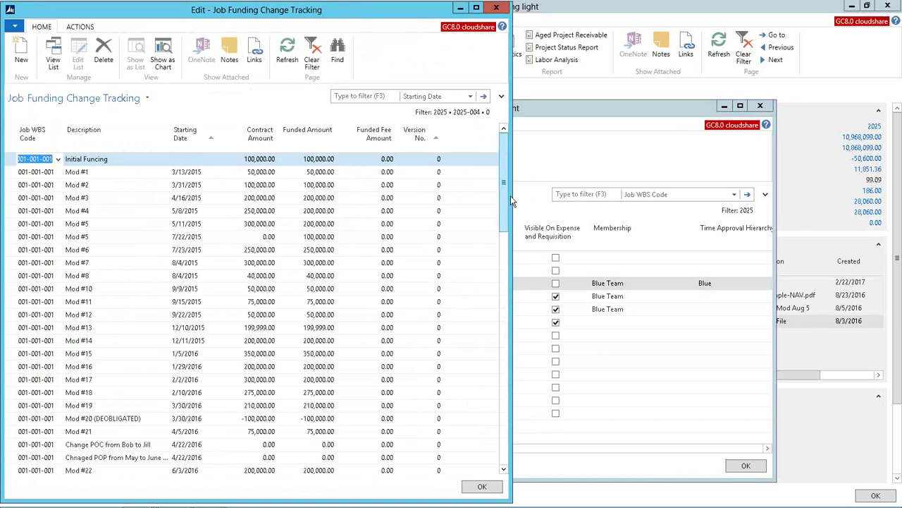
left_click(505, 320)
left_click(94, 457)
type("Mod ")
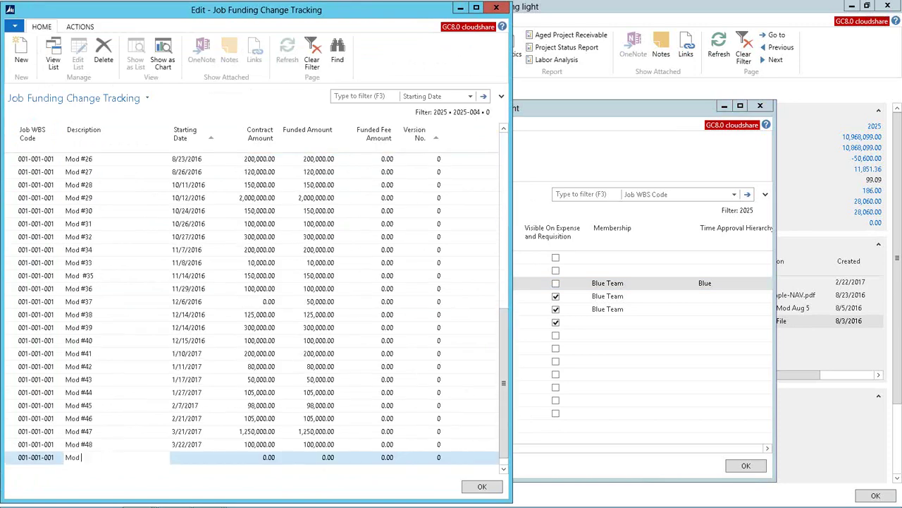
type("#49")
key("Tab")
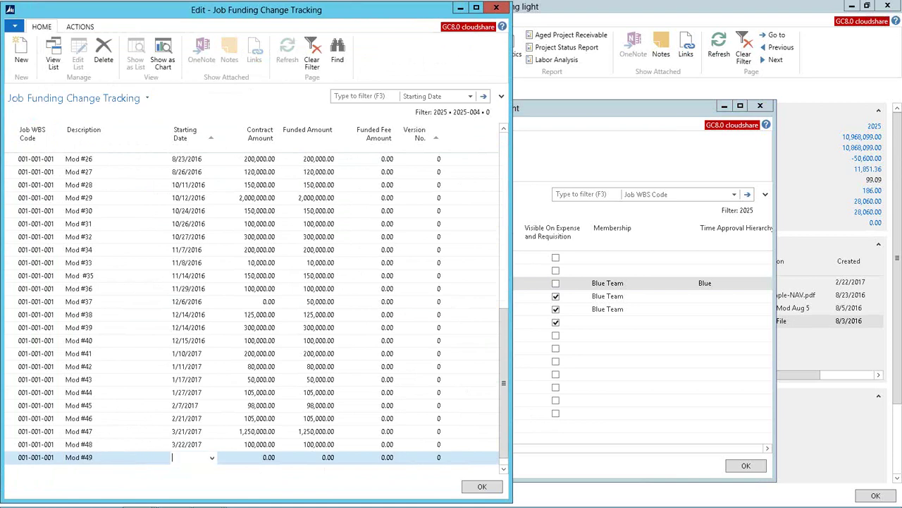
type("3/30/2017")
key("Tab")
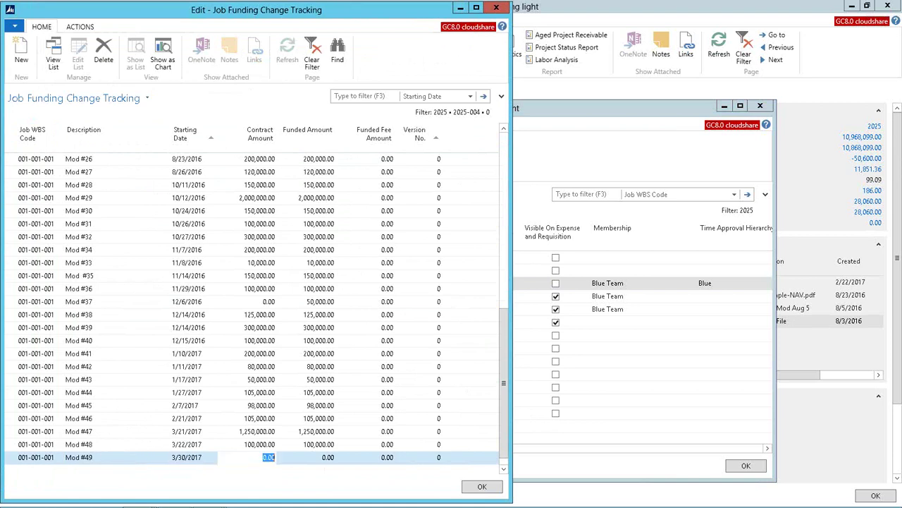
- Set the Contract Amount and Funded Amount of Mod #49 to 205,000 each, and close the funding list
type("205,000")
key("Tab")
key("shift+Tab")
key("ctrl+c")
key("Tab")
key("ctrl+v")
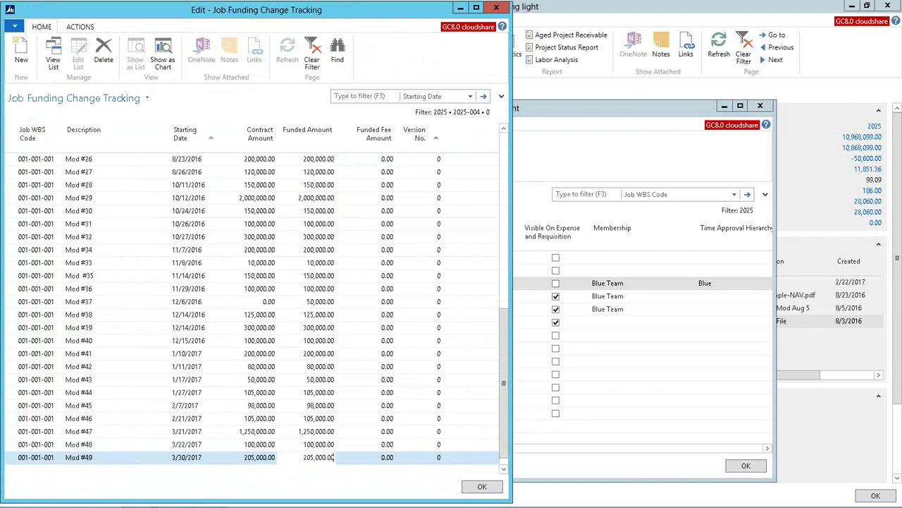
key("Up")
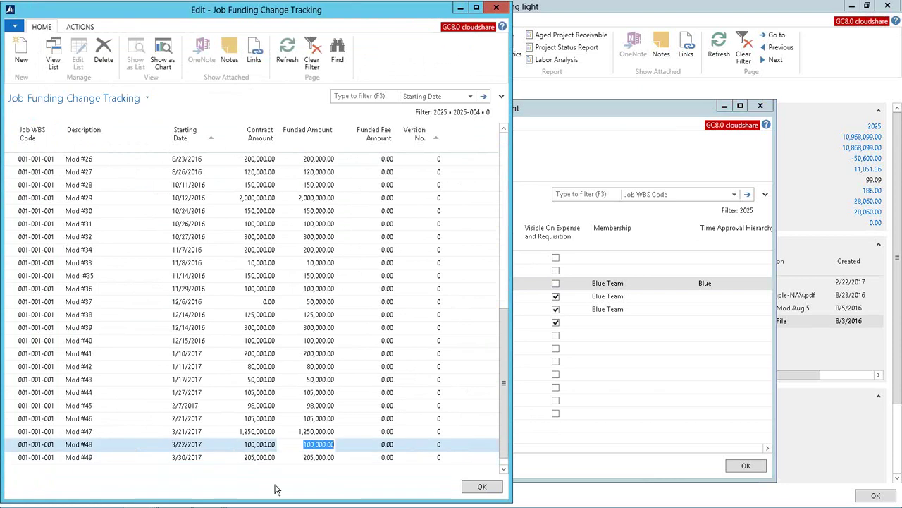
left_click(478, 487)
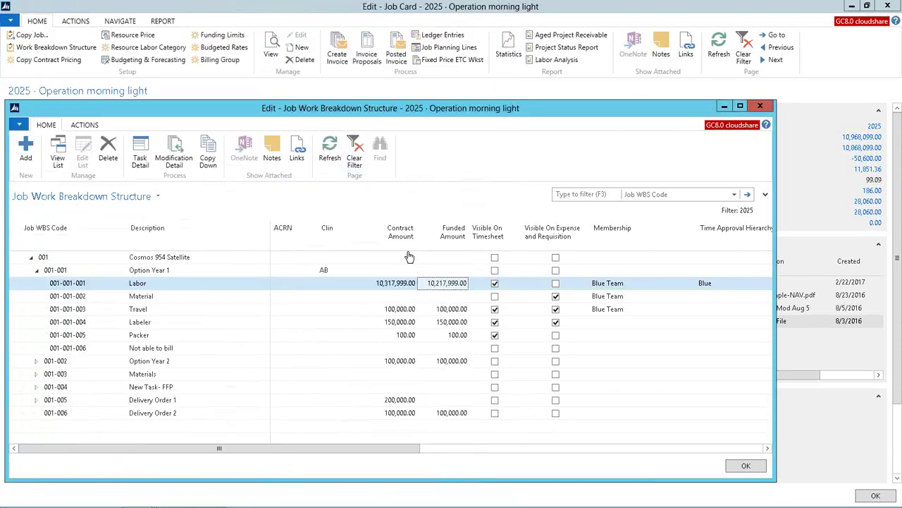
- Refresh and close the Work Breakdown Structure, and reopen it to check the contract and funded amounts under Option Year 1
left_click(330, 146)
left_click(746, 467)
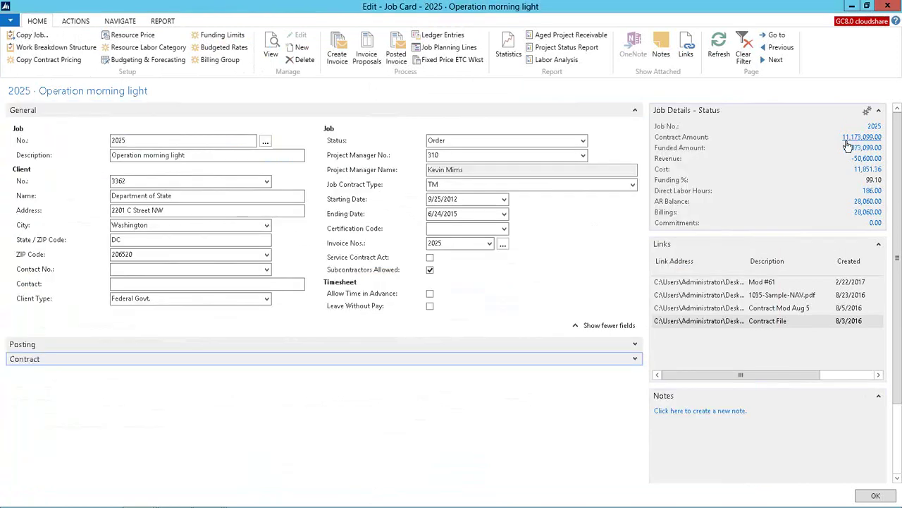
left_click(55, 49)
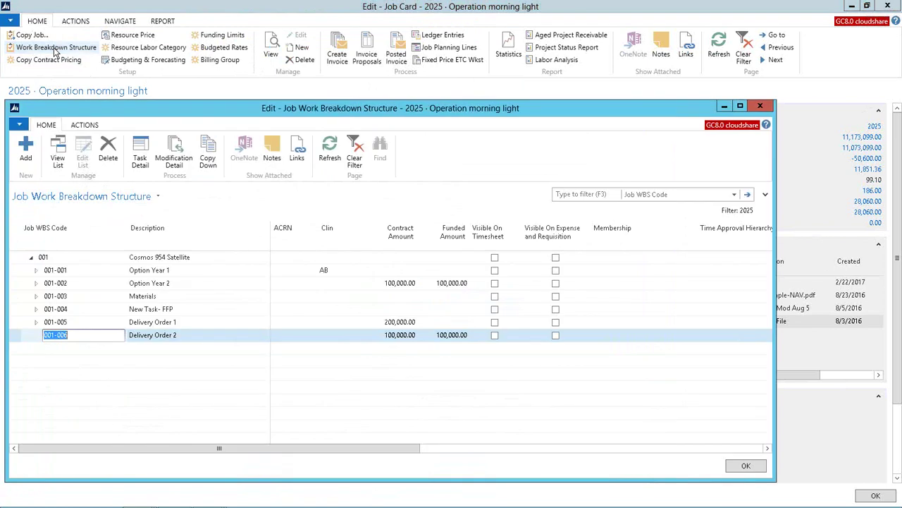
left_click(36, 271)
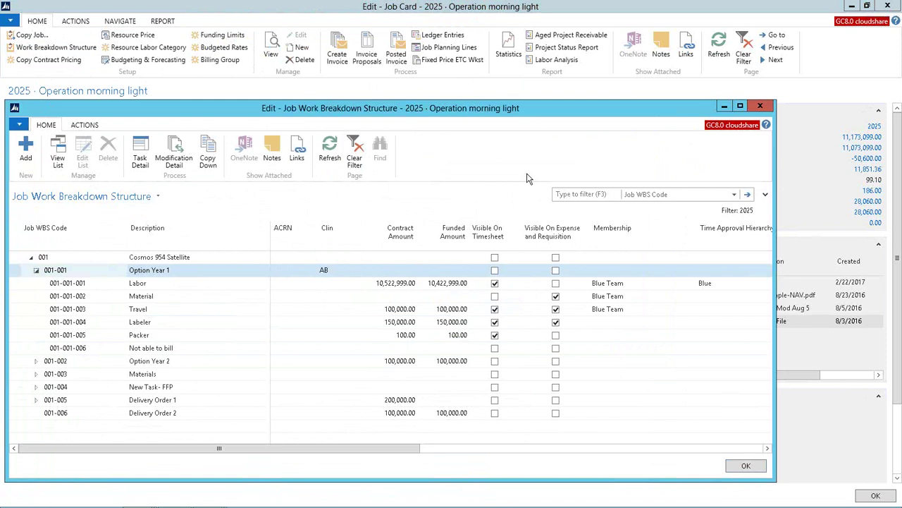
left_click(745, 466)
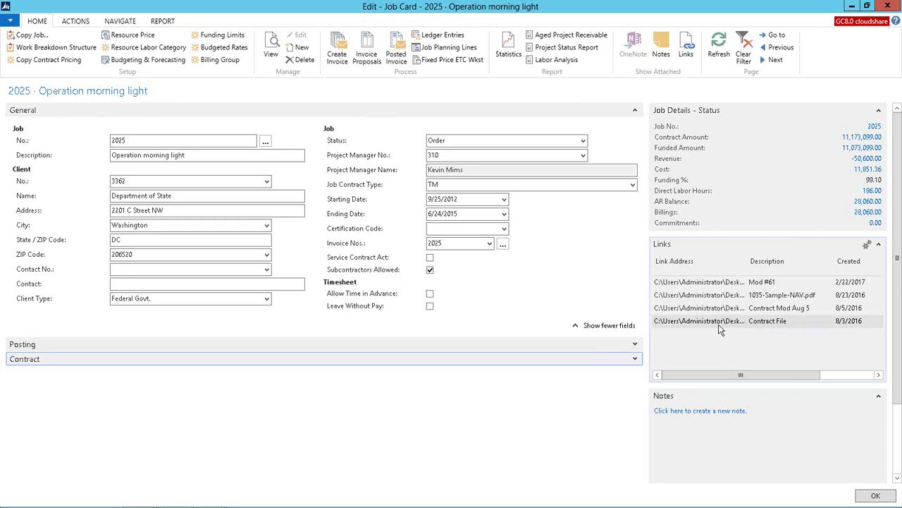
- Add a new link to the PVBS.jpg file from the Demo folder on the Operation morning light job card and save it
left_click(673, 282)
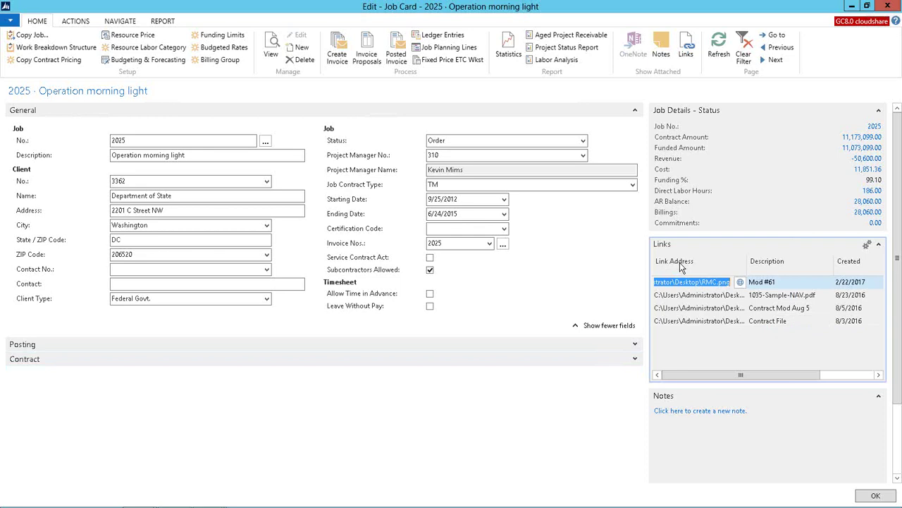
left_click(867, 248)
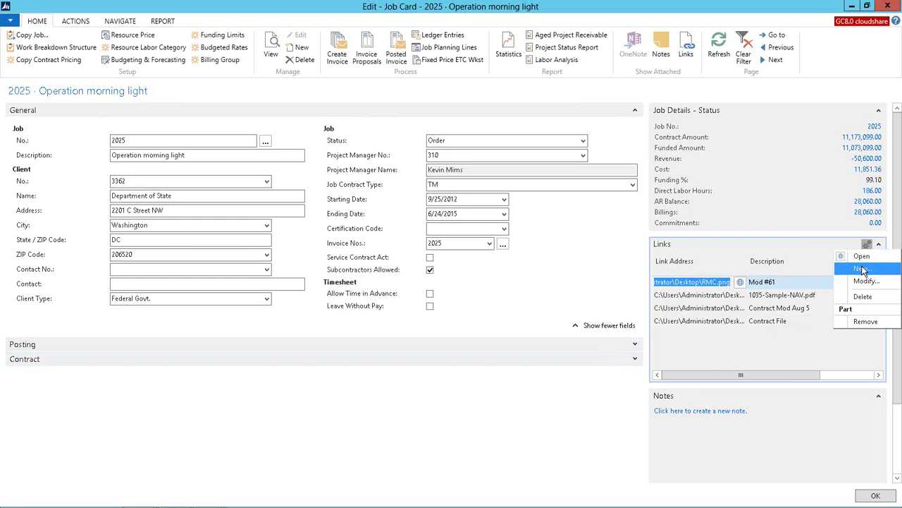
left_click(862, 269)
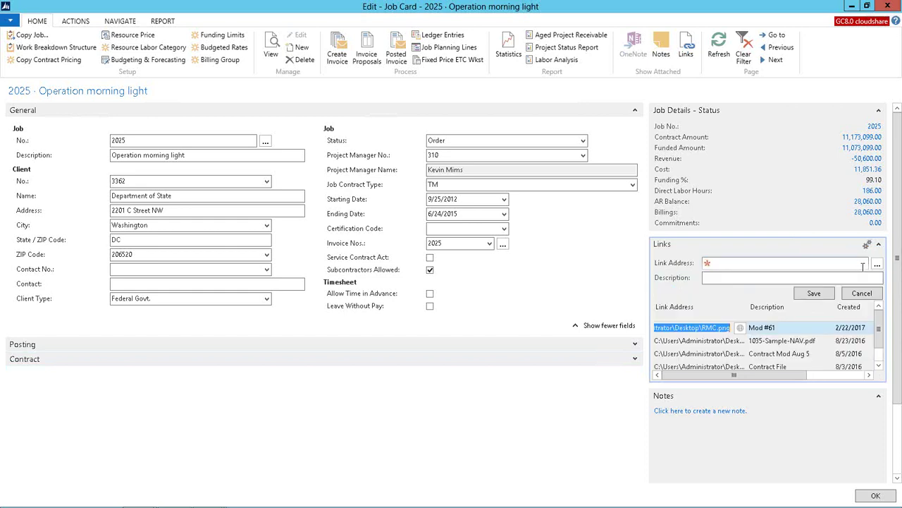
left_click(877, 264)
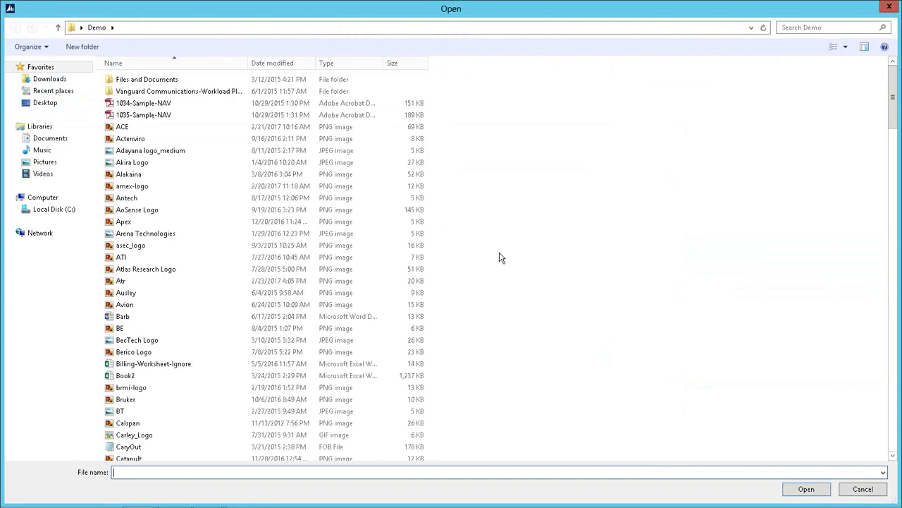
left_click(134, 294)
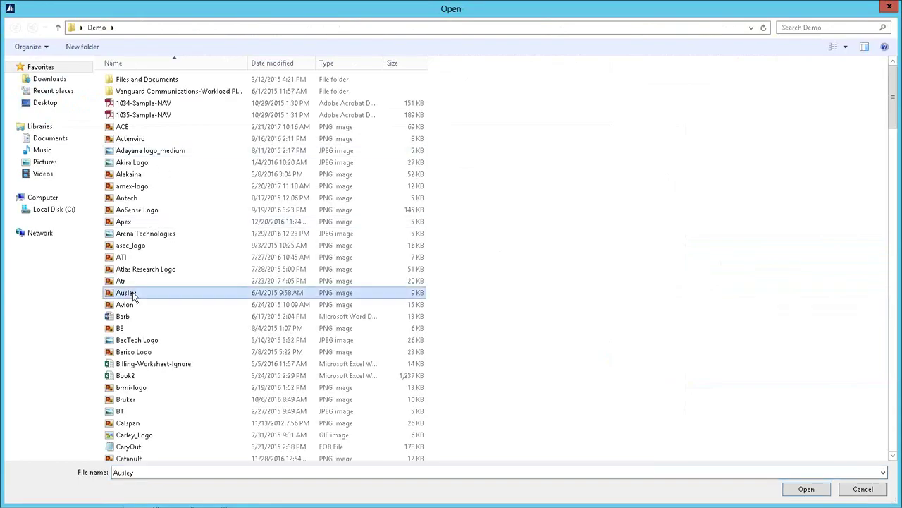
key("p")
key("Down")
key("Down")
key("Down")
key("Down")
key("Down")
key("Down")
key("Down")
key("Down")
key("Down")
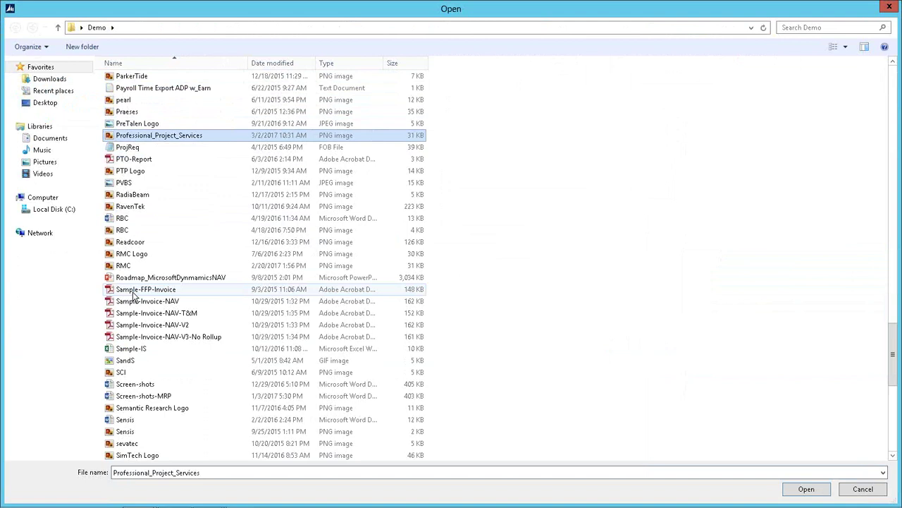
key("Return")
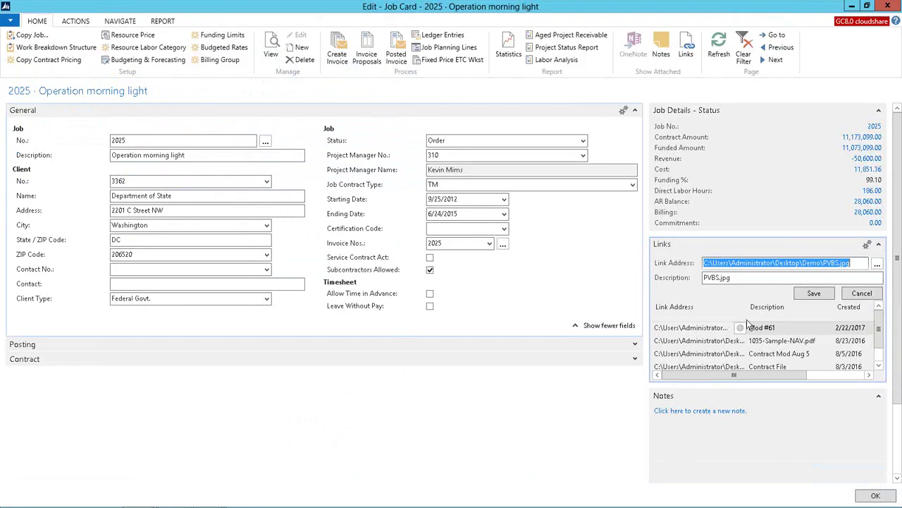
left_click(815, 294)
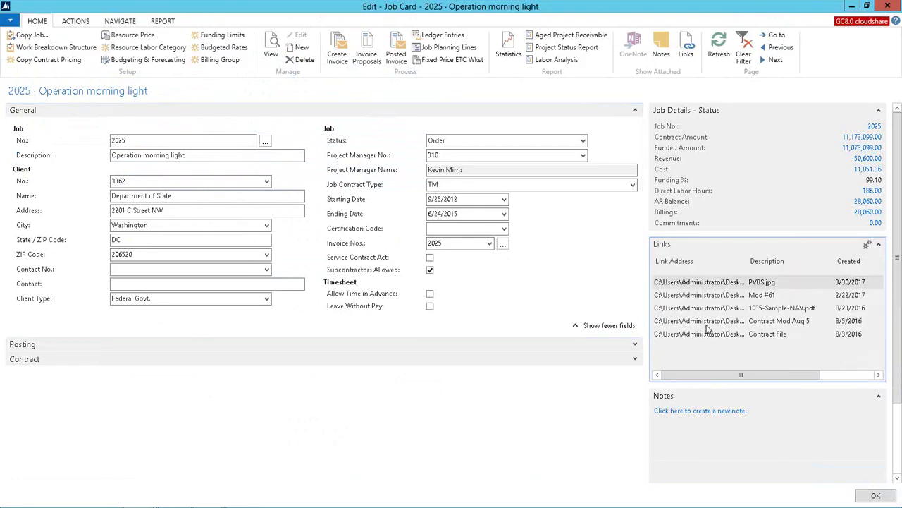
- Open the linked PVBS.jpg file to check its image, and close the photo viewer
left_click(758, 284)
left_click(740, 283)
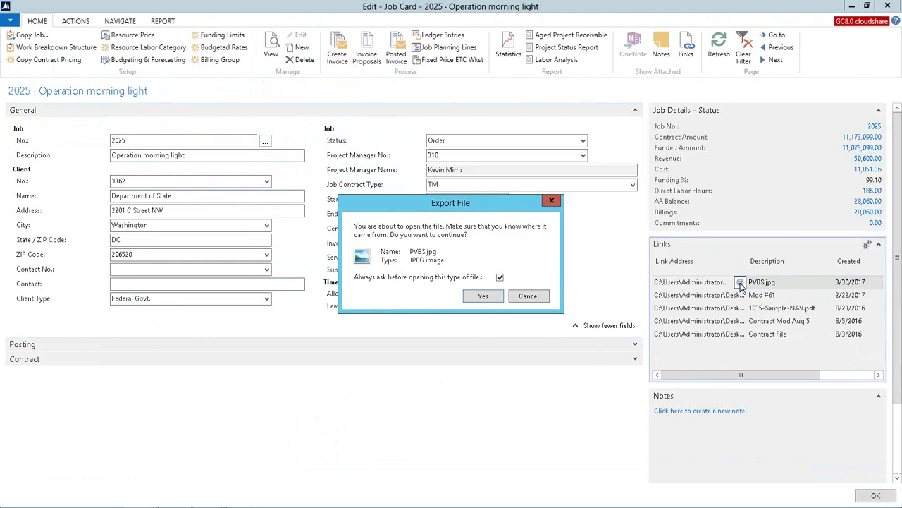
left_click(483, 296)
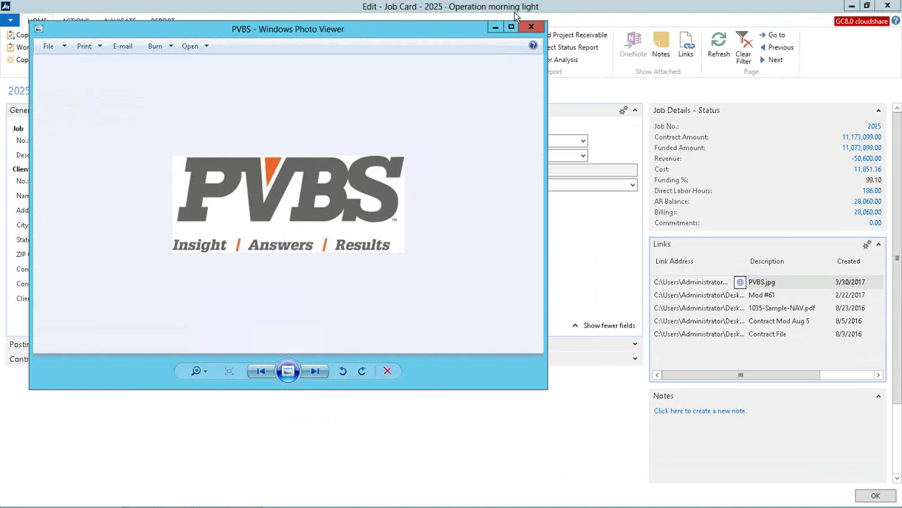
left_click(532, 30)
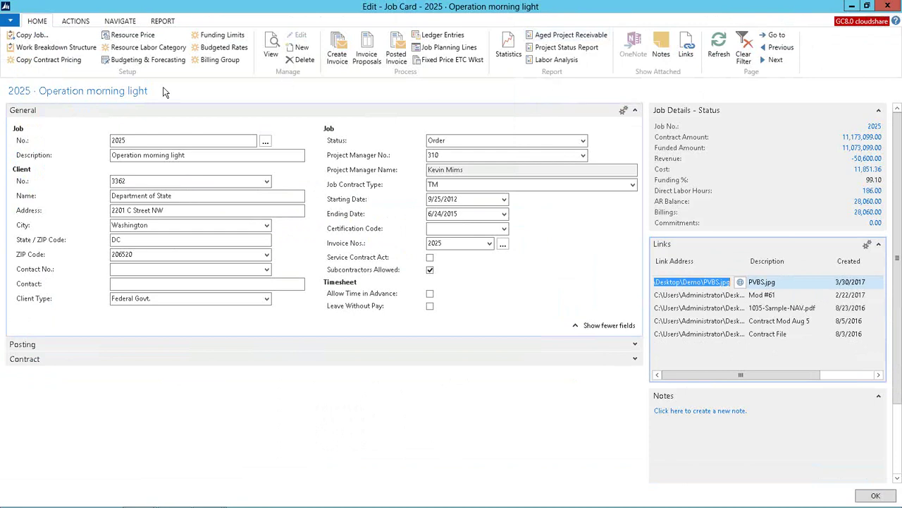
- Open the job's work breakdown structure, expand Option Year 1 and examine the Labor line's visibility, membership and approval settings
left_click(65, 48)
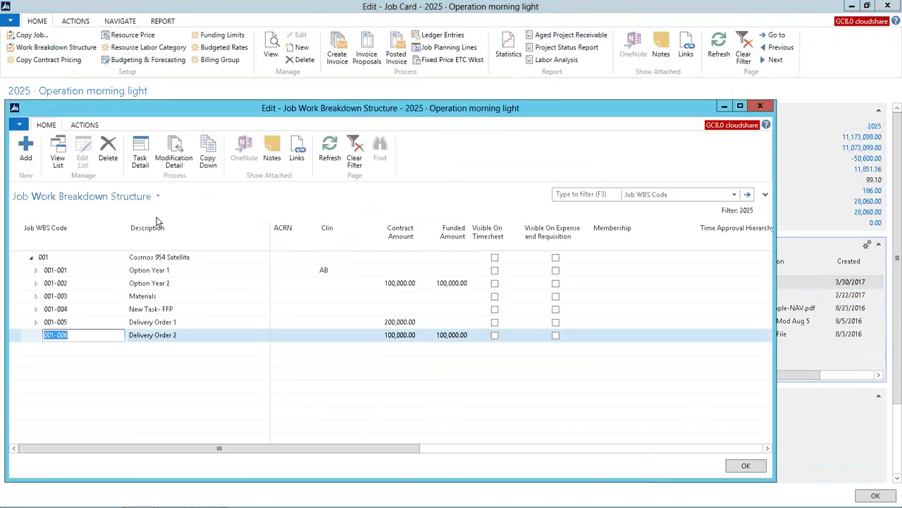
left_click(35, 271)
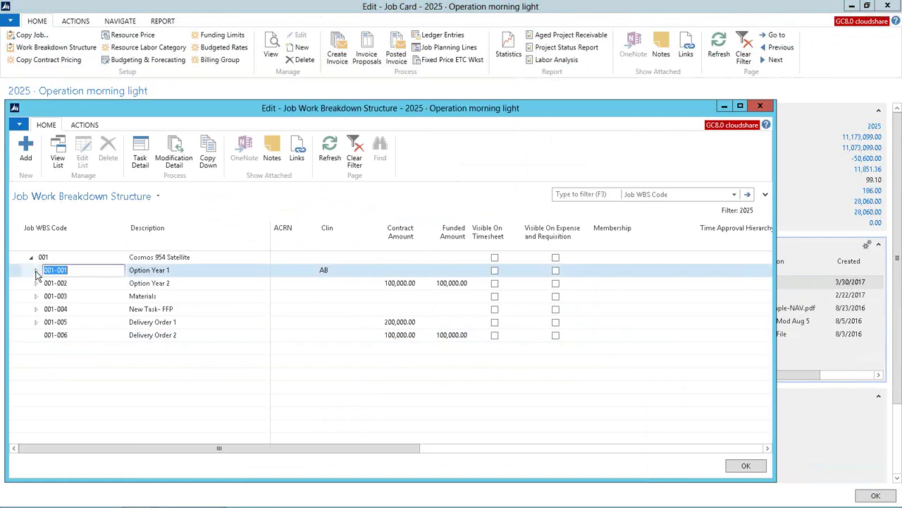
left_click(60, 287)
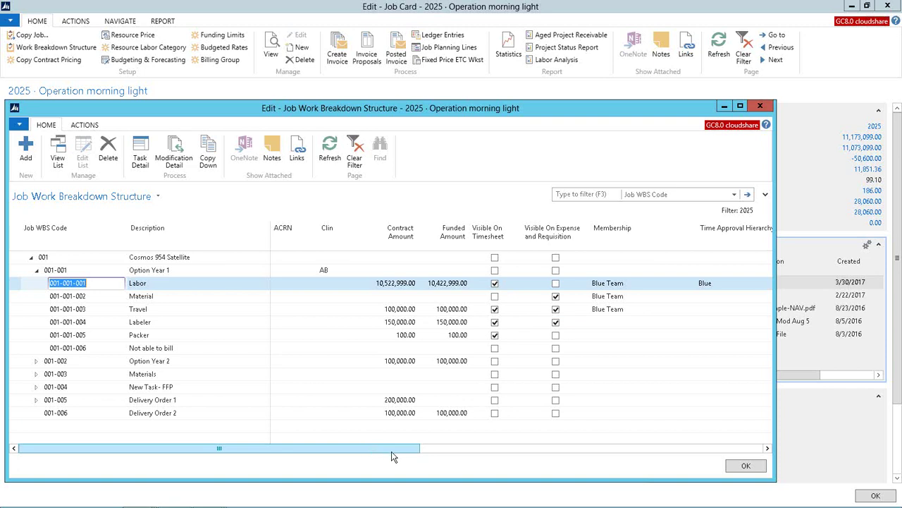
left_click_drag(402, 456, 481, 456)
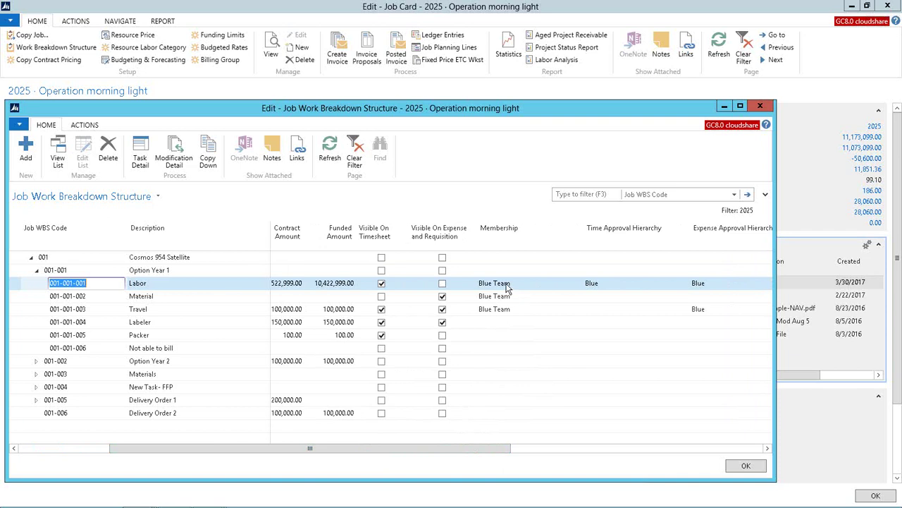
- Open the membership detail of the Labor line's Blue Team, examine the assigned resources and date limits, and close it
mouse_move(505, 286)
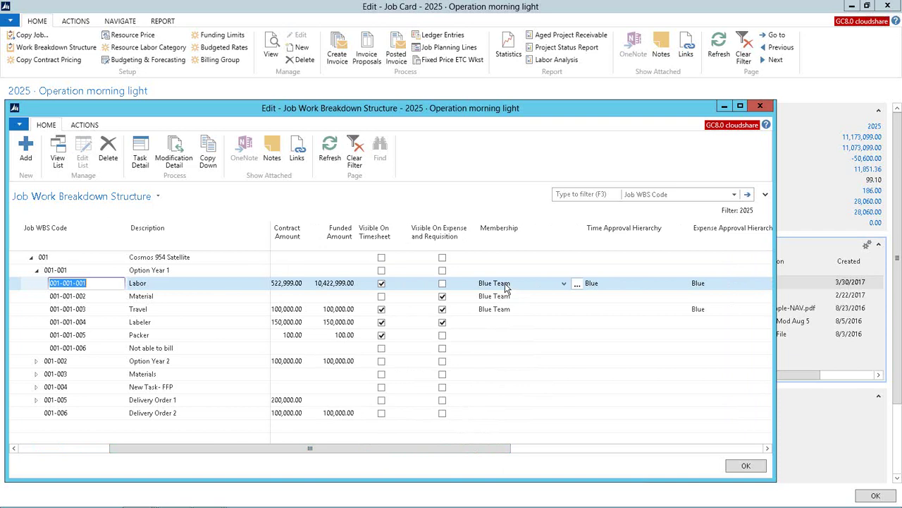
left_click(578, 284)
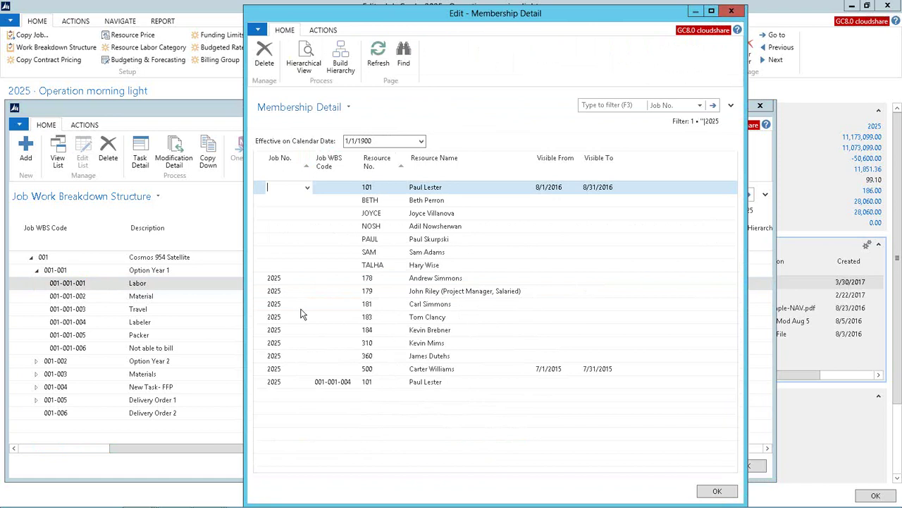
left_click_drag(258, 192, 261, 328)
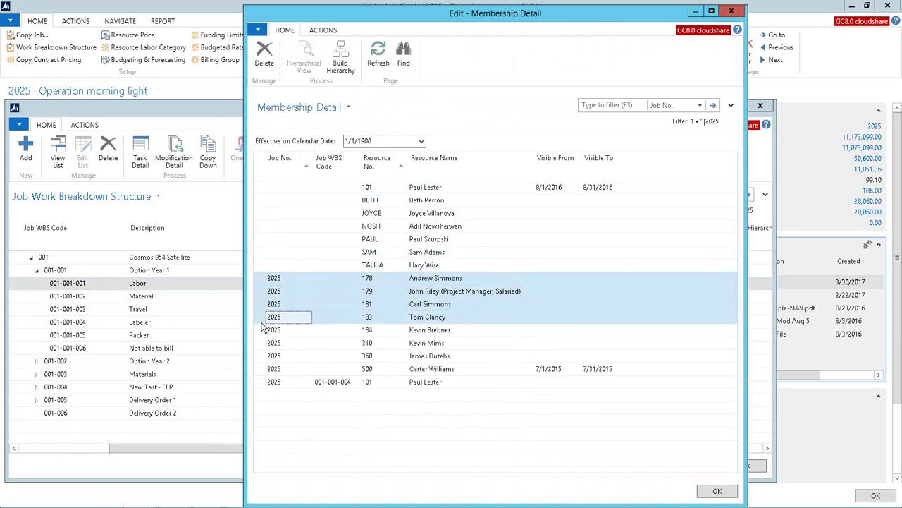
left_click(262, 368)
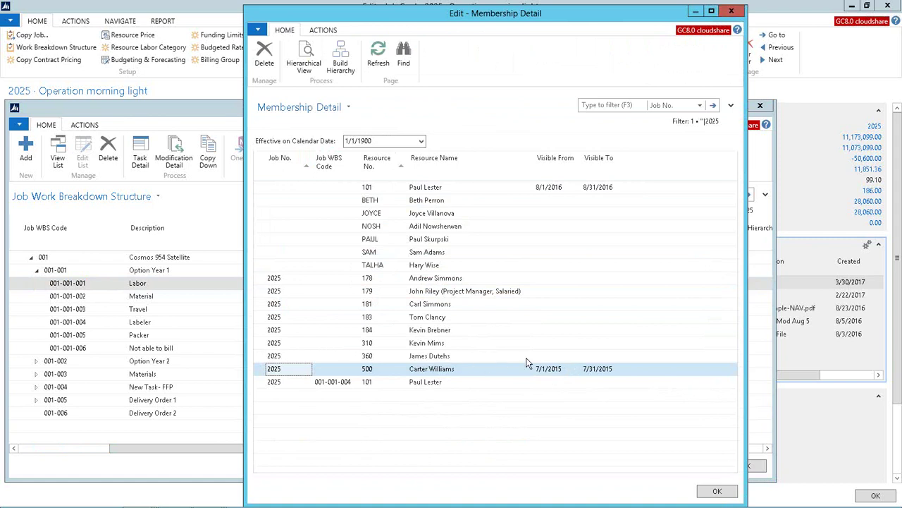
key("Escape")
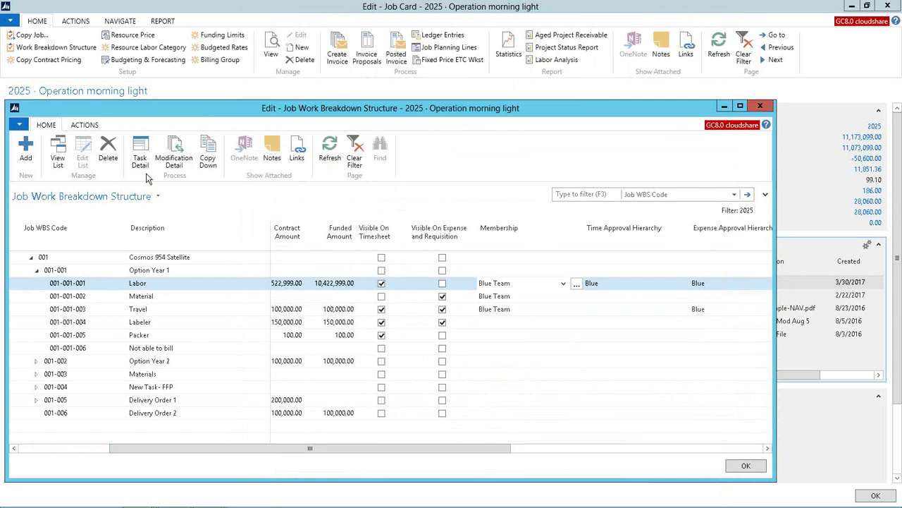
- Open the Labor line's task detail, examine its contract type, dates and billing settings, and close the card
left_click(141, 161)
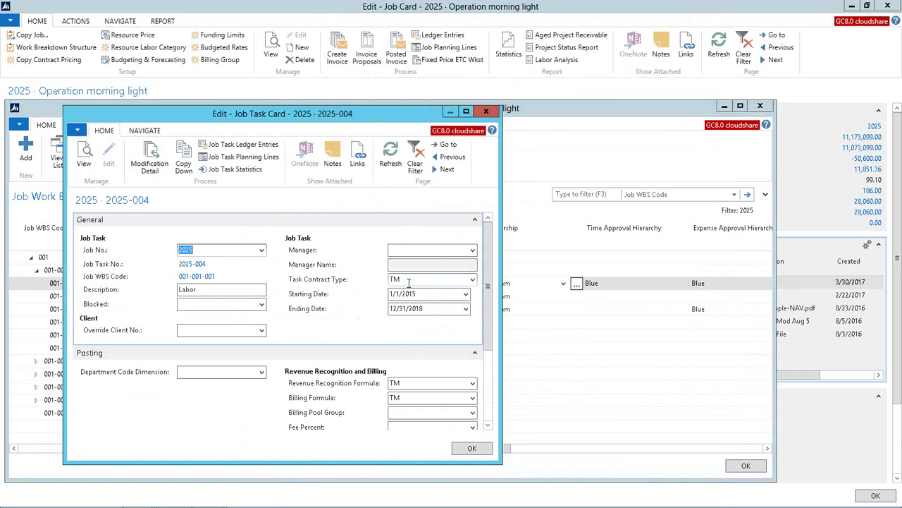
key("Escape")
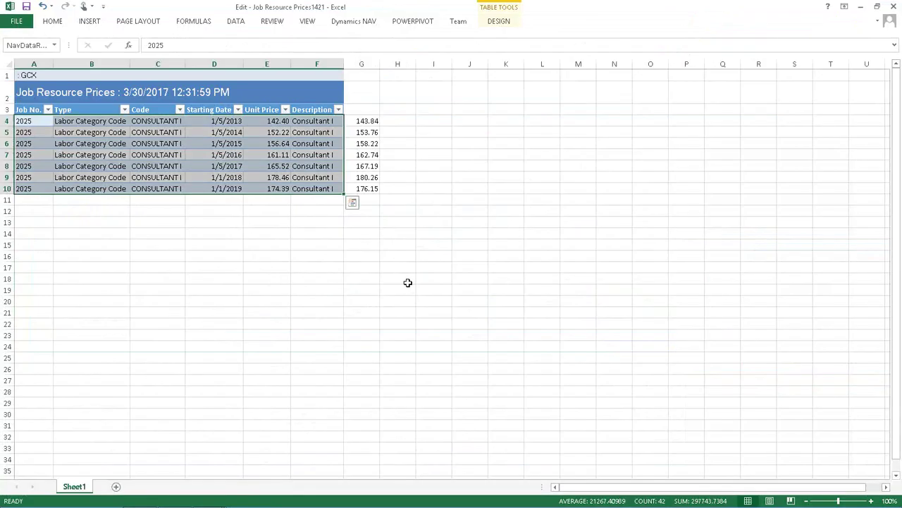
- Close the Job Resource Prices workbook in Excel without saving, minimize the Projects_v2.5 workbook and return to the Dynamics NAV Role Center
left_click(893, 6)
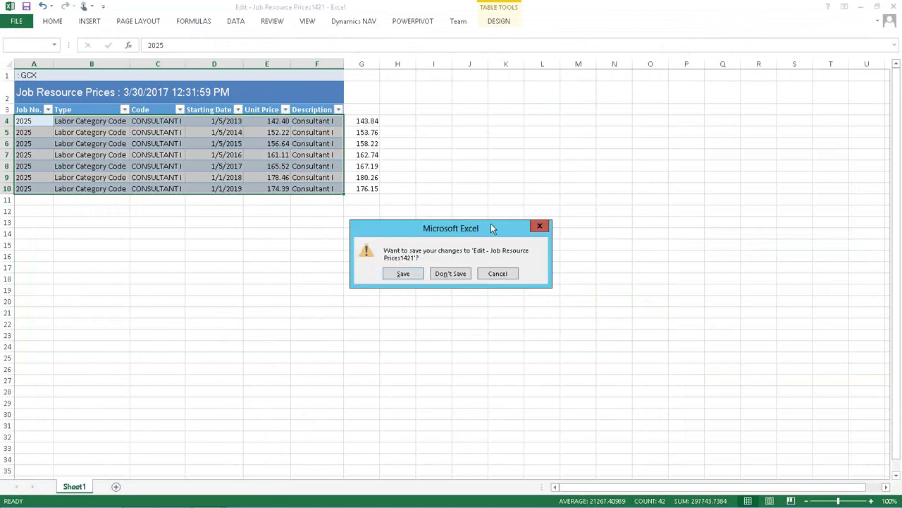
left_click(449, 272)
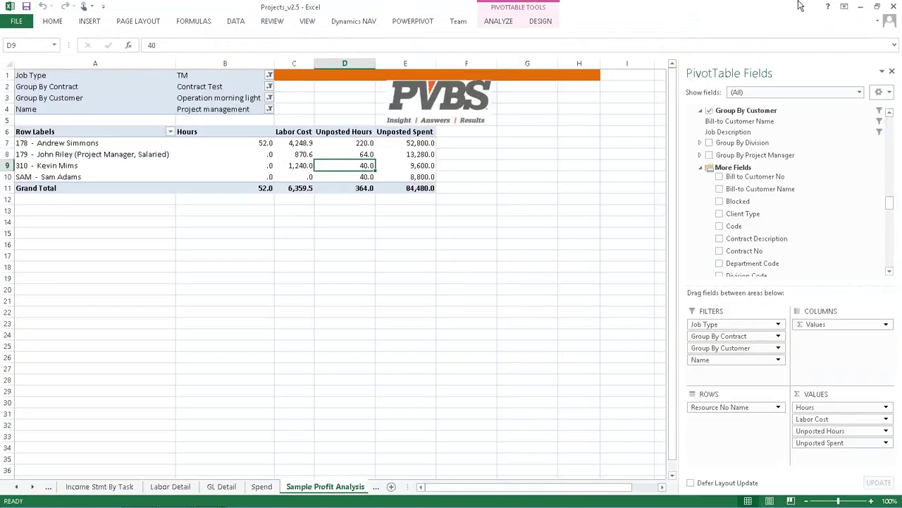
left_click(860, 8)
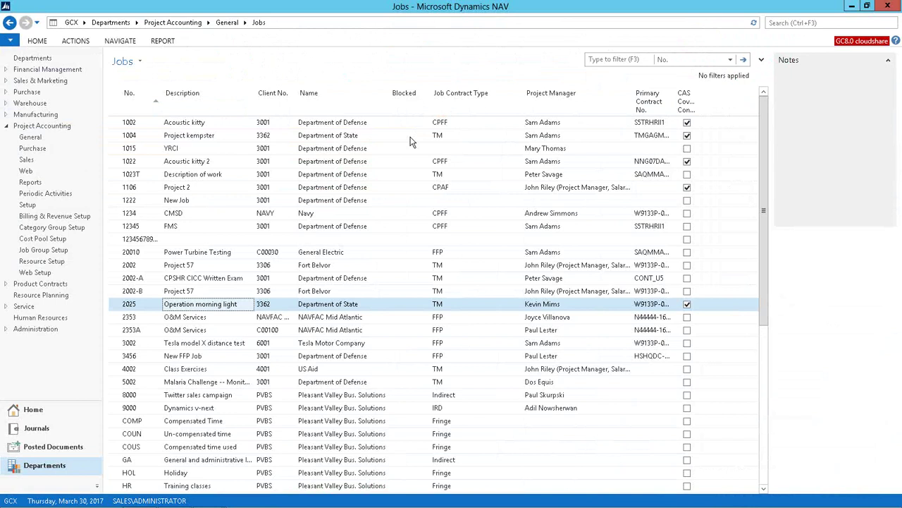
left_click(25, 415)
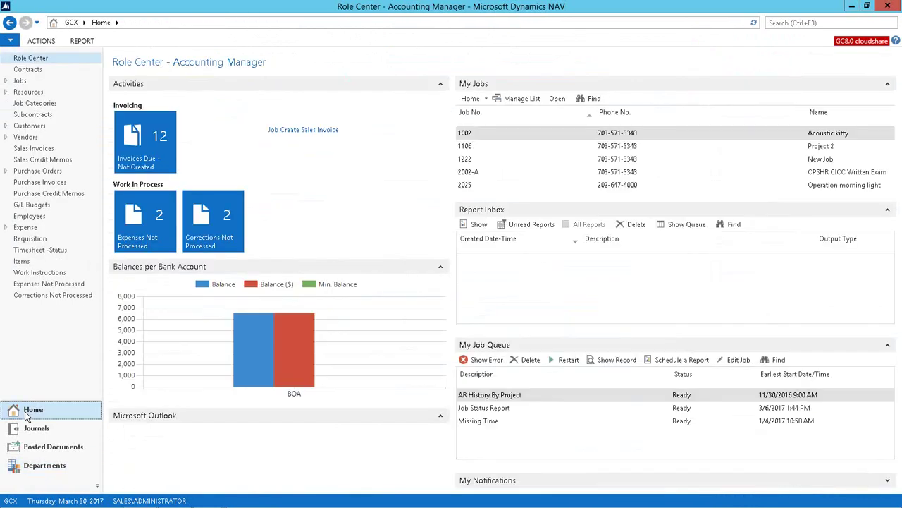
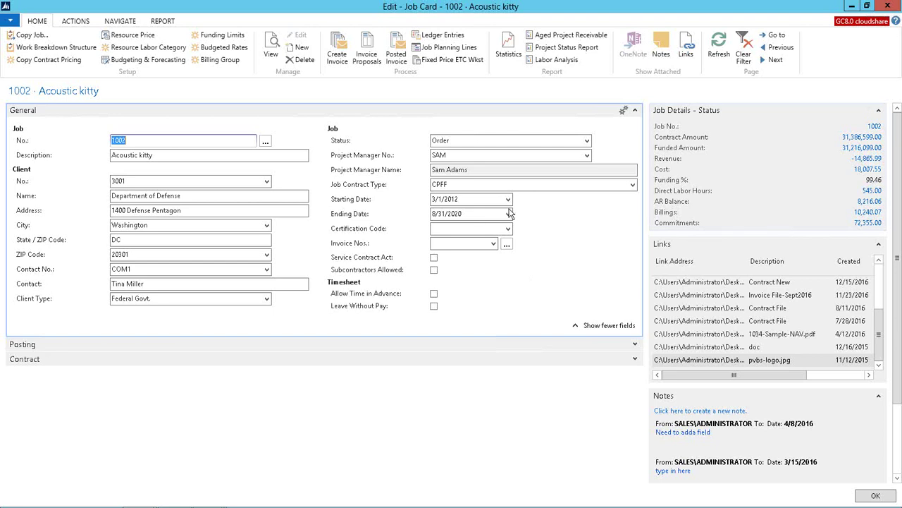
- Expand the Acoustic kitty job's posting settings, examine the billing formula, billing pool group and fee percent choices, and collapse the section
left_click(635, 344)
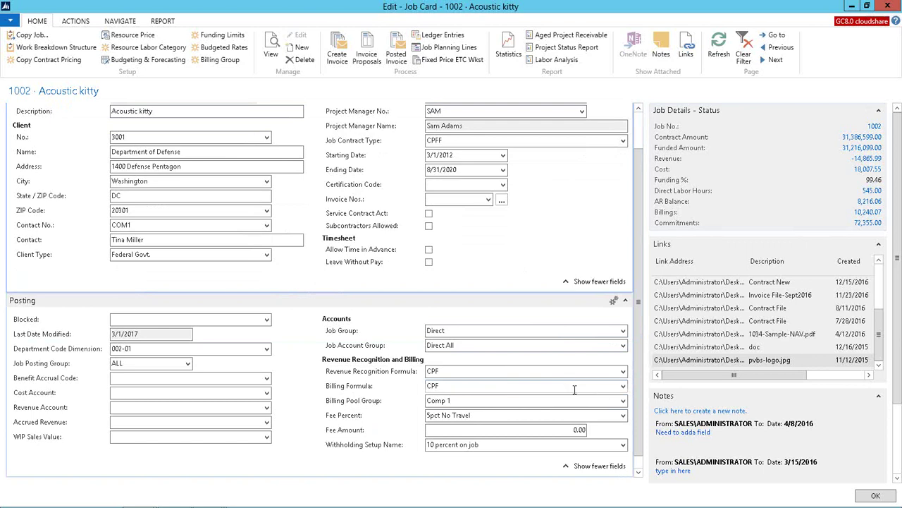
left_click(623, 387)
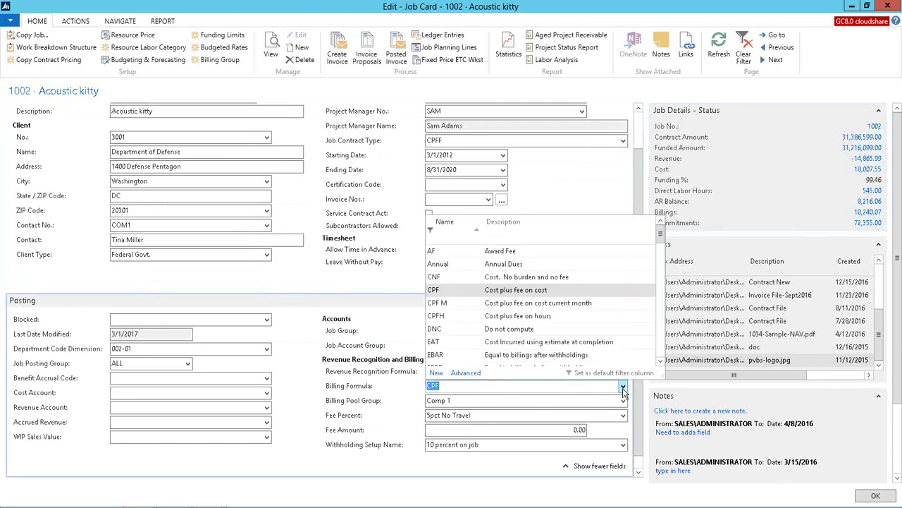
left_click(624, 389)
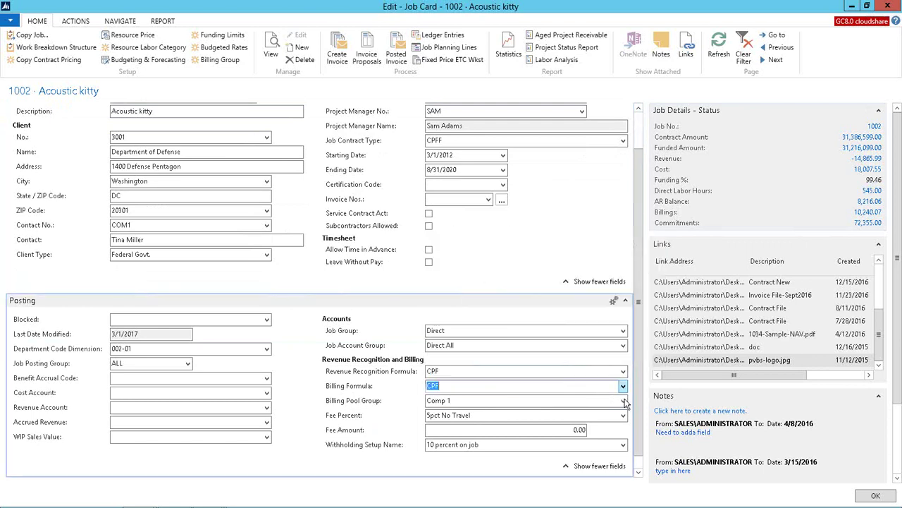
left_click(624, 401)
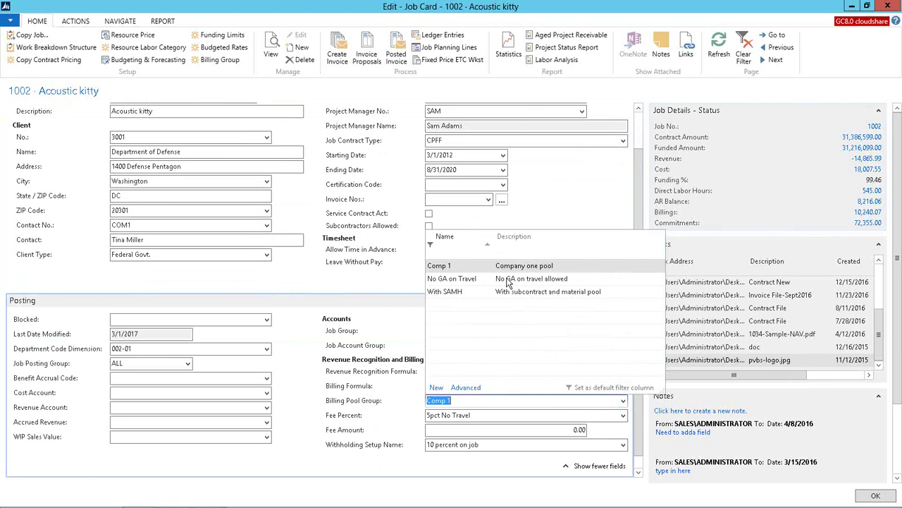
left_click(347, 423)
left_click(623, 415)
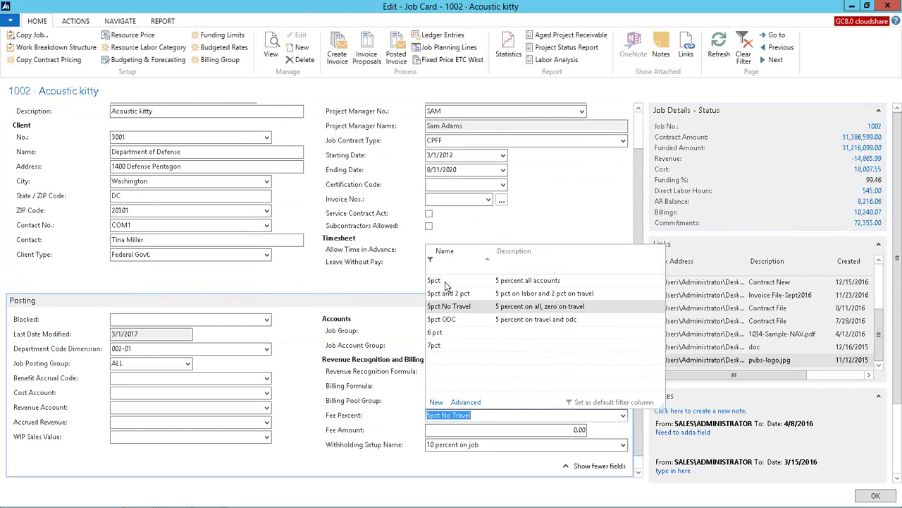
left_click(337, 380)
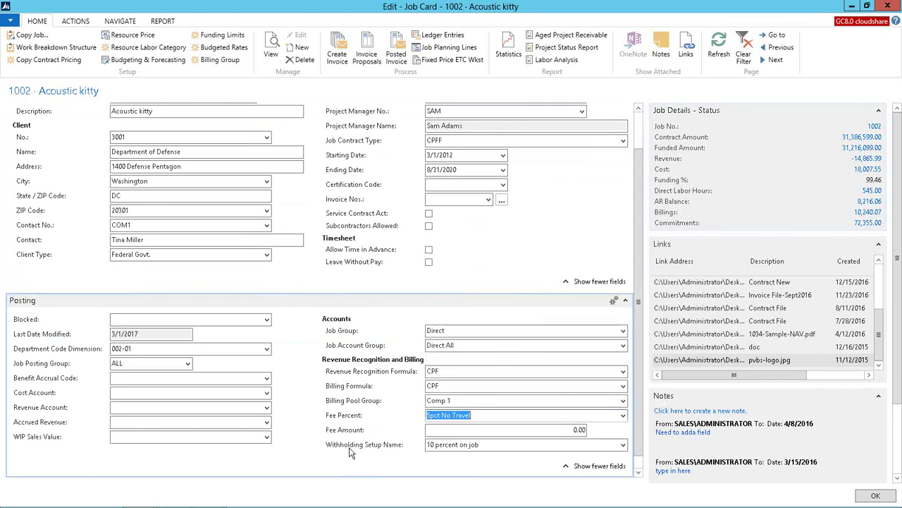
left_click(625, 301)
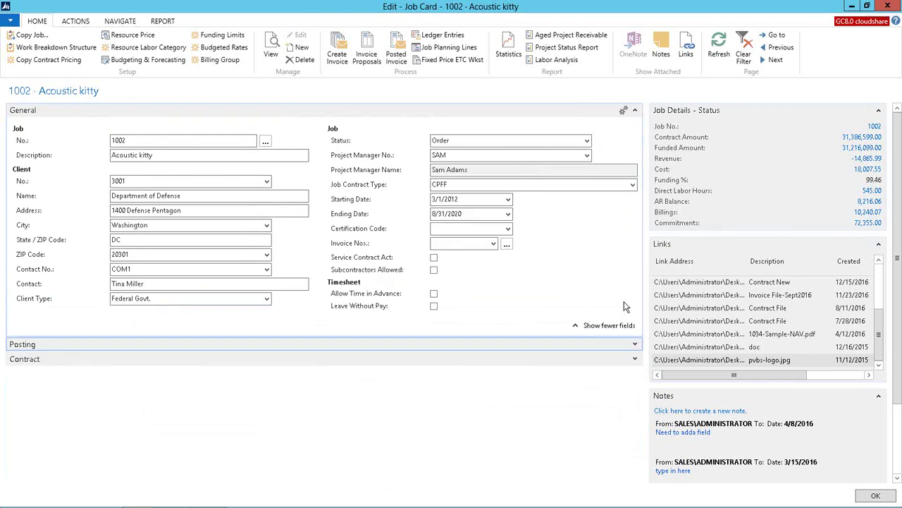
- Open the budgeted billing pool rates for the Acoustic kitty job
left_click(217, 48)
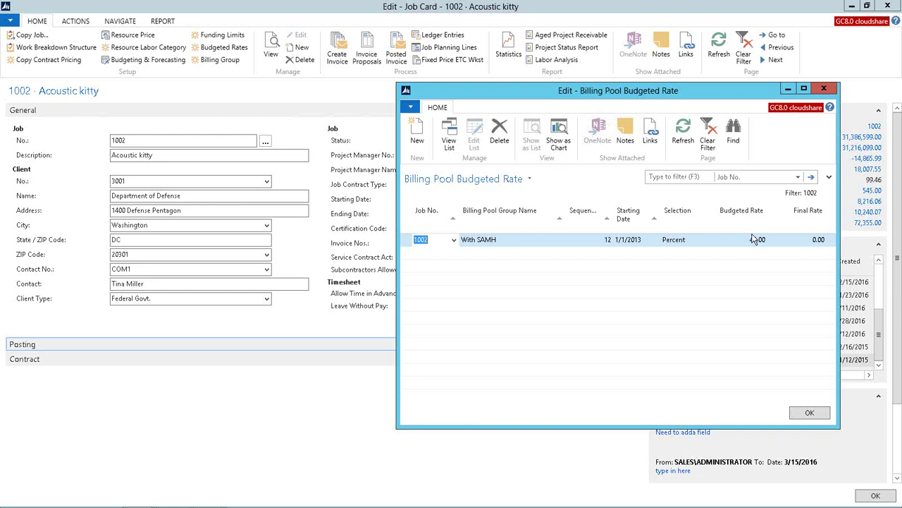
- Open the job's budgeting and forecasting matrix and examine the February 2017 budget entry of the Consultant I line for WBS 001-01
key("Escape")
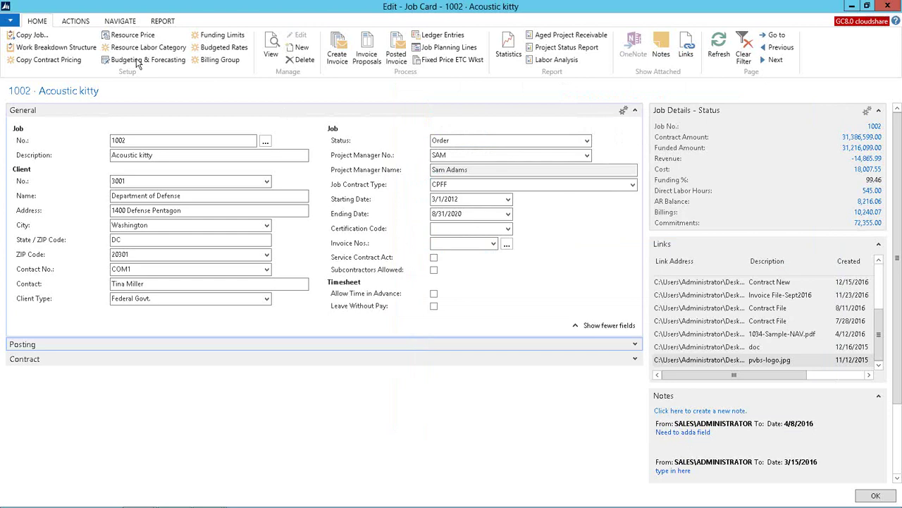
left_click(139, 60)
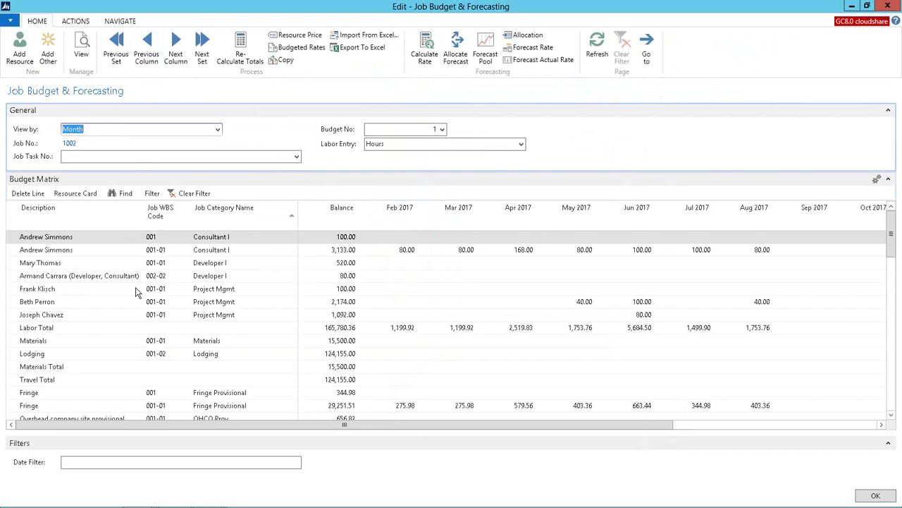
left_click(387, 251)
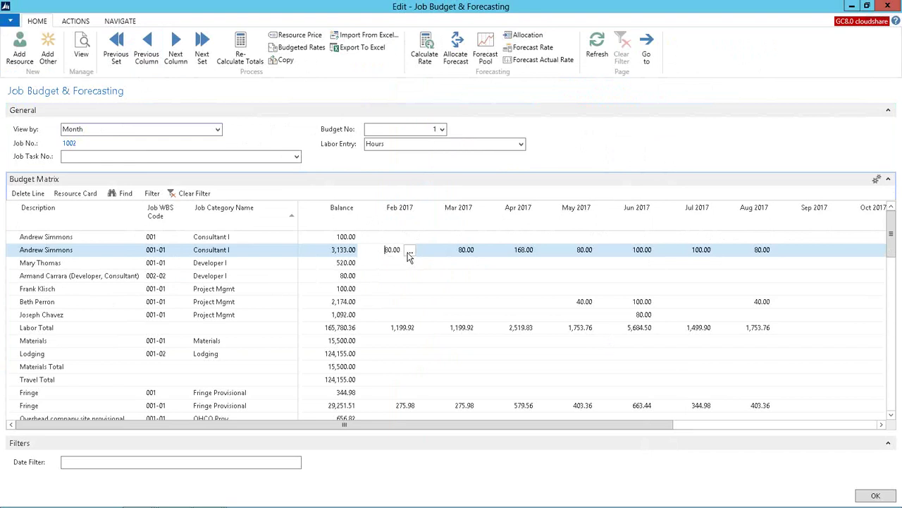
left_click(408, 251)
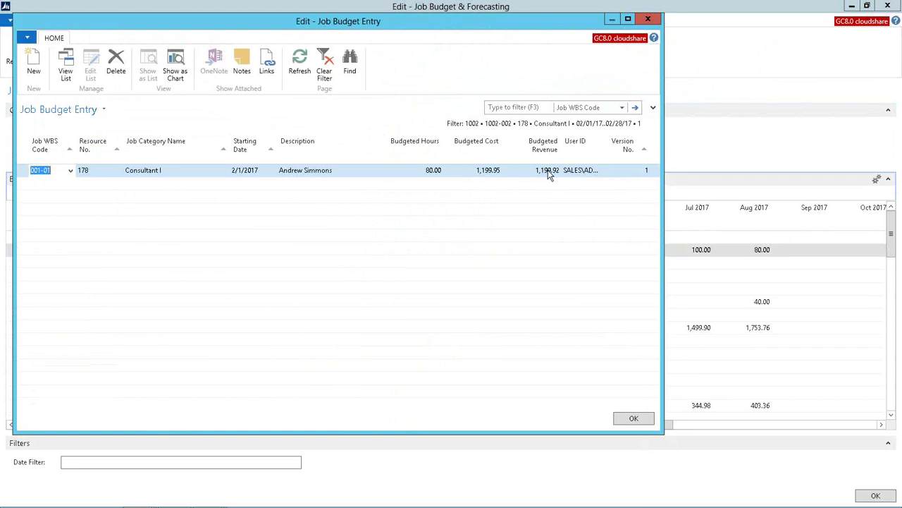
key("Escape")
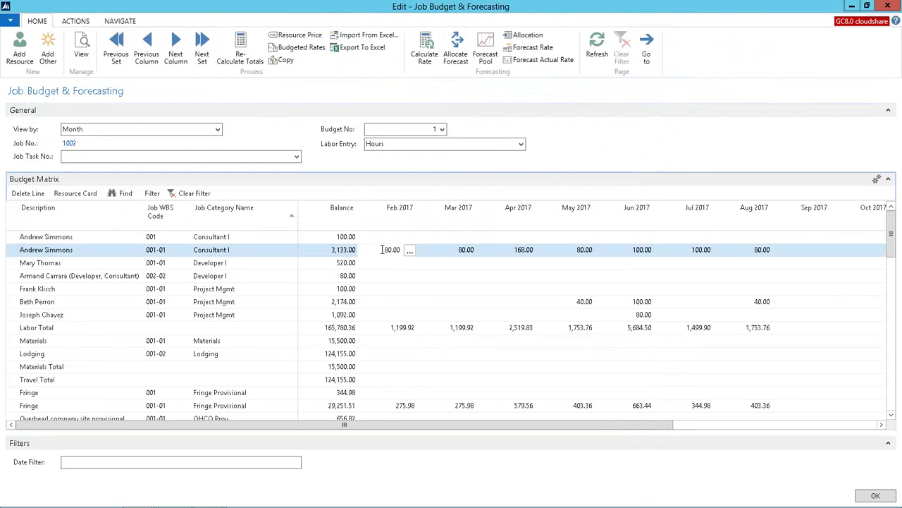
- View the budget copy options without copying anything, and examine the budget matrix lines from labor through burden and fee total
left_click(283, 61)
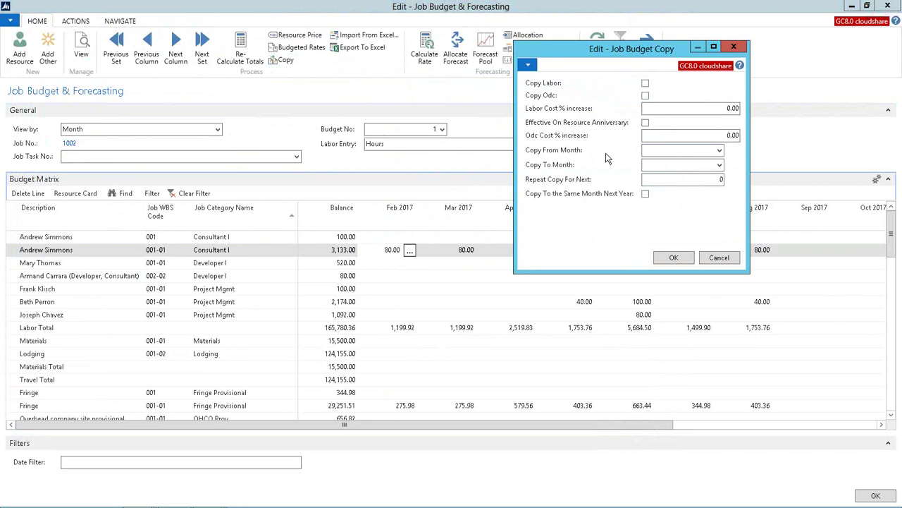
left_click(719, 257)
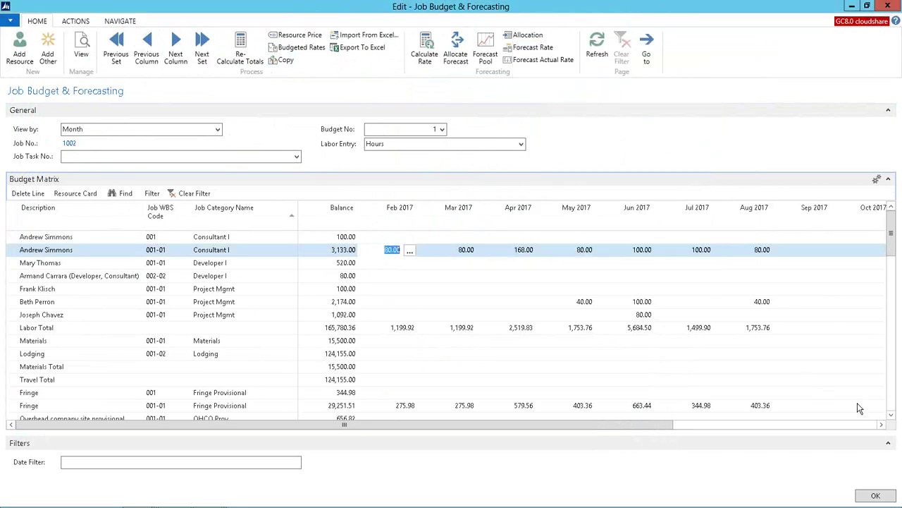
left_click(891, 416)
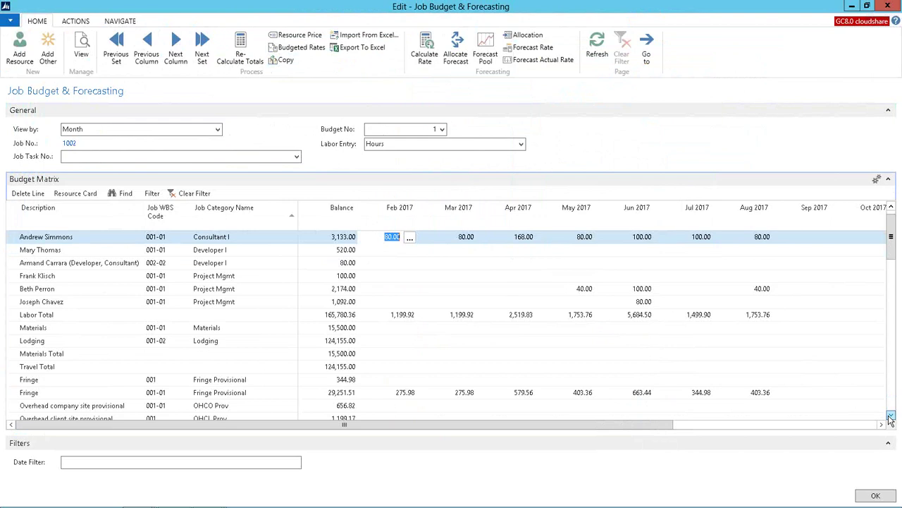
left_click(891, 417)
left_click(890, 416)
left_click(891, 416)
left_click(890, 417)
left_click(890, 417)
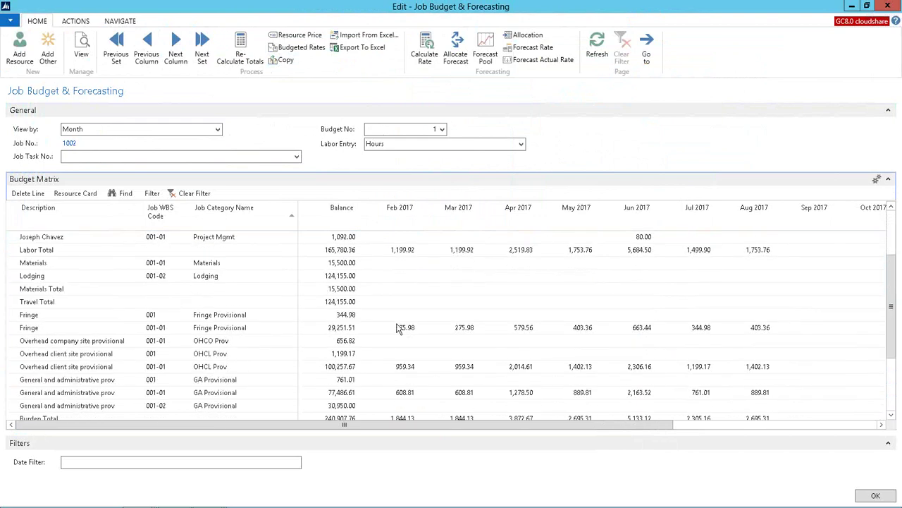
left_click(890, 417)
left_click(890, 417)
left_click(890, 416)
left_click(890, 417)
left_click(891, 416)
left_click(890, 417)
left_click(891, 417)
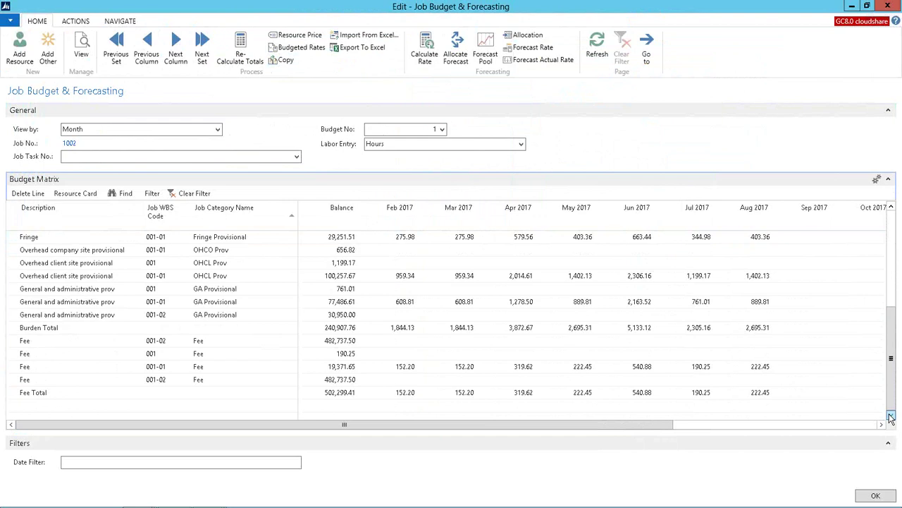
left_click(890, 277)
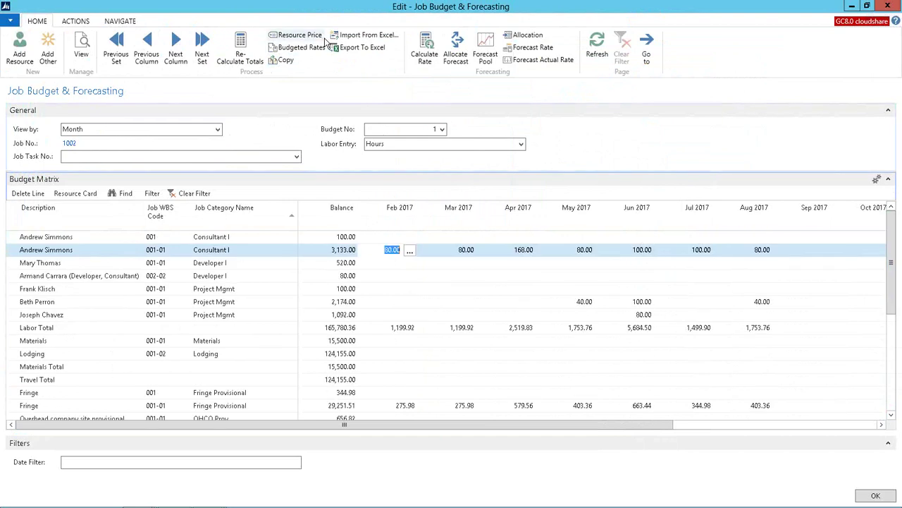
- Examine the available budget numbers for the job without changing the selection, and close the budget matrix to return to the job card
left_click(446, 131)
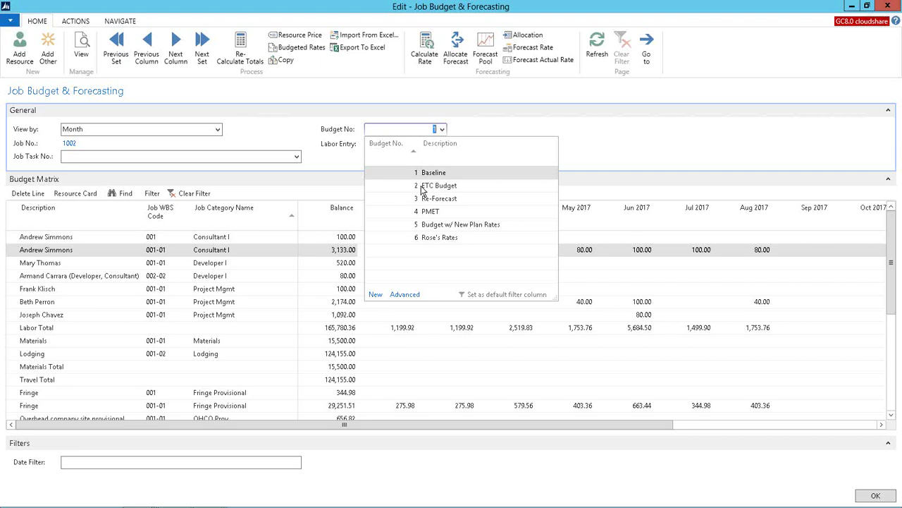
key("Escape")
key("Escape")
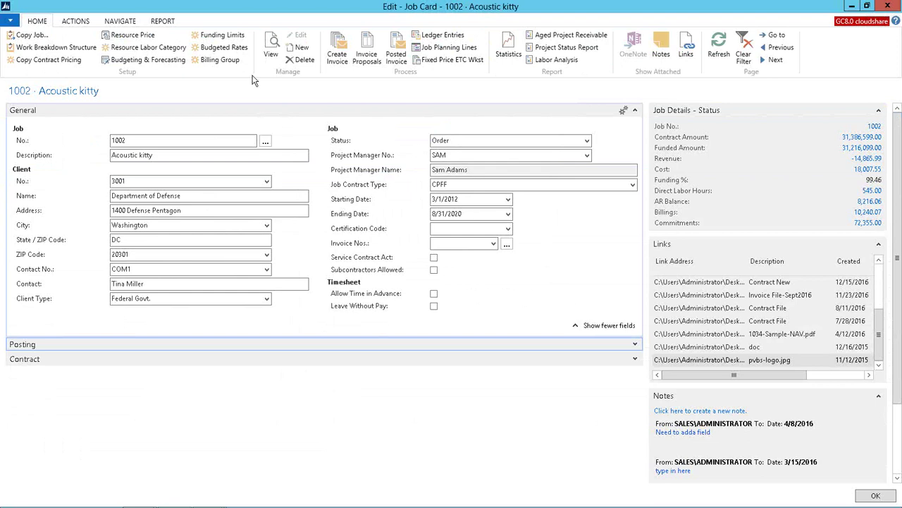
- Open the Acoustic kitty job's alerts and examine the amount-to-compare and compare-to choices of the first alert for WBS 001
left_click(74, 21)
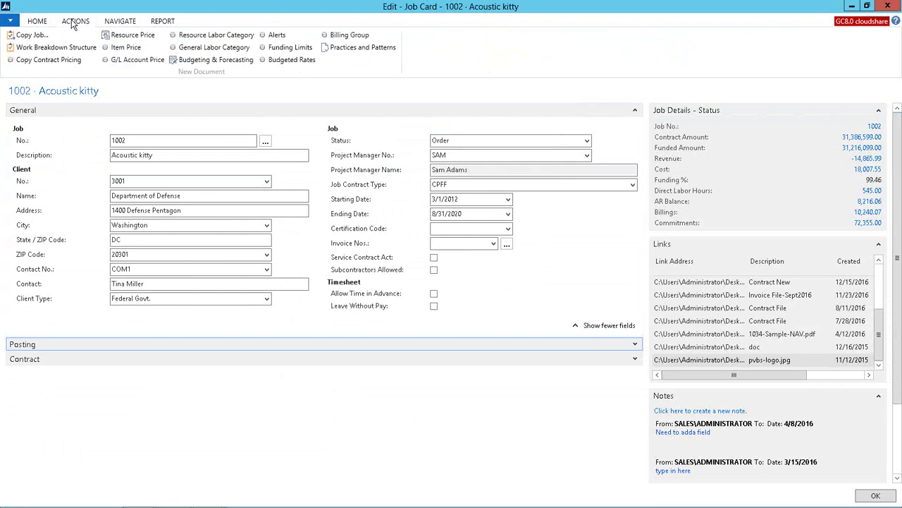
left_click(277, 35)
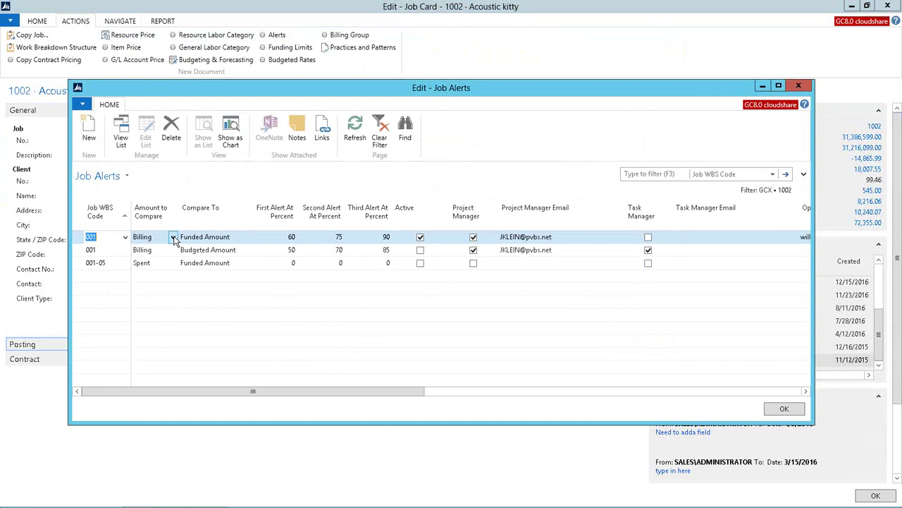
left_click(173, 238)
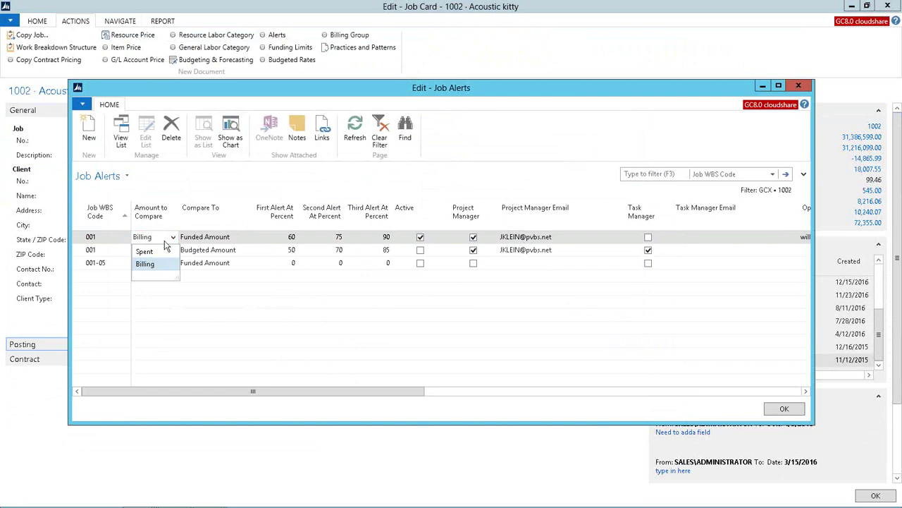
left_click(204, 239)
left_click(244, 238)
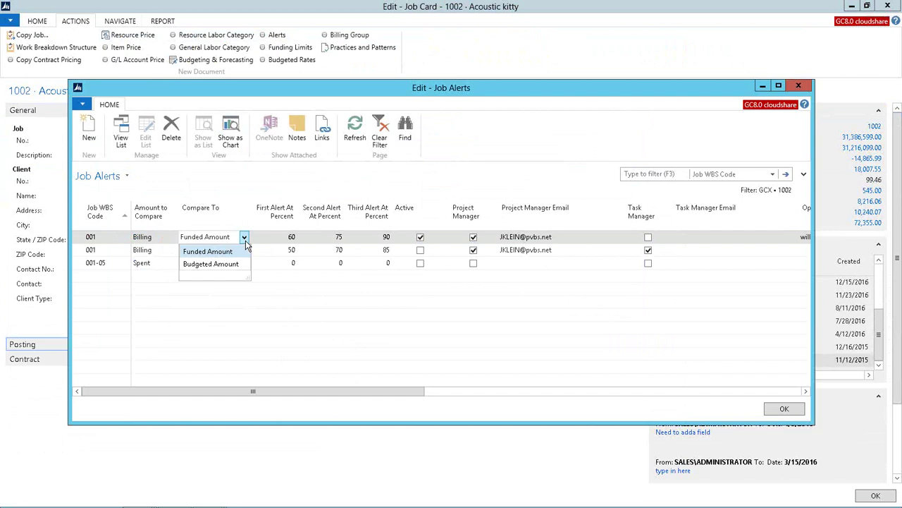
left_click(243, 239)
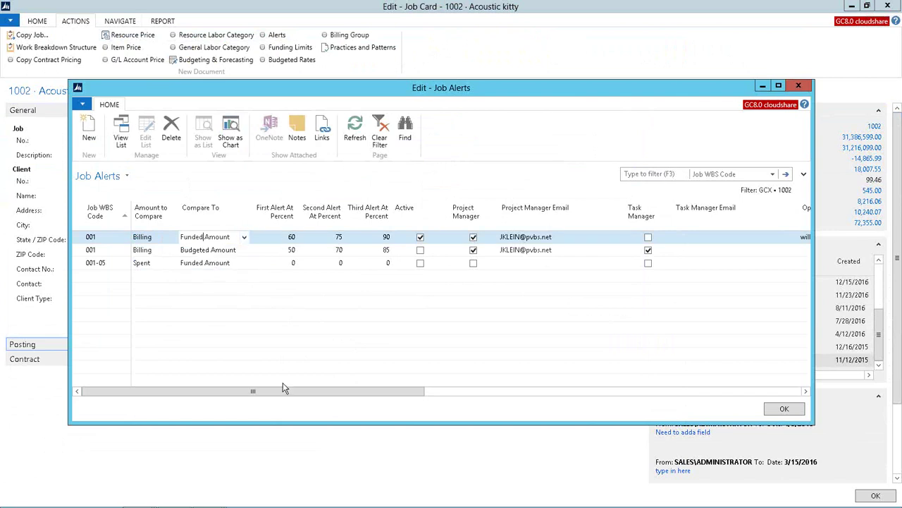
- Examine the manager, optional recipient and CC email columns of the job alerts, and close the alerts and the job card
left_click_drag(284, 392, 306, 396)
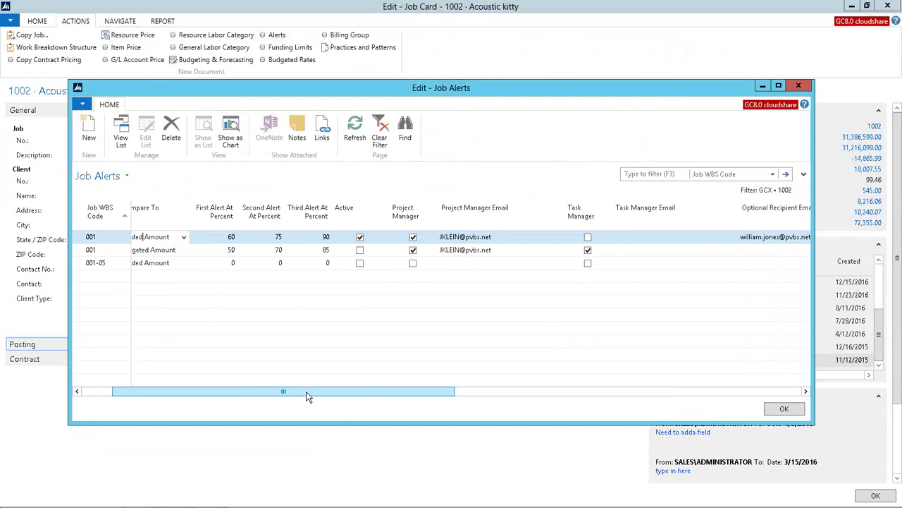
left_click_drag(306, 396, 350, 393)
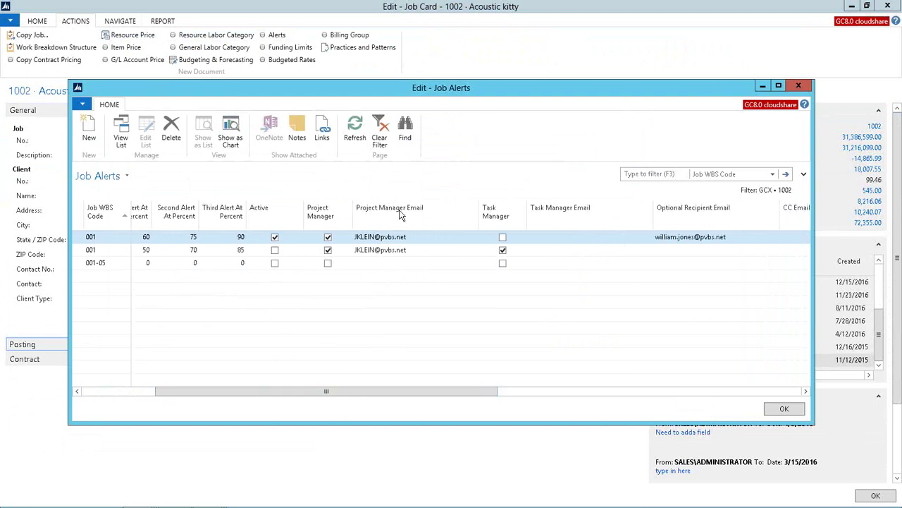
left_click_drag(393, 393, 572, 392)
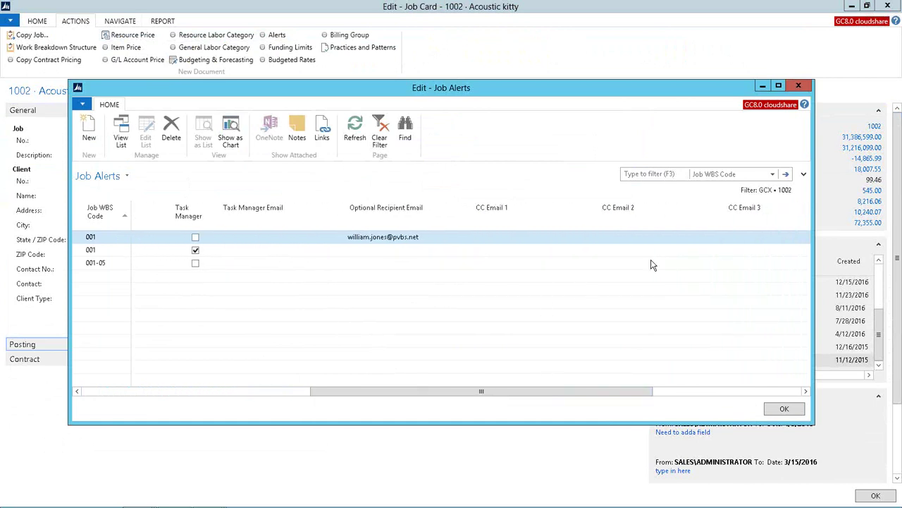
mouse_move(705, 250)
key("Escape")
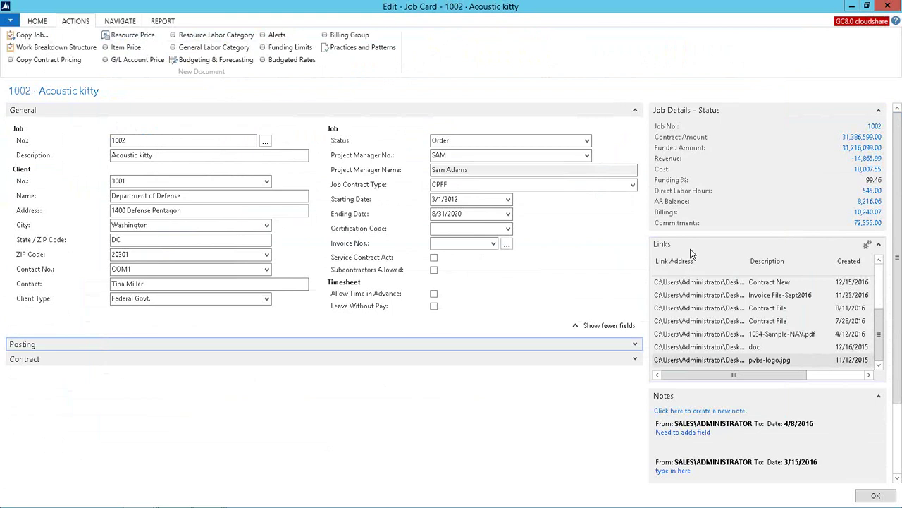
key("Escape")
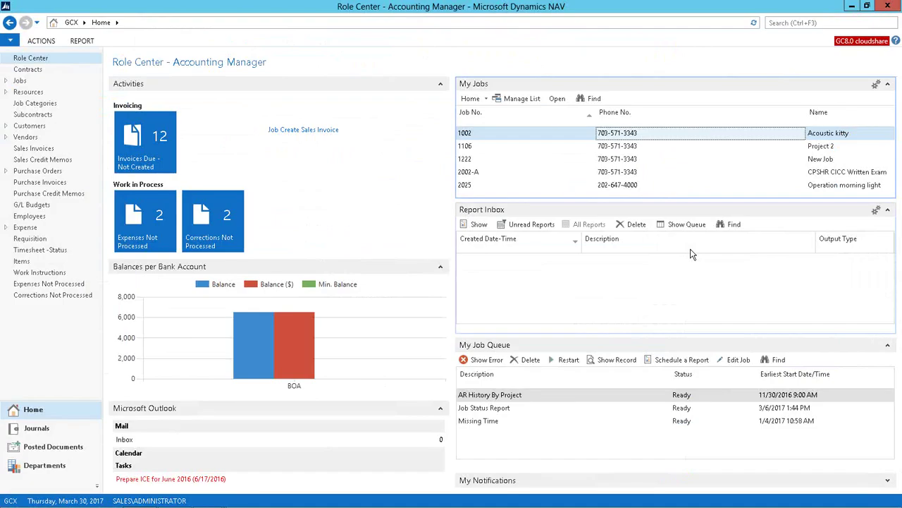
- Switch to the Timesheet page in Internet Explorer and examine the personal time off request form, cancelling it without saving
left_click(176, 498)
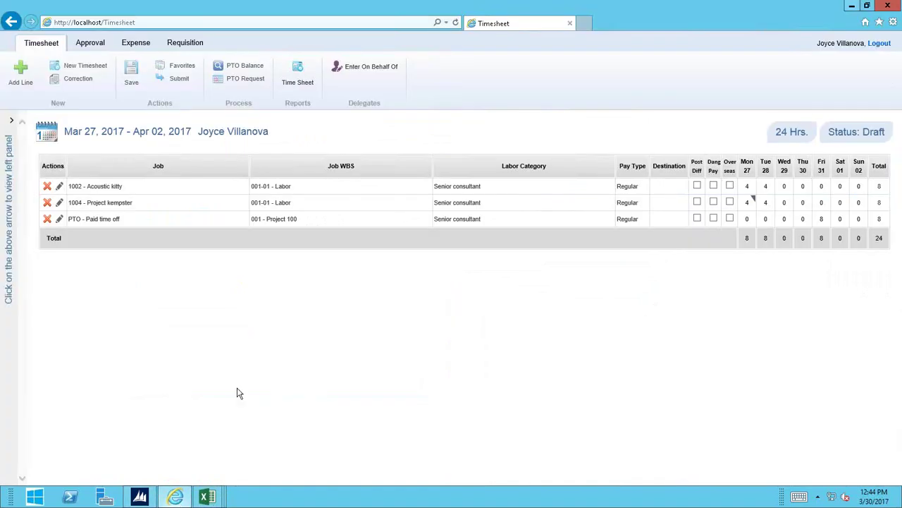
mouse_move(750, 214)
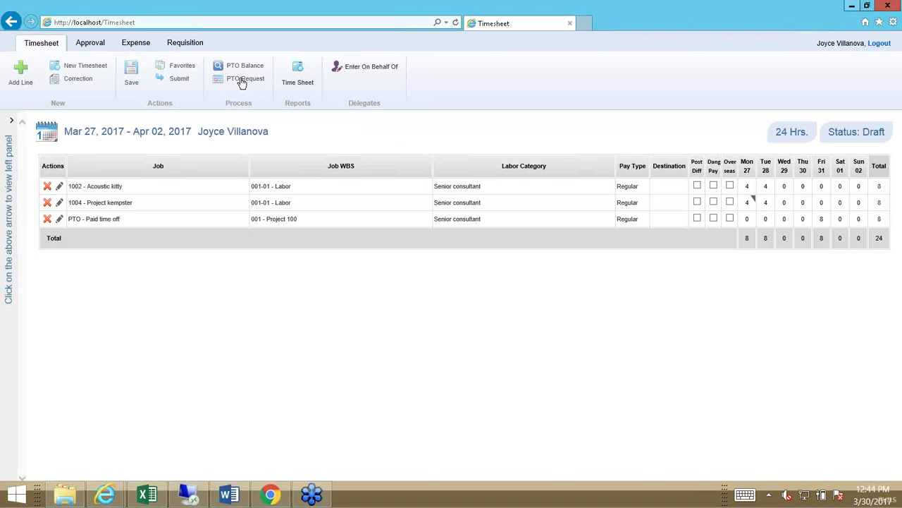
left_click(241, 80)
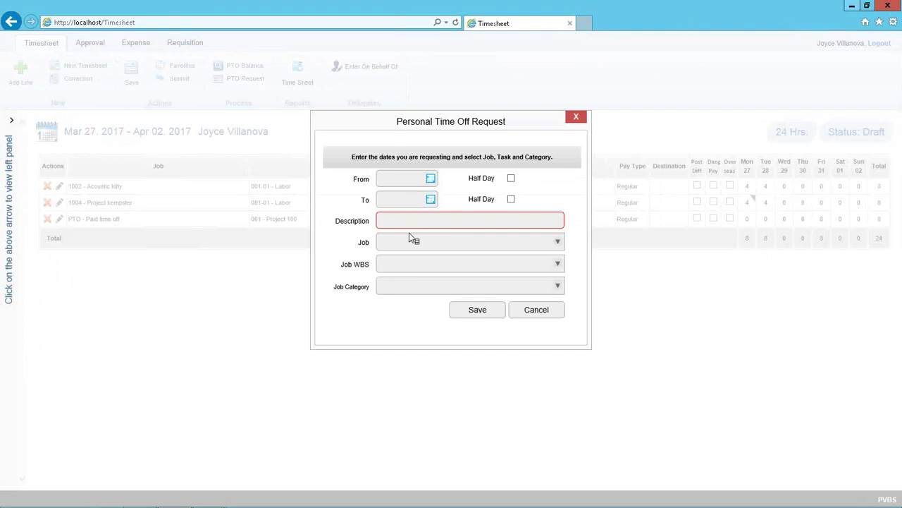
left_click(529, 309)
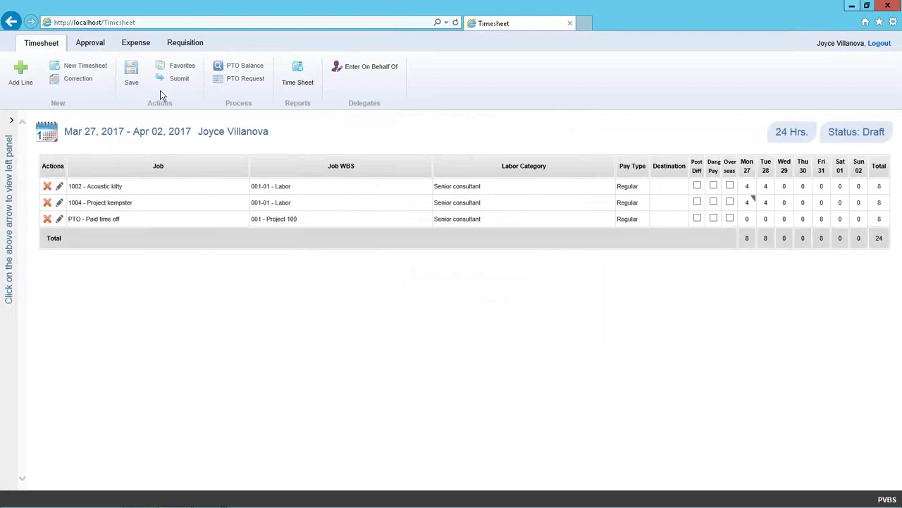
- Open the favorite timesheet lines, examine the jobs available to add and the listed favorites, and close the dialog without changes
left_click(182, 70)
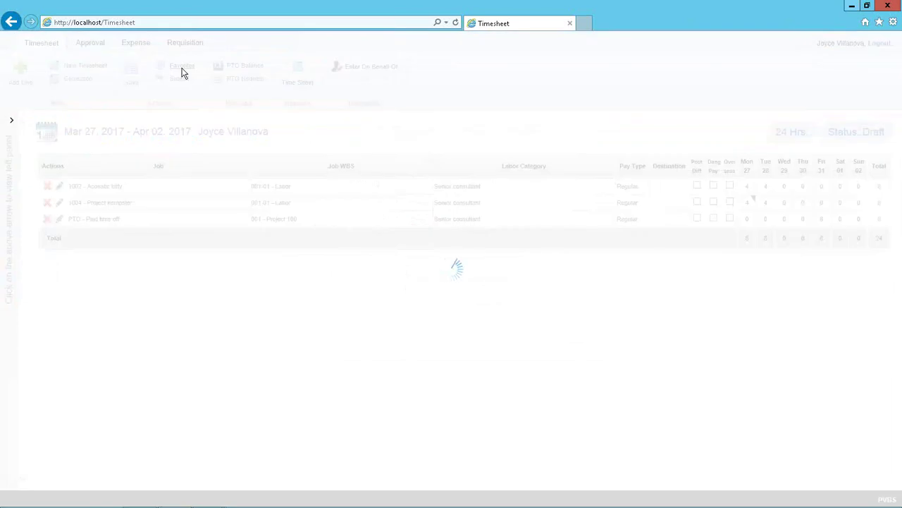
left_click(553, 156)
mouse_move(553, 195)
left_mouse_down()
mouse_move(552, 215)
mouse_move(553, 182)
left_mouse_up()
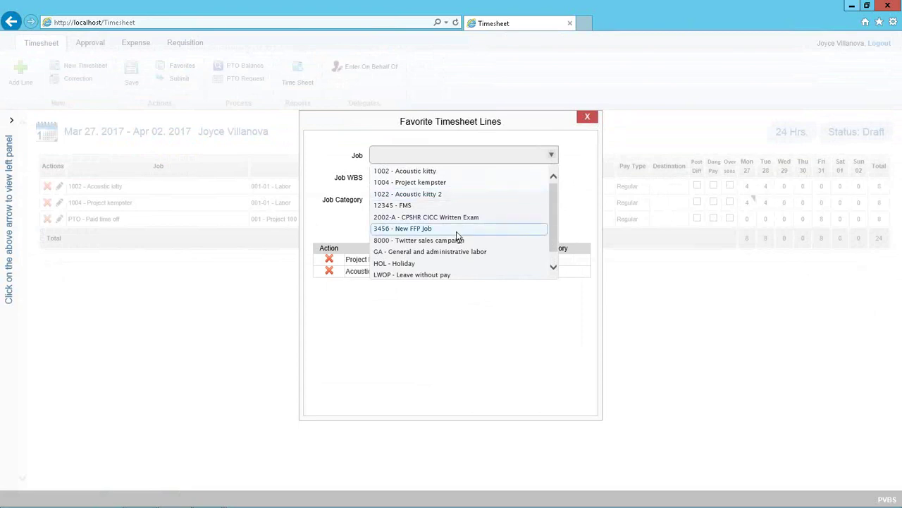
left_click(575, 201)
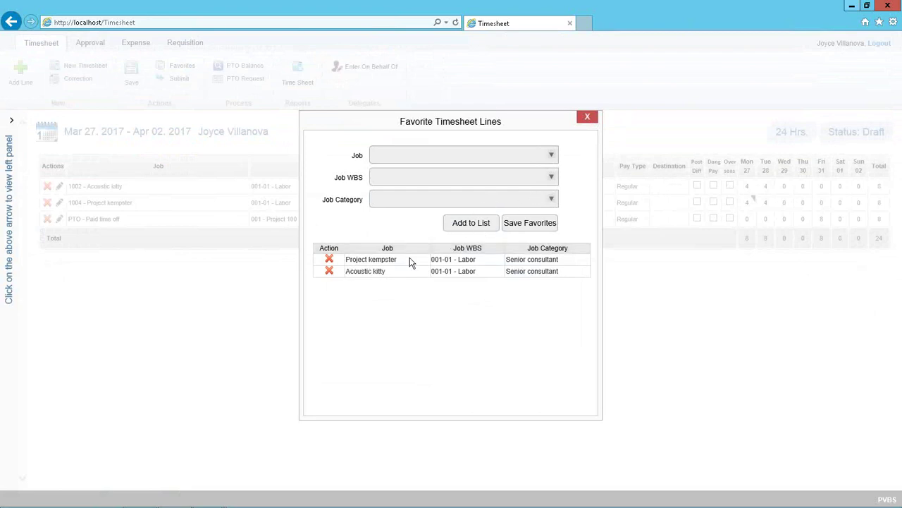
left_click(553, 154)
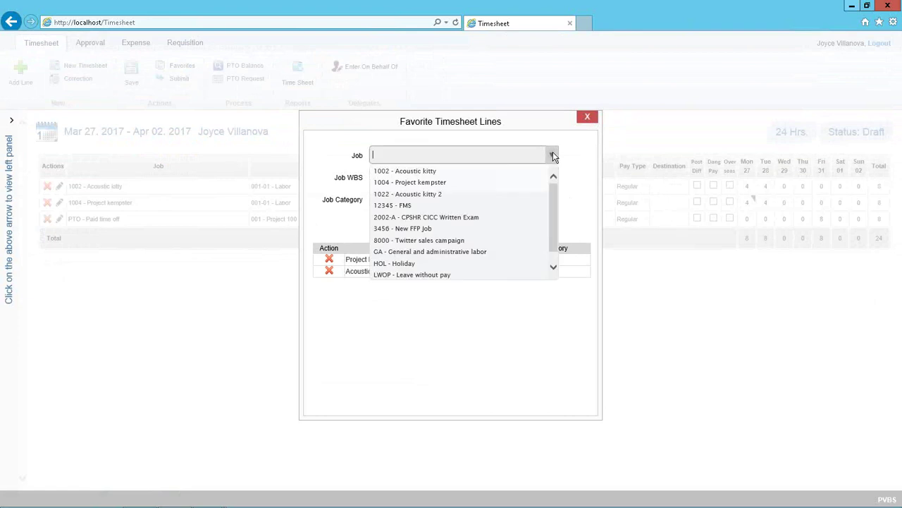
left_click(349, 237)
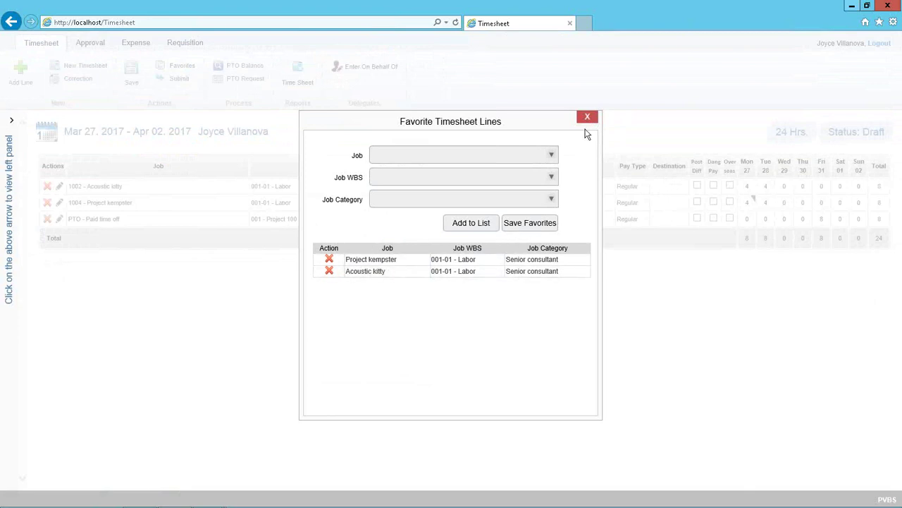
left_click(586, 118)
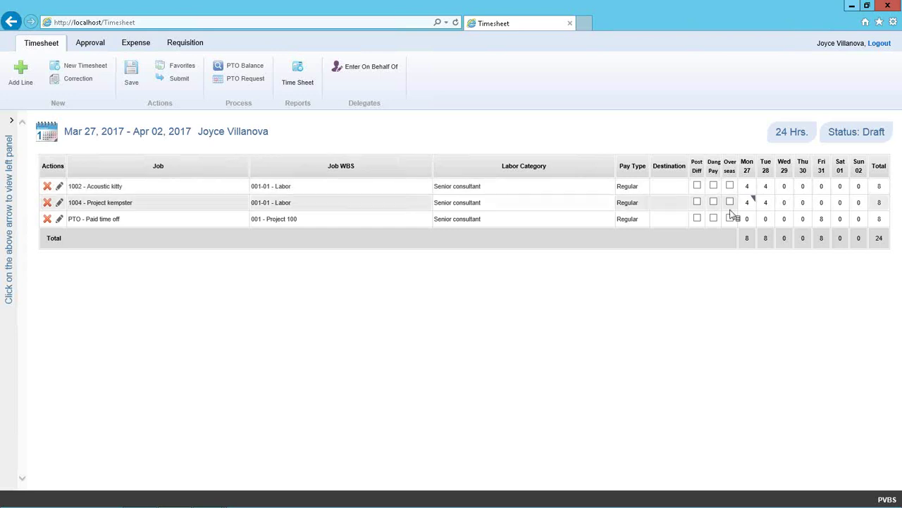
- Enter 8 hours for the Acoustic kitty job on Wednesday, March 29
right_click(787, 189)
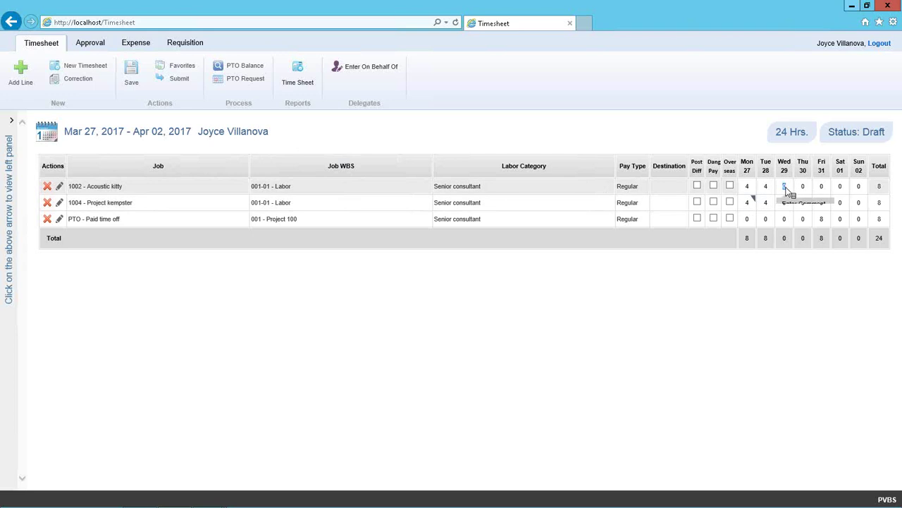
type("8")
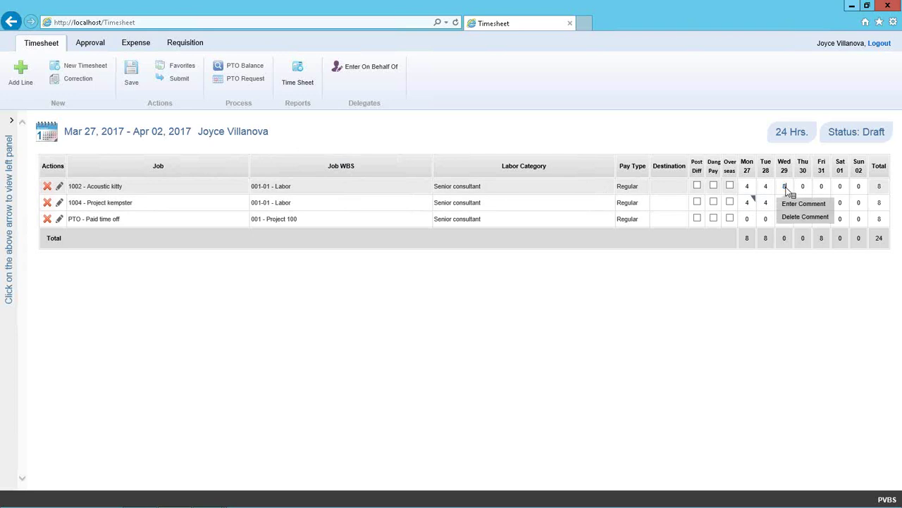
left_click(787, 203)
right_click(788, 206)
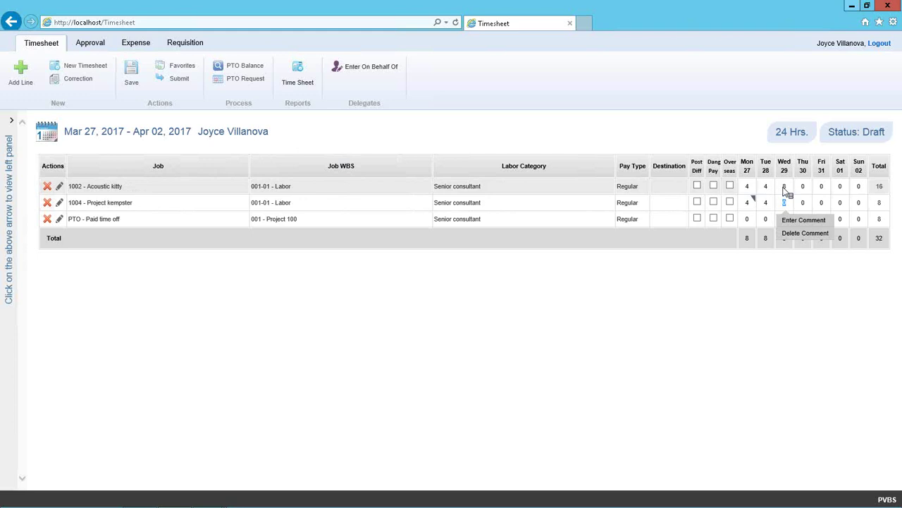
- Add the comment "type in here" to the Acoustic kitty job's Wednesday entry and save the timesheet
right_click(787, 189)
left_click(789, 204)
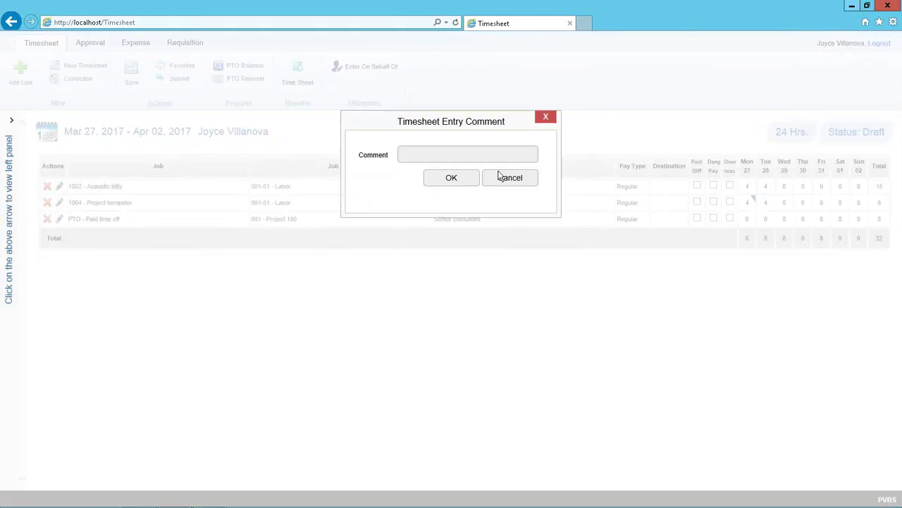
left_click(461, 161)
type("type in here")
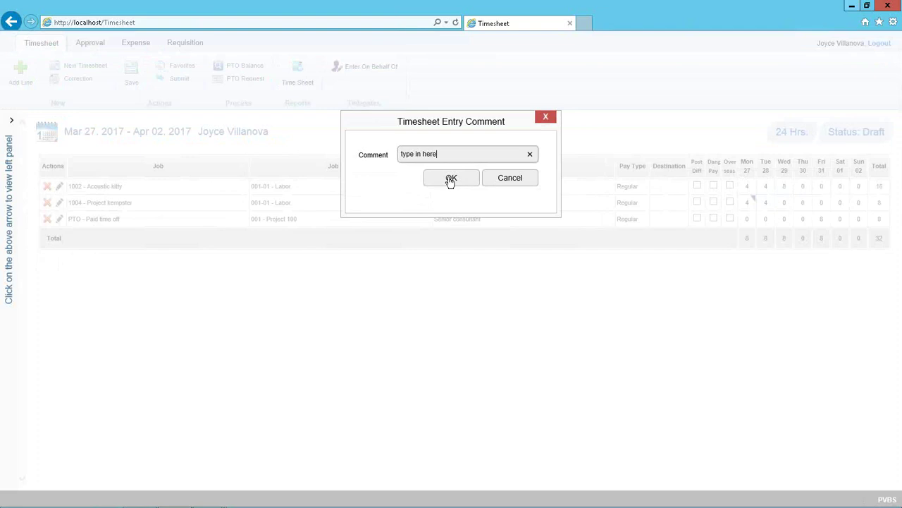
left_click(451, 177)
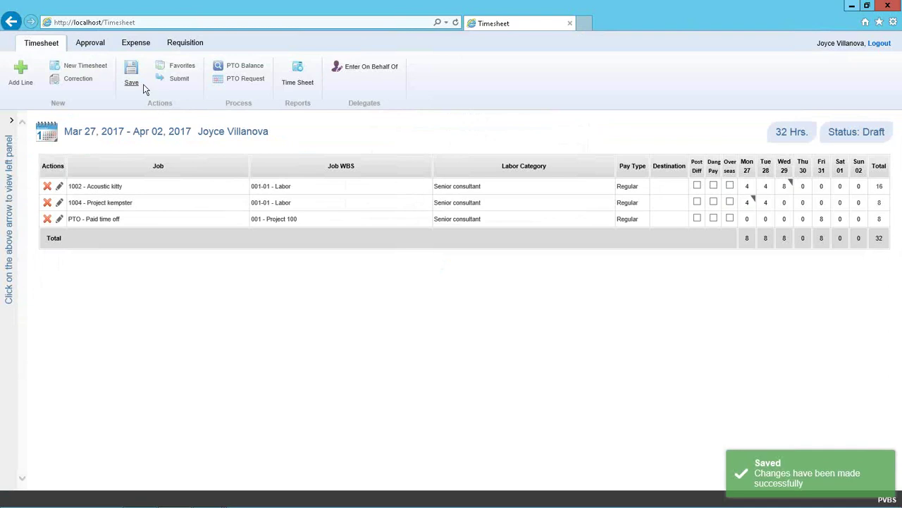
- Set the Project kempster hours for Tuesday, March 28 to 0, giving "Took PTO" as the reason for change
right_click(768, 203)
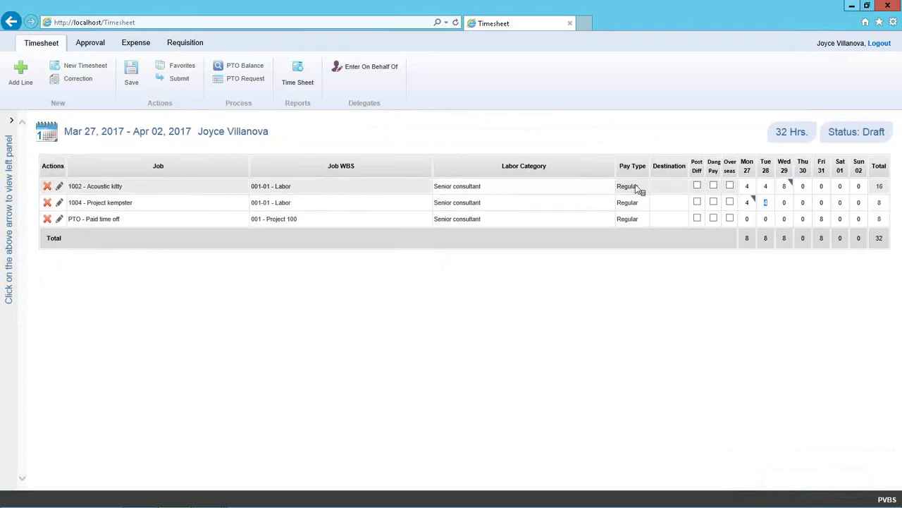
type("0")
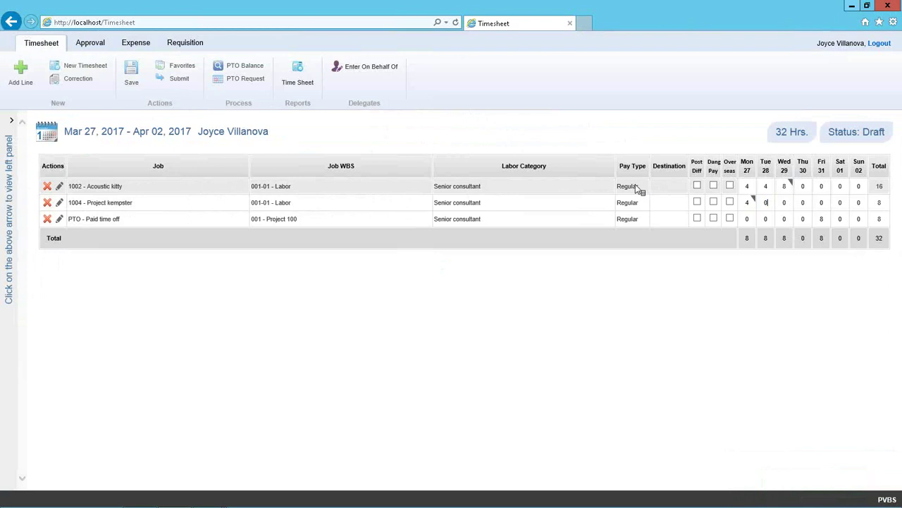
left_click(763, 220)
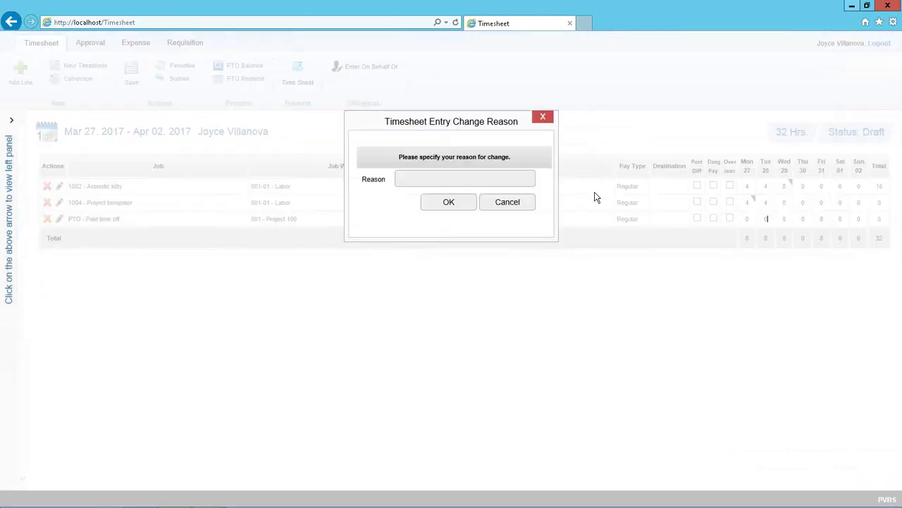
left_click(436, 178)
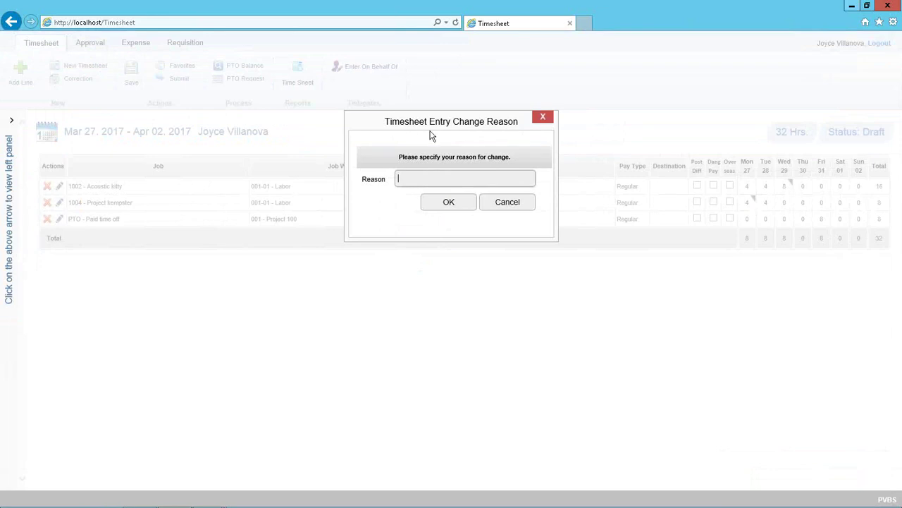
type("Took PTO")
left_click(449, 202)
- Enter 4 hours on the Paid time off line for Tuesday, March 28 and save the timesheet
type("4")
key("Tab")
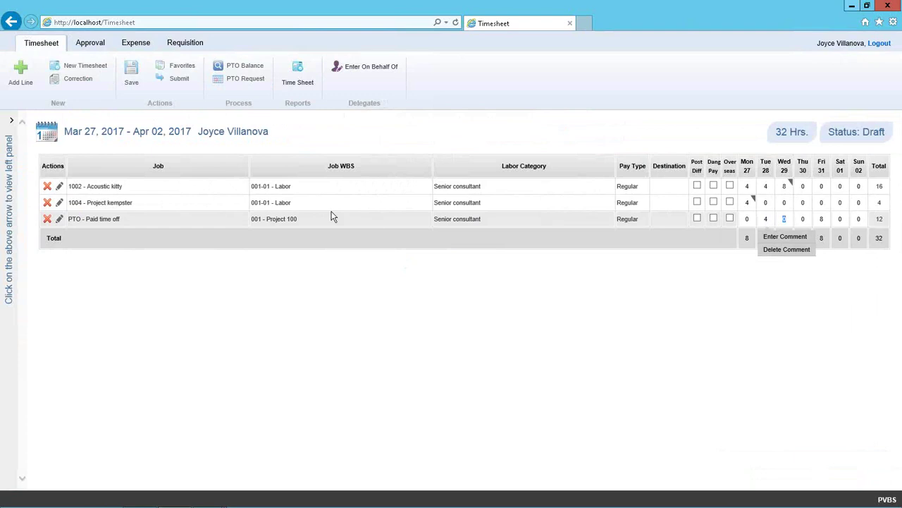
left_click(131, 74)
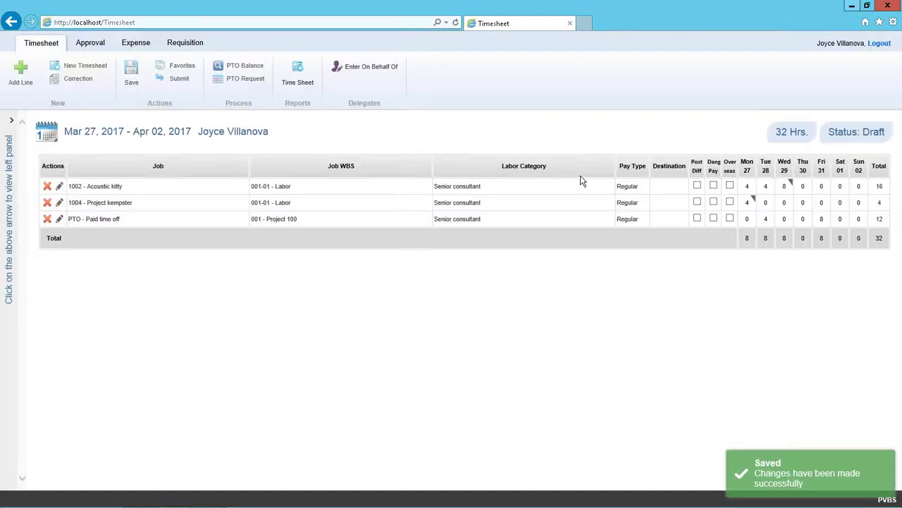
- Try to save 8 hours for Project kempster on Friday, March 31, and examine the validation message on that entry
right_click(823, 201)
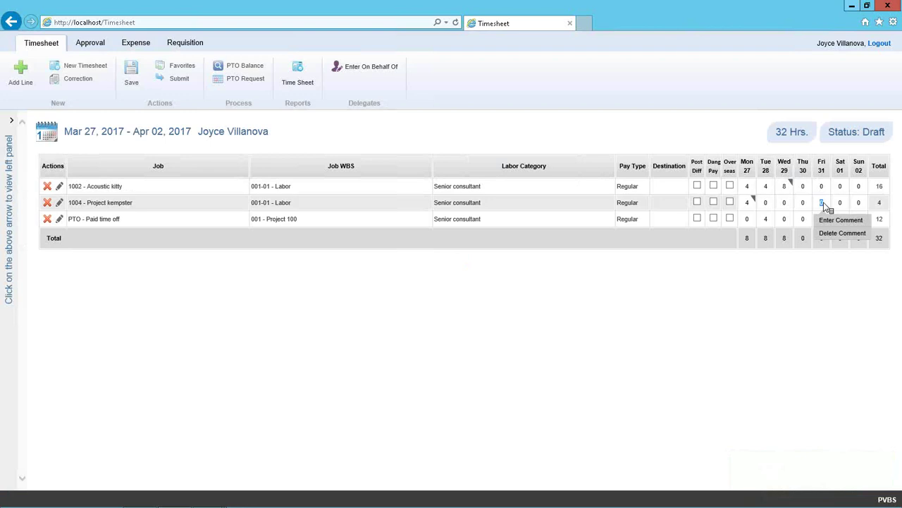
left_click(823, 205)
type("8")
key("Tab")
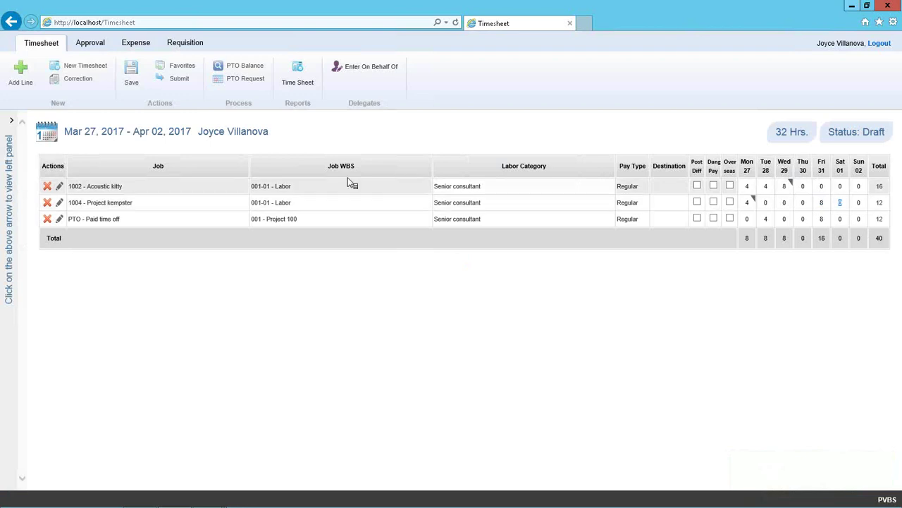
left_click(133, 83)
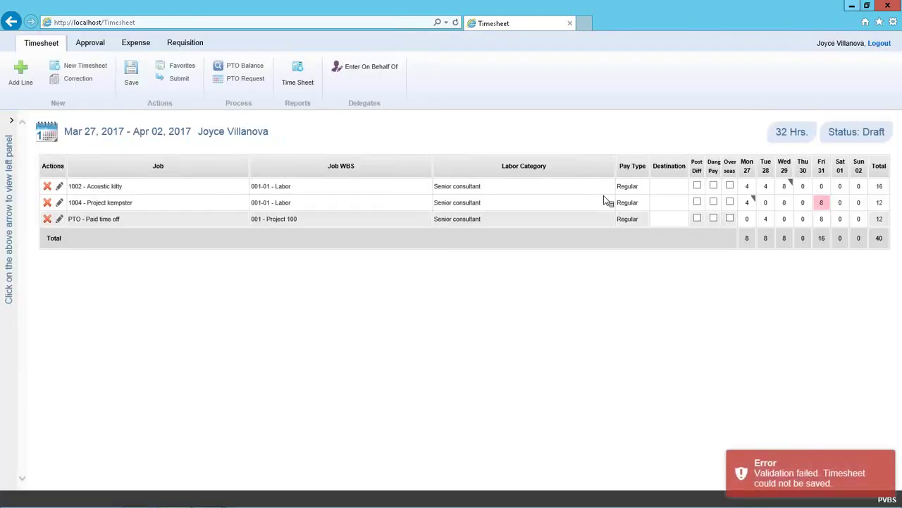
mouse_move(824, 208)
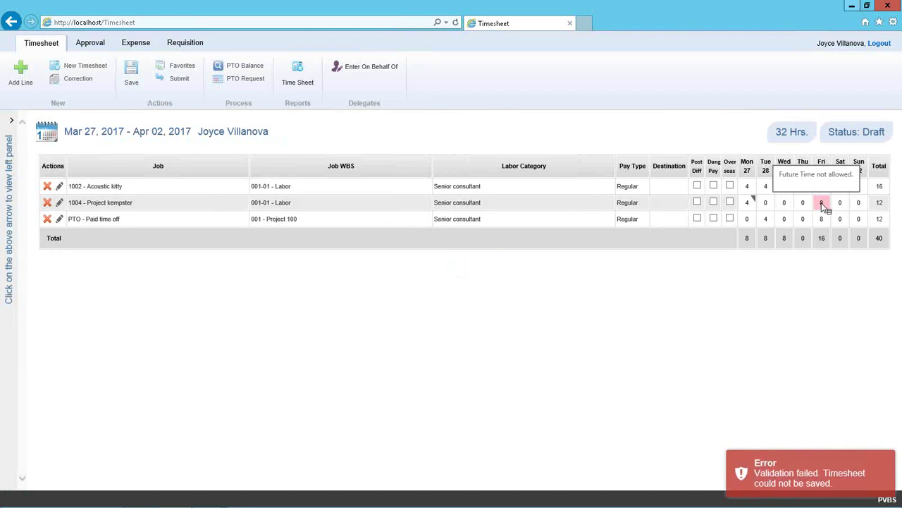
- Reset the Project kempster hours for Friday, March 31 to 0 and save the timesheet
right_click(825, 206)
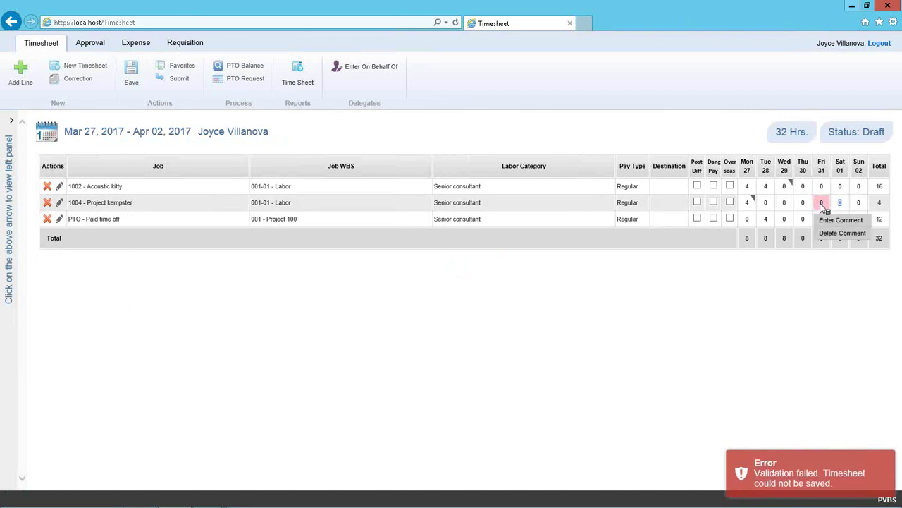
left_click(786, 220)
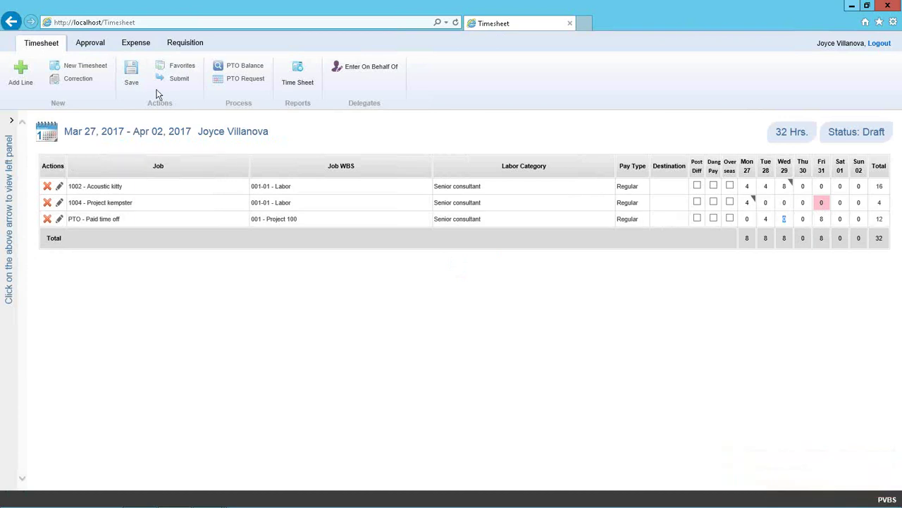
left_click(132, 78)
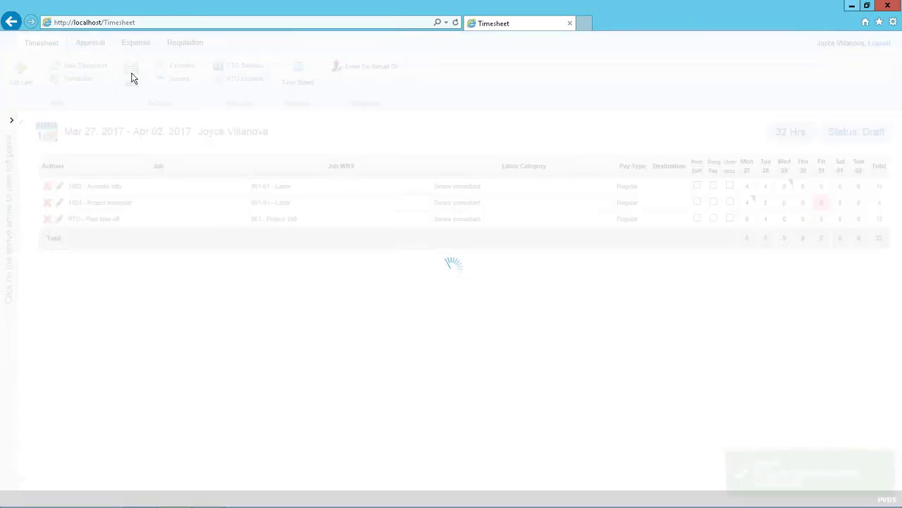
- Open the timesheet's submission certification, read it and cancel without submitting
left_click(180, 79)
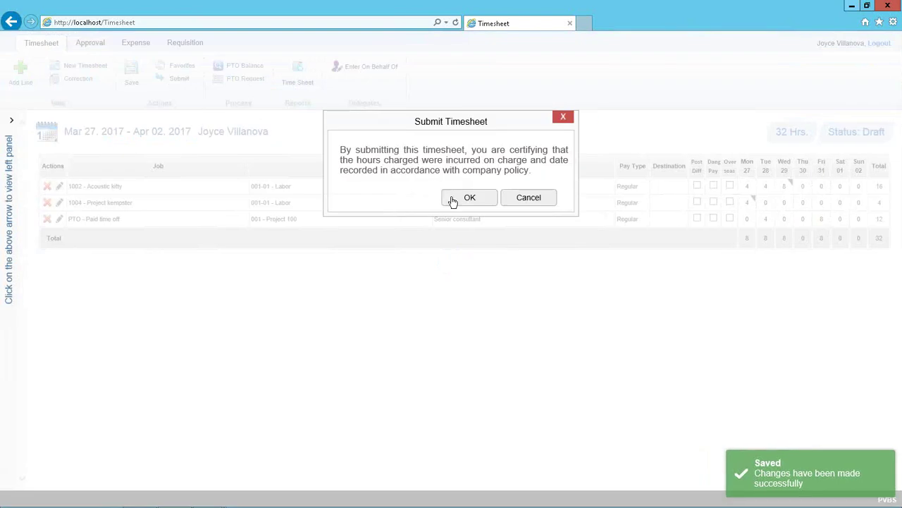
left_click(517, 201)
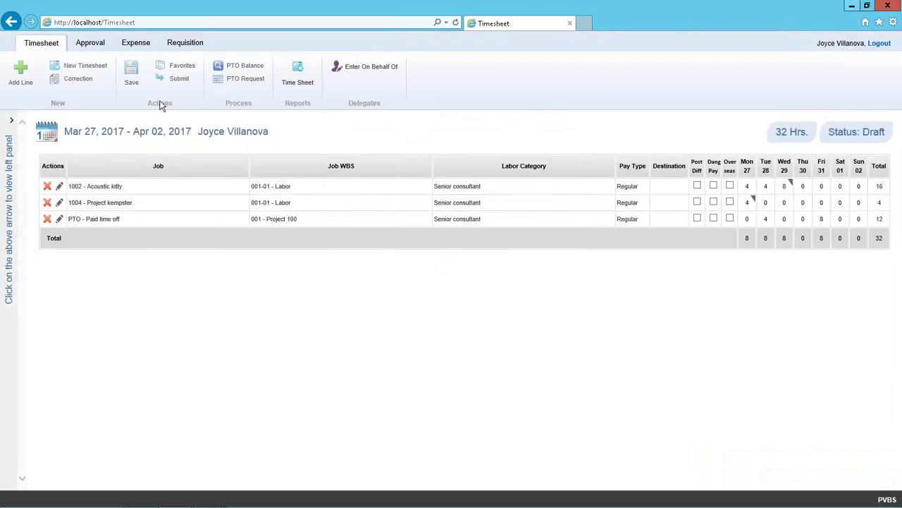
- Create a new expense report dated March 23 to March 28, 2017 with the description "Visit new clients"
left_click(132, 45)
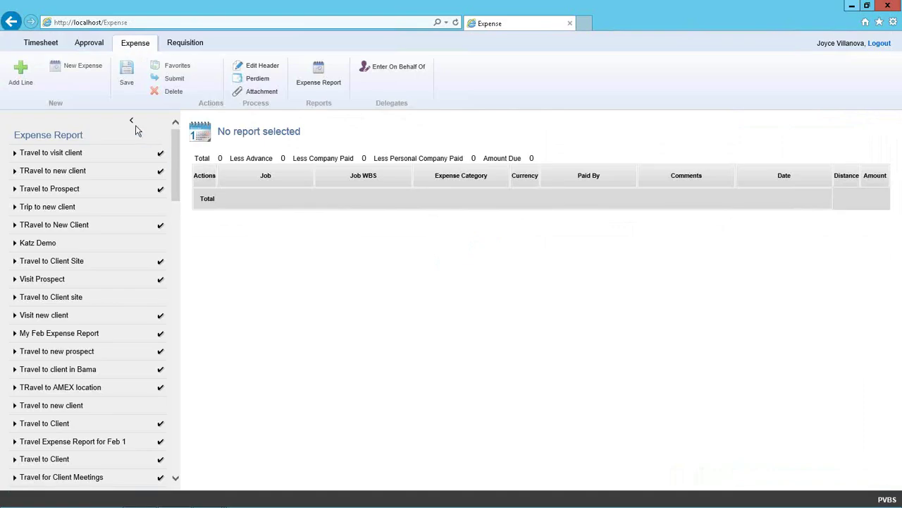
left_click(131, 121)
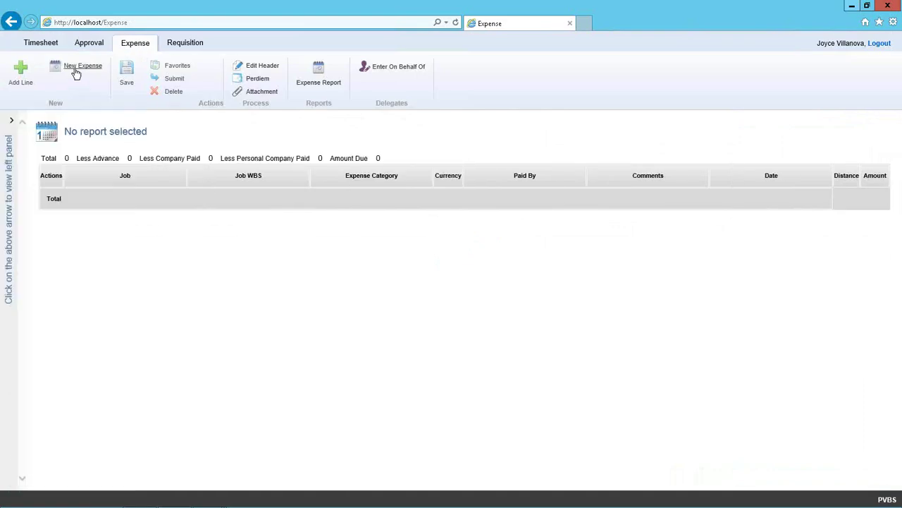
left_click(77, 66)
left_click(455, 154)
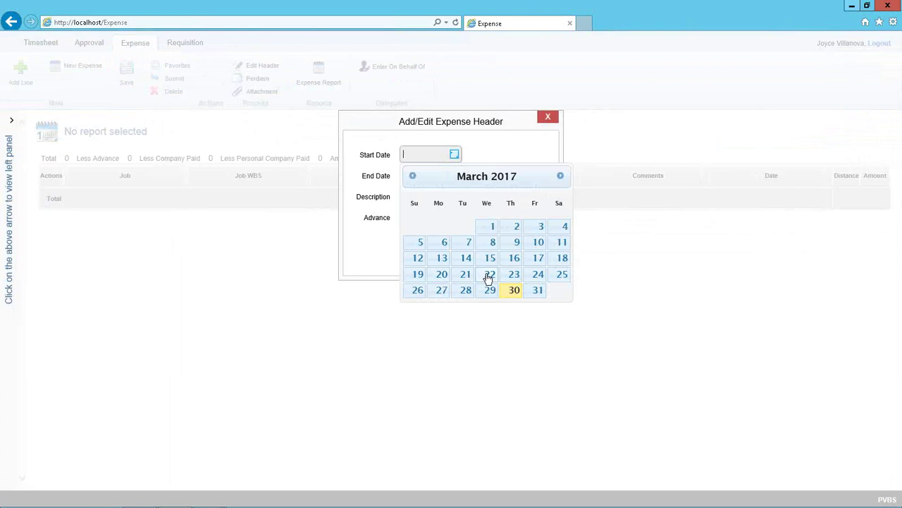
left_click(513, 278)
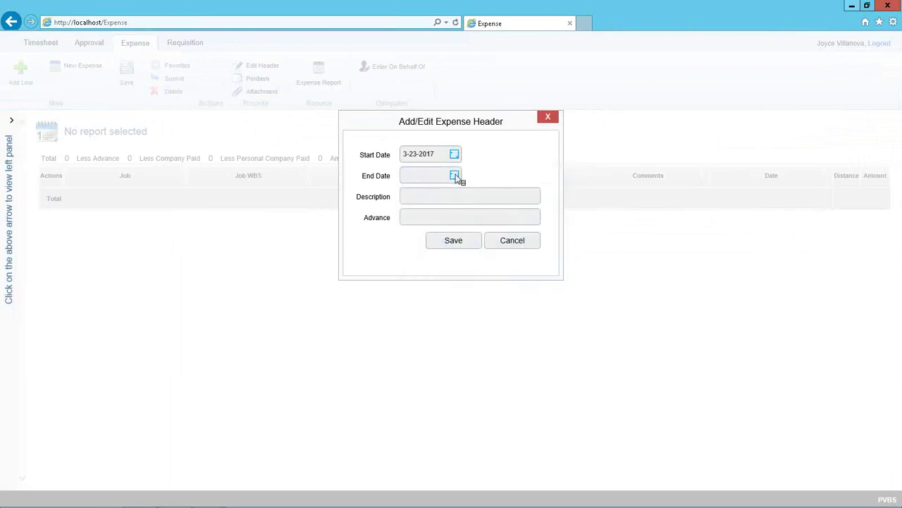
left_click(455, 175)
left_click(463, 312)
left_click(426, 202)
left_click(480, 246)
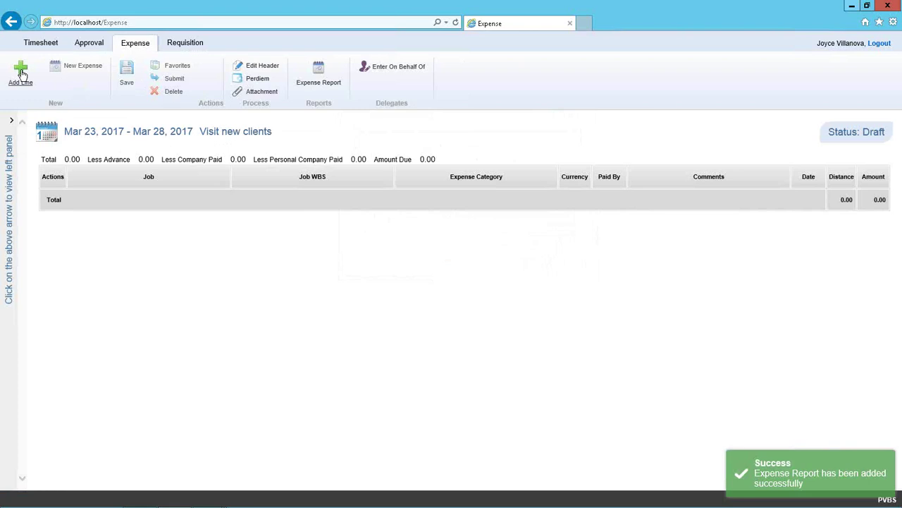
- Start the Perdiem Wizard for the expense report and set the location to state AL, destination ABBEVILLE, HENRY COUNTY
left_click(257, 82)
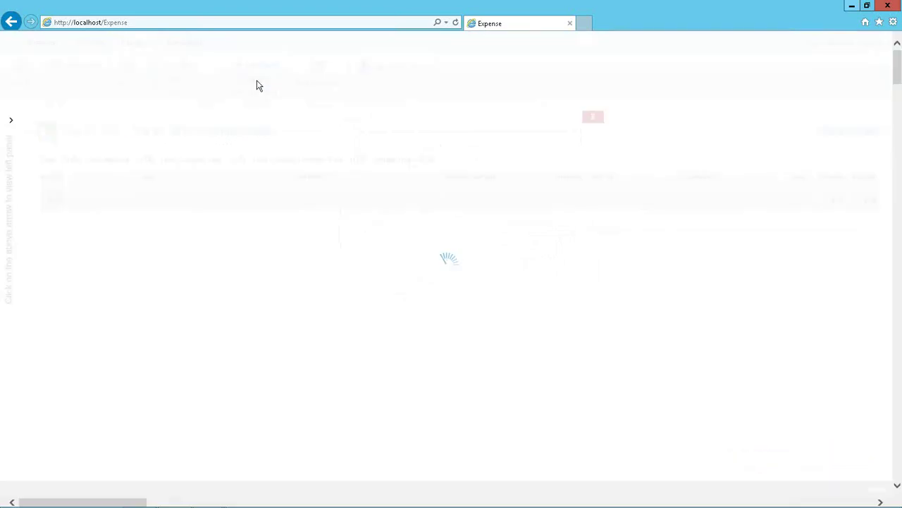
type("AL")
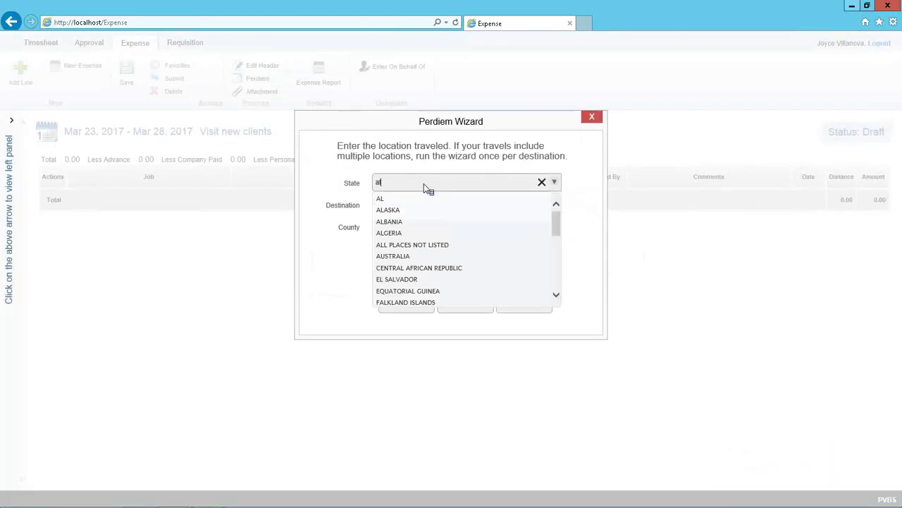
key("Return")
key("Tab")
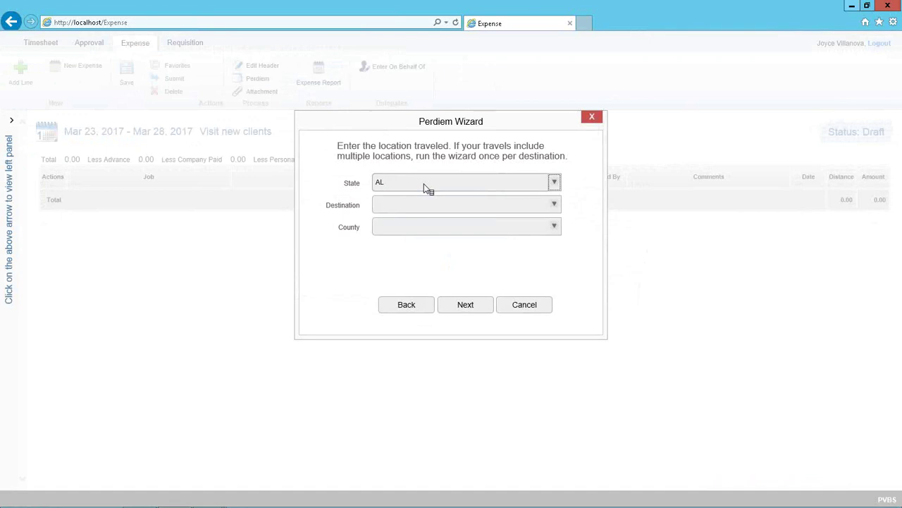
type("abb")
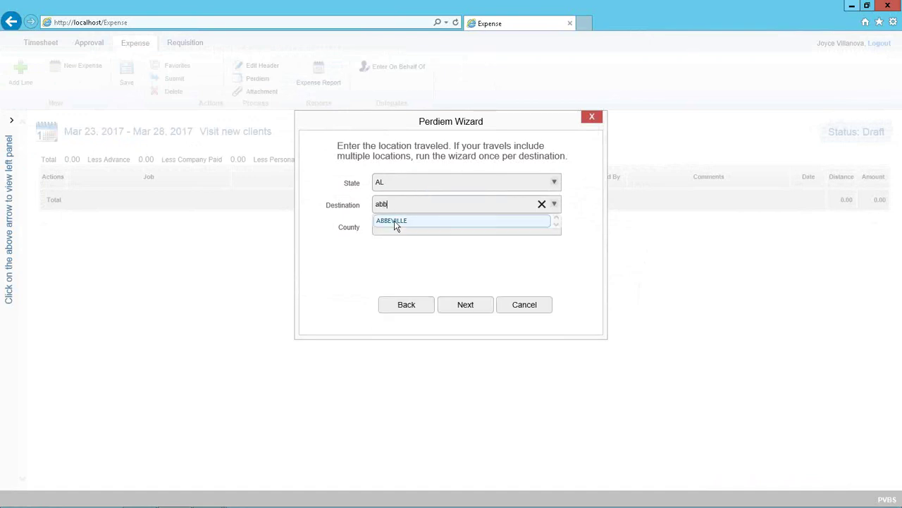
left_click(394, 224)
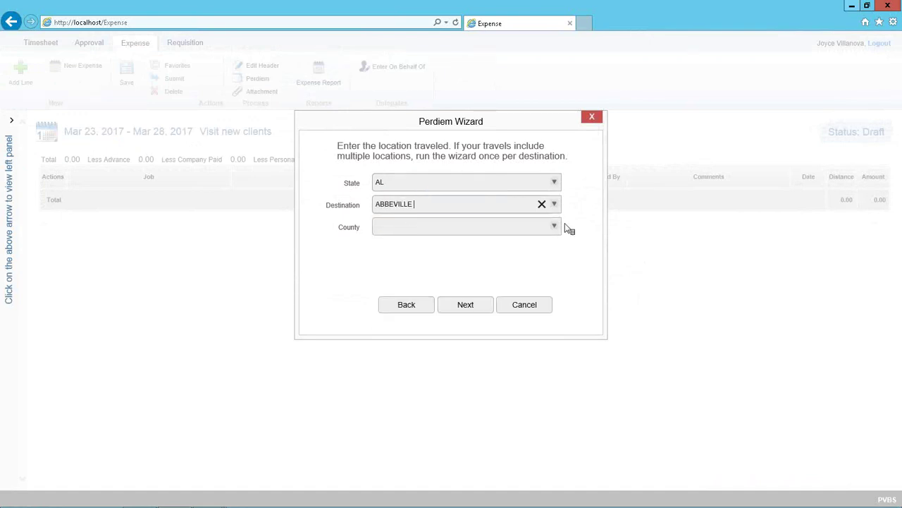
left_click(555, 227)
left_click(425, 245)
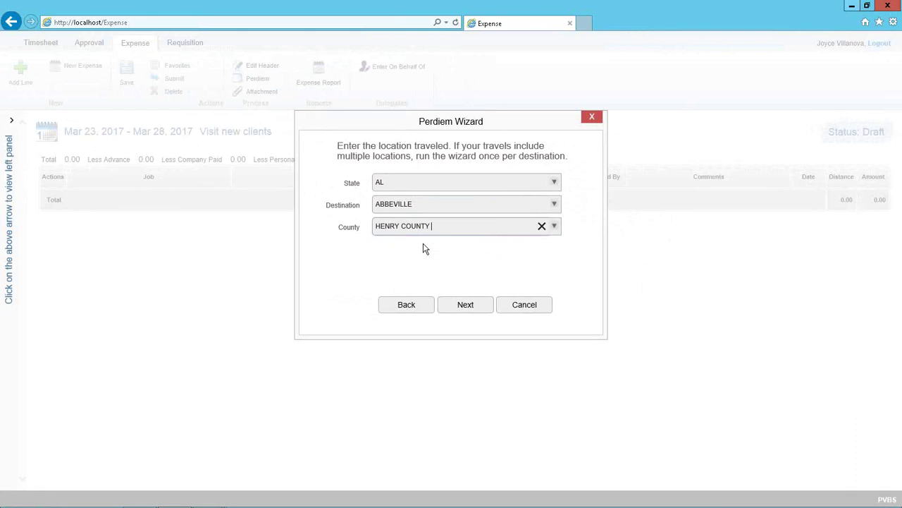
left_click(459, 300)
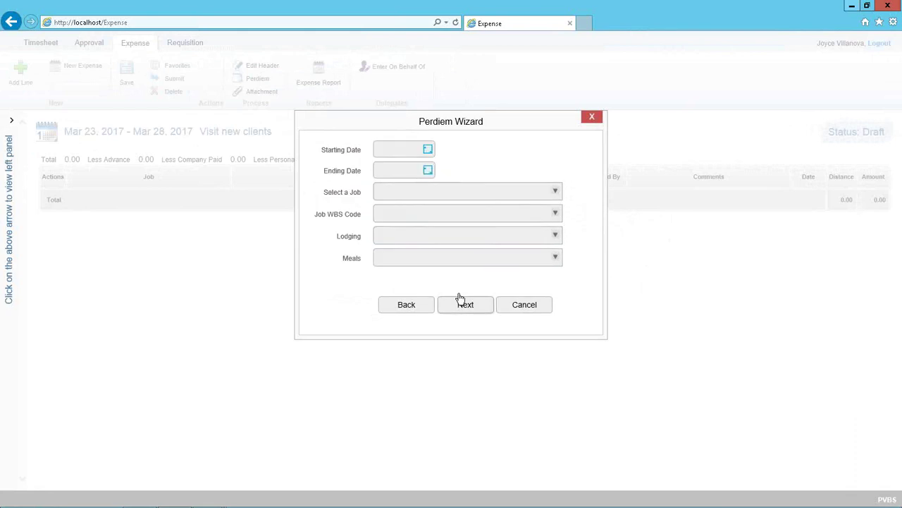
- Set the per diem travel dates to 3-23-2017 through 3-28-2017 and choose job 1004 - Project kempster
left_click(427, 151)
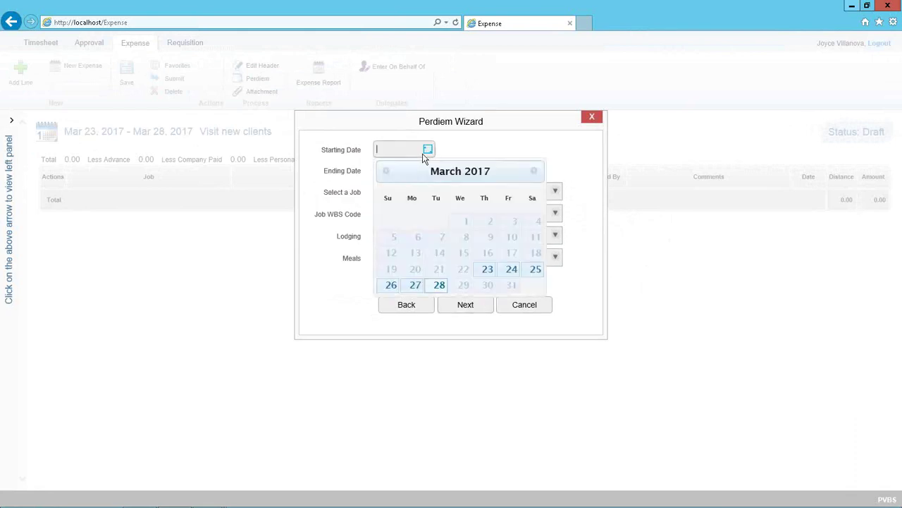
left_click(485, 271)
left_click(438, 307)
type("ap")
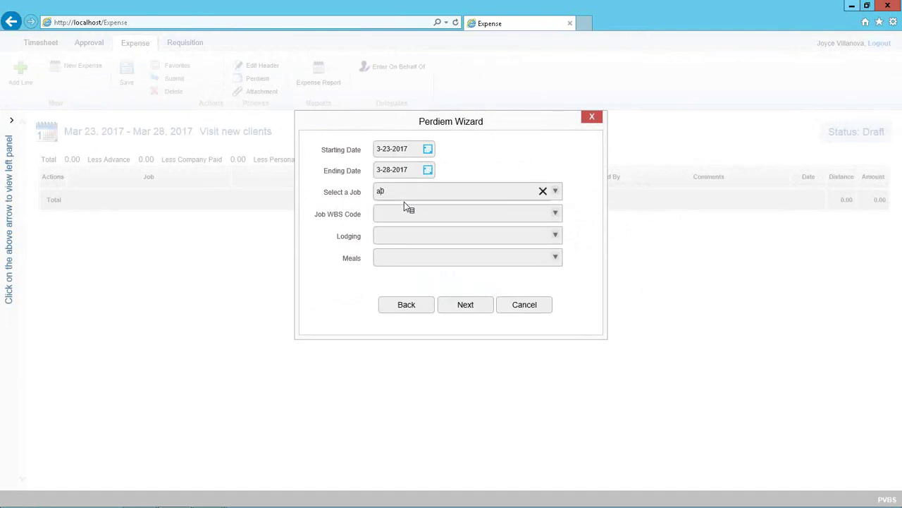
key("BackSpace")
key("BackSpace")
key("BackSpace")
type("1")
key("Down")
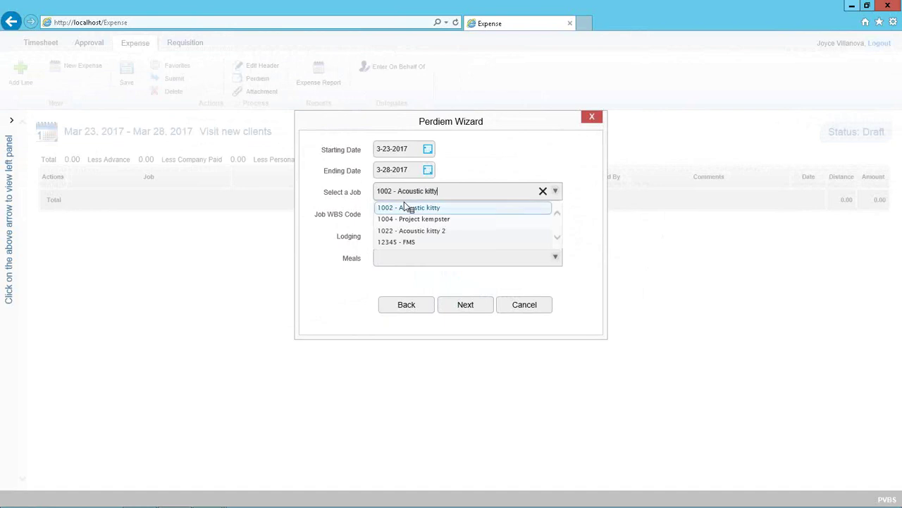
key("Down")
key("Return")
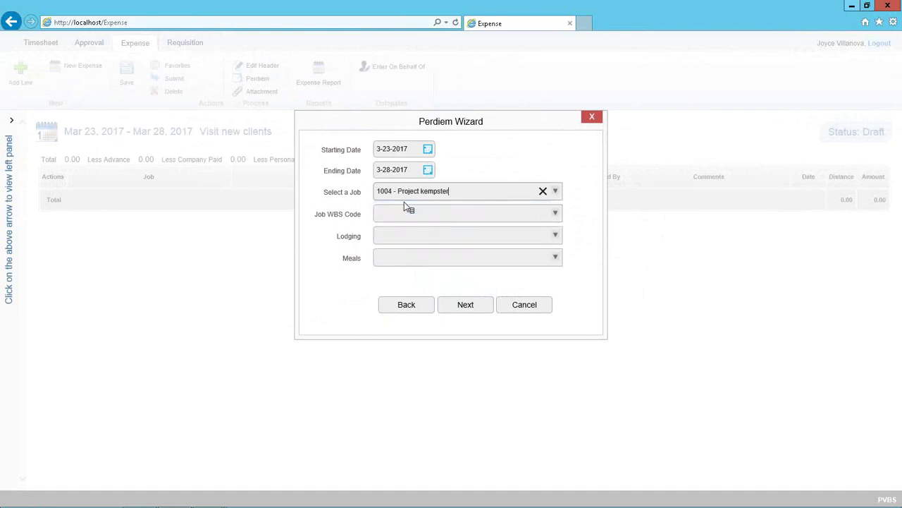
- Set the job WBS code to 001-02 - Travel, lodging to Lodging and meals to PerDiem, and continue to the meals and lodging checklist
left_click(554, 216)
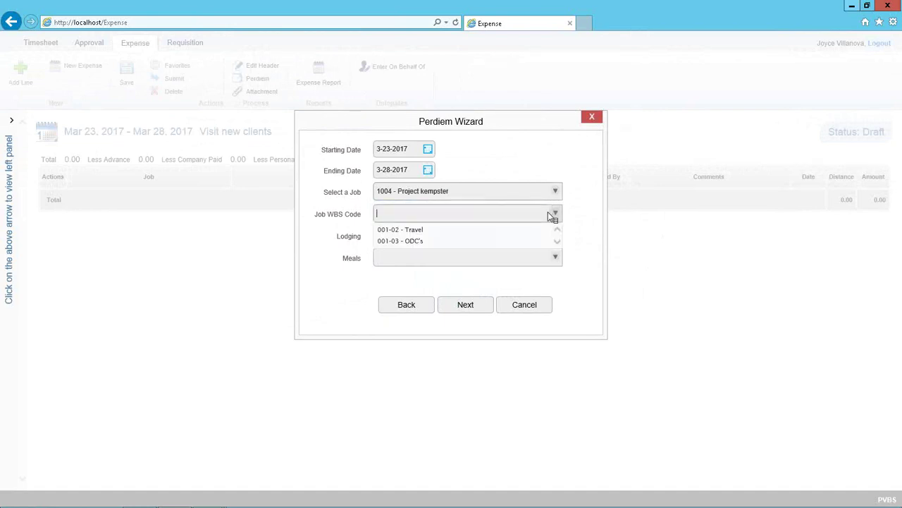
left_click(415, 230)
left_click(405, 241)
type("lod")
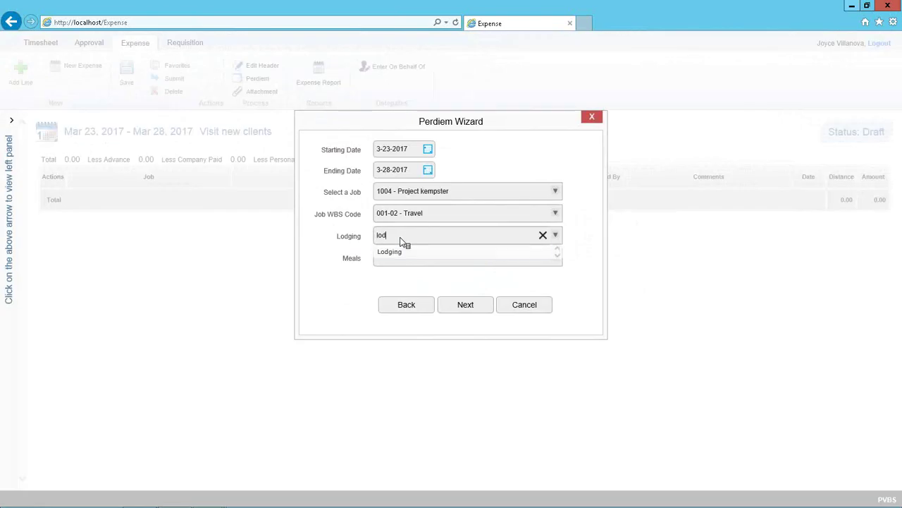
key("Down")
key("Return")
key("Tab")
type("per")
key("Down")
key("Return")
left_click(466, 309)
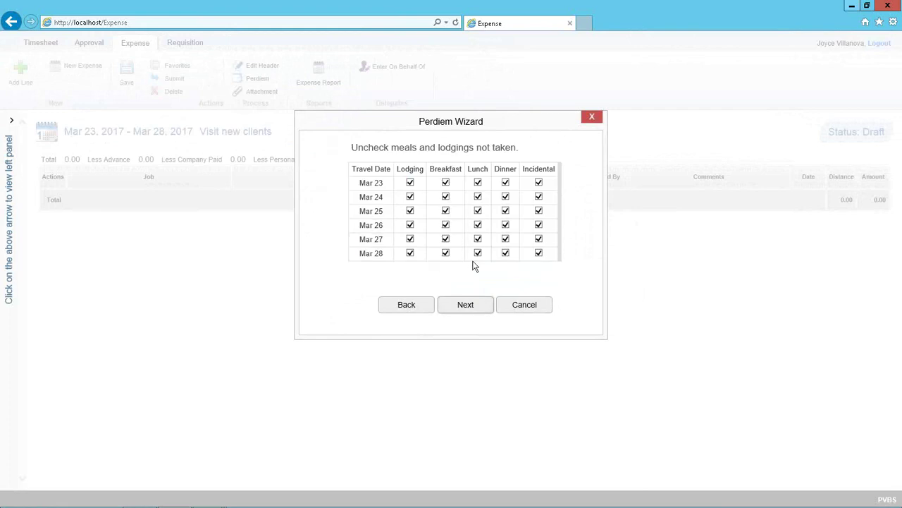
- Keep all meals and lodging checked, enter a daily room rate of 75 and room tax of 5, and finish the wizard
left_click(471, 305)
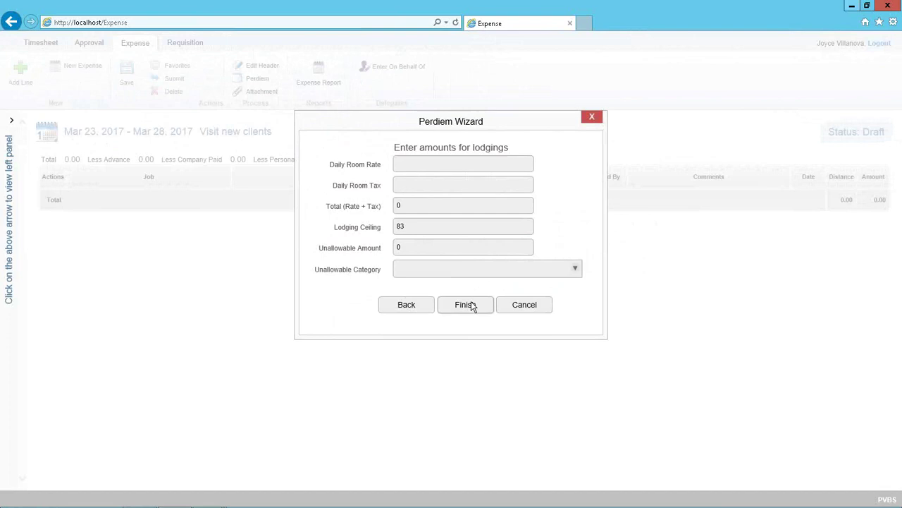
left_click(415, 170)
type("75")
key("Tab")
type("5")
key("Tab")
key("Return")
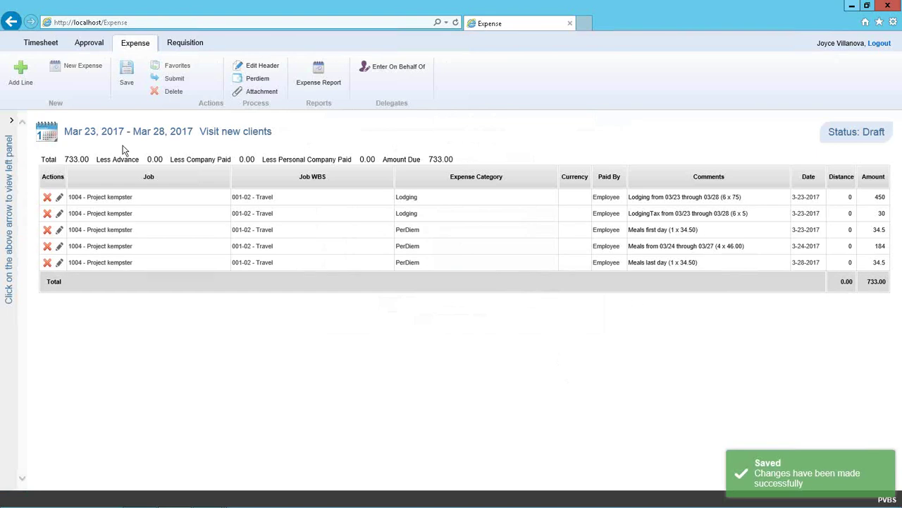
- Start a new expense line for job 1004 - Project kempster with job WBS 001-02 - Travel
left_click(20, 73)
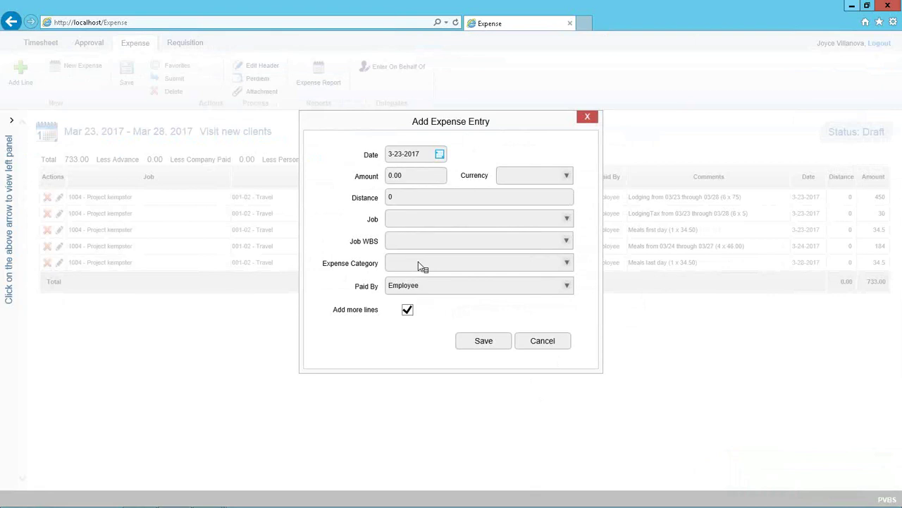
left_click(417, 222)
type("1004")
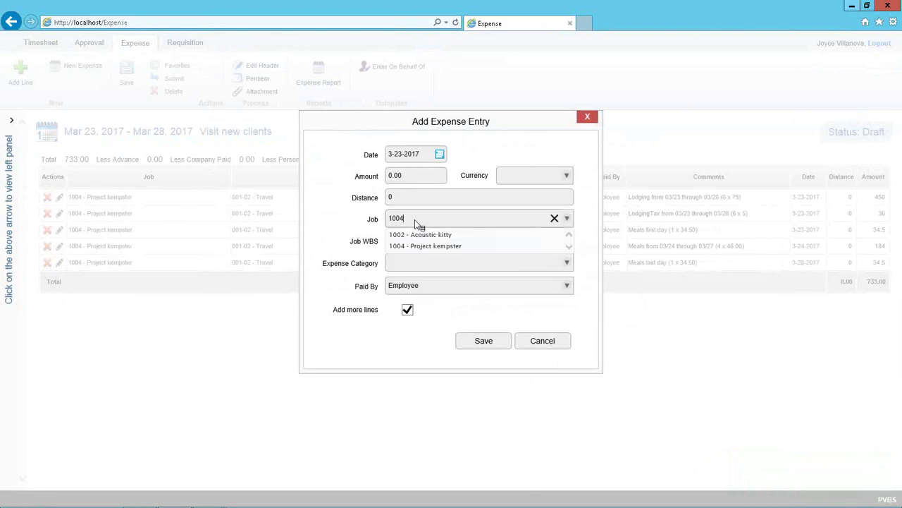
key("Down")
key("Return")
left_click(411, 244)
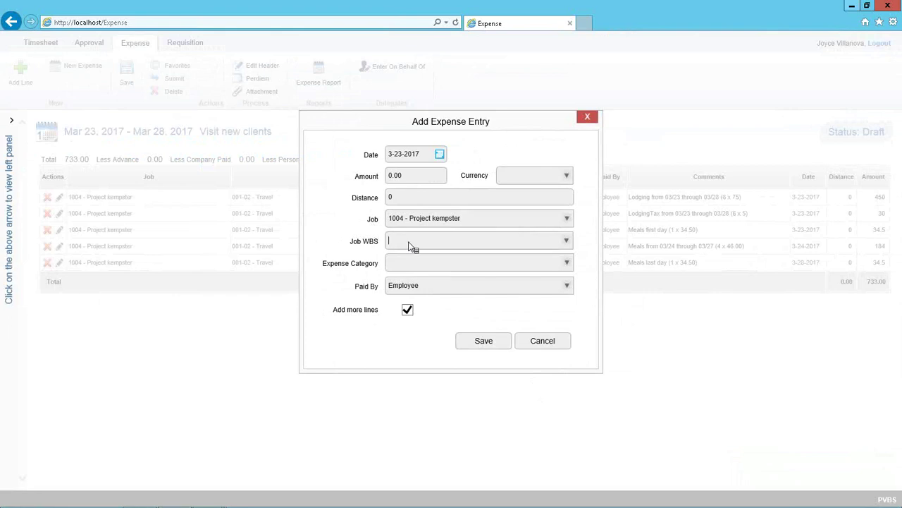
type("tra")
key("Down")
key("Return")
- Set the line's category to Airfare, amount to 500.00 and payer to Company Paid, and save the line and the report
left_click(406, 265)
type("air")
key("Down")
key("Return")
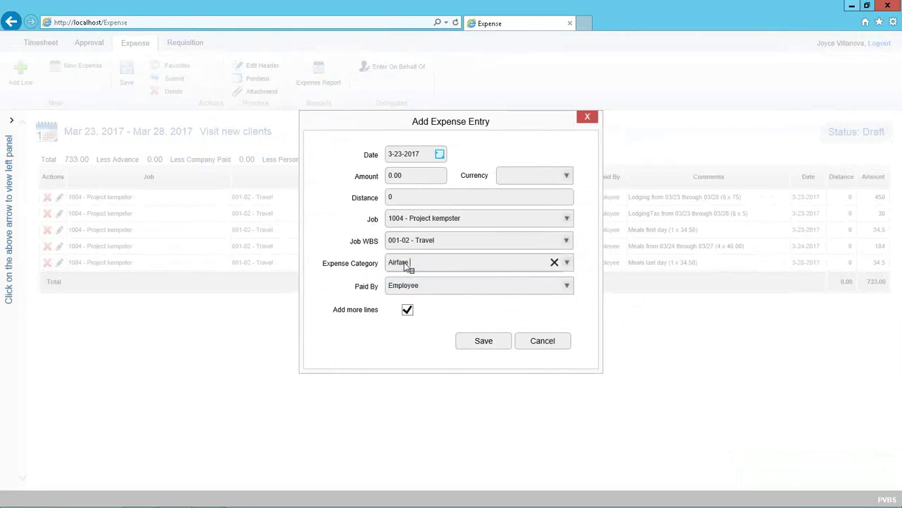
left_click(390, 179)
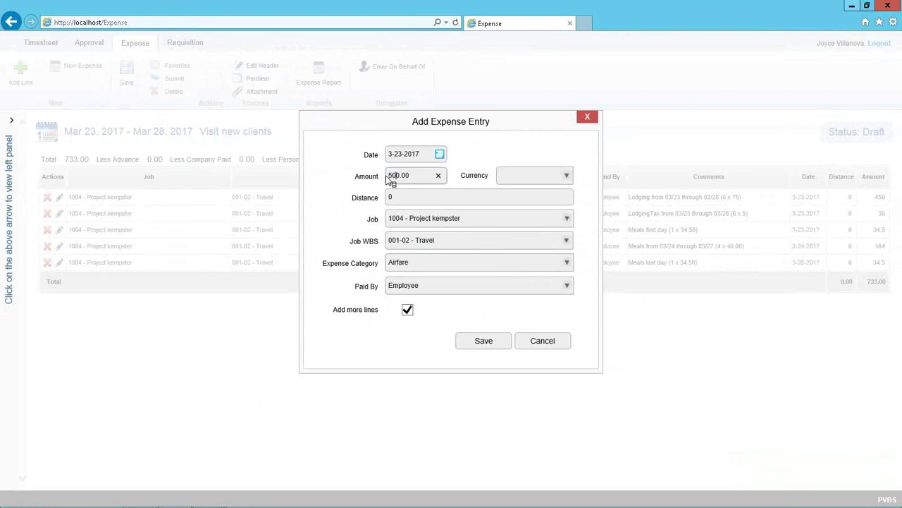
left_click(562, 287)
left_click(502, 302)
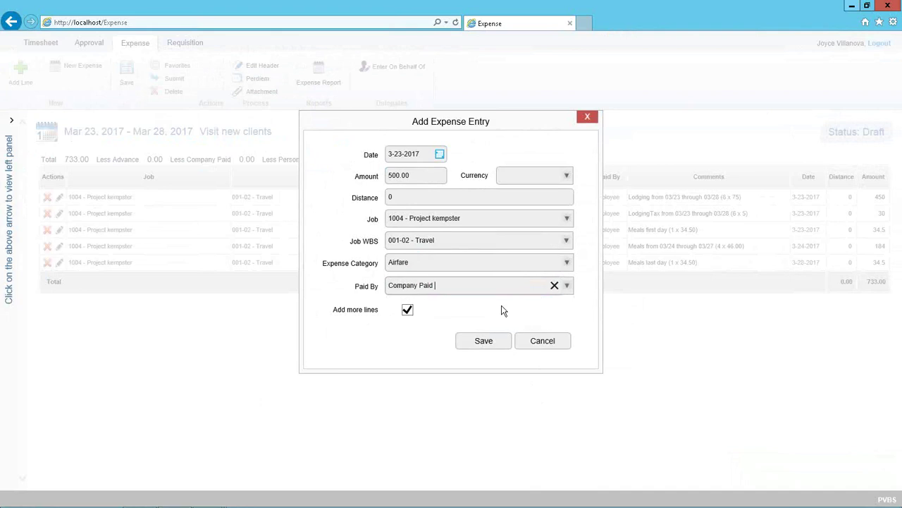
left_click(483, 341)
left_click(541, 340)
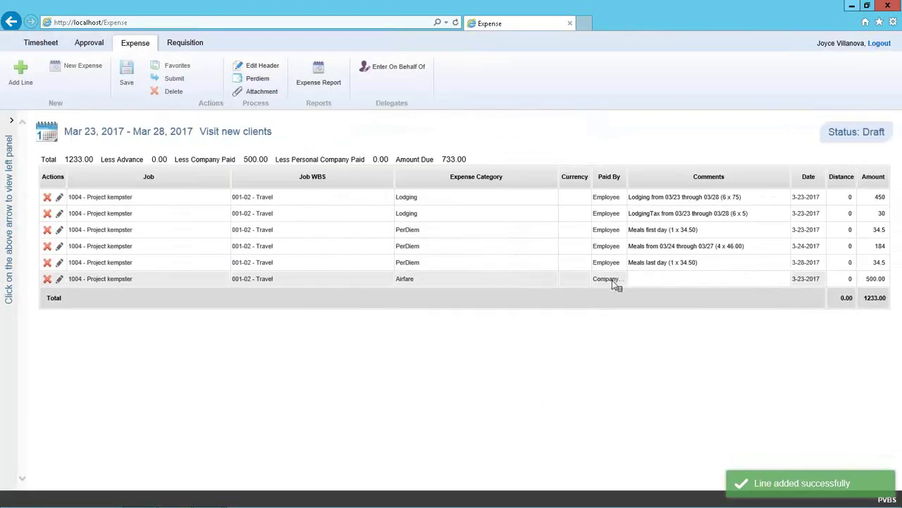
left_click(127, 88)
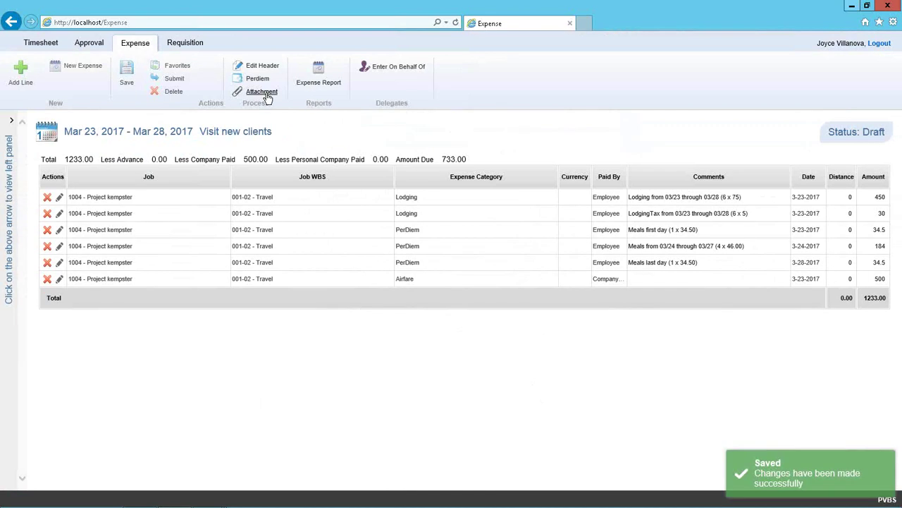
- View the report's attachments, cancel without uploading a file, and submit the expense report
left_click(263, 92)
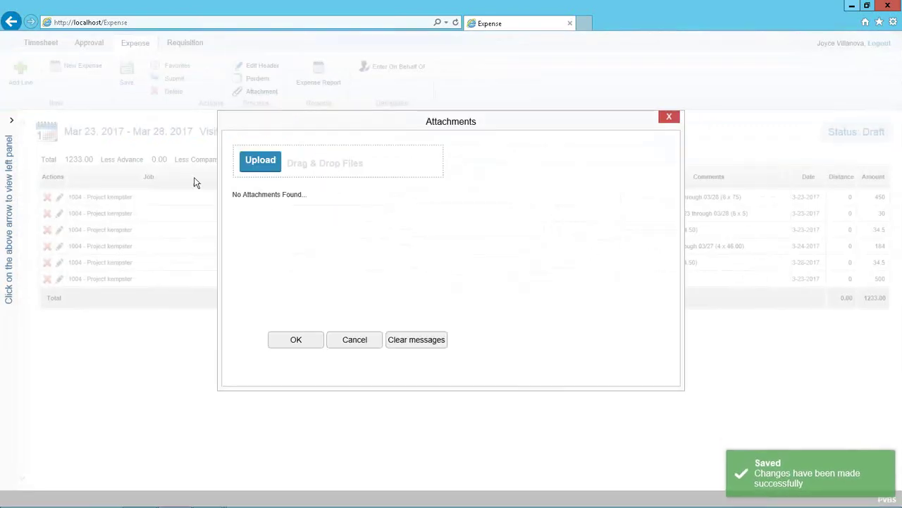
left_click(358, 339)
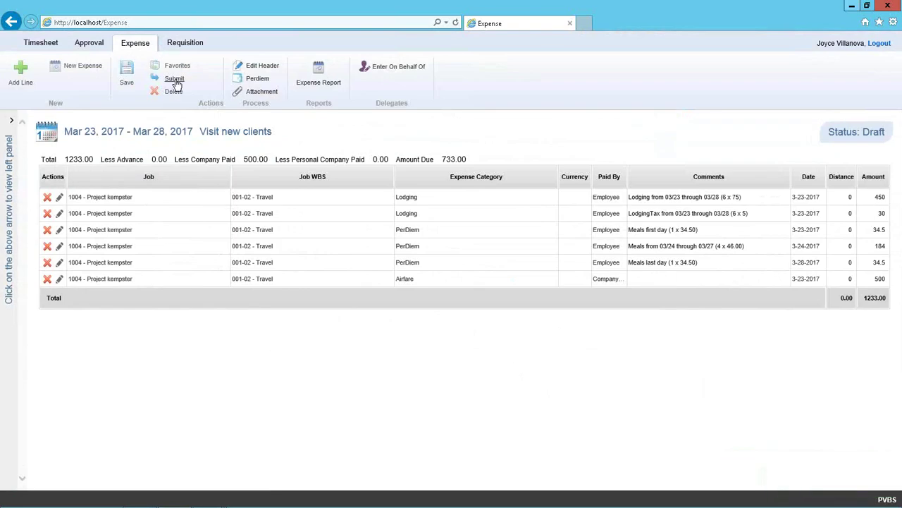
left_click(175, 82)
left_click(453, 175)
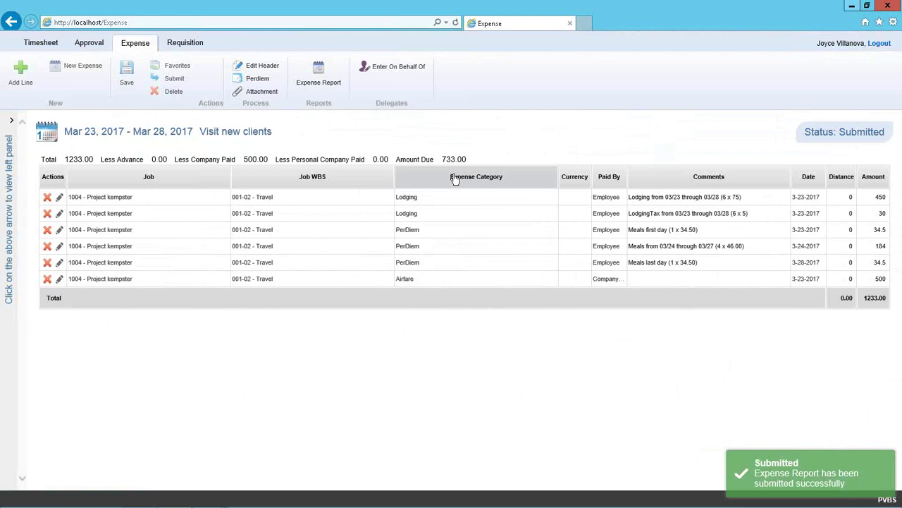
- Switch to Microsoft Dynamics NAV, find the Project Accounting web Expense list and open the "Visit new clients" expense, number 3217
mouse_move(175, 494)
left_click(140, 497)
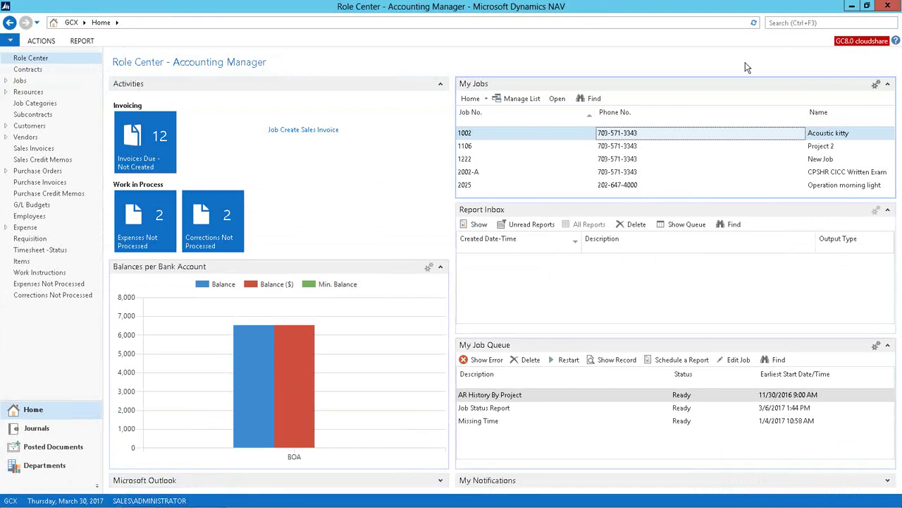
left_click(775, 22)
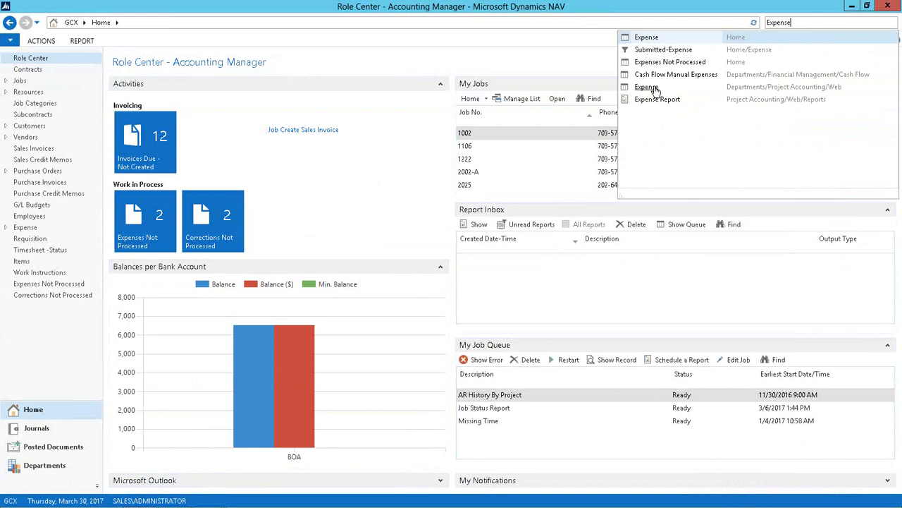
left_click(655, 89)
left_click(325, 270)
key("Up")
key("Page_Down")
key("Return")
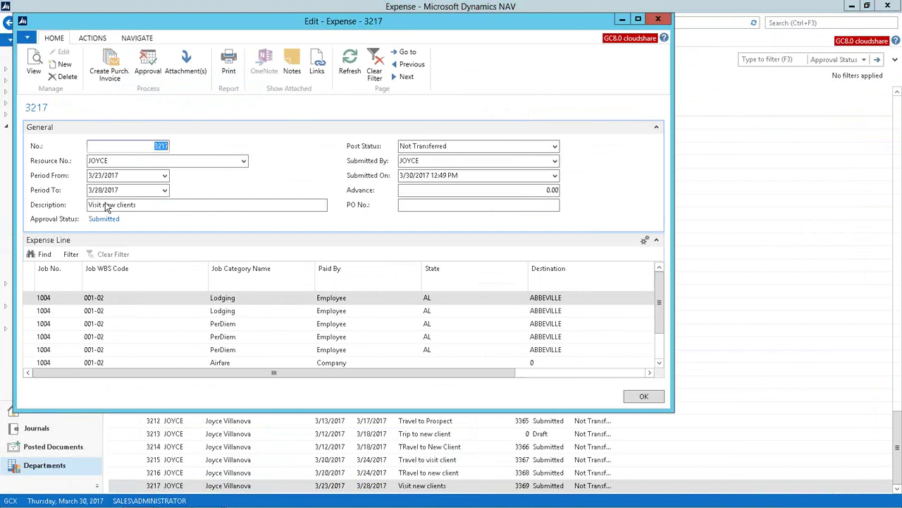
- Examine the approval details of the "Visit new clients" expense and its purchase invoice creation option, leaving everything unchanged
left_click(147, 72)
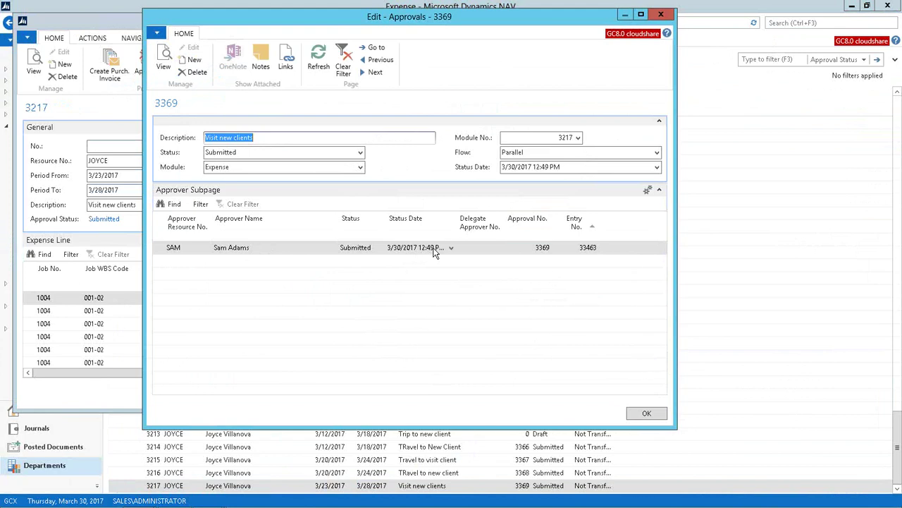
key("Escape")
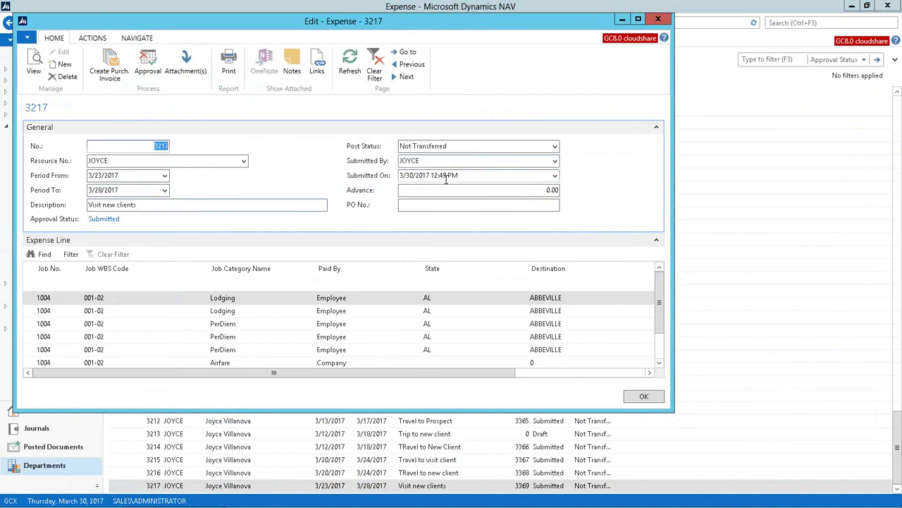
key("Escape")
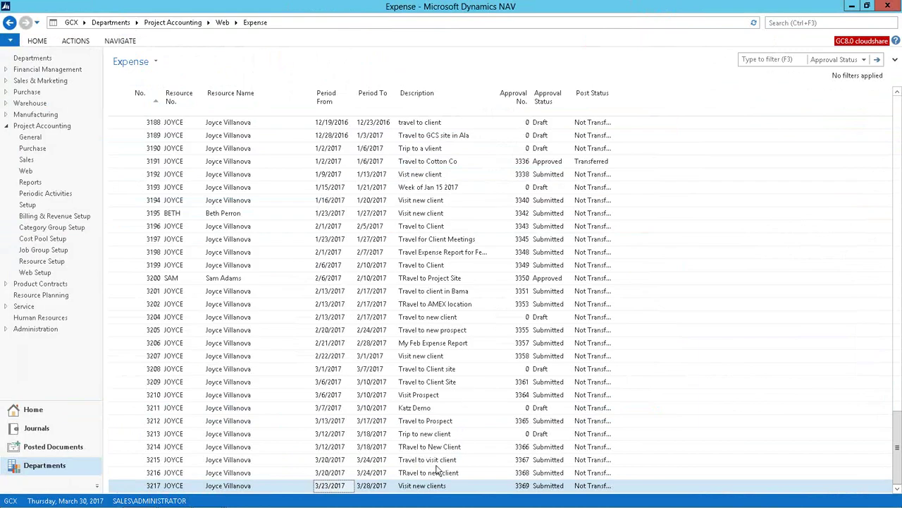
double_click(421, 485)
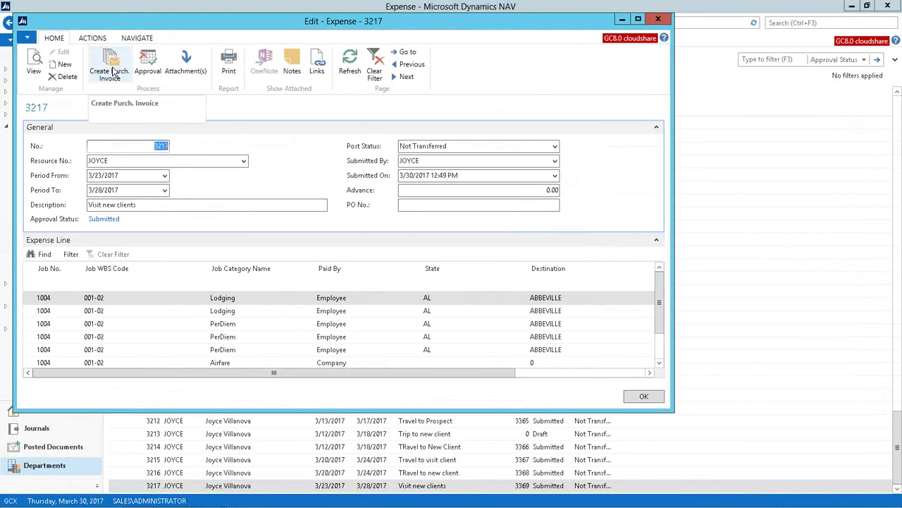
key("Escape")
- Open the Time Journals list and display its processing and report commands
left_click(33, 431)
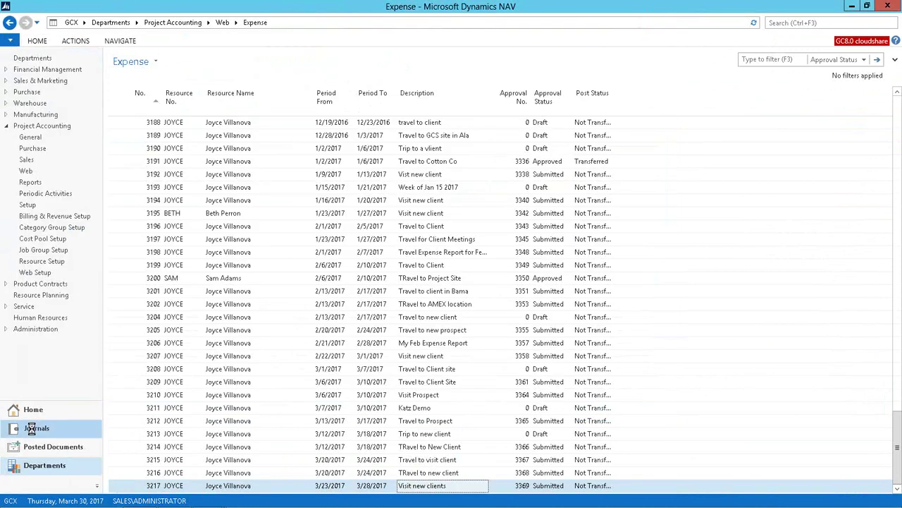
left_click(28, 82)
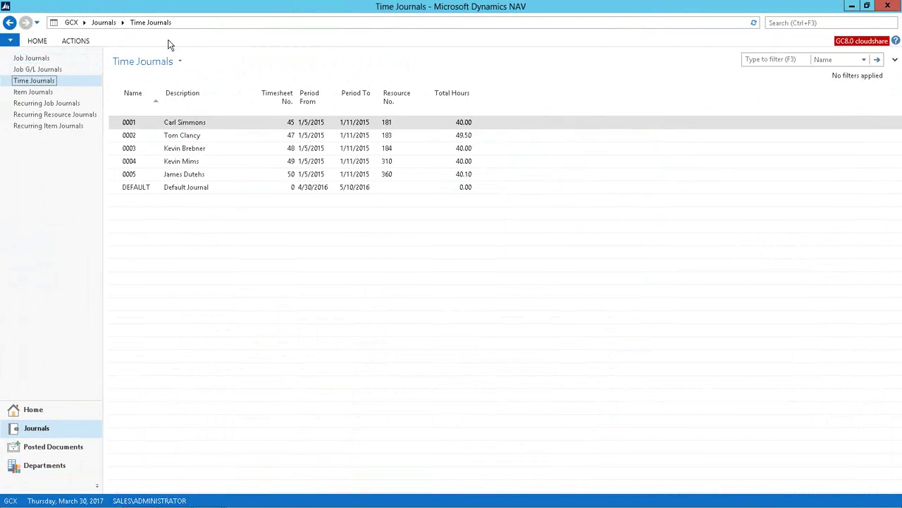
right_click(167, 39)
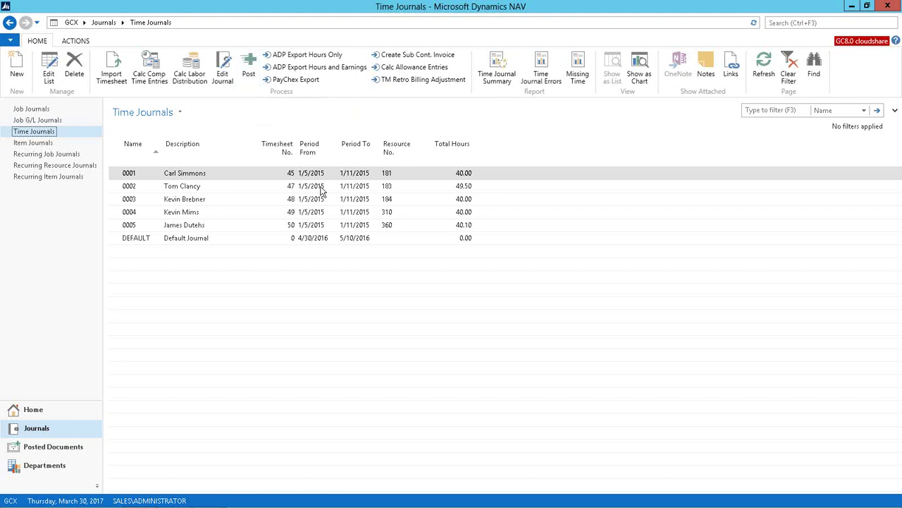
- Examine the quantity, cost and price columns of time journal 0002, and close the journal
double_click(180, 189)
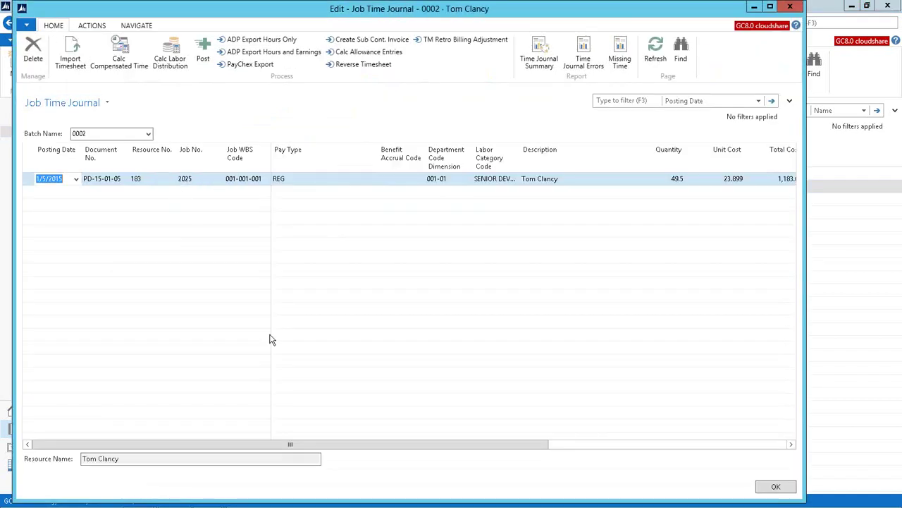
left_click_drag(288, 446, 463, 428)
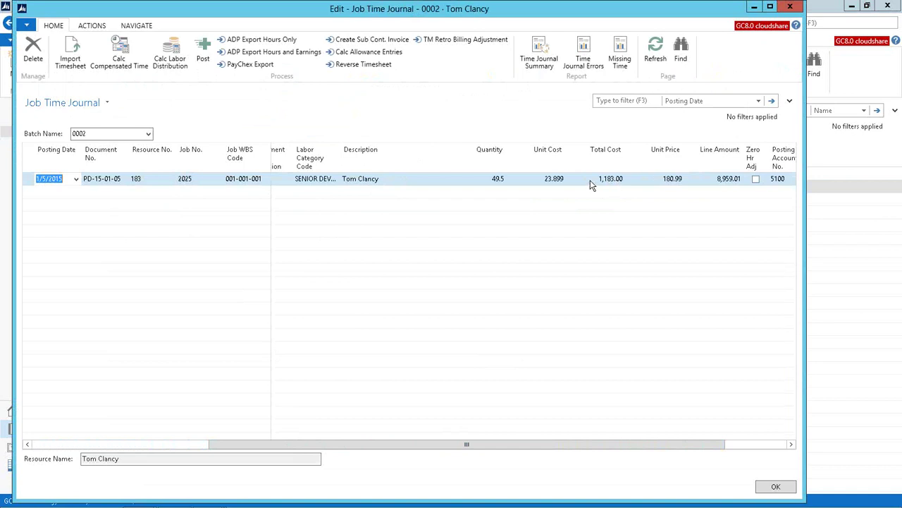
key("Escape")
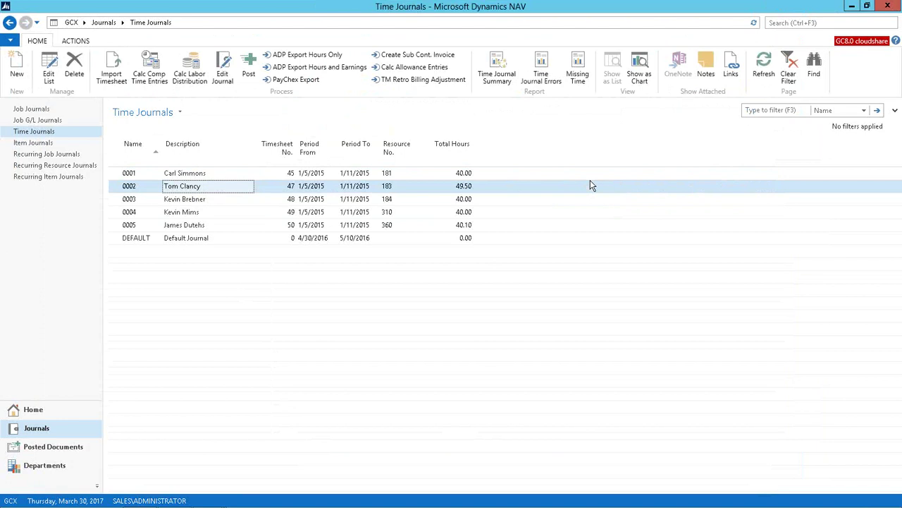
- Open time journal 0003 and examine its lines' quantities, unit costs and unit prices
key("Down")
key("Return")
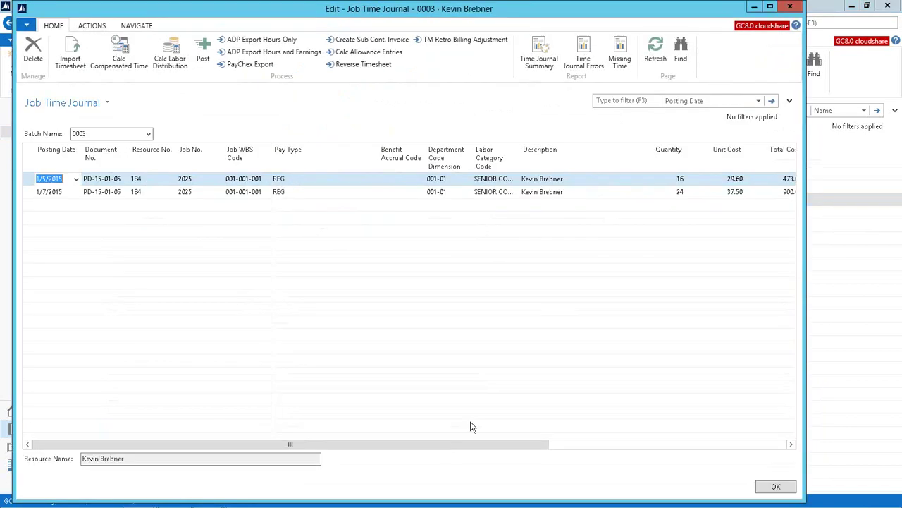
left_click_drag(439, 449, 540, 442)
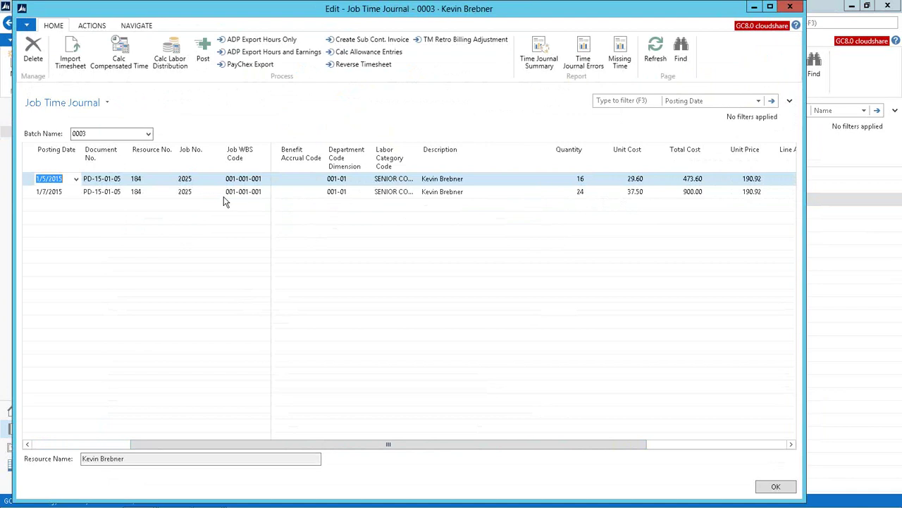
- Look up resource 184 from the 1/7/2015 journal line, examine its pay rates by effective date, and return to the Time Journals list
left_click(170, 194)
left_click(170, 193)
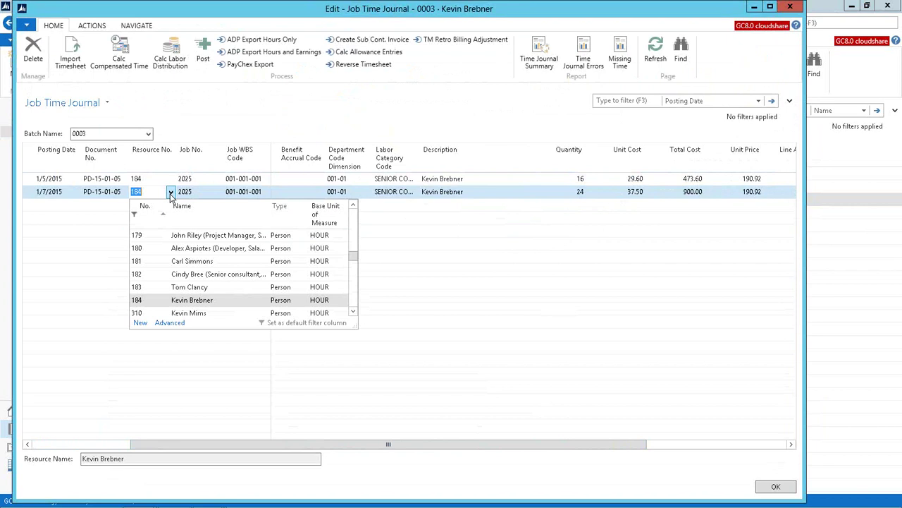
left_click(169, 323)
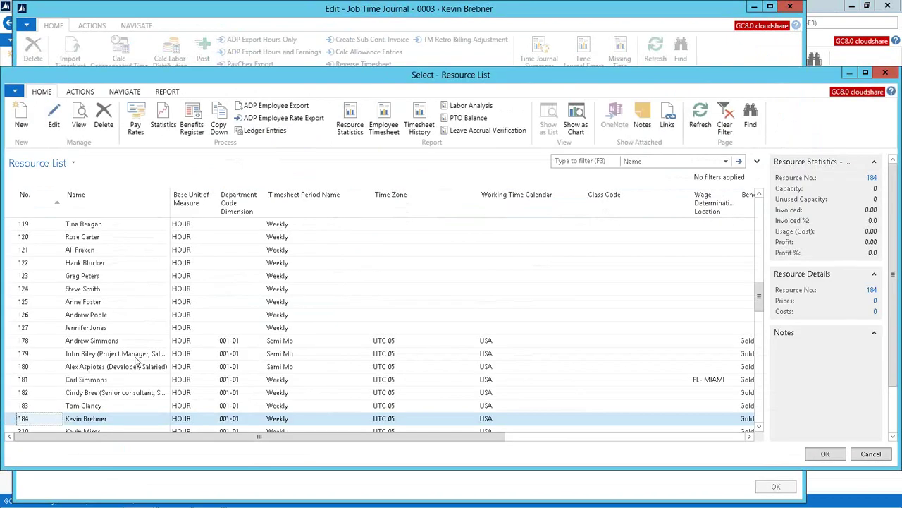
left_click(135, 124)
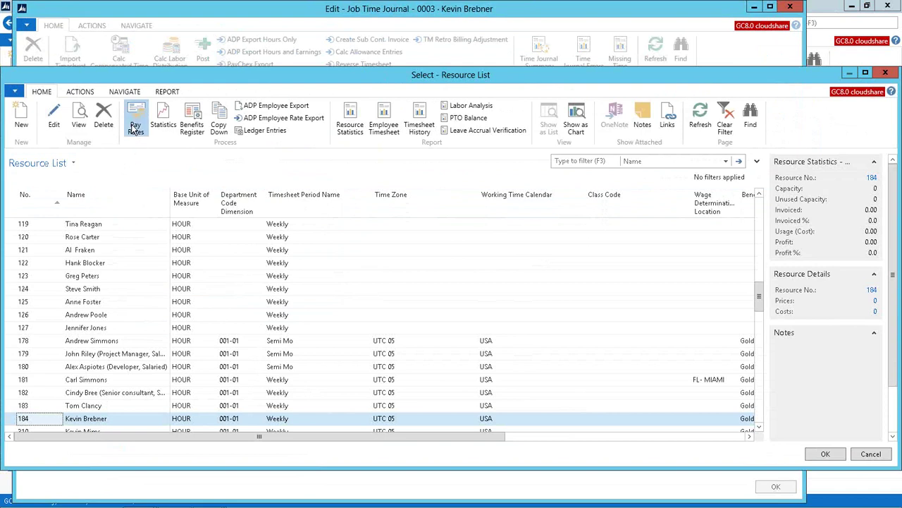
left_click(247, 190)
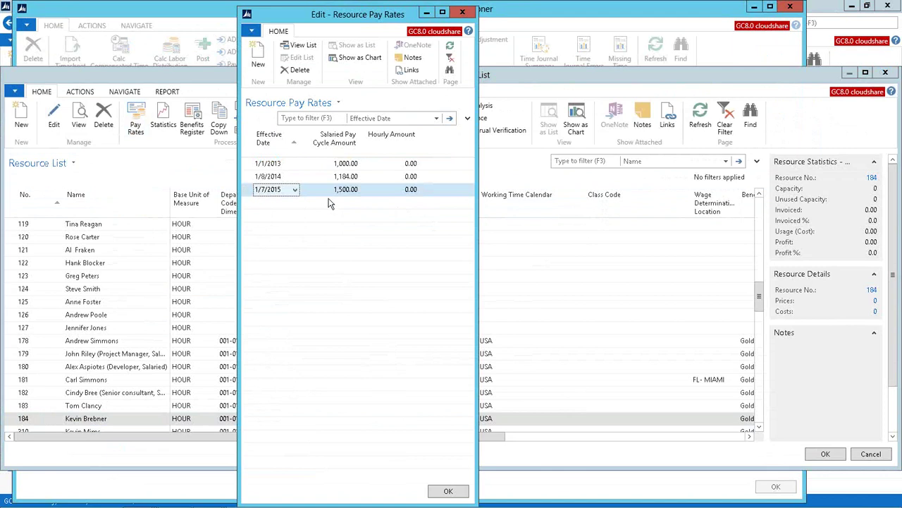
key("Escape")
key("Return")
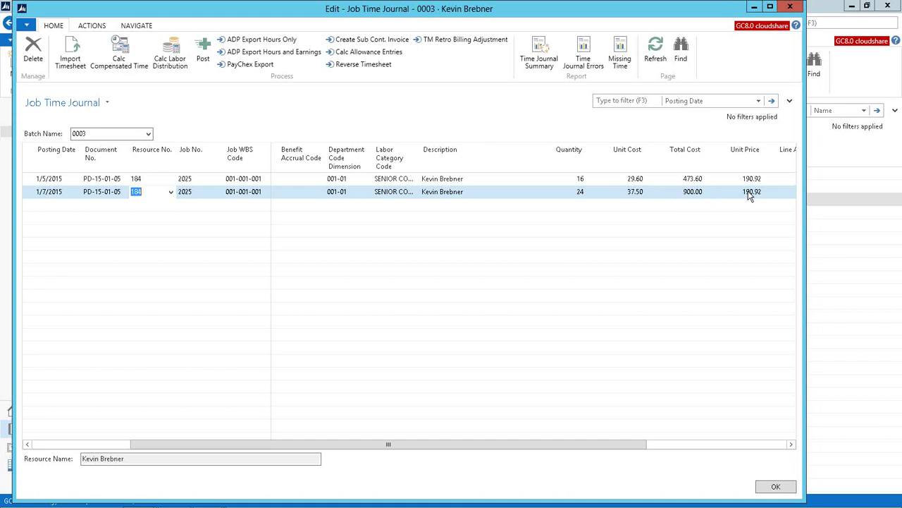
left_click(171, 193)
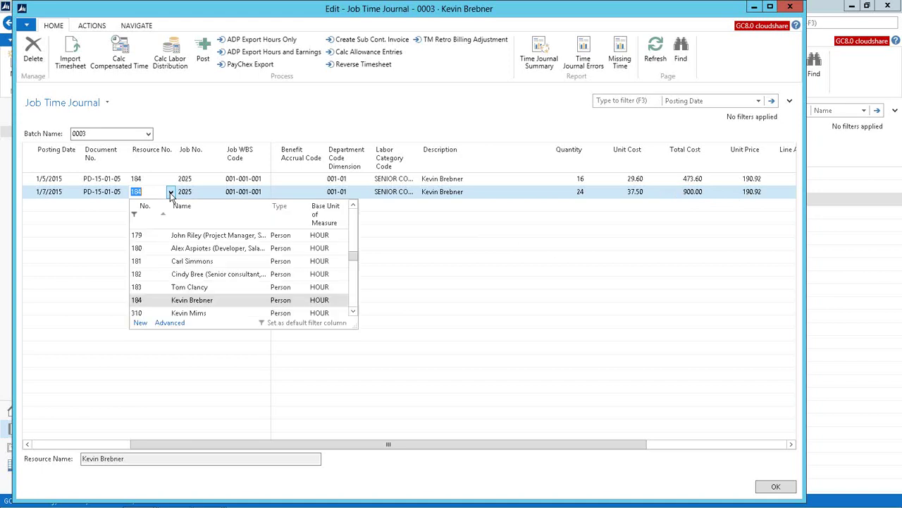
left_click(159, 322)
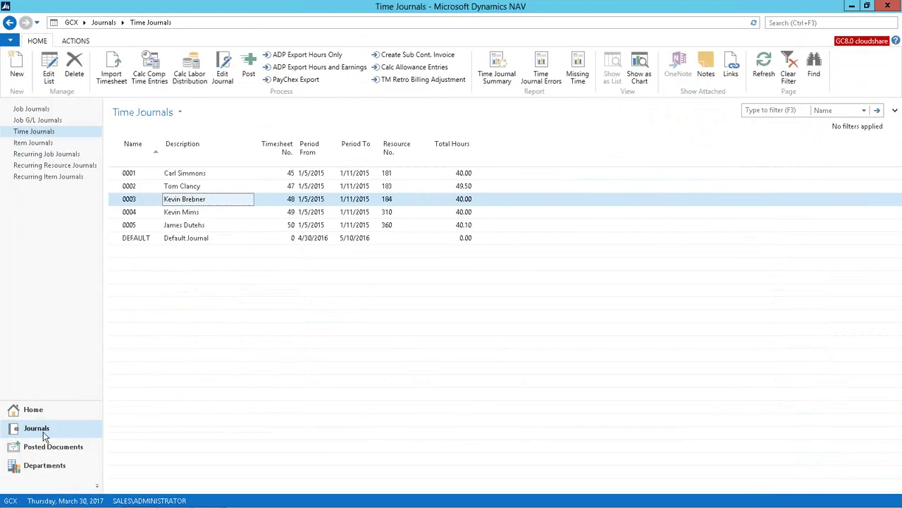
- Search for "Cost Pool" from the Role Center and open the Cost Pool list from Cost Pool Setup
left_click(27, 413)
left_click(802, 24)
type("Cost")
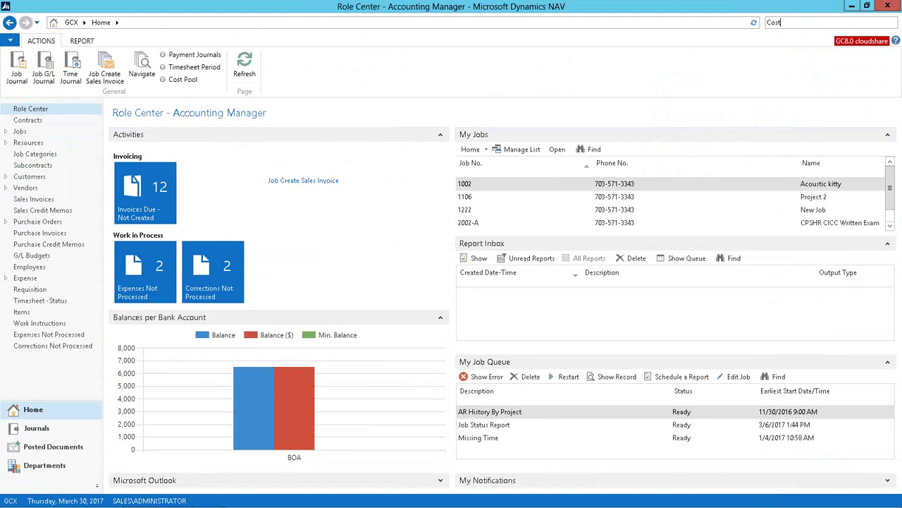
type(" Pool")
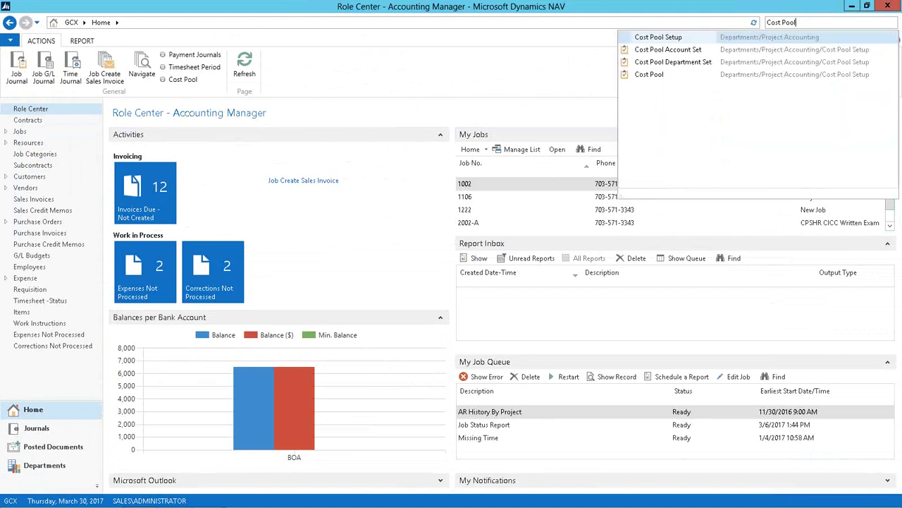
key("Return")
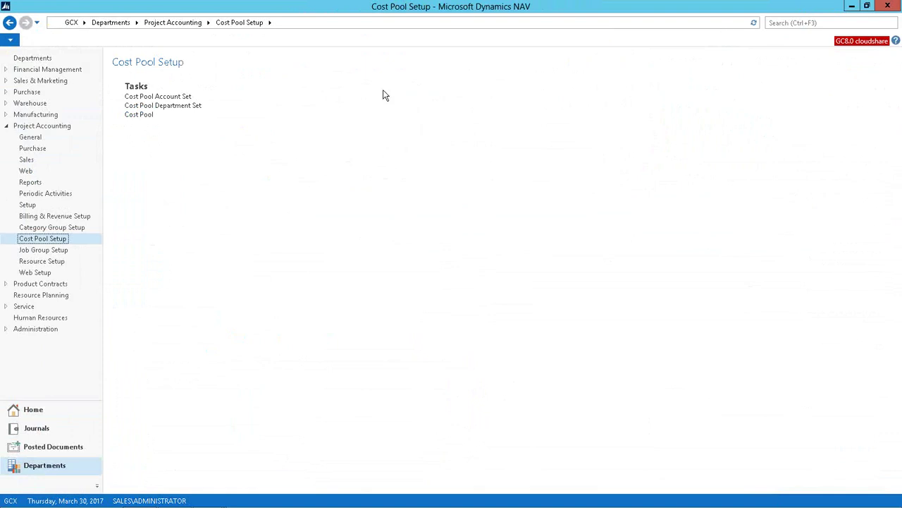
left_click(143, 118)
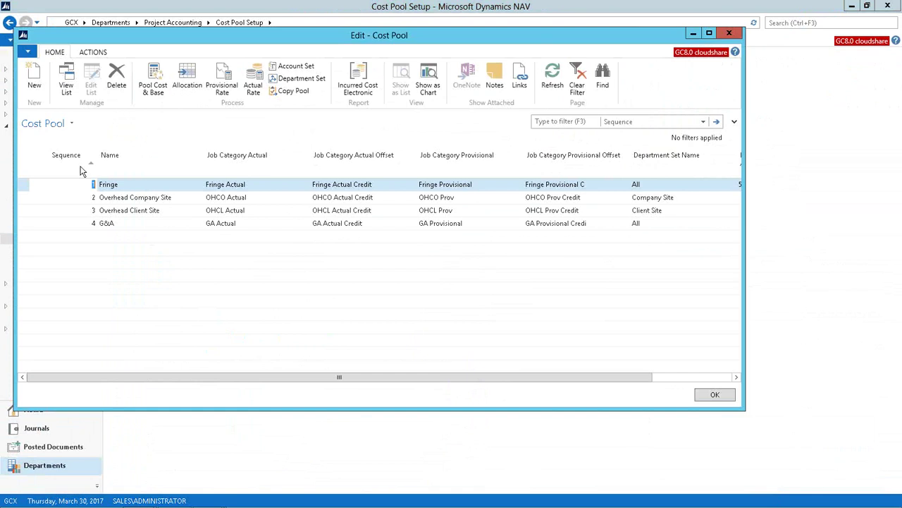
- Examine the Fringe, Overhead and G&A cost pools with their sequence and job categories, ending on Overhead Client Site
left_click(28, 217)
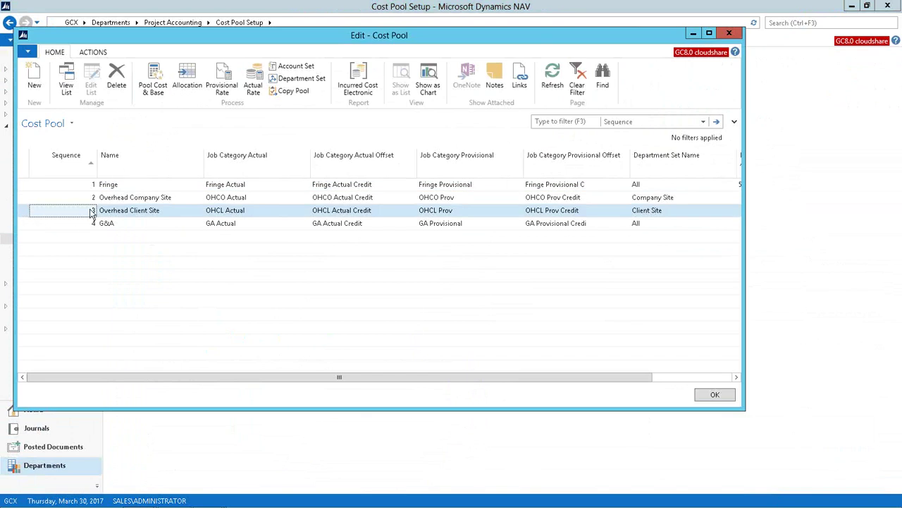
left_click(36, 185)
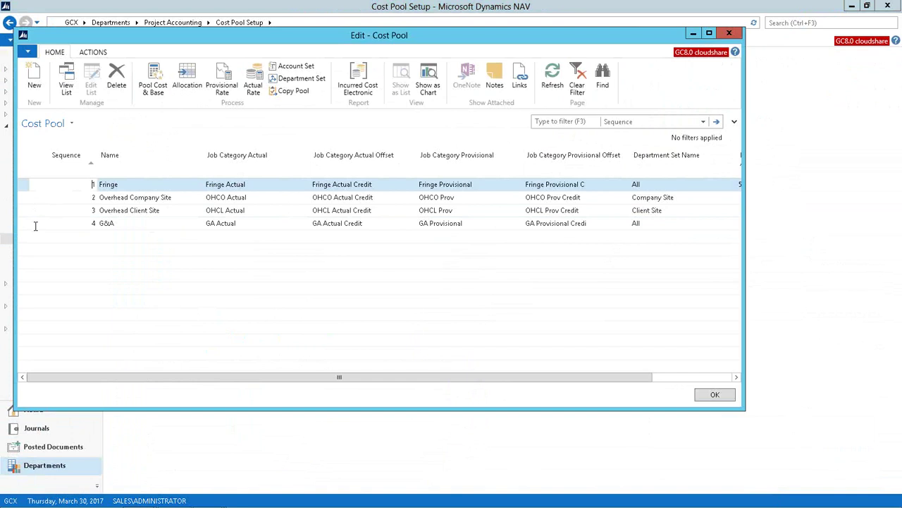
left_click_drag(23, 187, 21, 224)
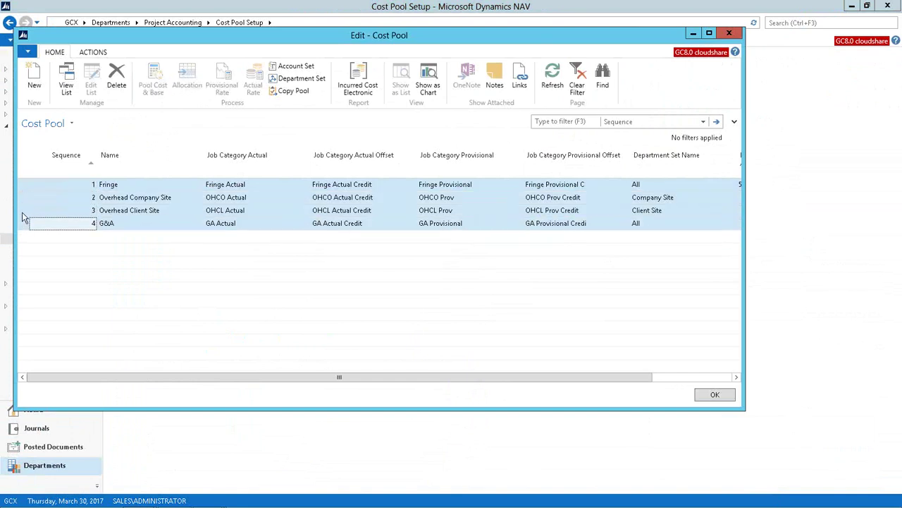
left_click(22, 210)
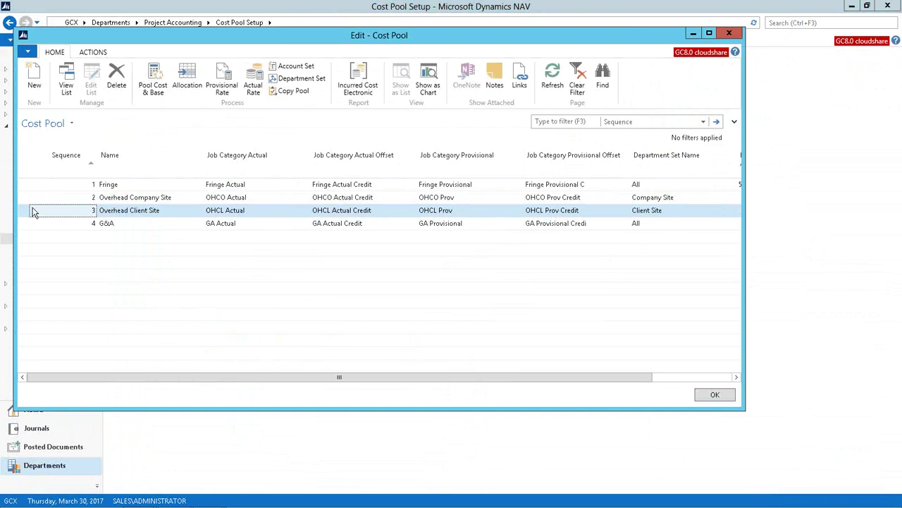
left_click(26, 188)
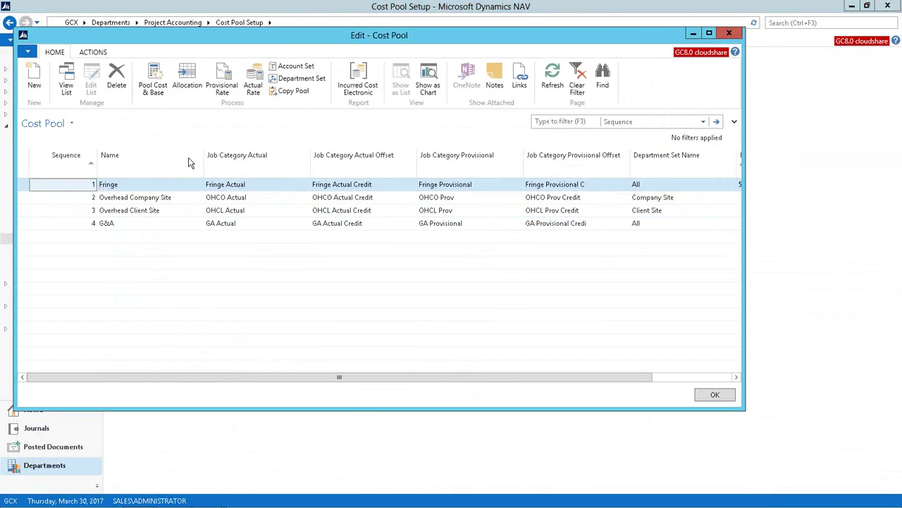
left_click(27, 211)
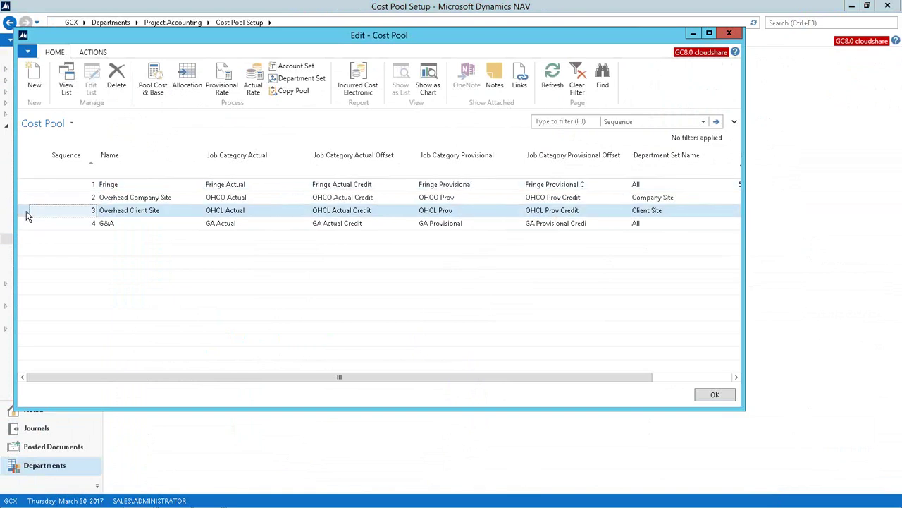
- Examine the pool cost and base account sets of the Overhead Client Site pool, and close them
left_click(152, 90)
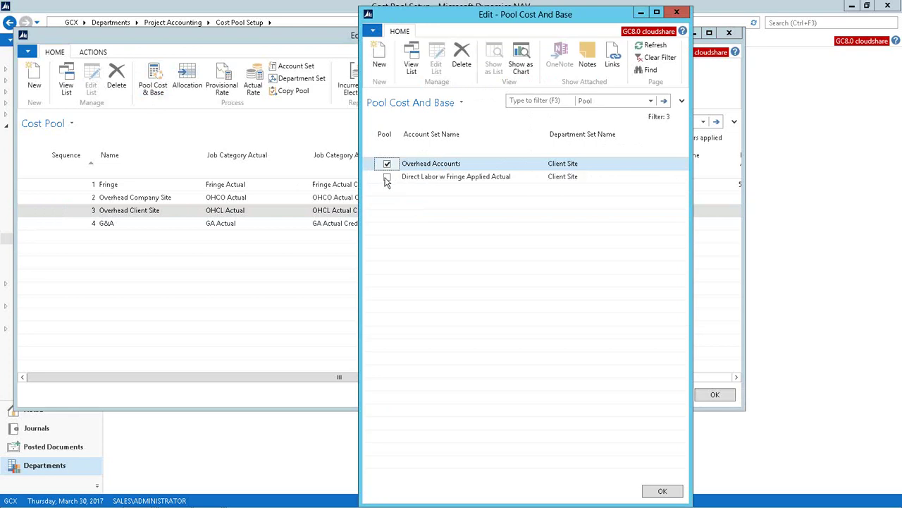
left_click(372, 178)
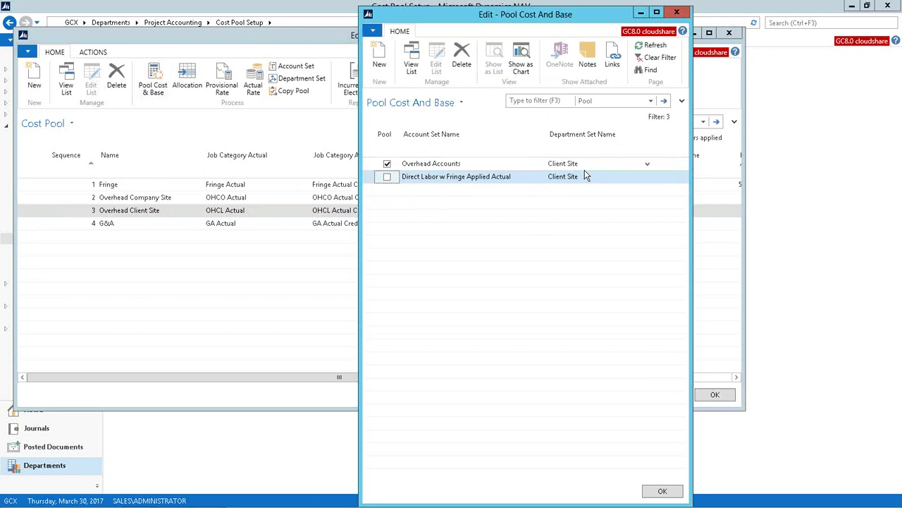
left_click(675, 14)
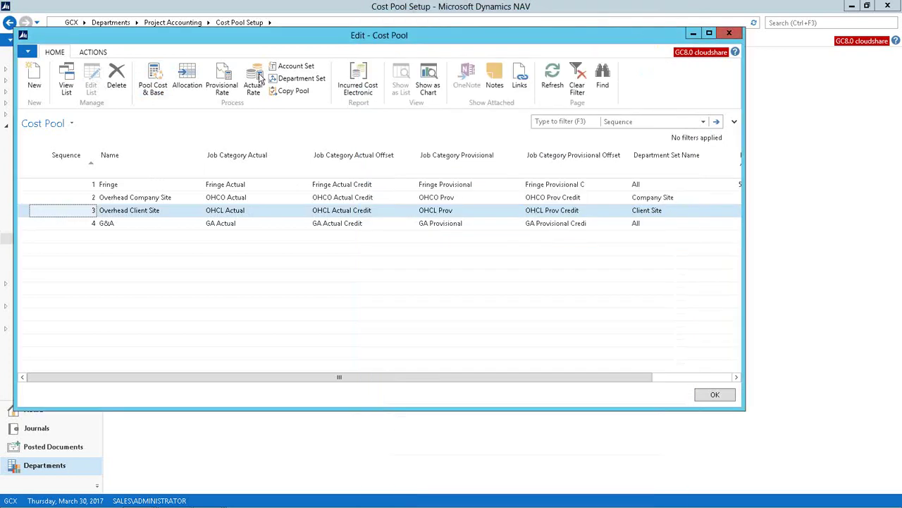
- Examine the actual and provisional allocation lines of the Overhead Client Site pool, and close them
left_click(187, 80)
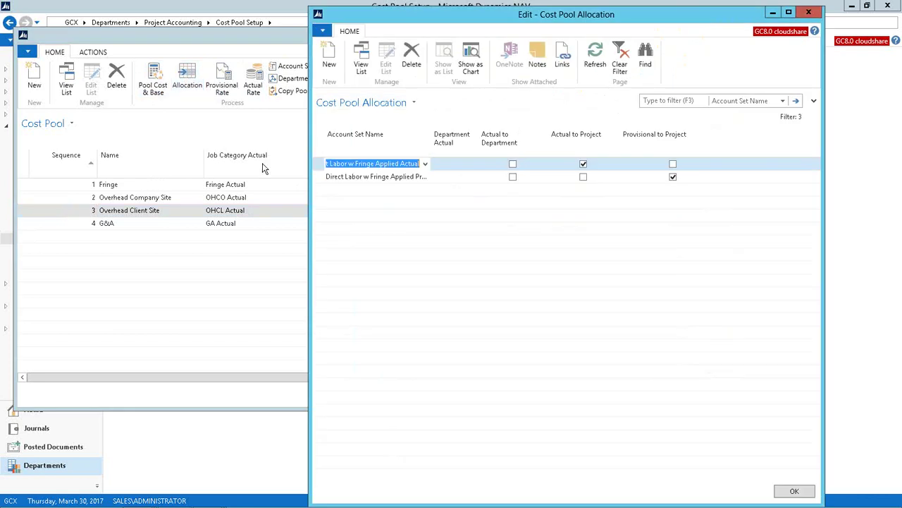
left_click(321, 170)
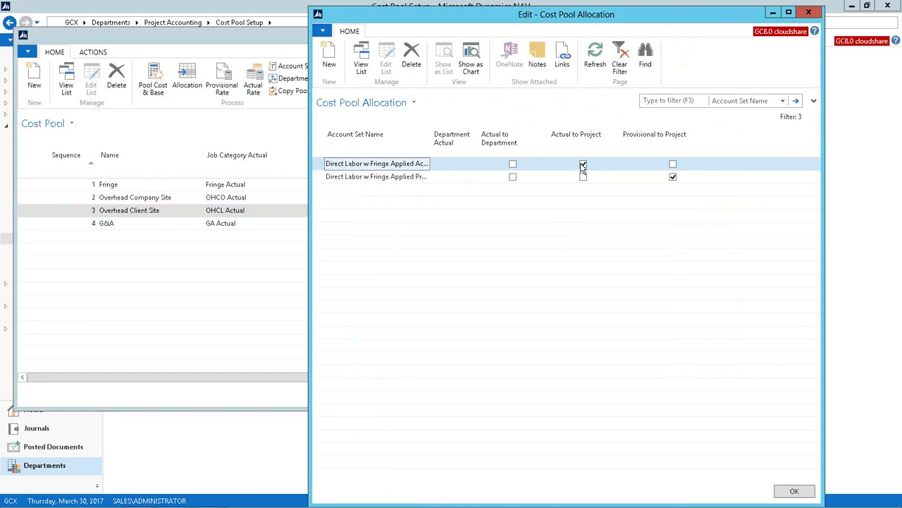
left_click(322, 178)
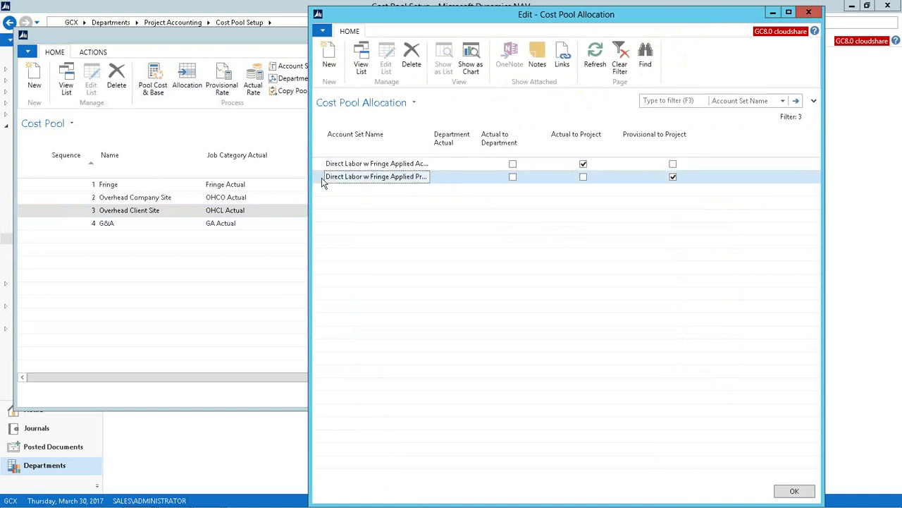
key("Escape")
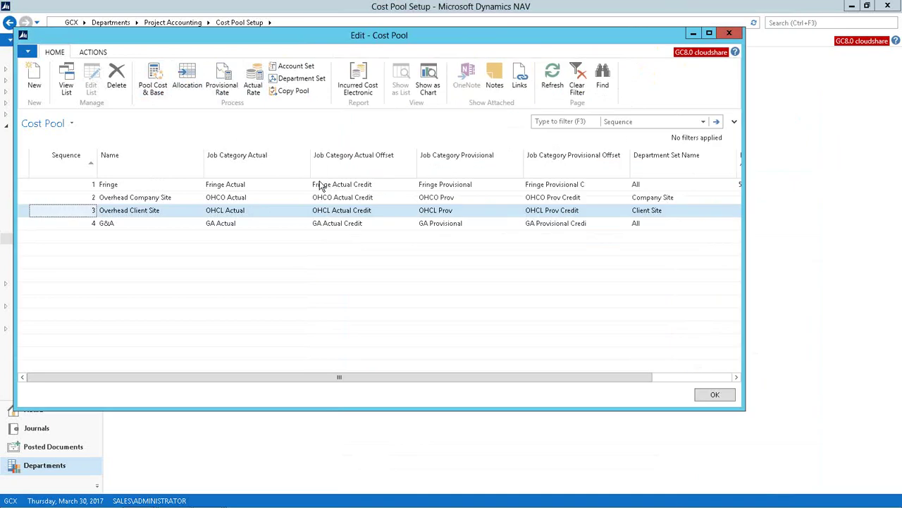
- Examine the provisional and final rates of the Overhead Client Site pool by starting date, and return to Cost Pool Setup
left_click(219, 90)
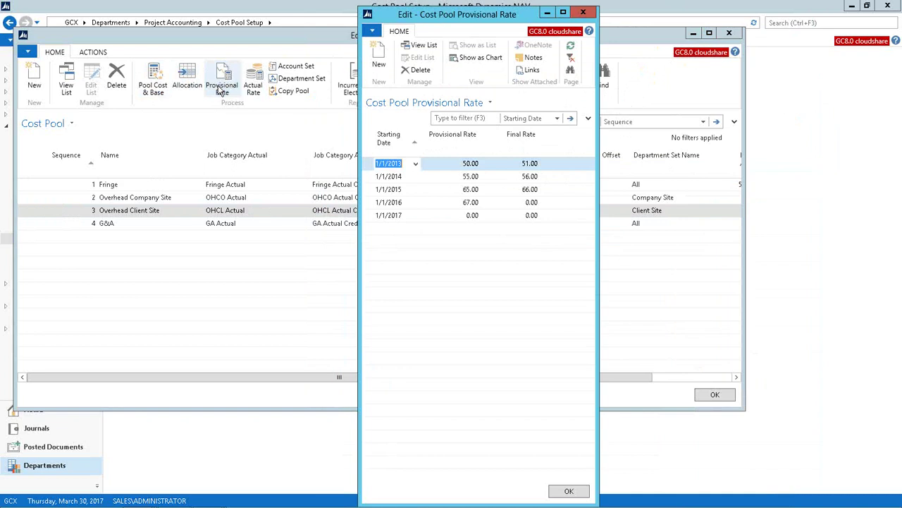
left_click(375, 207)
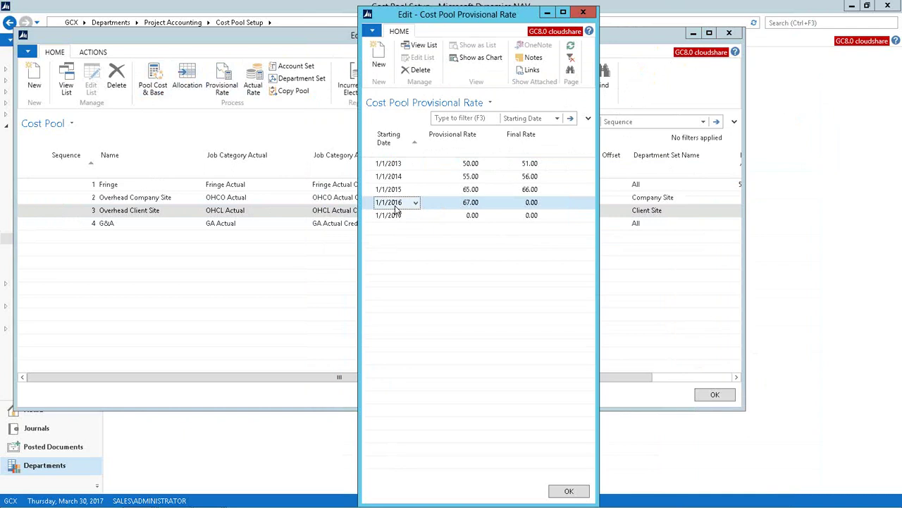
key("Escape")
key("Escape")
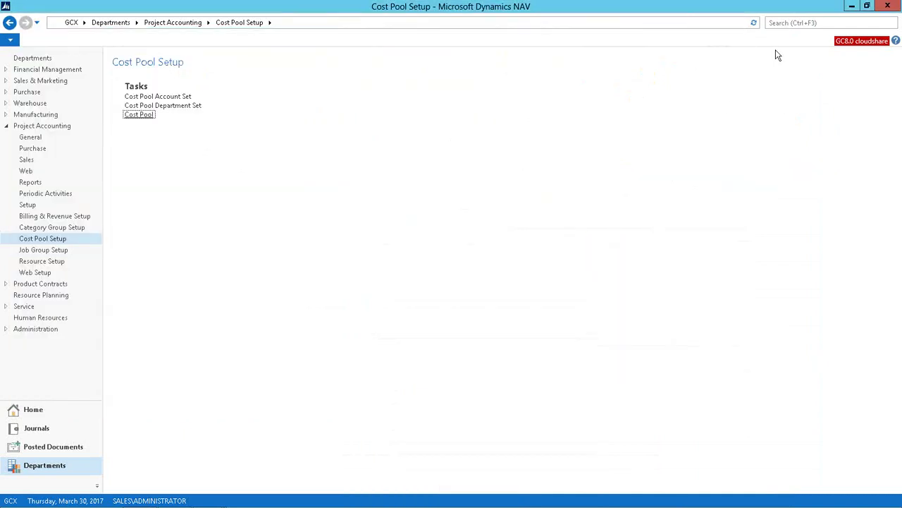
- Reopen the Cost Pool list to recheck the Overhead Client Site provisional rates, and close both windows
left_click(137, 116)
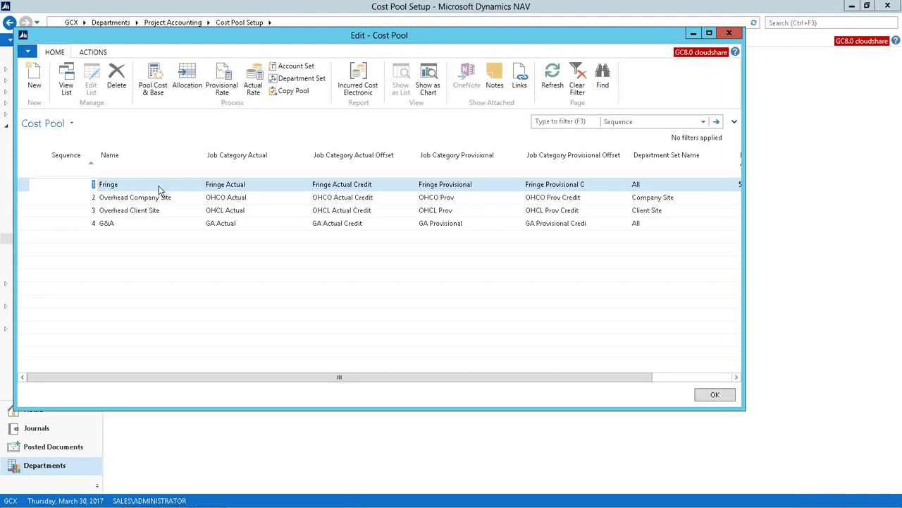
left_click(143, 212)
left_click(225, 91)
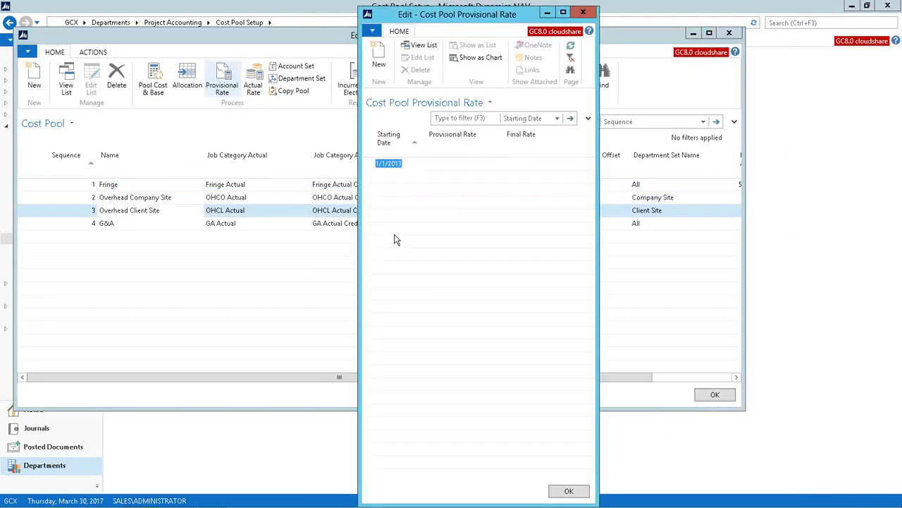
key("Escape")
key("Escape")
- Search for "Chart Of Acc" and open the General Ledger's Chart of Accounts
left_click(792, 23)
type("Acc")
key("BackSpace")
key("BackSpace")
key("BackSpace")
type("Chart")
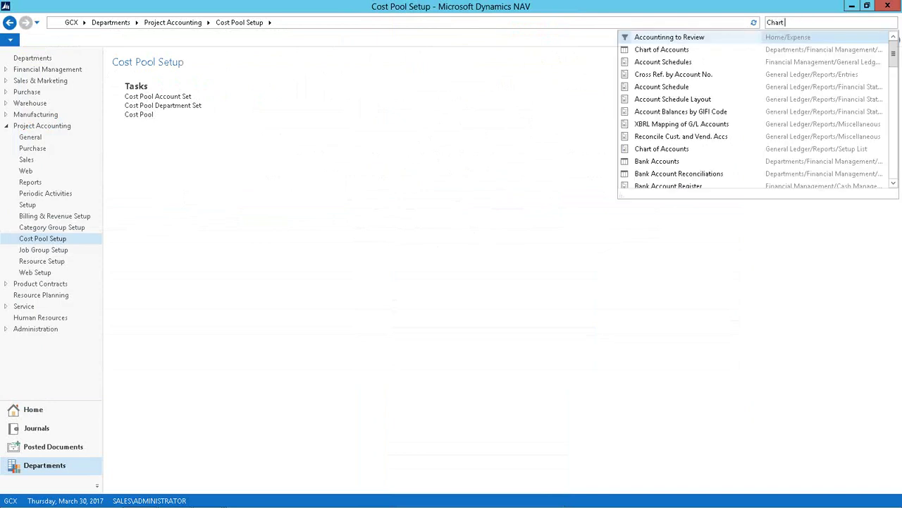
type(" Of Acc")
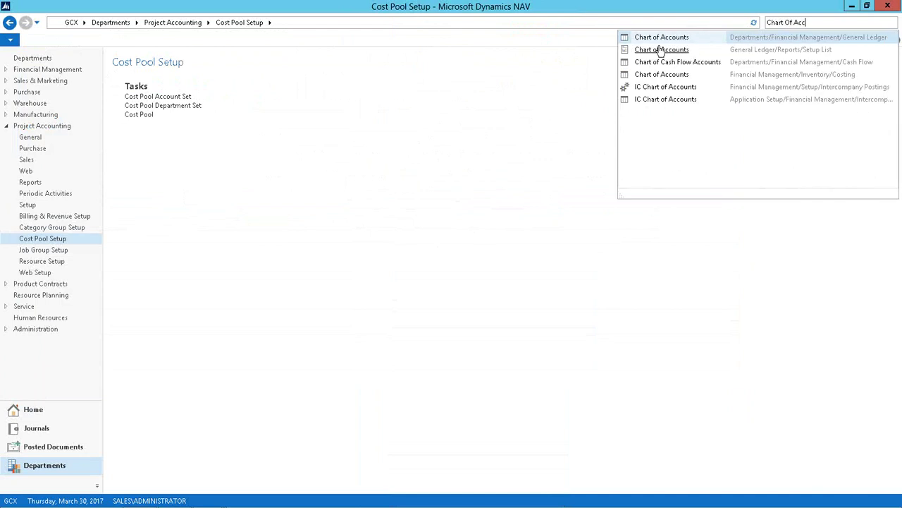
left_click(655, 39)
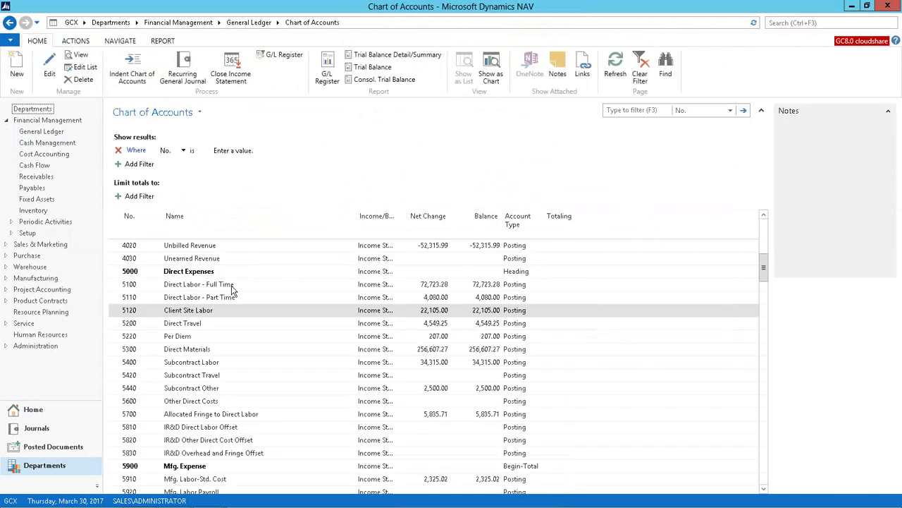
- Filter the Chart of Accounts by No. with the value "96.."
left_click(628, 111)
type("5")
key("Return")
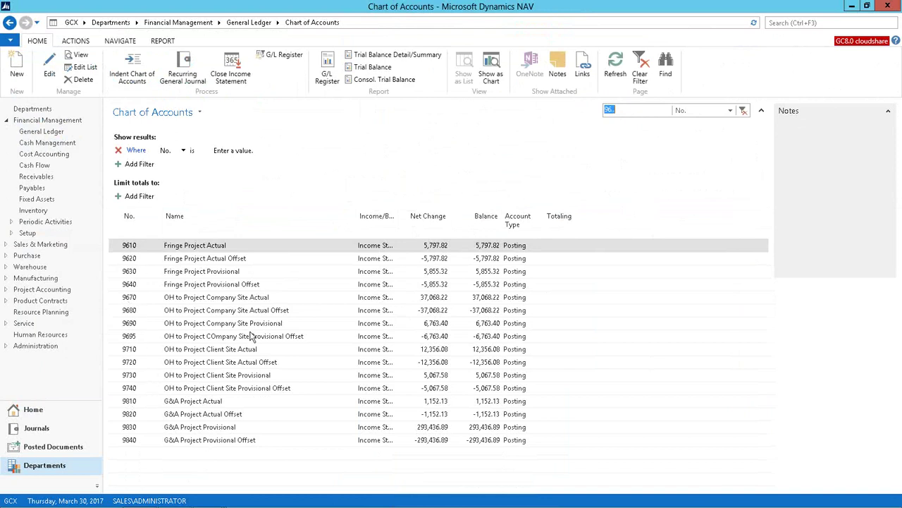
- Select overhead company site accounts 9670 to 9695, and open the general ledger entries behind account 9670's net change
left_click(114, 301)
left_click_drag(112, 319, 111, 335)
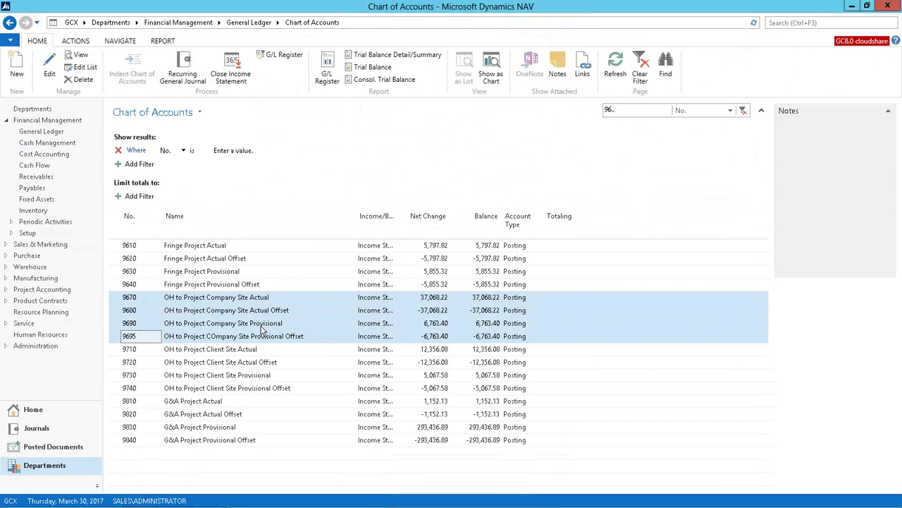
left_click(437, 301)
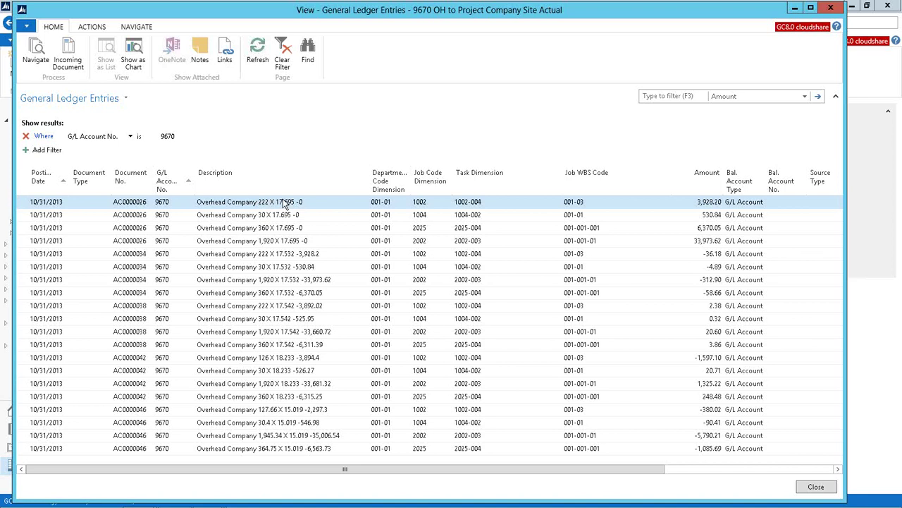
- Close the ledger entries, limit the Chart of Accounts totals to Job Dim Filter 1002, and clear the No. filter to show all accounts
key("Escape")
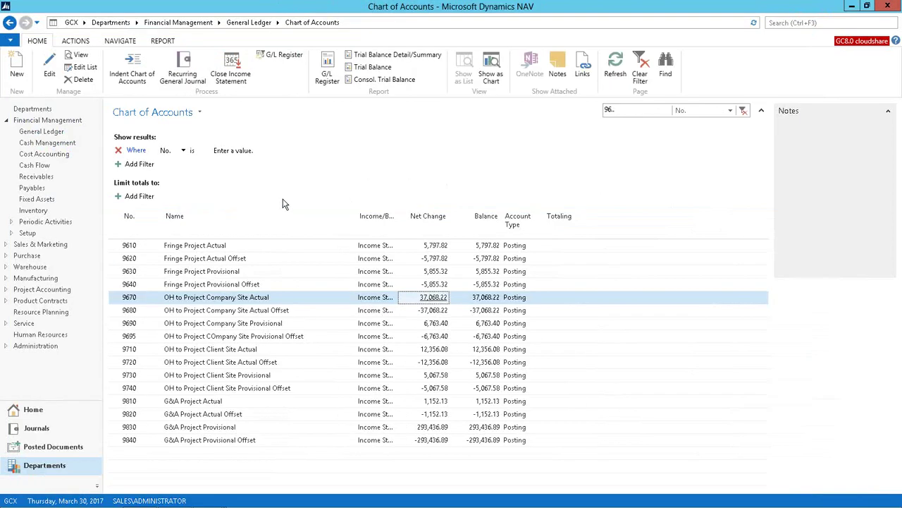
left_click(141, 196)
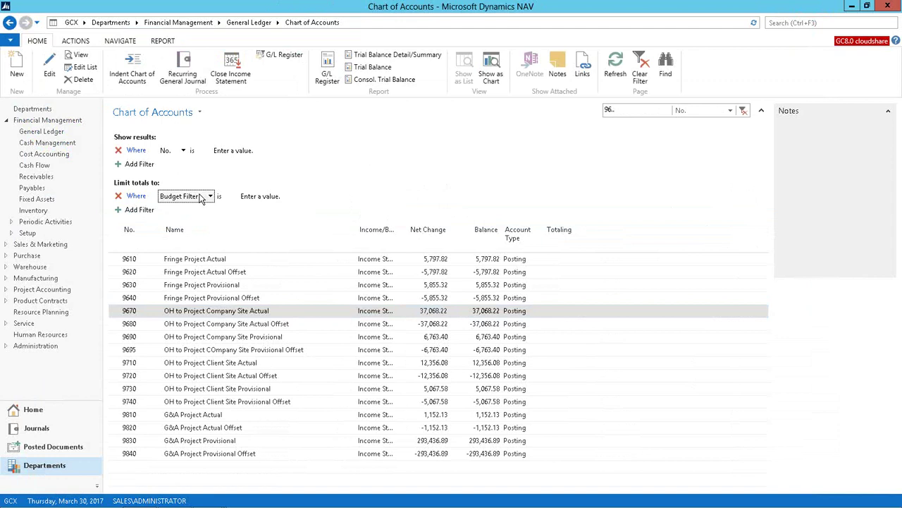
left_click(209, 197)
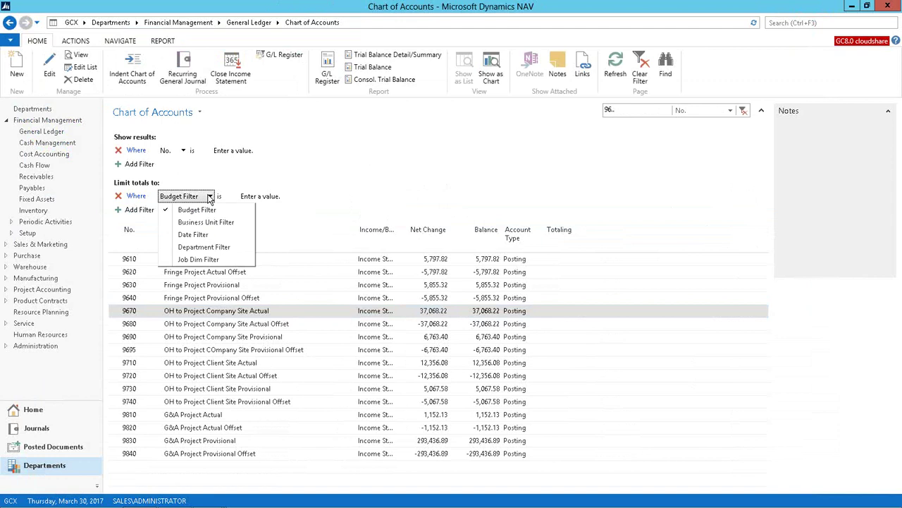
left_click(202, 258)
left_click(258, 198)
type("1")
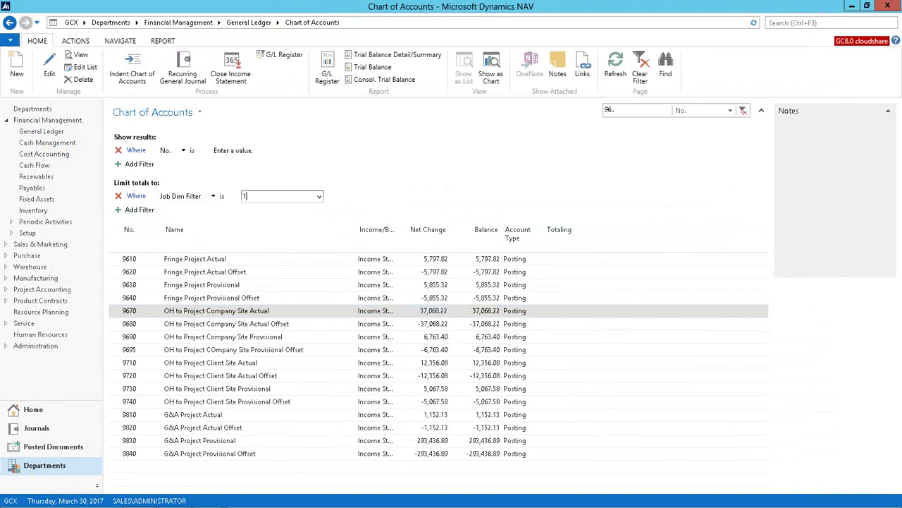
type("002")
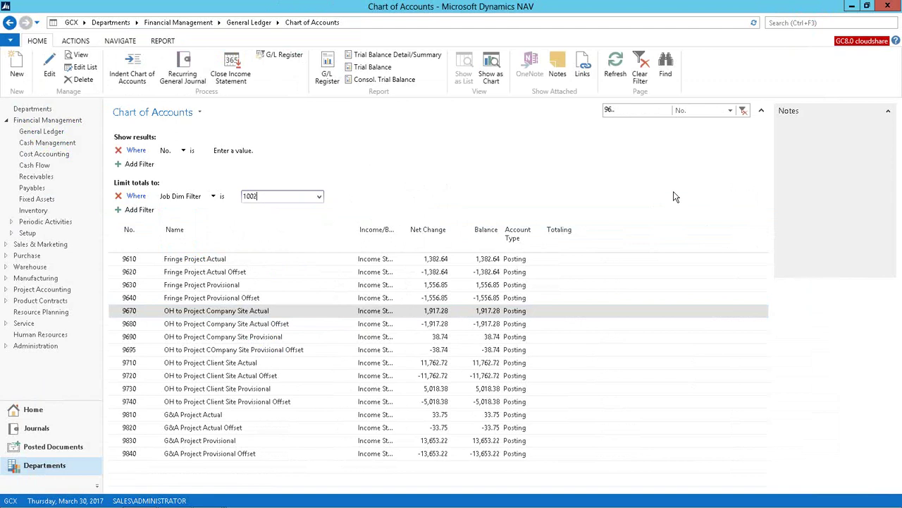
left_click(743, 112)
scroll(767, 274, "up", 10)
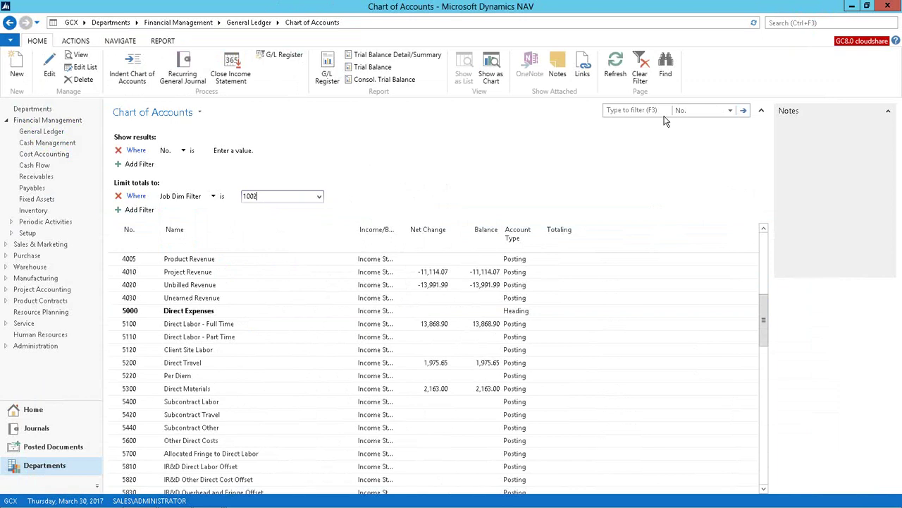
- Open job 1002's card from My Jobs on the Home page, and view its Create Invoice options without running them
left_click(30, 410)
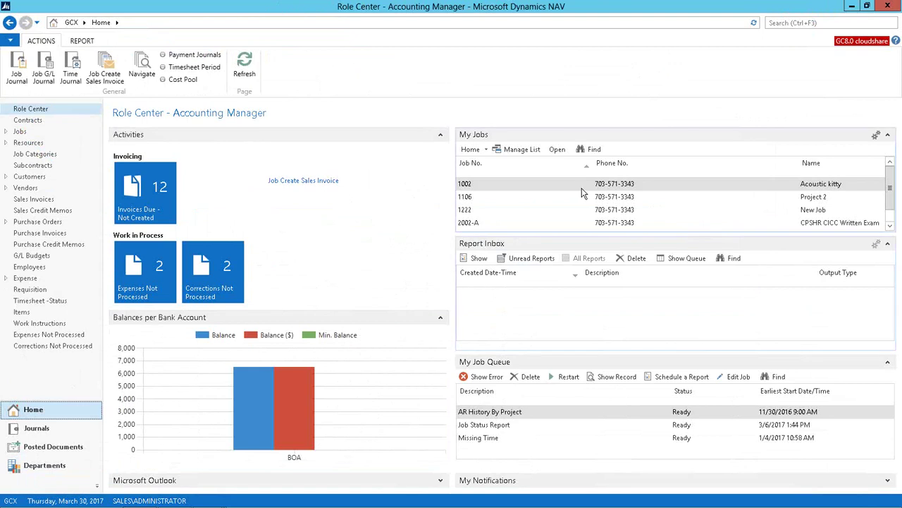
double_click(604, 185)
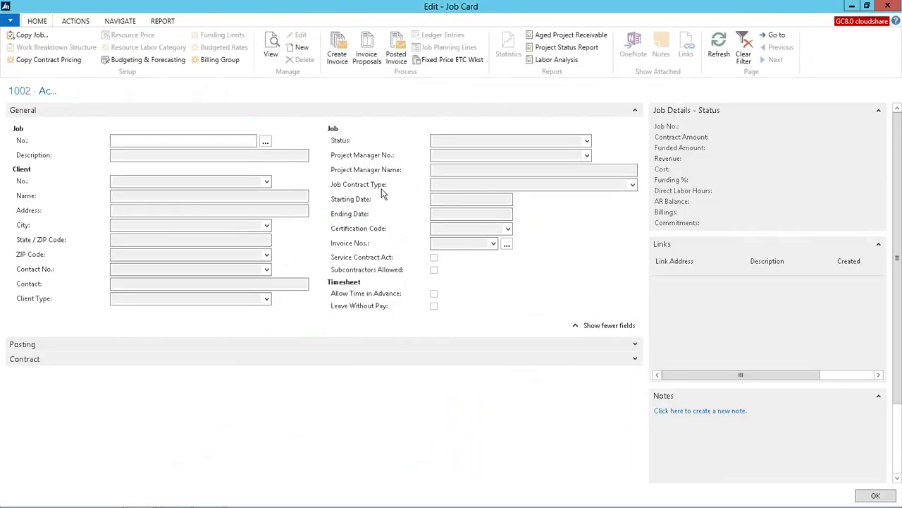
left_click(338, 53)
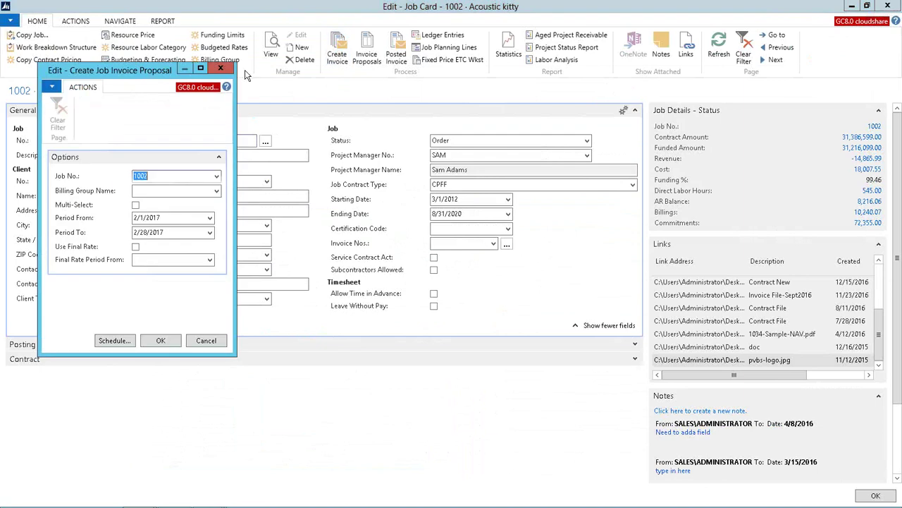
left_click(220, 68)
- Open sales invoice SI00079 from job 1002's invoice proposals
left_click(366, 55)
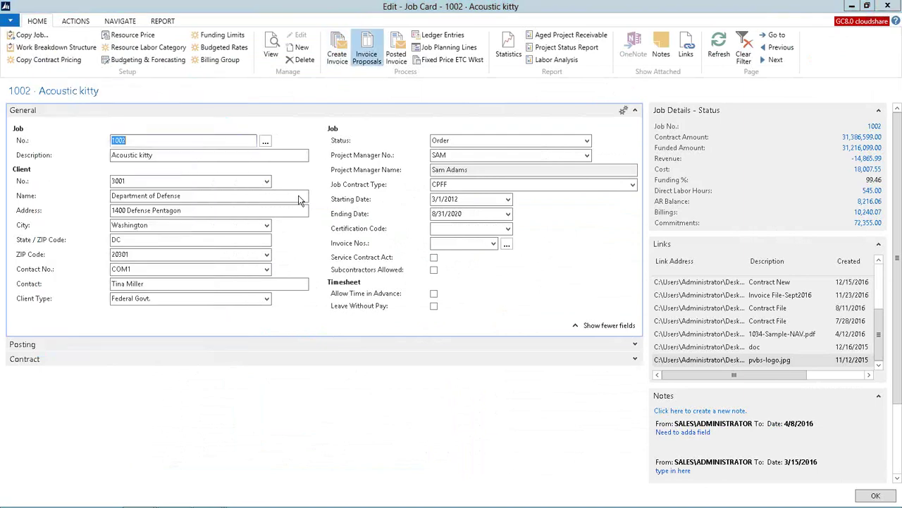
left_click(167, 213)
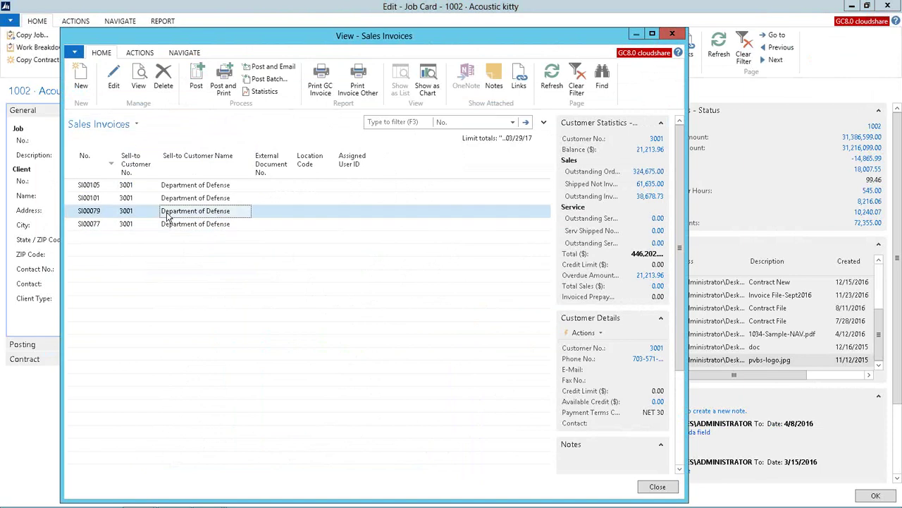
double_click(168, 217)
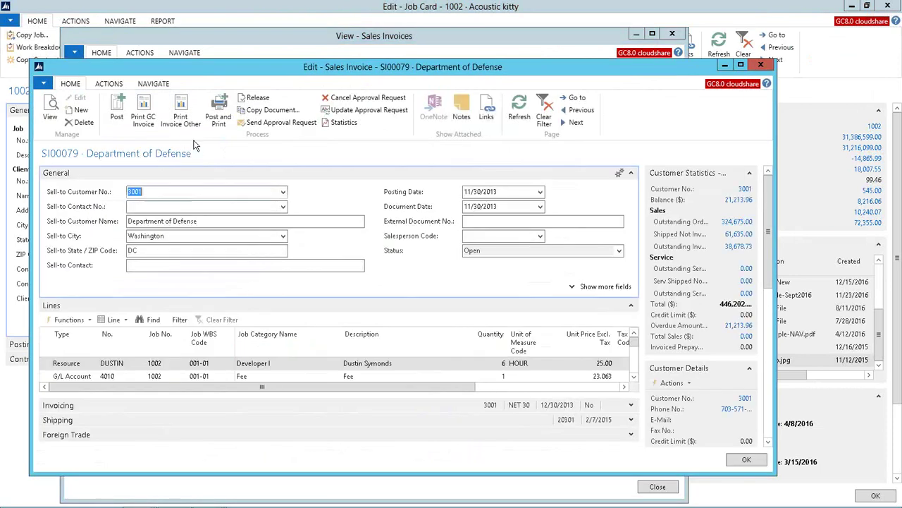
- Preview the GC Sales Invoice report for SI00079, grouped by Category Group and summarized By Resource
left_click(145, 119)
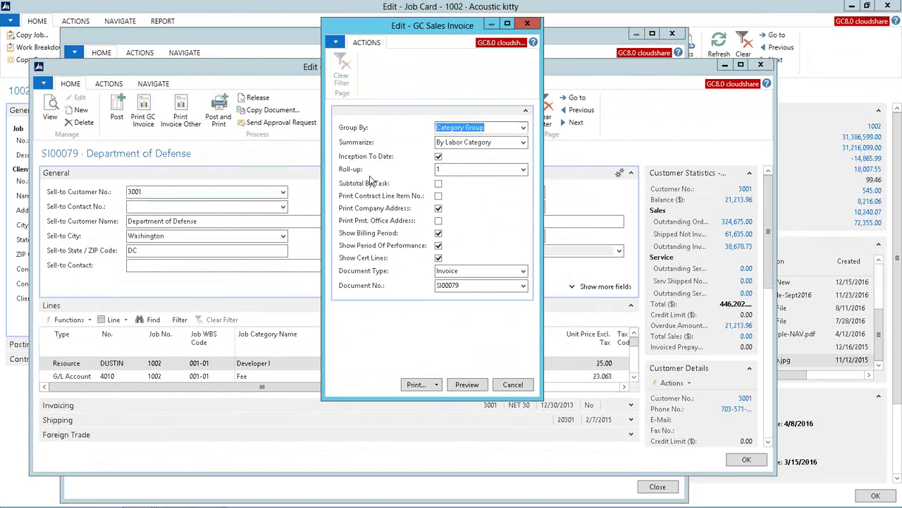
left_click(524, 129)
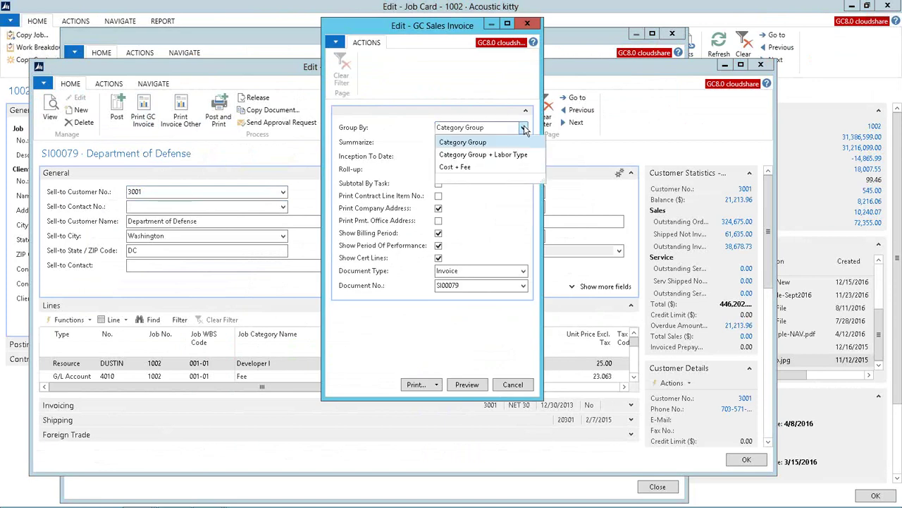
left_click(485, 143)
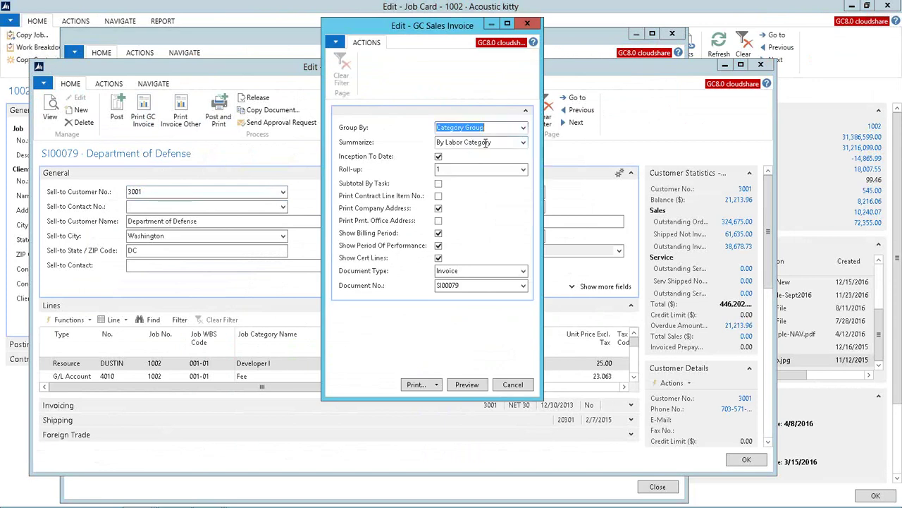
left_click(523, 128)
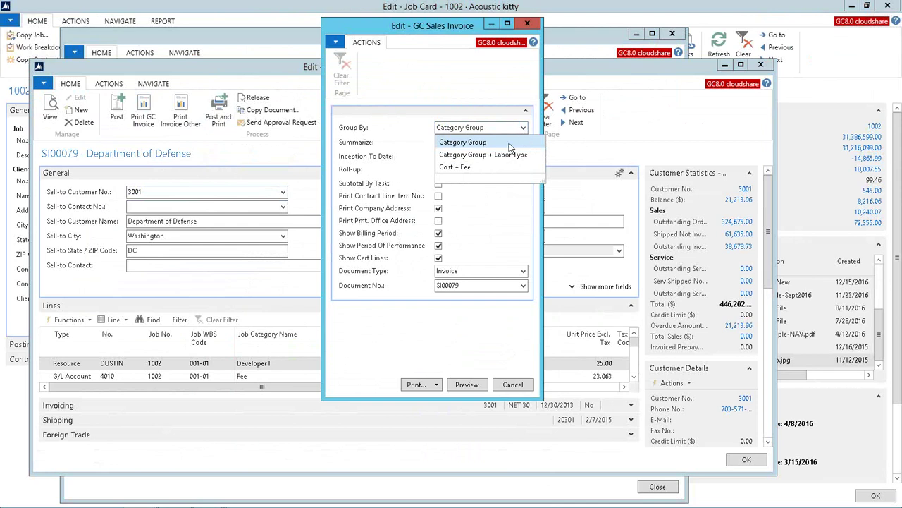
left_click(524, 128)
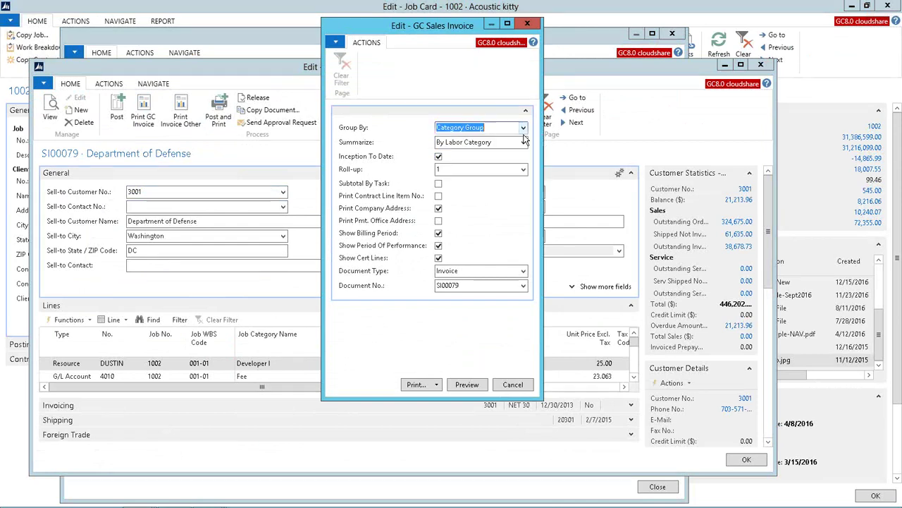
left_click(523, 142)
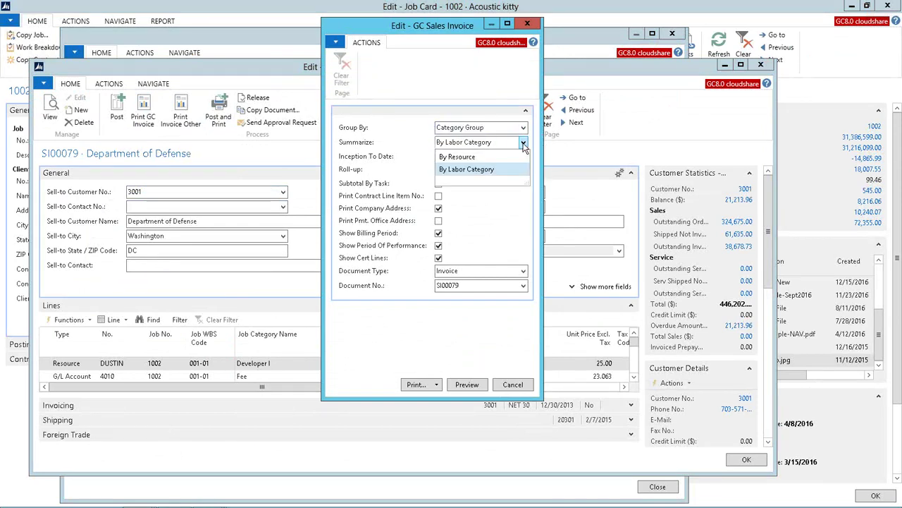
left_click(476, 157)
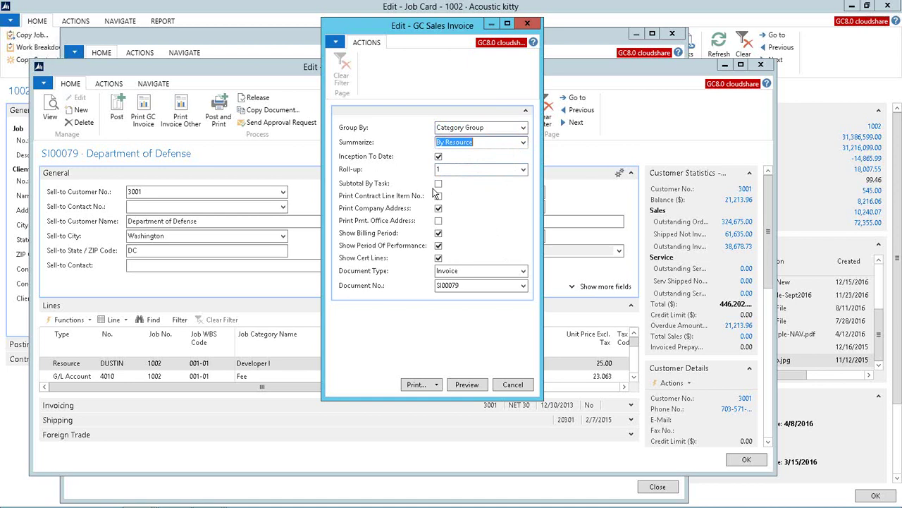
left_click(466, 384)
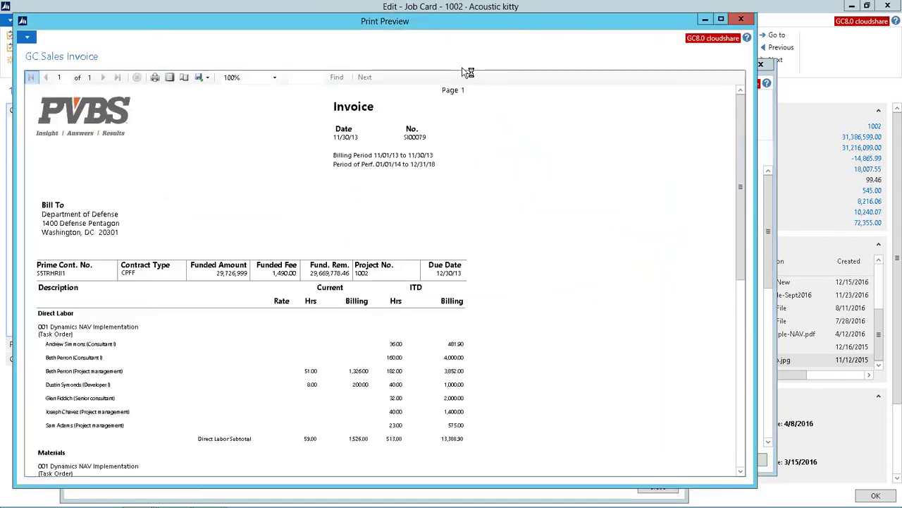
- Enlarge the invoice preview to 150% in a maximized window, and examine its labor, materials, travel, burden, fee and withholding sections
left_click(274, 77)
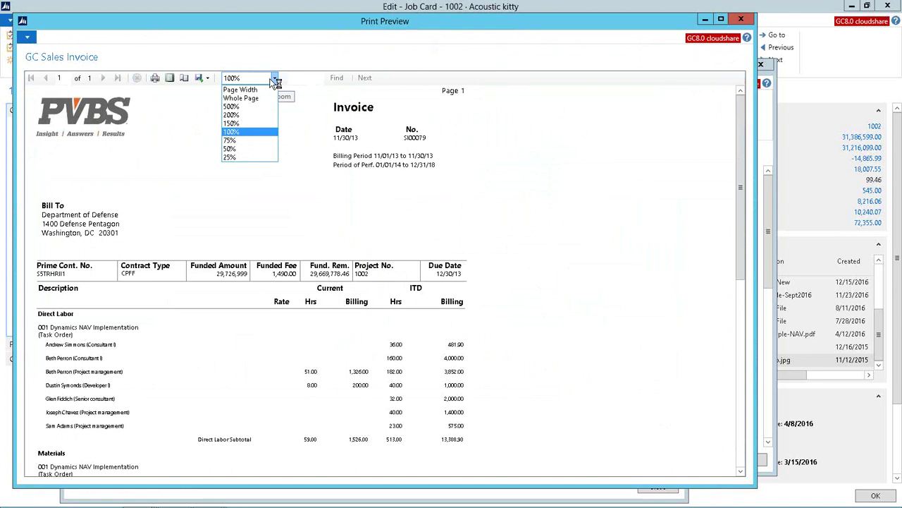
left_click(250, 124)
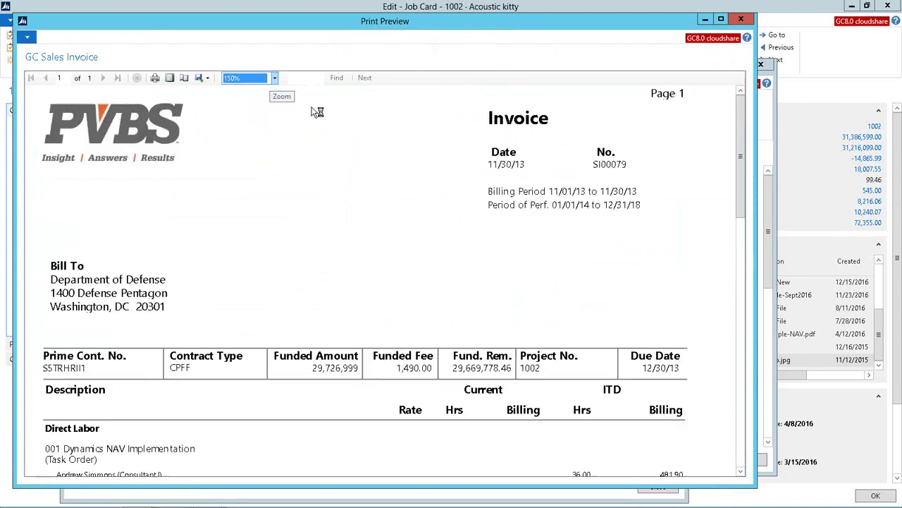
left_click(719, 22)
left_click_drag(890, 155, 891, 184)
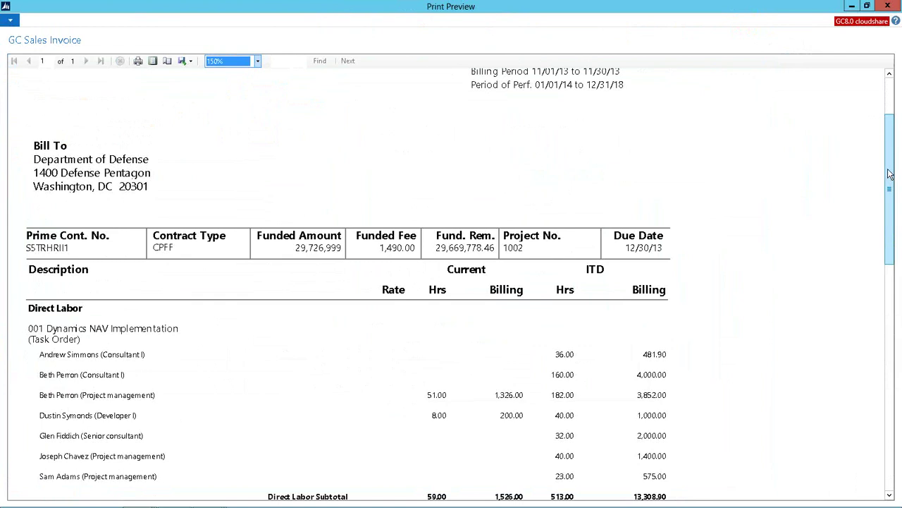
scroll(889, 190, "down", 2)
scroll(890, 200, "down", 2)
scroll(890, 211, "down", 3)
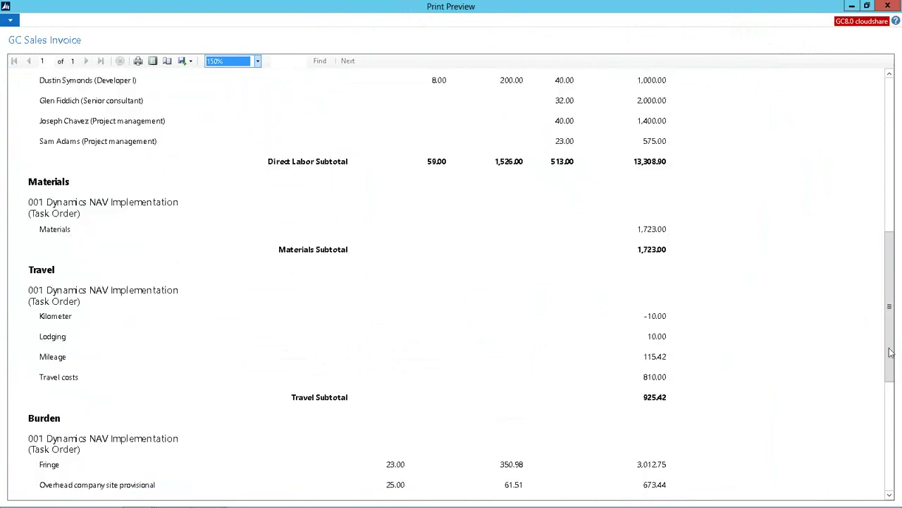
mouse_move(892, 499)
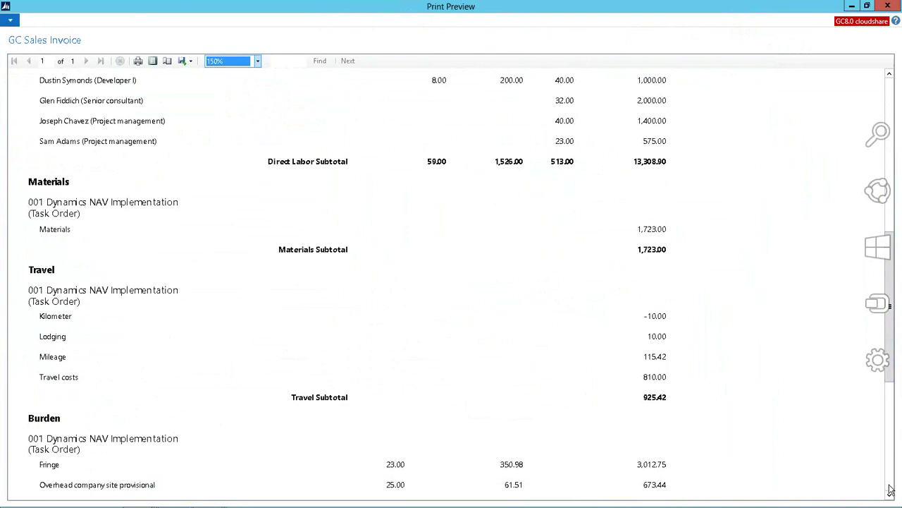
left_click(890, 495)
scroll(890, 495, "down", 5)
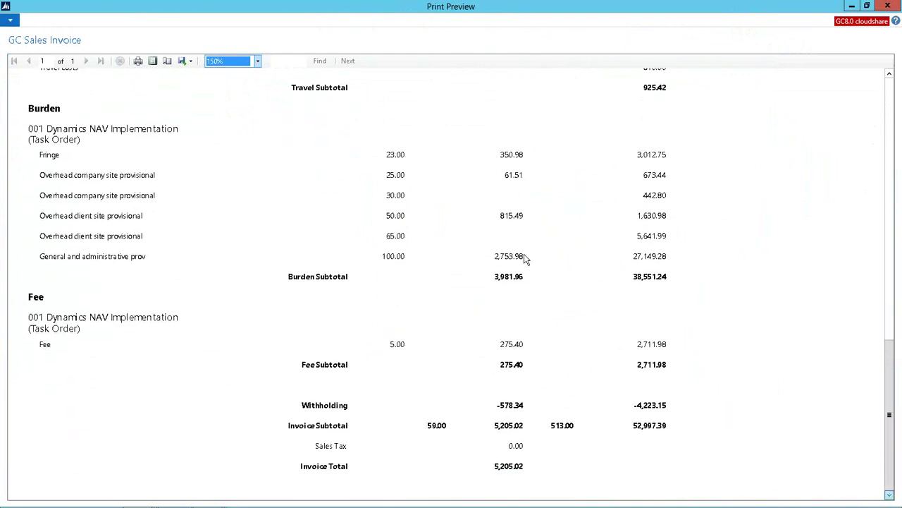
- Check the preview's export formats without exporting, and close the preview, invoice SI00079 and the Sales Invoices list
left_click(185, 61)
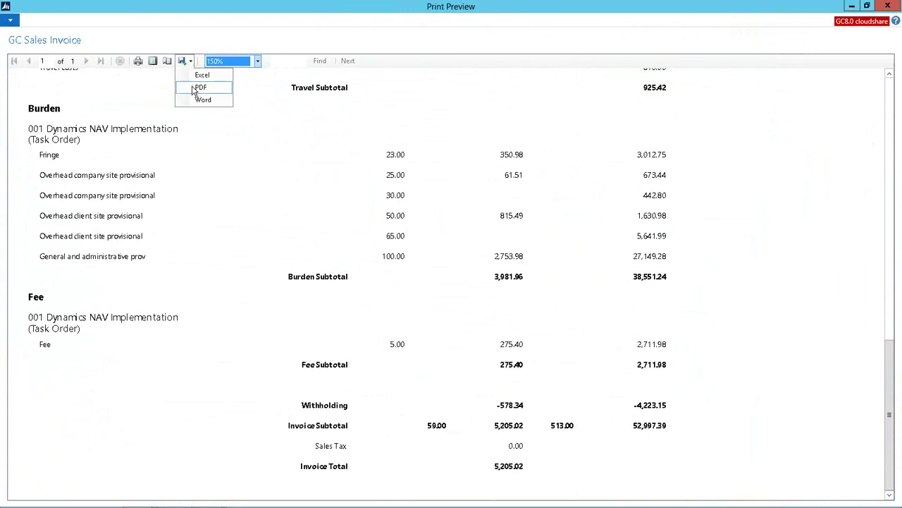
left_click(890, 5)
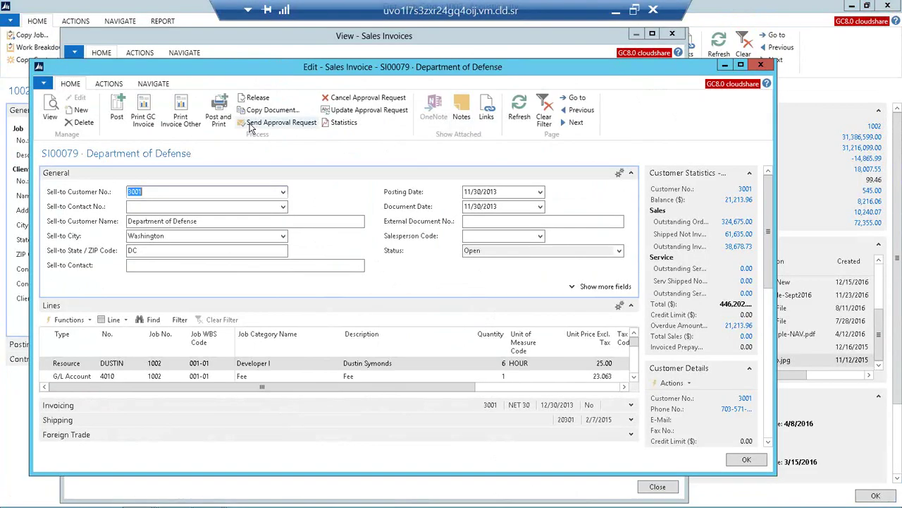
left_click(760, 67)
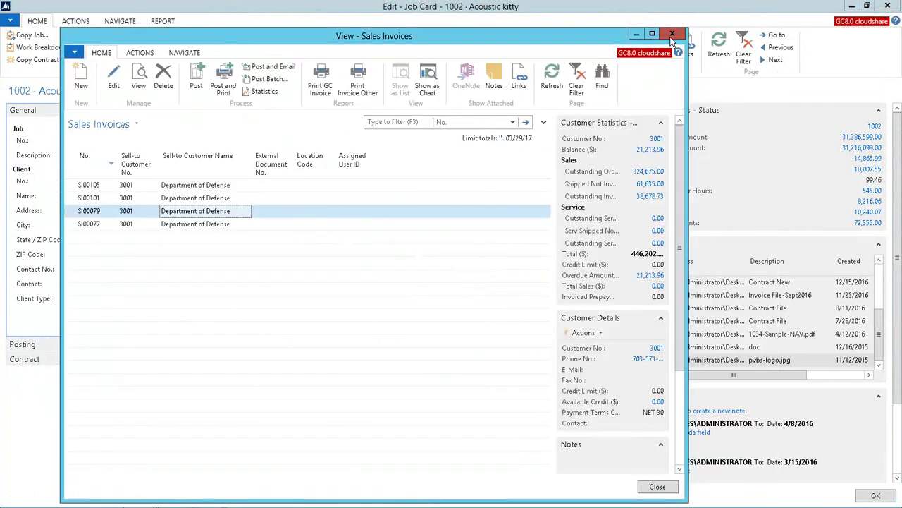
left_click(673, 36)
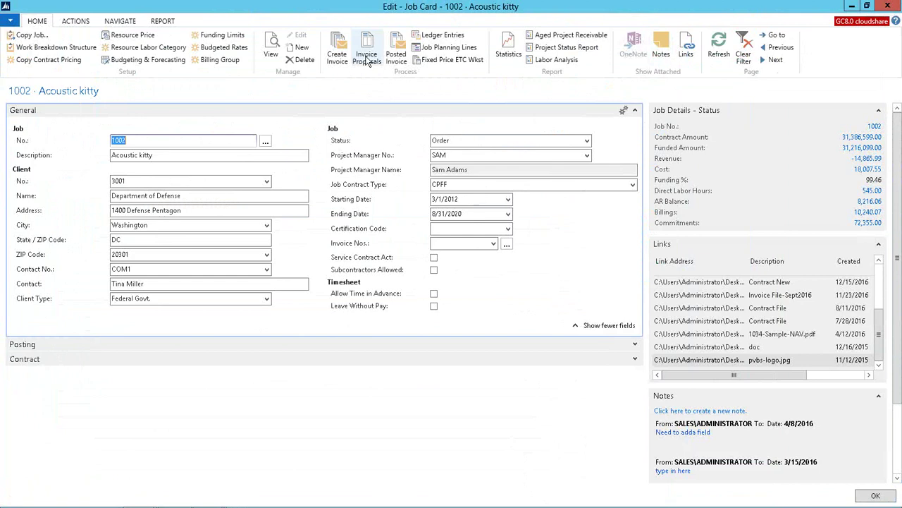
- Open posted sales invoice SI-0110 from job 1002's posted invoices
left_click(396, 57)
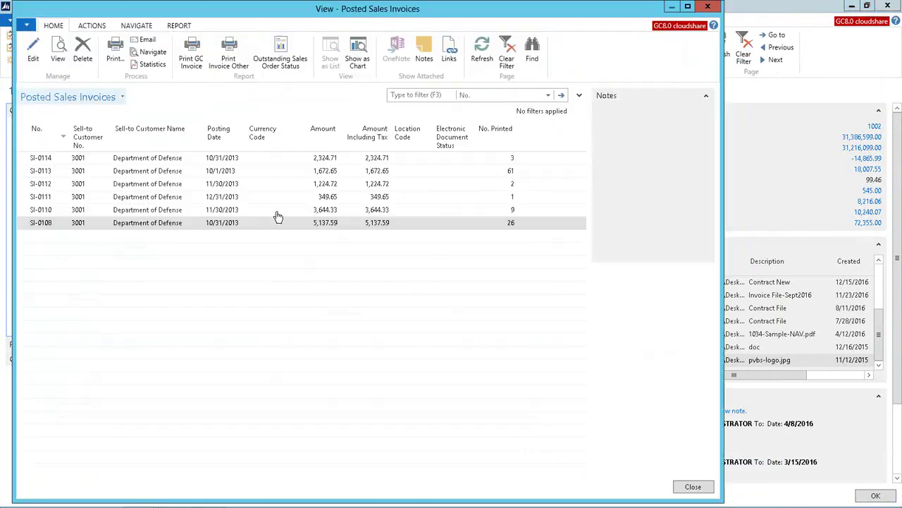
double_click(148, 211)
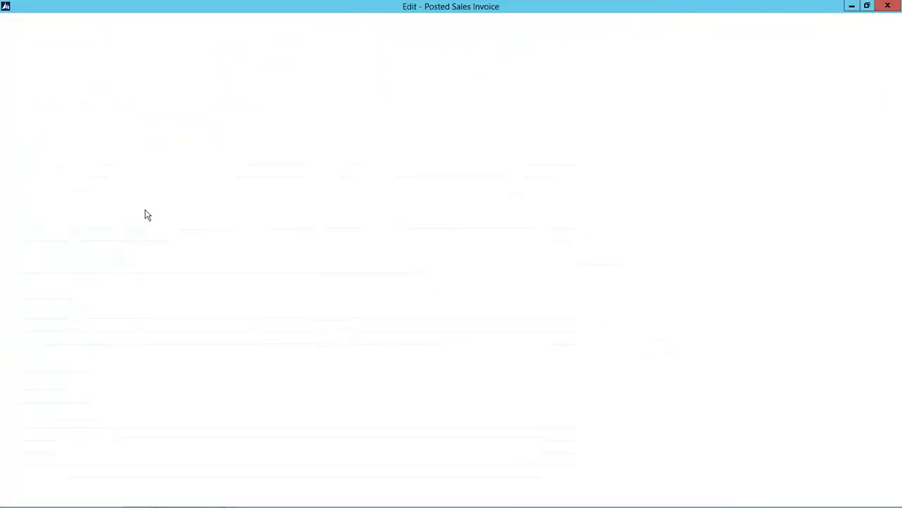
key("Escape")
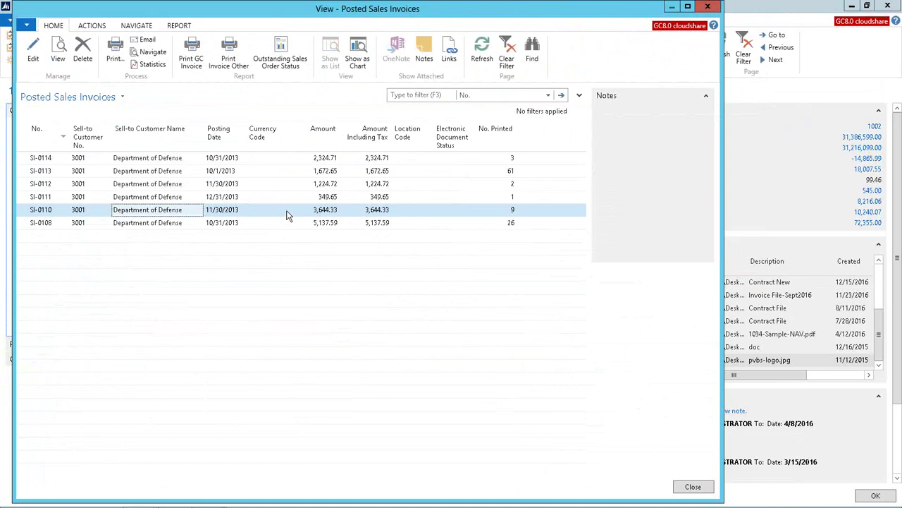
double_click(149, 215)
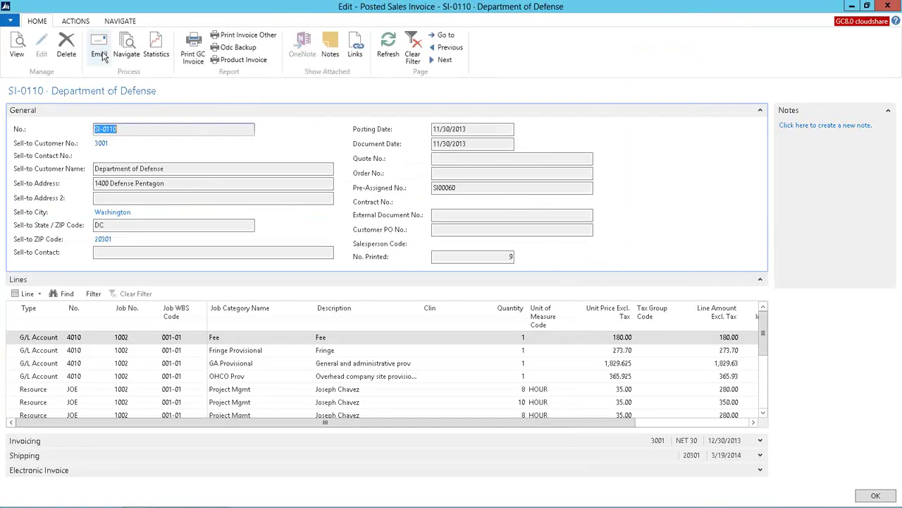
- Review the printable forms offered for the posted invoice, including SF 1034 and SF 1035, and close the invoice and its list
left_click(118, 22)
left_click(76, 21)
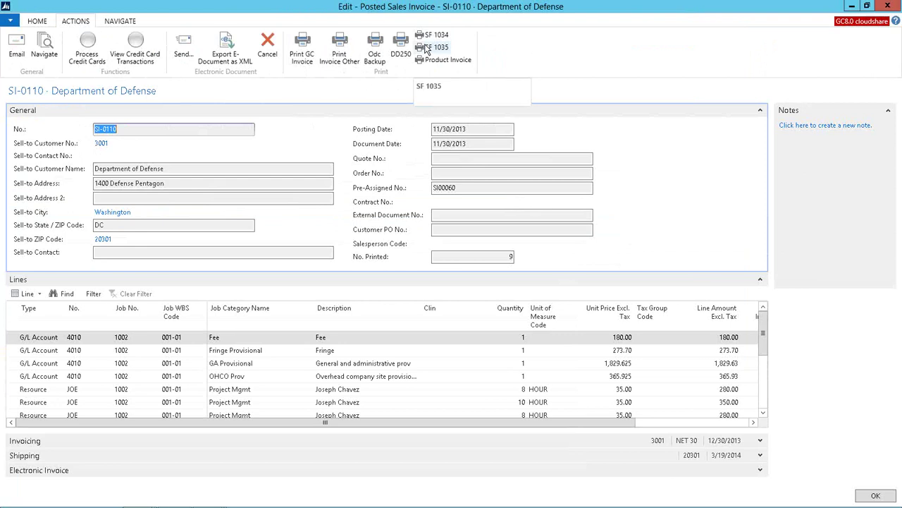
key("Escape")
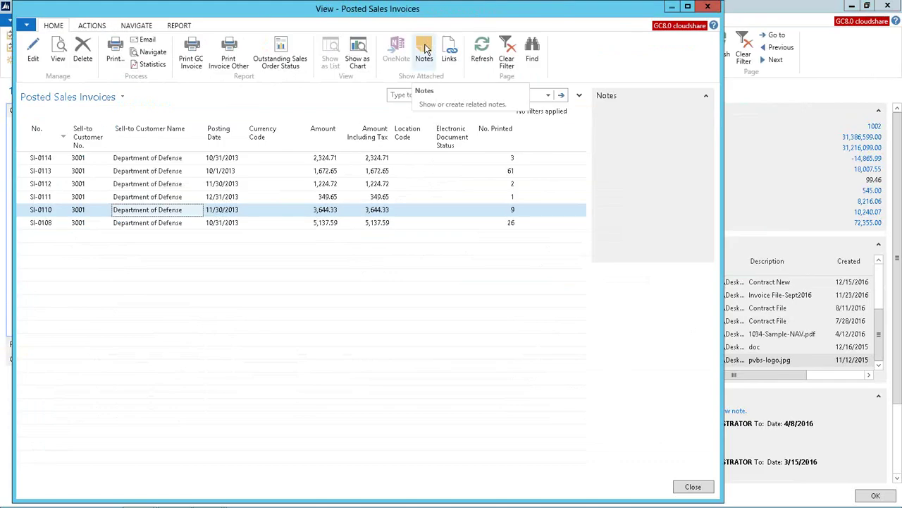
key("Escape")
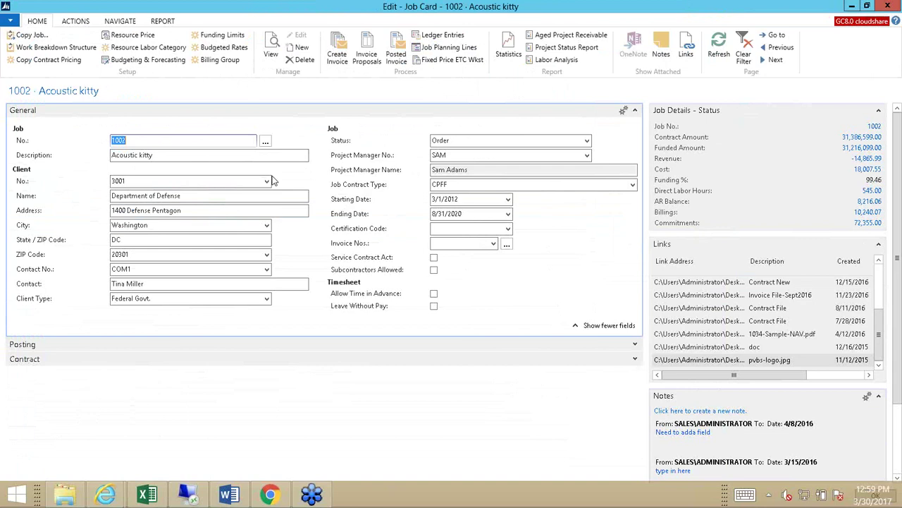
- Close job 1002's card and collapse the ribbon on the Accounting Manager Role Center
left_click(888, 6)
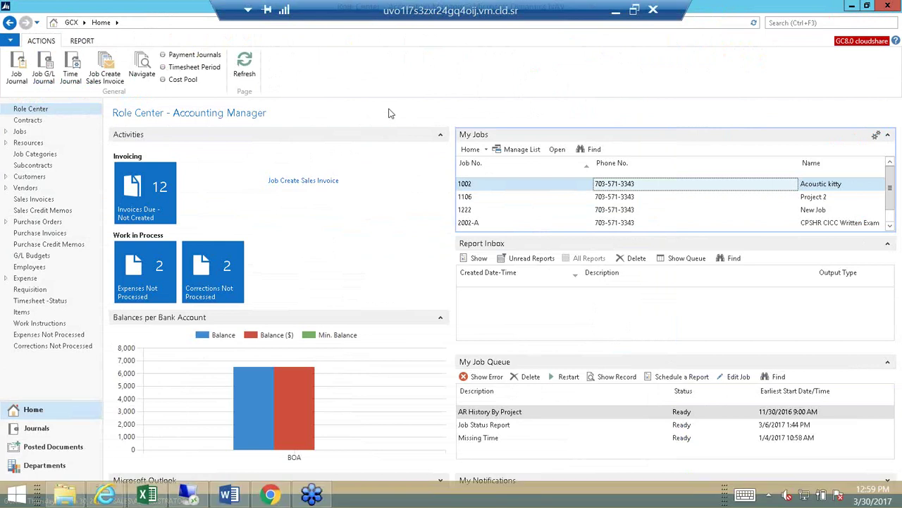
right_click(325, 77)
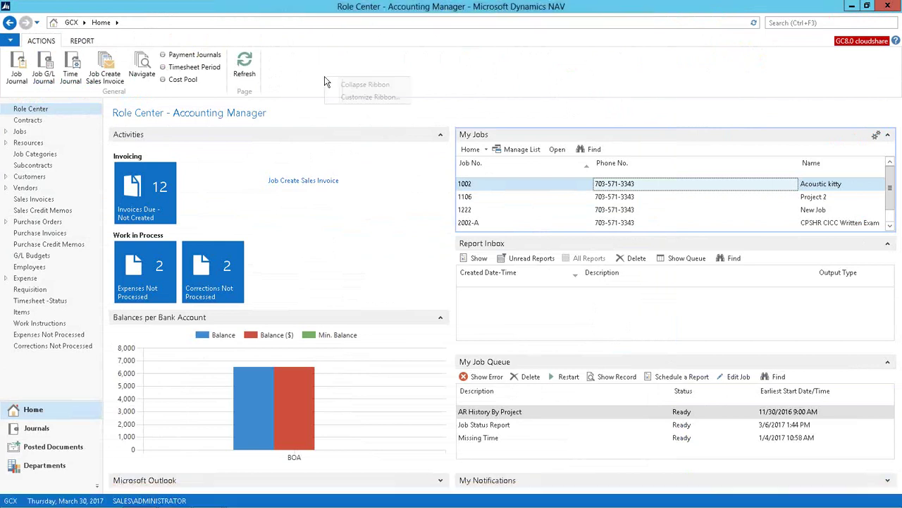
left_click(347, 86)
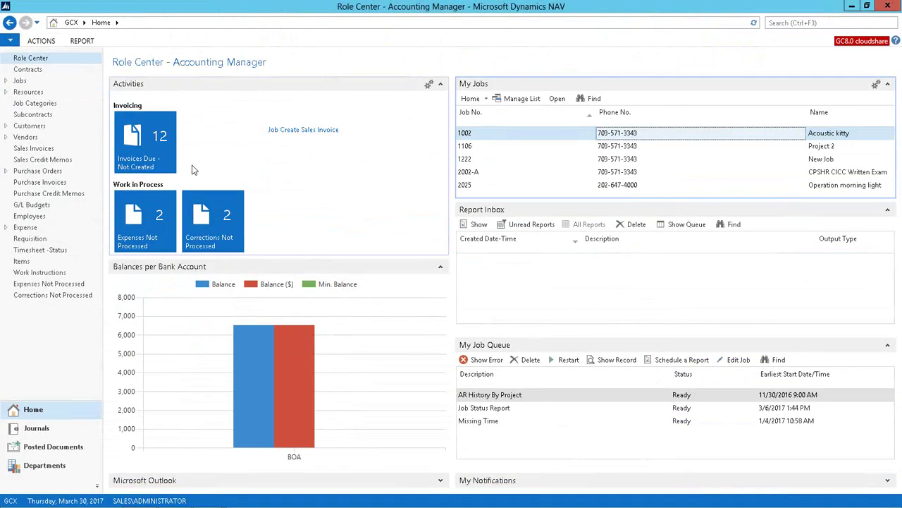